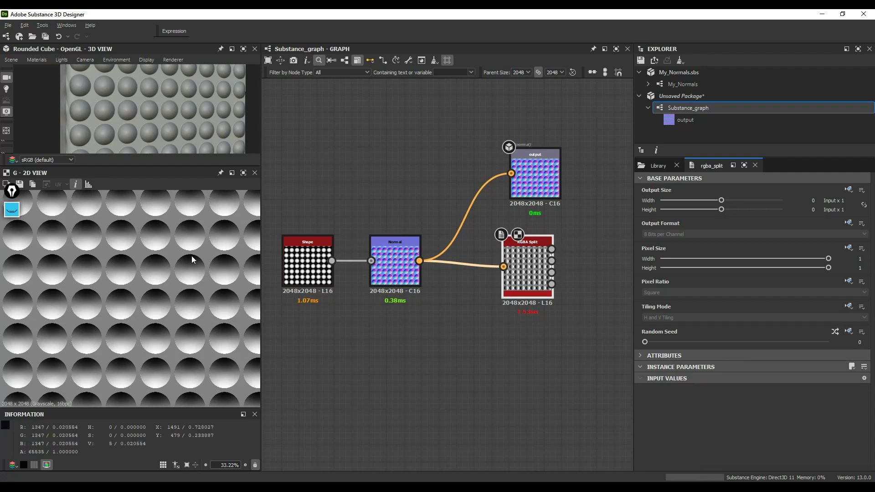
Preview another output channel of the RGBA Split node in the 2D view
double_click(552, 272)
scroll(452, 369, "down", 1)
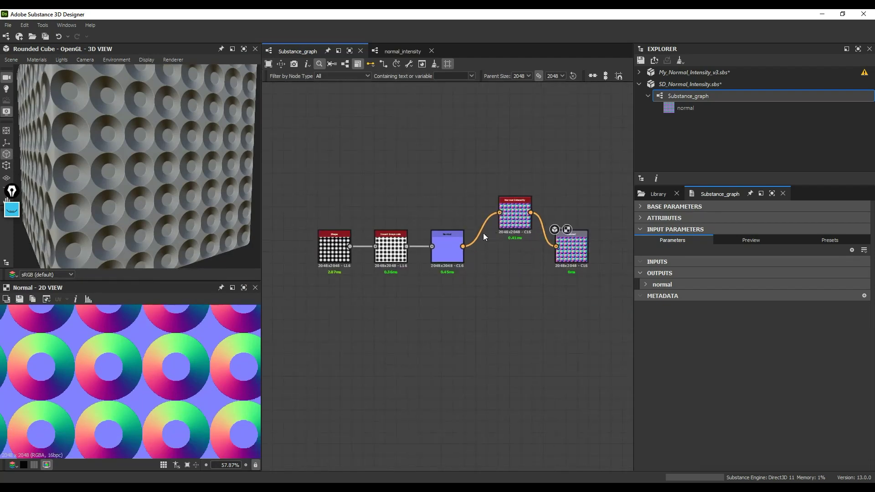
Increase the Range parameter of the Histogram Range node feeding the Cross Section node
left_click(11, 210)
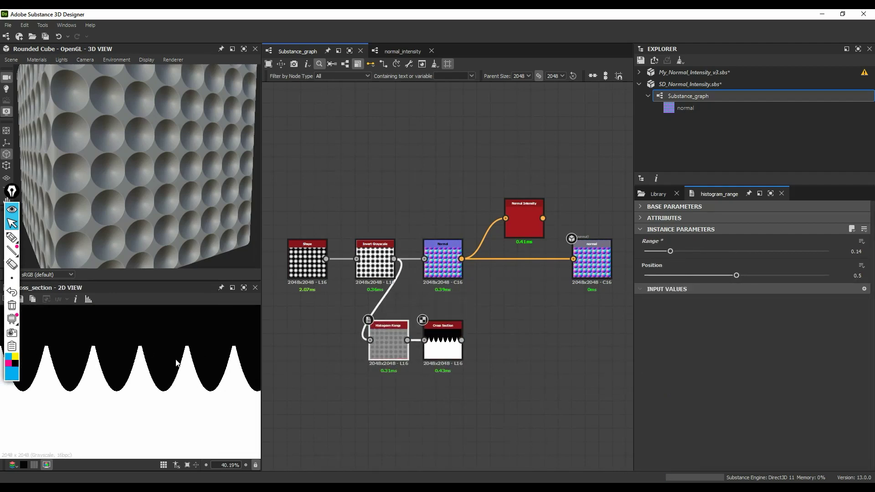
left_click_drag(670, 251, 708, 250)
left_click_drag(708, 251, 710, 251)
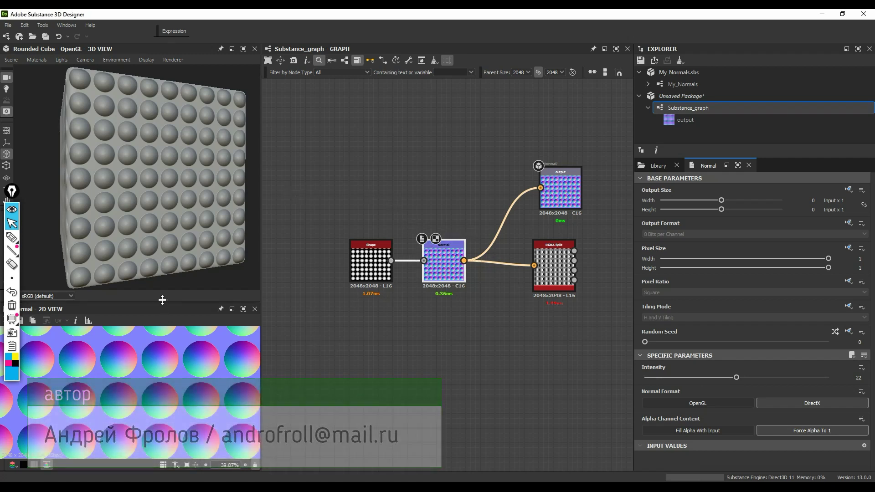
Enlarge the 2D view and preview the RGBA Split node's A output fitted to the view
left_click_drag(160, 302, 160, 165)
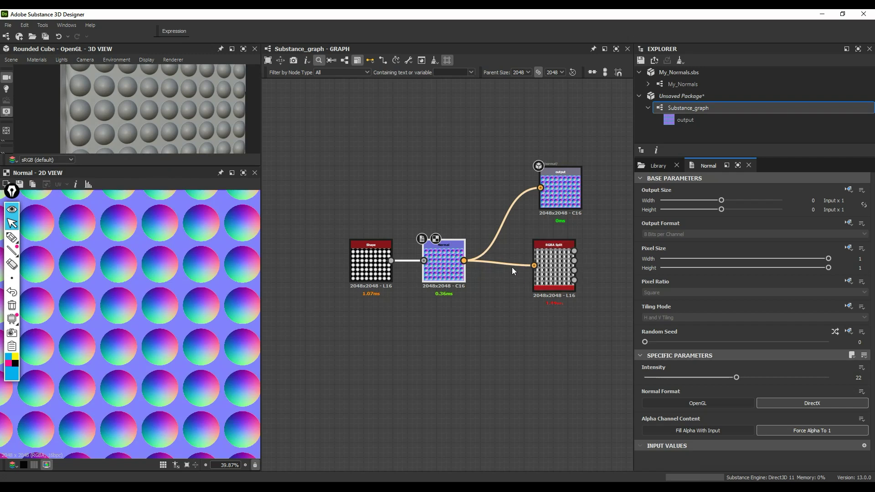
scroll(584, 248, "up", 2)
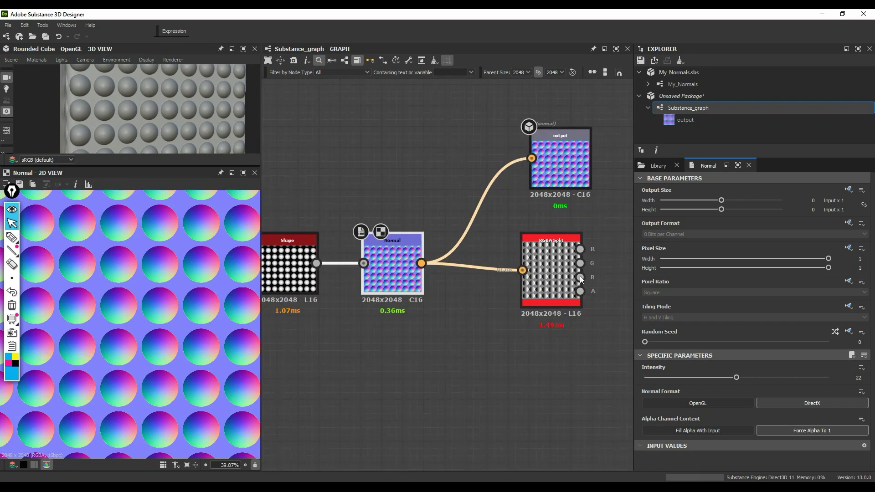
double_click(581, 292)
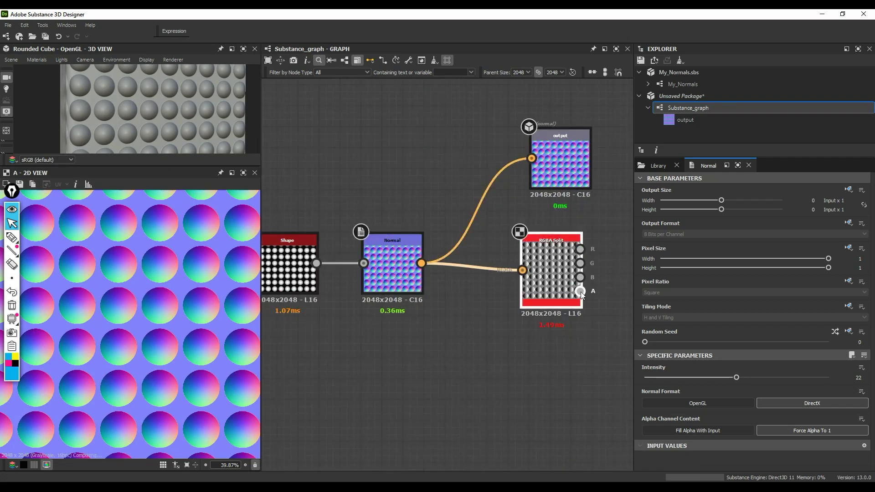
key("f")
scroll(592, 264, "up", 2)
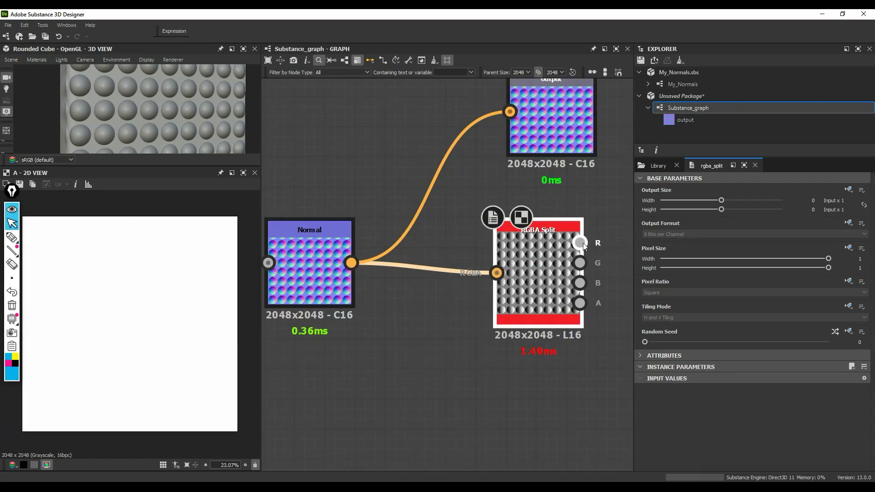
Compare the R, G and B outputs of the RGBA Split node in the 2D view
double_click(580, 243)
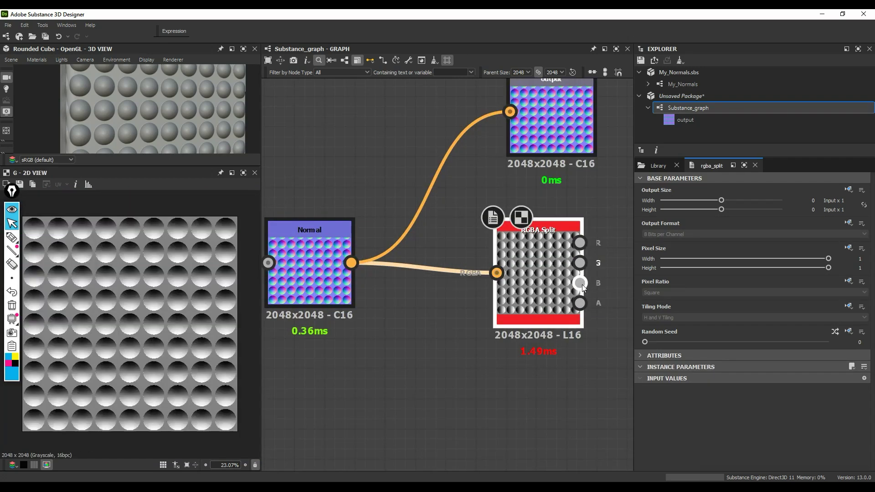
double_click(580, 283)
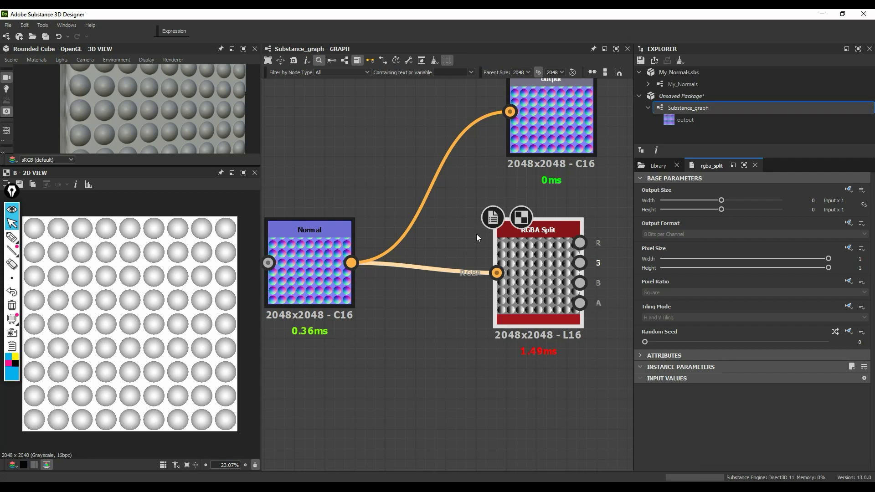
double_click(581, 242)
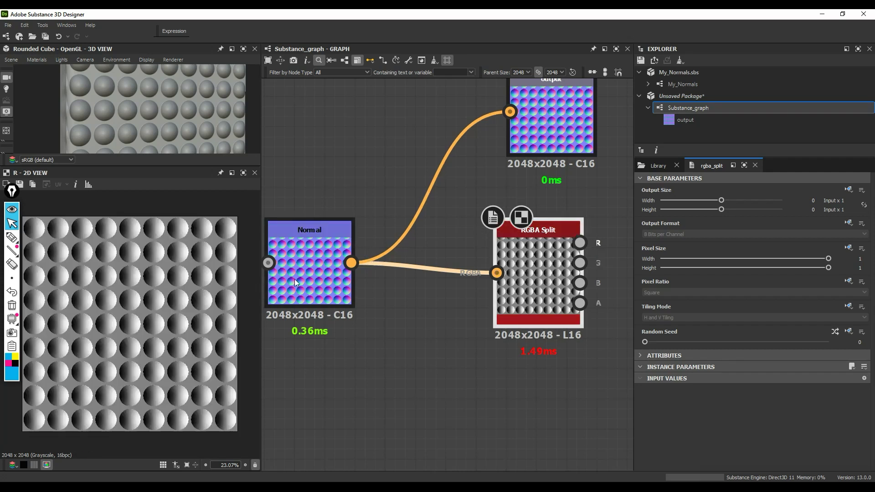
double_click(580, 263)
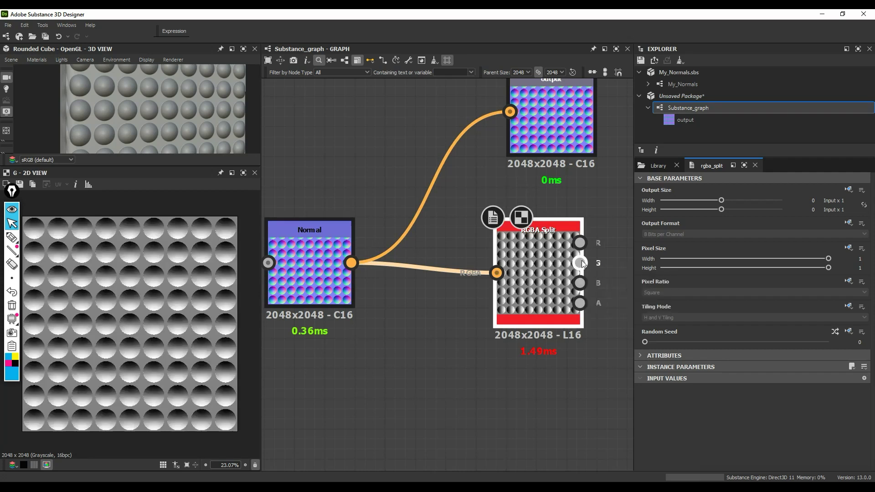
double_click(580, 284)
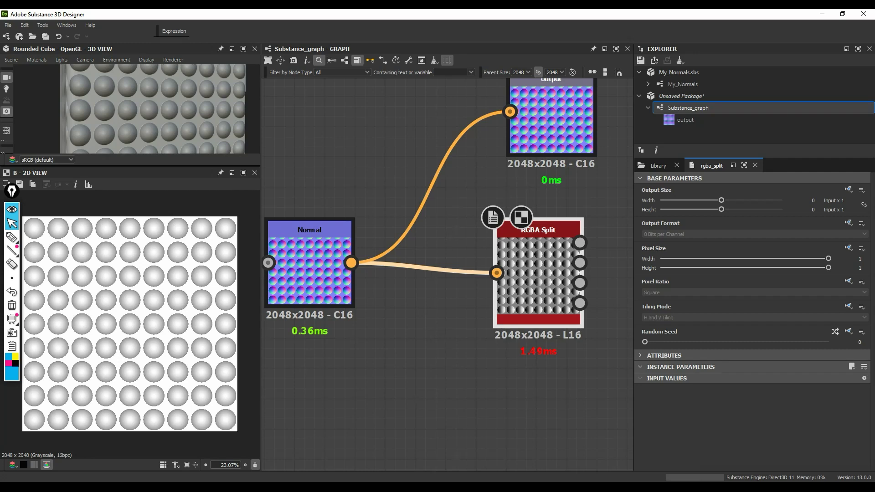
Switch to 3ds Max and examine the flat plane and its two arrows in the Perspective view
left_click(460, 490)
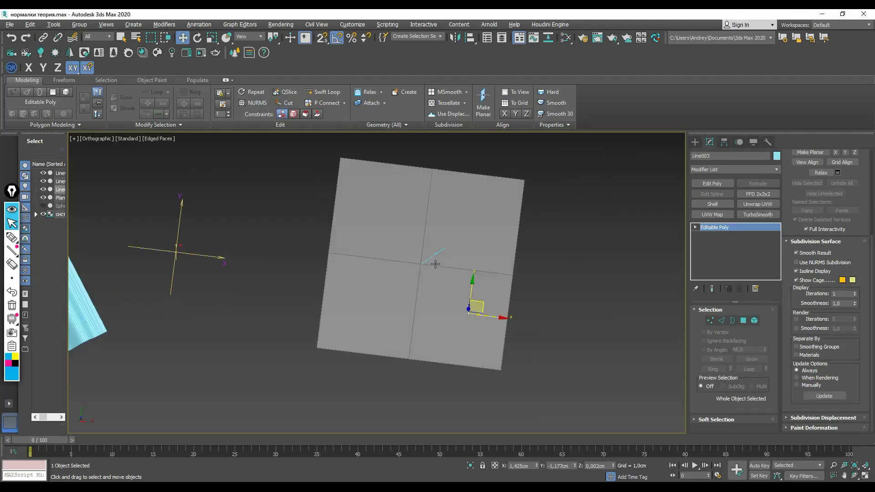
middle_click_drag(419, 228, 454, 311, "alt")
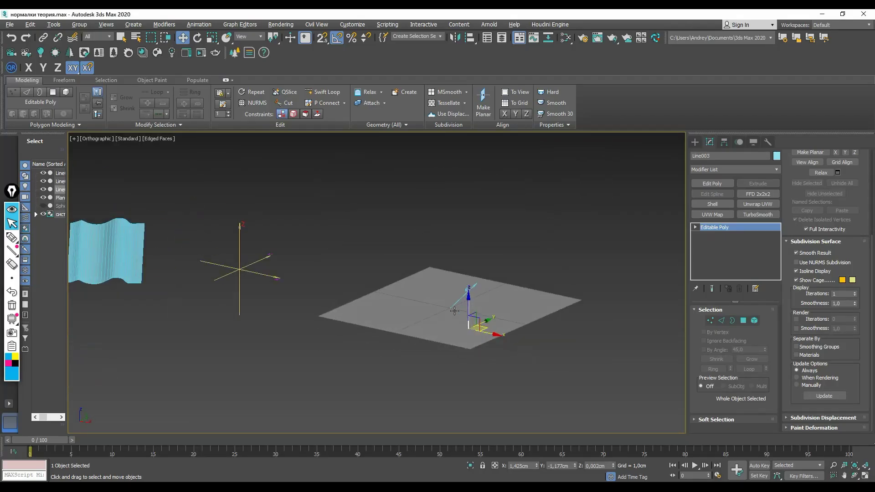
key("p")
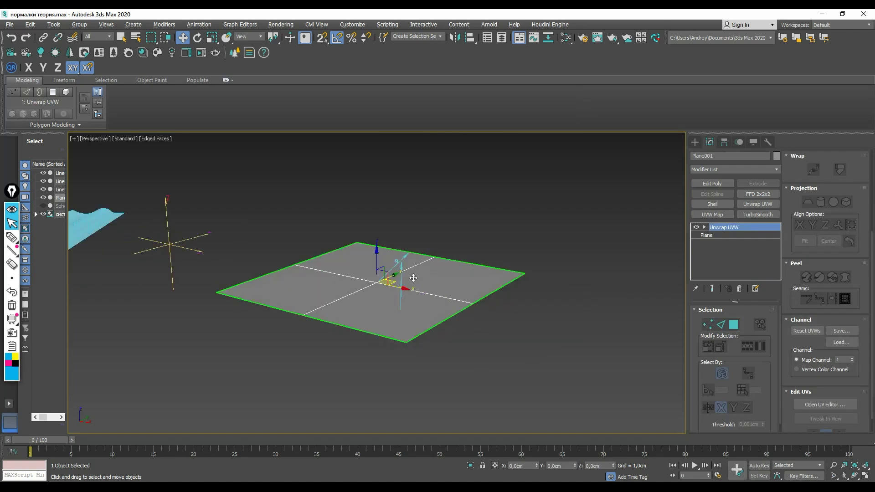
scroll(413, 278, "up", 2)
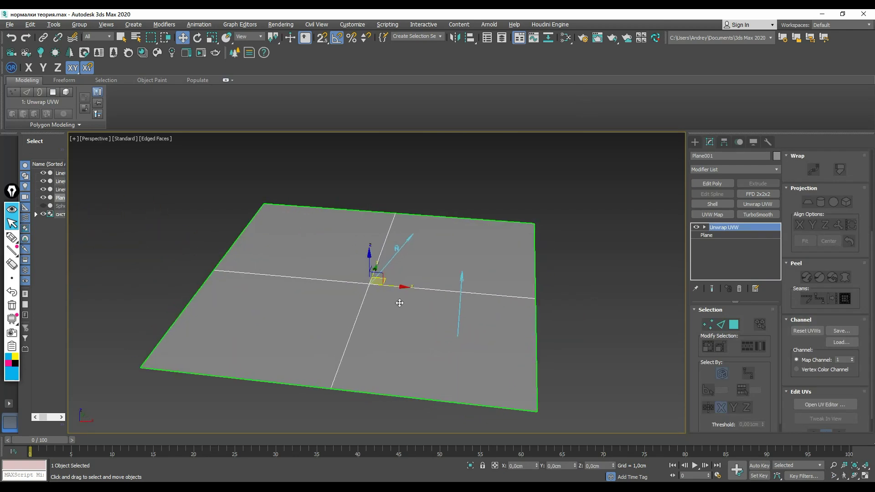
middle_click_drag(400, 303, 455, 297, "alt")
Select the vertical arrow and the slanted N arrow in turn to examine their positions on the plane
left_click(468, 279)
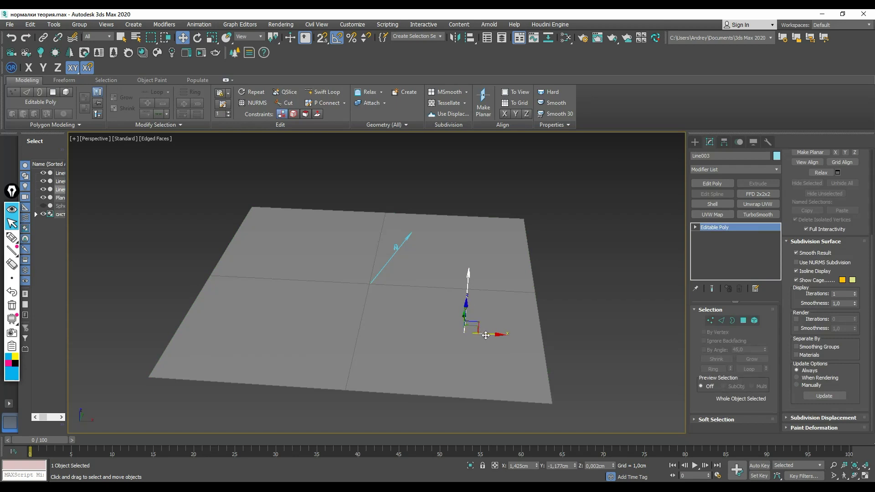
middle_click_drag(484, 336, 465, 292, "alt")
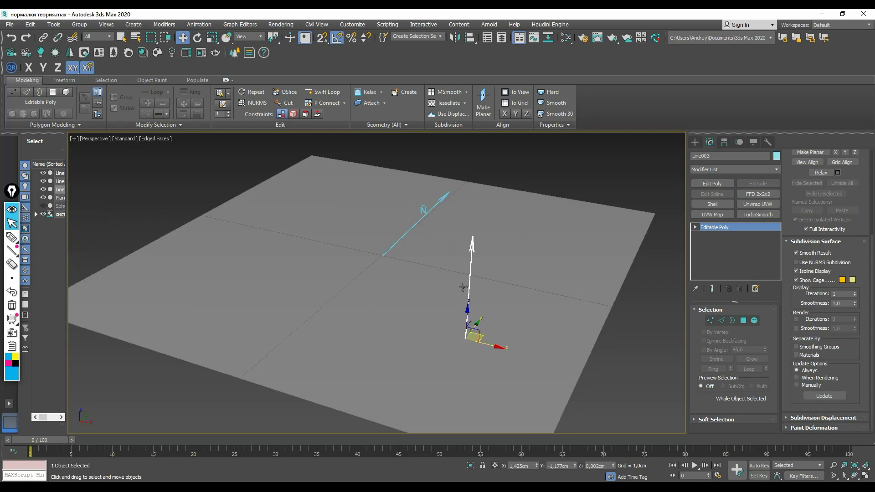
left_click(416, 224)
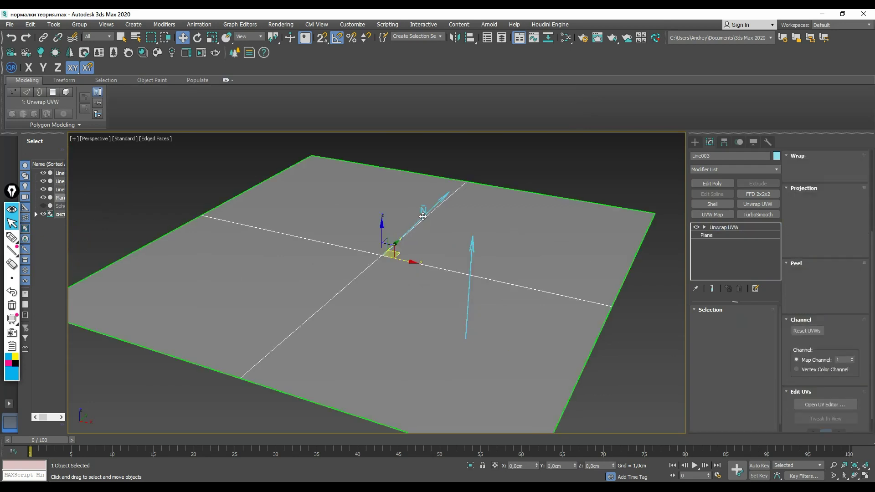
left_click(437, 201)
middle_click_drag(422, 246, 414, 277, "alt")
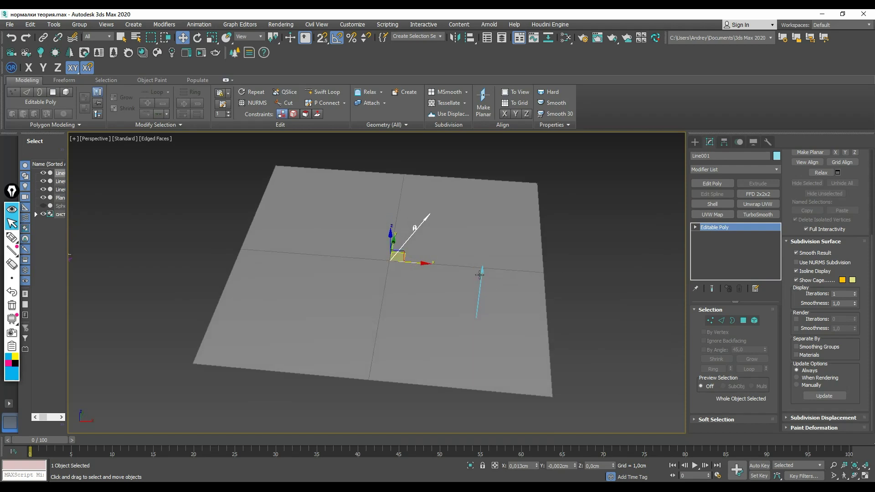
left_click(482, 273)
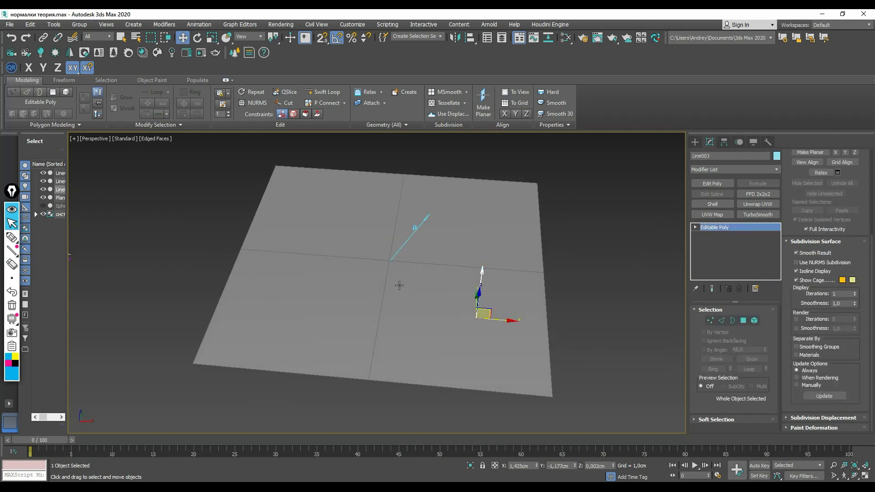
Move the vertical arrow in the Top view to the plane's centre, where the slanted N arrow starts
key("t")
left_click_drag(471, 290, 436, 260)
mouse_move(436, 259)
middle_mouse_down("alt")
mouse_move(450, 275)
mouse_move(435, 267)
middle_mouse_up("alt")
scroll(436, 266, "up", 4)
key("p")
scroll(430, 280, "up", 4)
scroll(423, 290, "down", 3)
mouse_move(423, 308)
middle_mouse_down("alt")
mouse_move(412, 270)
mouse_move(364, 279)
mouse_move(348, 294)
mouse_move(364, 286)
middle_mouse_up("alt")
scroll(409, 272, "down", 4)
scroll(349, 291, "down", 2)
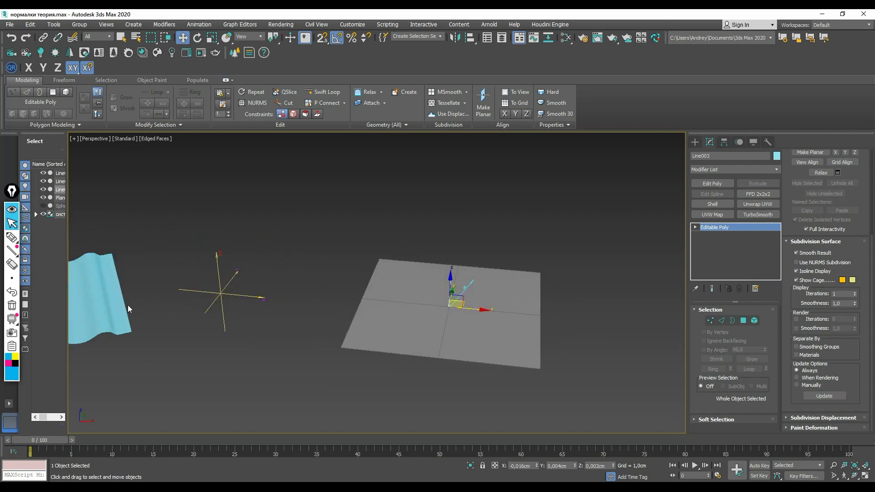
left_click(111, 301)
key("F5")
left_click_drag(106, 256, 477, 265)
key("ctrl+z")
Move the wavy surface onto the plane in the Top view, snapping its pivot to the plane's upper-left corner
key("t")
key("z")
scroll(475, 380, "down", 4)
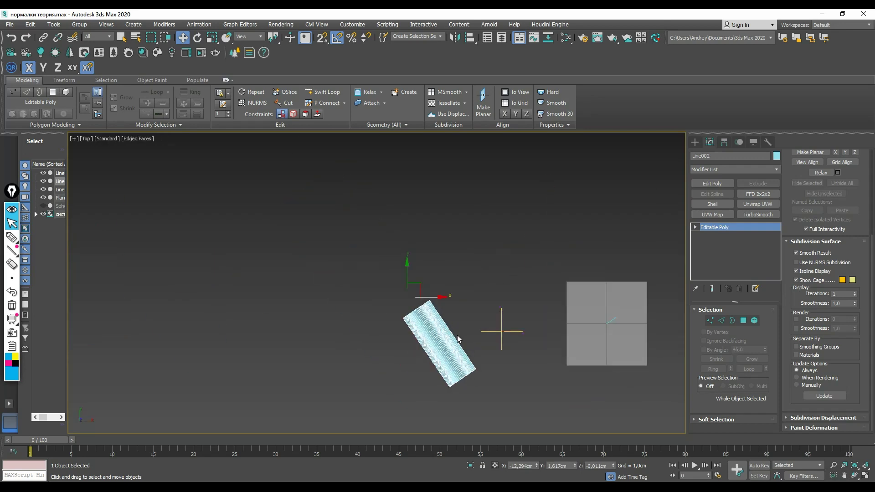
key("s")
left_click_drag(407, 296, 567, 282)
key("s")
mouse_move(618, 360)
middle_mouse_down("alt")
mouse_move(608, 346)
mouse_move(611, 327)
mouse_move(595, 328)
mouse_move(586, 293)
mouse_move(592, 310)
middle_mouse_up("alt")
scroll(611, 326, "up", 4)
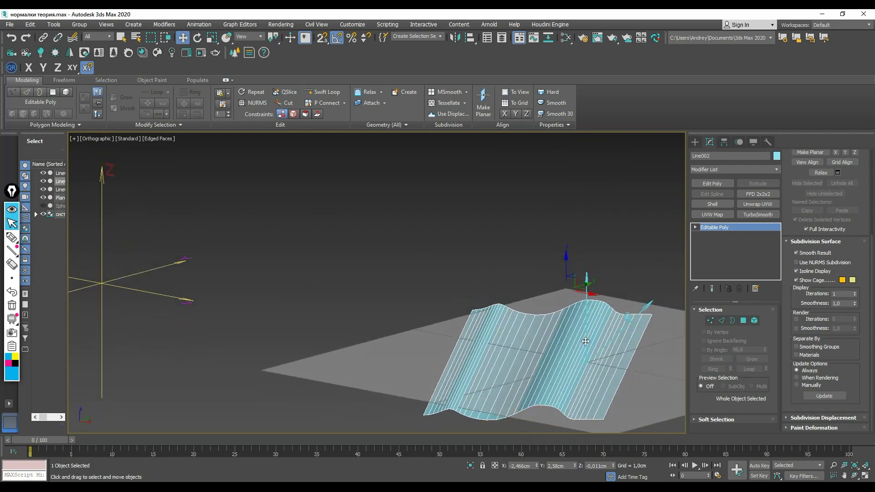
Examine in Perspective, from a low angle and close up, where the two arrows meet the wavy surface
key("p")
scroll(602, 346, "down", 2)
mouse_move(602, 346)
middle_mouse_down("alt")
mouse_move(525, 328)
mouse_move(535, 314)
middle_mouse_up("alt")
scroll(522, 313, "up", 6)
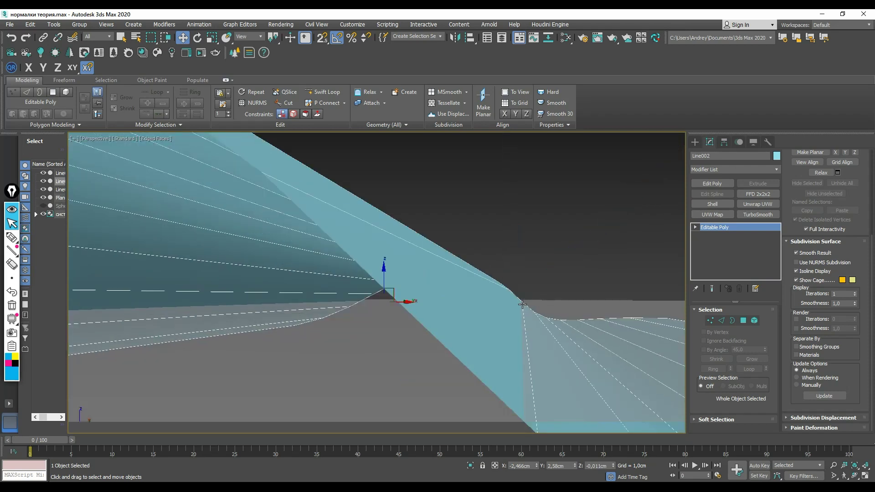
scroll(523, 314, "down", 6)
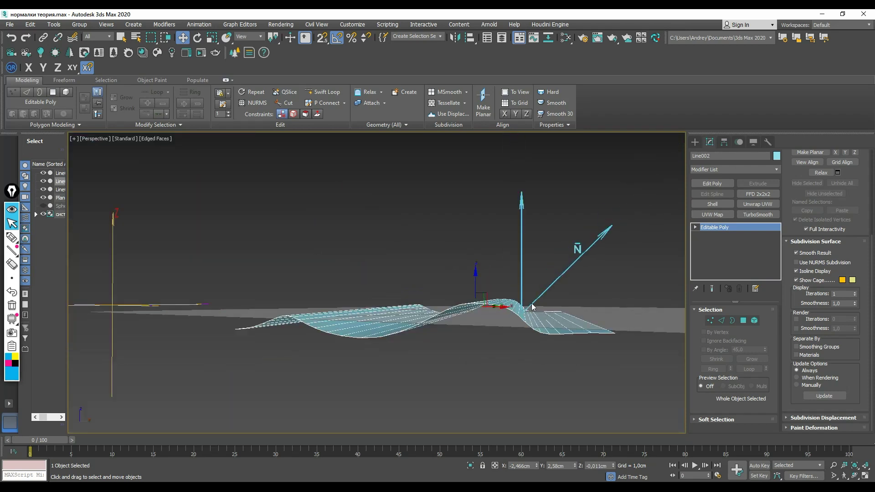
Select the slanted N arrow and the vertical arrow in turn to compare their directions over the wavy surface
left_click(603, 234)
mouse_move(603, 234)
middle_mouse_down("alt")
mouse_move(532, 293)
mouse_move(550, 293)
mouse_move(526, 288)
middle_mouse_up("alt")
left_click(532, 288)
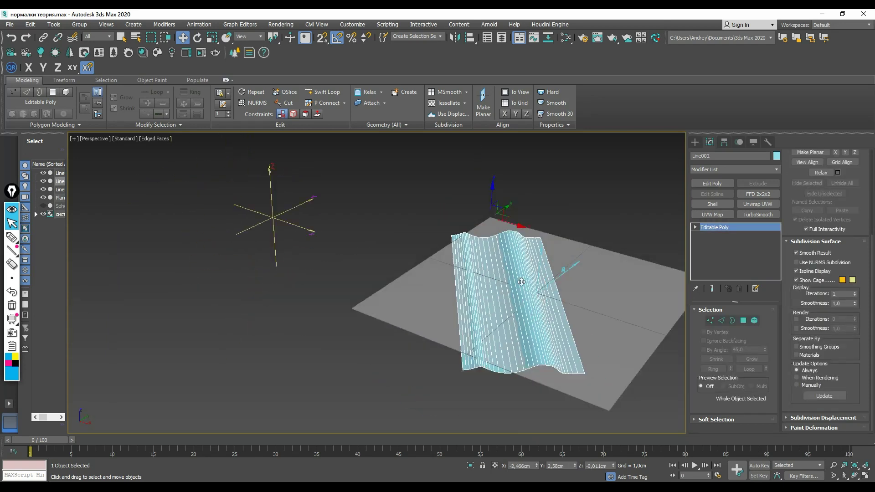
middle_click_drag(560, 326, 559, 310, "alt")
left_click(543, 287)
scroll(543, 288, "up", 2)
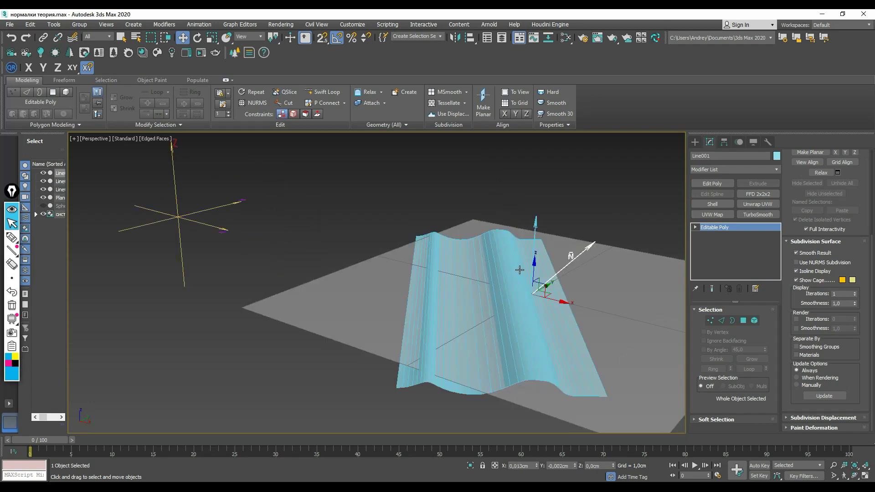
left_click(534, 226)
mouse_move(534, 306)
middle_mouse_down("alt")
mouse_move(532, 297)
mouse_move(543, 312)
middle_mouse_up("alt")
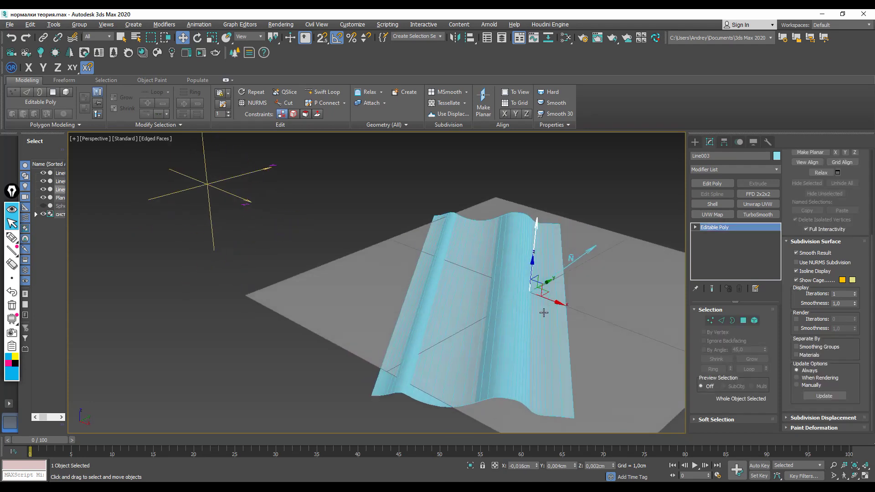
Select the wavy surface and inspect its slope around the arrows' starting point from close up and from above
left_click(518, 314)
middle_click_drag(518, 314, 543, 278, "alt")
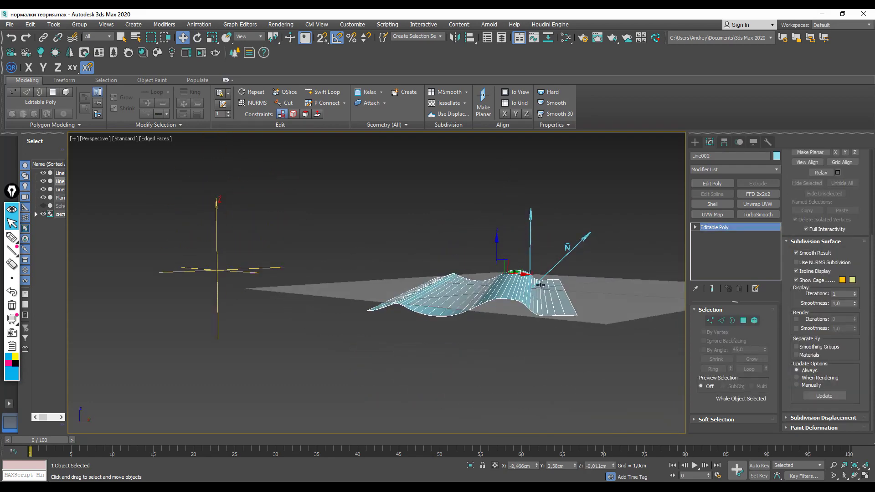
scroll(541, 285, "up", 5)
left_click(528, 289)
middle_click_drag(528, 289, 520, 308, "alt")
scroll(525, 307, "down", 5)
left_click(524, 308)
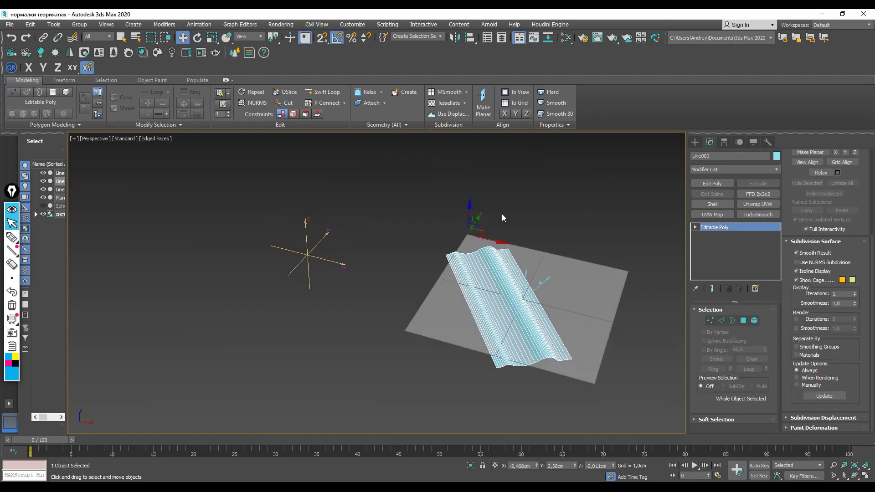
Move the wavy surface off the plane to the far side of the coordinate axes
middle_click_drag(489, 234, 469, 196, "alt")
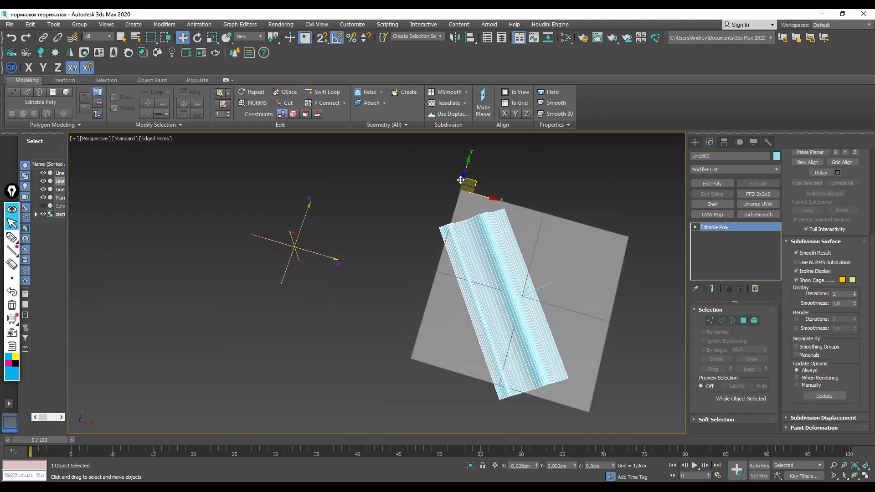
left_click_drag(464, 191, 152, 214)
Move the система координат group in the Top view onto the plane's centre, aligning its origin with the arrows' start
left_click(304, 252)
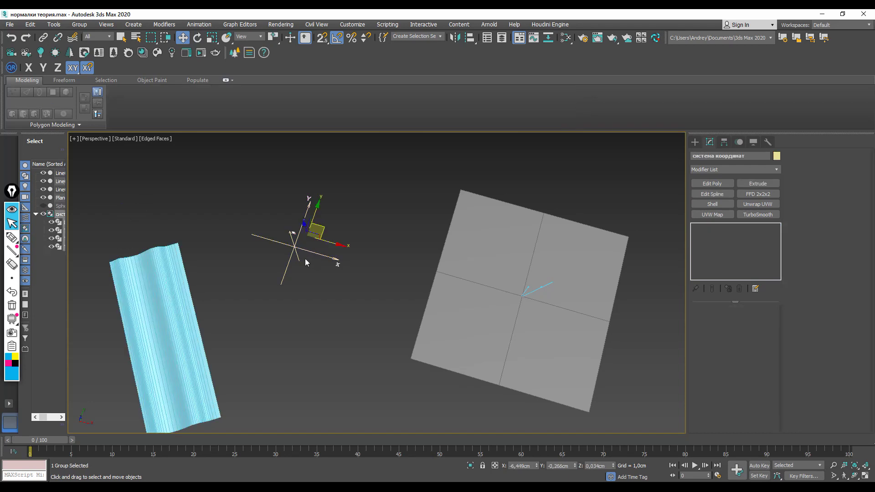
key("t")
scroll(324, 246, "down", 3)
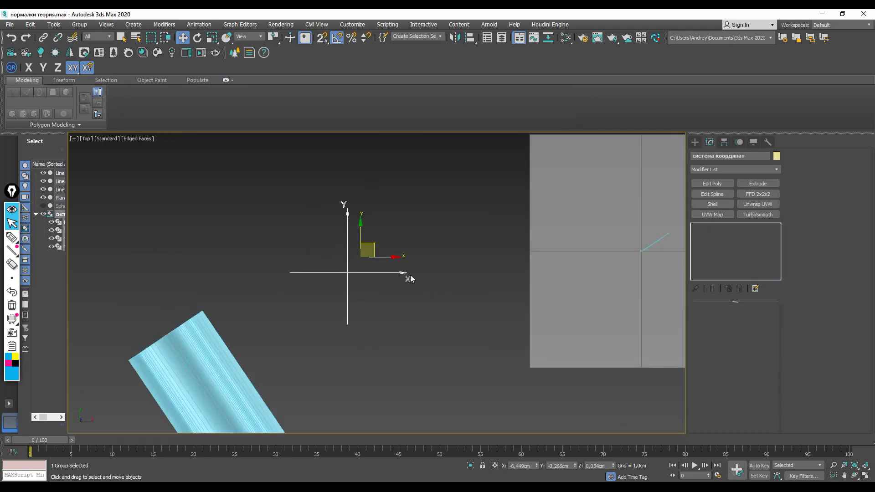
left_click_drag(405, 248, 500, 253)
scroll(529, 240, "up", 5)
middle_click_drag(500, 253, 485, 253, "alt")
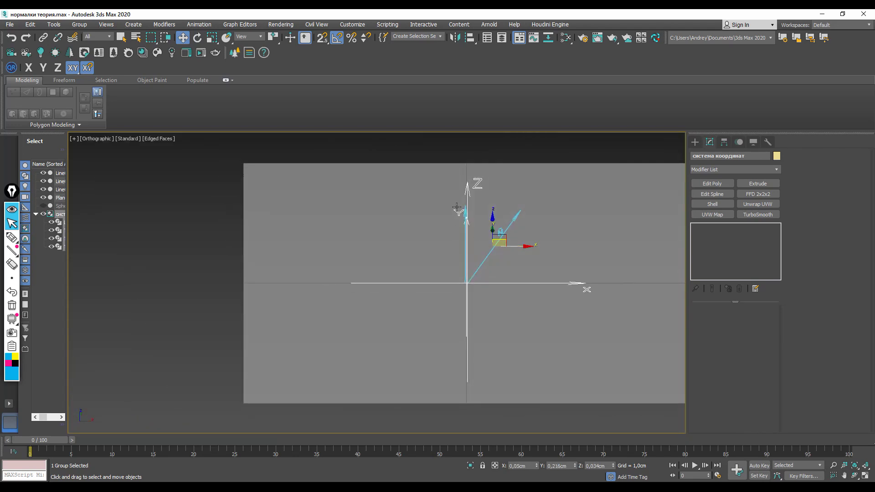
Move the vertical arrow away from the axes' origin to the lower X side of the plane
left_click(465, 212)
middle_click_drag(465, 212, 485, 267, "alt")
left_click_drag(476, 235, 587, 290)
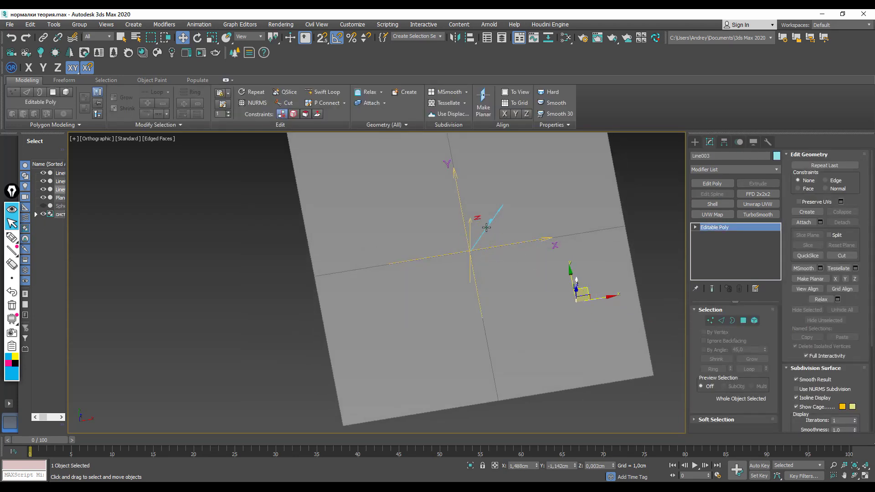
Select the slanted N arrow and show it from the Top view in wireframe display
left_click(486, 227)
middle_click_drag(486, 228, 491, 221, "alt")
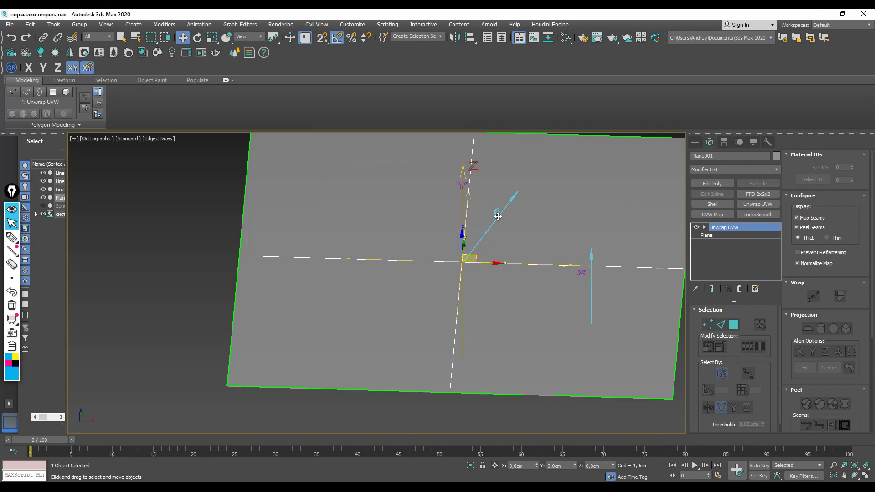
left_click(510, 199)
middle_click_drag(514, 237, 526, 278, "alt")
key("t")
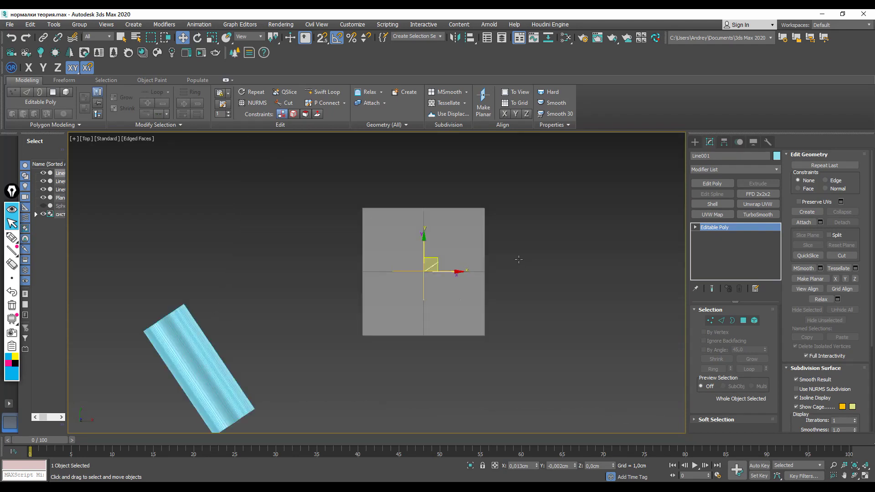
key("F3")
scroll(470, 269, "up", 3)
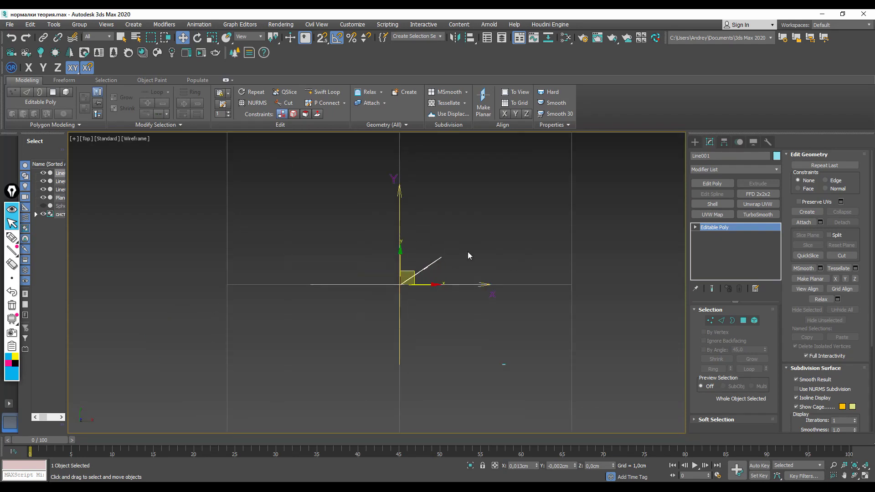
middle_click_drag(435, 282, 410, 230, "alt")
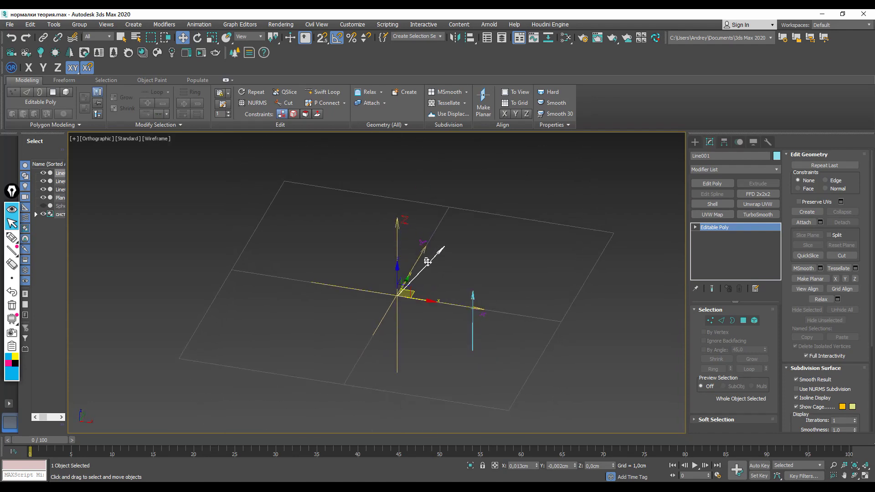
key("t")
scroll(448, 265, "up", 4)
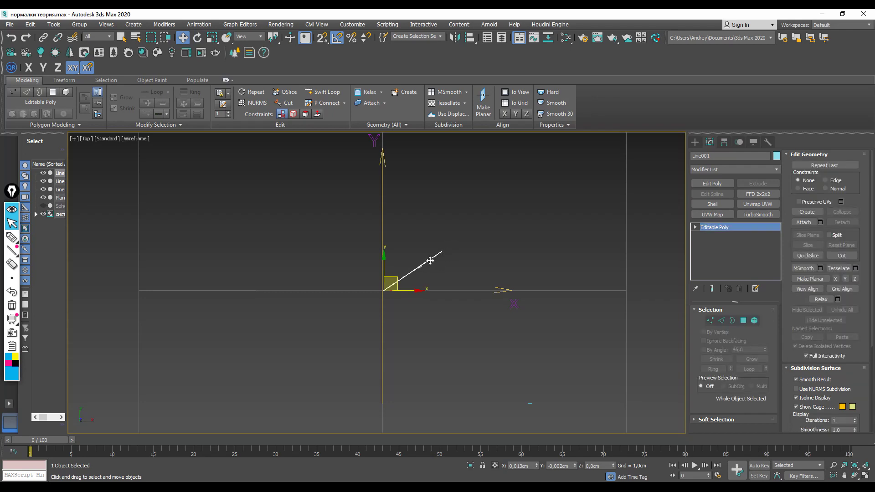
scroll(446, 268, "down", 2)
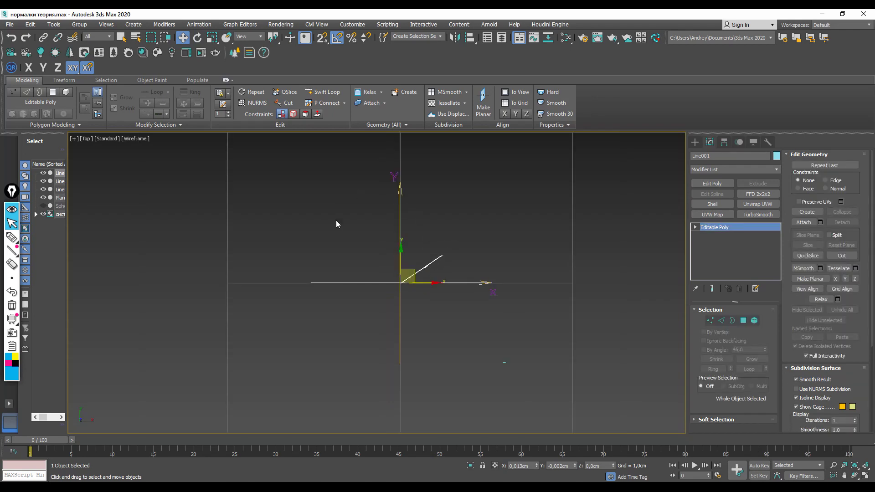
Draw freehand projection lines from the slanted arrow's tip to both Top-view axes and label their ends X and Y
left_click(695, 142)
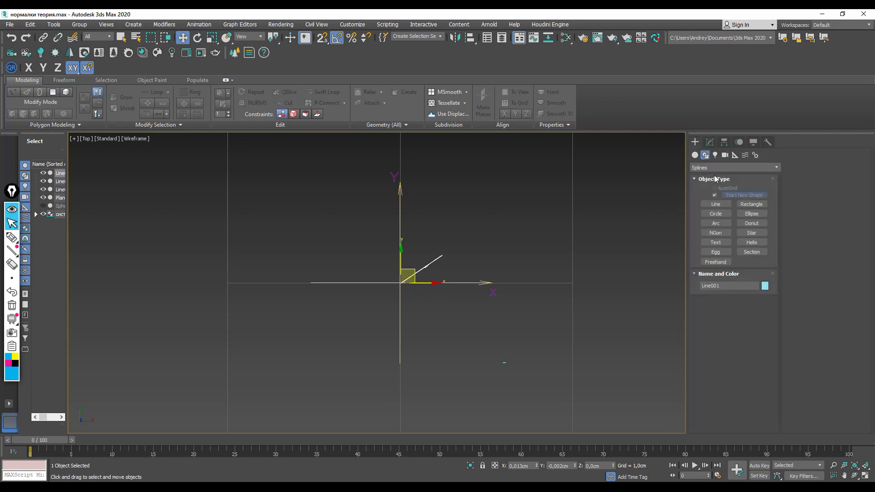
mouse_move(13, 252)
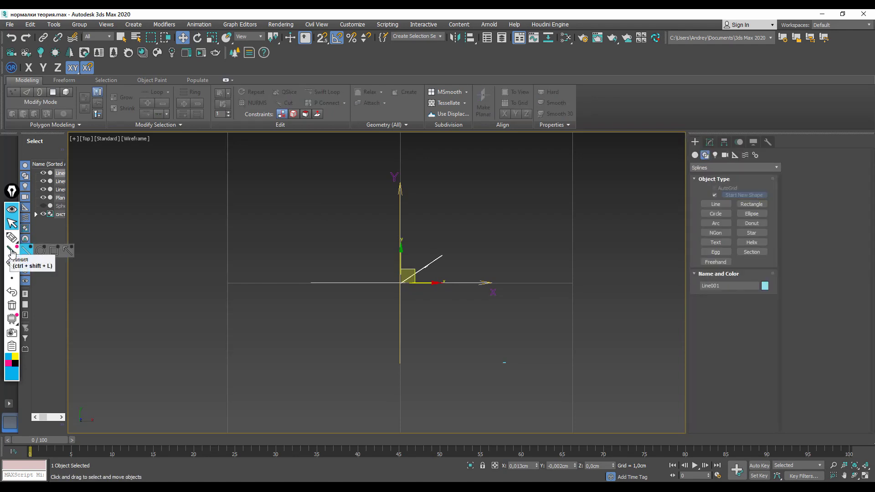
left_click(12, 237)
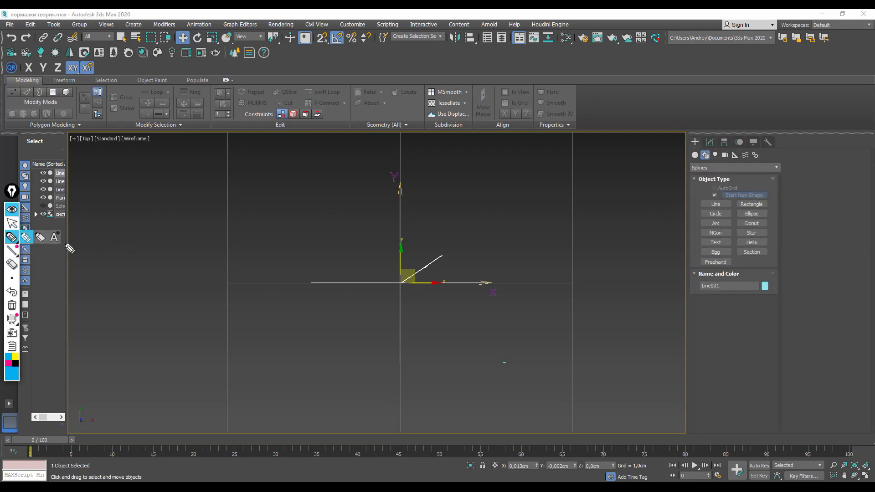
left_click(29, 239)
mouse_move(442, 256)
left_mouse_down()
mouse_move(447, 293)
mouse_move(436, 297)
left_mouse_up()
left_click_drag(442, 256, 382, 256)
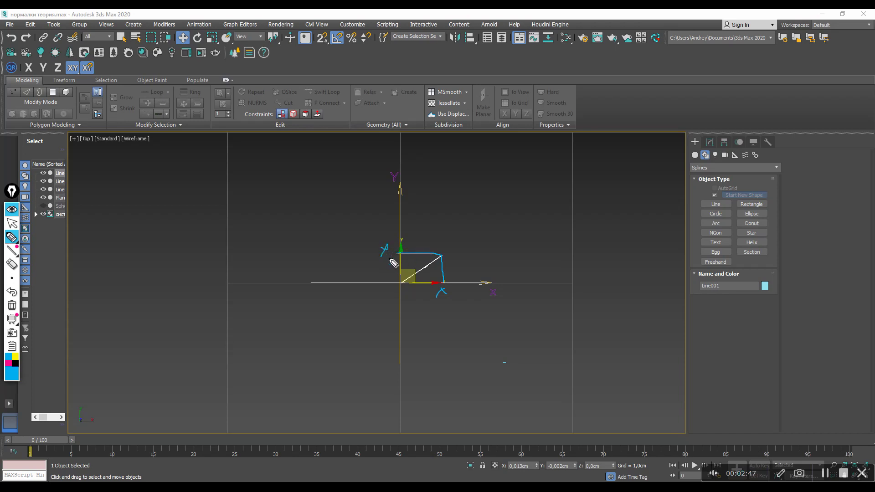
left_click_drag(450, 279, 457, 295)
Switch to the Front view and draw a projection line from the slanted arrow's tip to the Z axis
left_click(7, 211)
mouse_move(373, 337)
middle_mouse_down("alt")
mouse_move(370, 270)
mouse_move(421, 291)
middle_mouse_up("alt")
key("f")
scroll(437, 241, "down", 3)
left_click(15, 211)
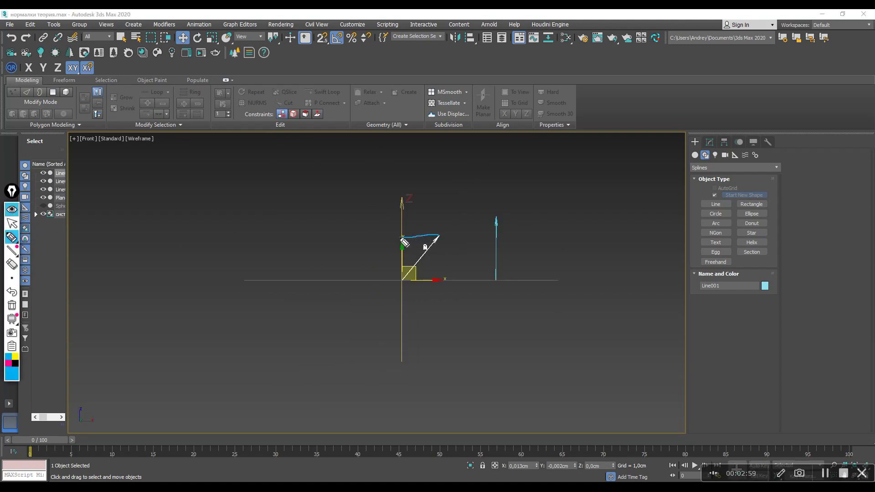
left_click_drag(438, 234, 403, 234)
left_click_drag(448, 253, 446, 242)
Examine the slanted N arrow's direction relative to the X, Y and Z axes from several angles
middle_click_drag(430, 258, 441, 254, "alt")
right_click(443, 255)
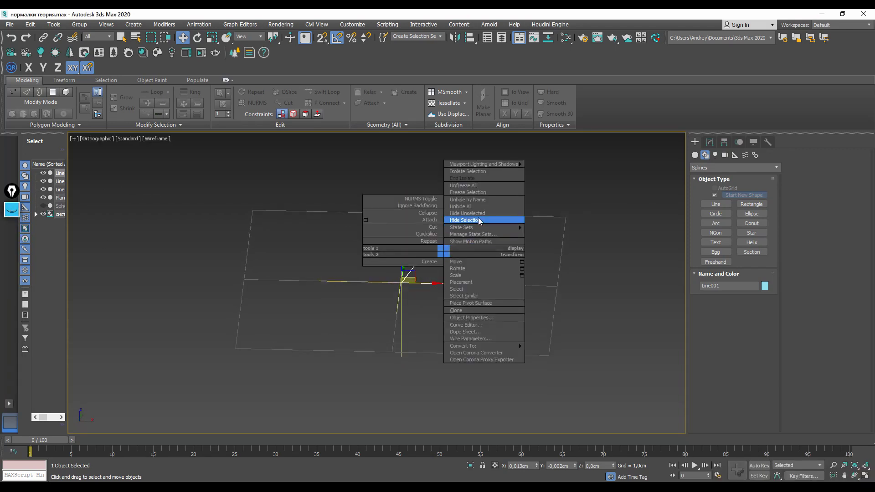
left_click(411, 183)
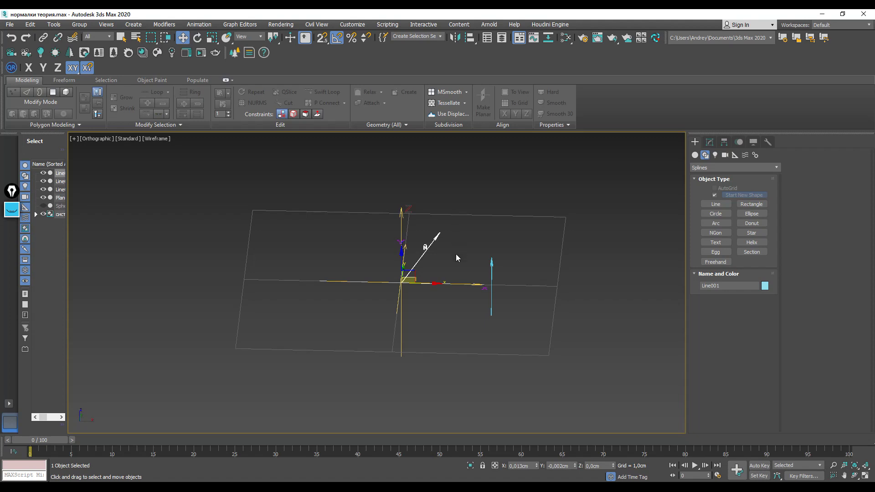
mouse_move(423, 283)
middle_mouse_down("alt")
mouse_move(426, 308)
mouse_move(433, 276)
middle_mouse_up("alt")
mouse_move(434, 239)
middle_mouse_down("alt")
mouse_move(431, 251)
mouse_move(425, 244)
middle_mouse_up("alt")
middle_click_drag(418, 280, 446, 231, "alt")
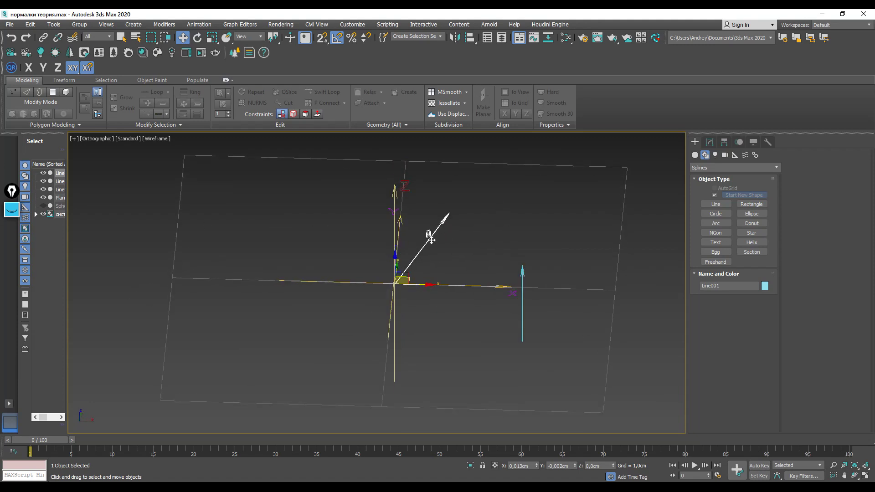
middle_click_drag(403, 181, 411, 198, "alt")
middle_click_drag(462, 266, 439, 202, "alt")
left_click(433, 192)
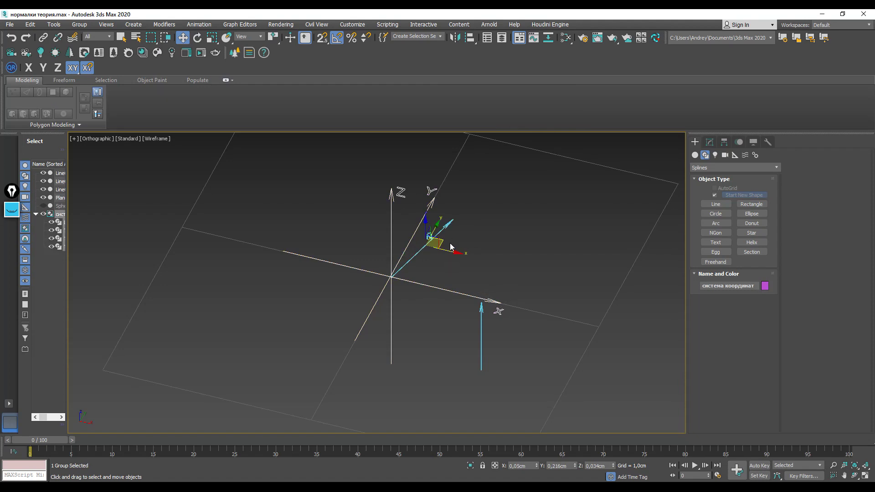
In the Top view, draw the slanted arrow's X and Y projection lines and label them x, y, O and A
key("t")
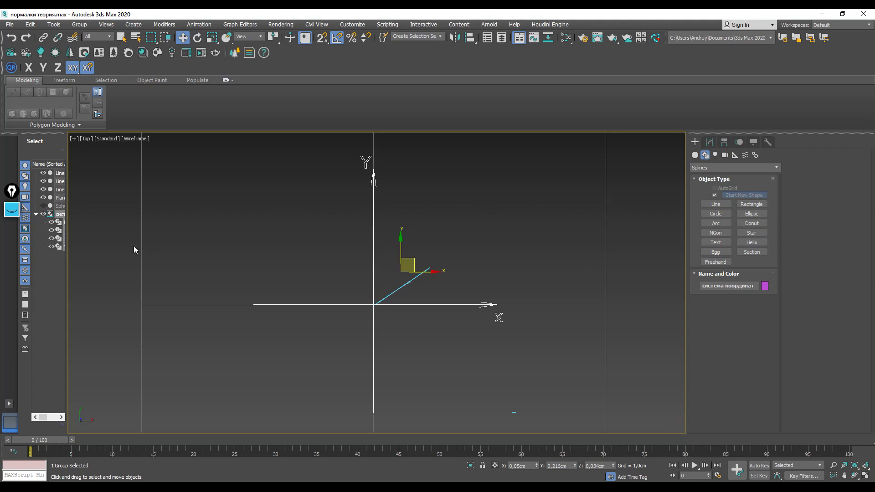
left_click(11, 237)
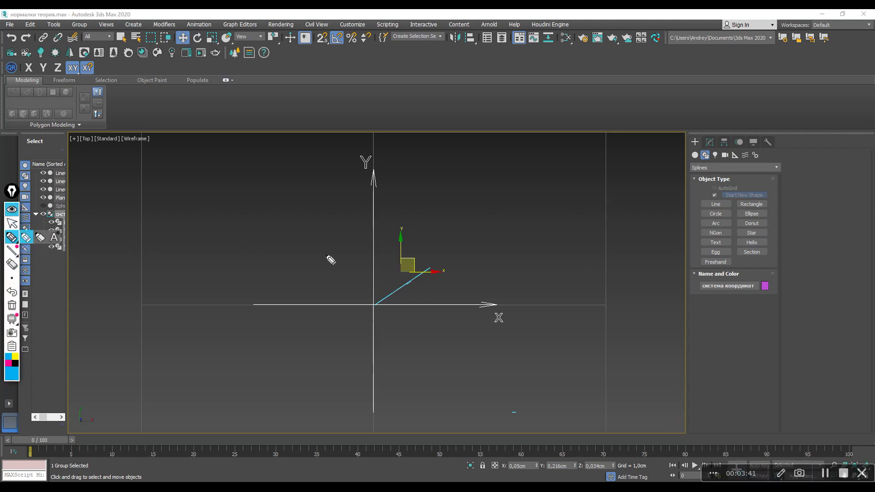
left_click_drag(431, 269, 374, 268)
mouse_move(431, 270)
left_mouse_down()
mouse_move(434, 316)
mouse_move(428, 315)
left_mouse_up()
left_click_drag(364, 258, 356, 270)
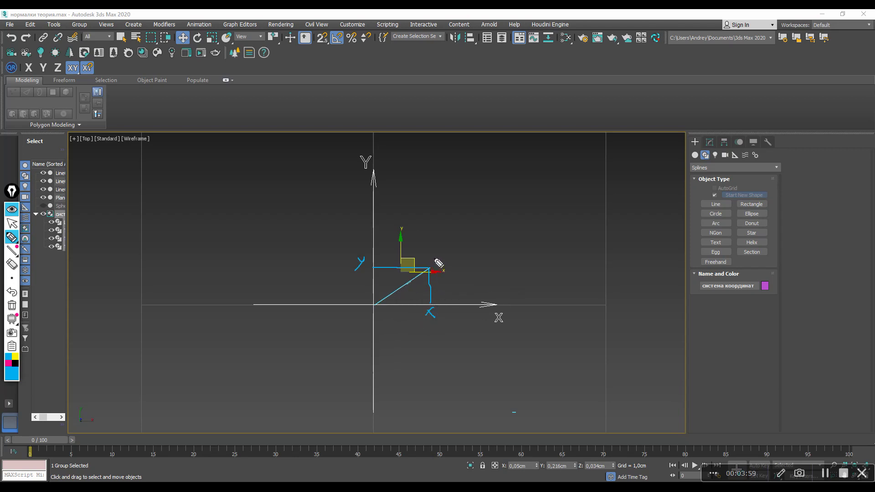
left_click_drag(366, 309, 365, 310)
mouse_move(438, 264)
left_mouse_down()
mouse_move(440, 253)
mouse_move(443, 260)
left_mouse_up()
Write the formula OA = √(x² + y²) by hand beside the projection diagram
left_click_drag(500, 206, 517, 206)
mouse_move(516, 206)
left_mouse_down()
mouse_move(520, 220)
mouse_move(520, 213)
mouse_move(535, 214)
left_mouse_up()
mouse_move(540, 208)
left_mouse_down()
mouse_move(553, 195)
mouse_move(626, 185)
left_mouse_up()
left_click_drag(562, 211, 579, 224)
mouse_move(566, 223)
left_mouse_down()
mouse_move(584, 208)
mouse_move(604, 217)
mouse_move(596, 223)
mouse_move(615, 218)
left_mouse_up()
left_click_drag(620, 204, 612, 231)
mouse_move(627, 201)
left_mouse_down()
mouse_move(638, 215)
mouse_move(633, 207)
left_mouse_up()
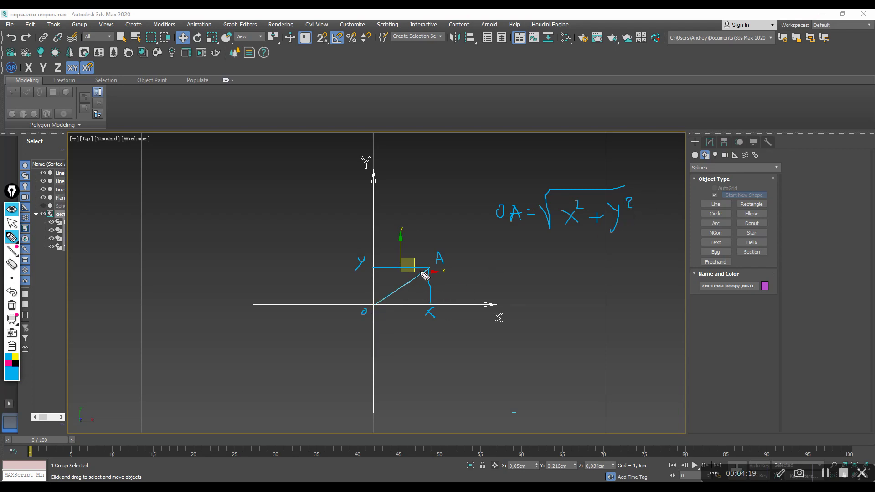
Undo the handwritten OA formula, the point labels and the projection strokes
key("ctrl+z")
key("ctrl+z")
key("ctrl+z")
key("ctrl+z")
key("ctrl+z")
key("ctrl+z")
key("ctrl+z")
key("ctrl+z")
key("ctrl+z")
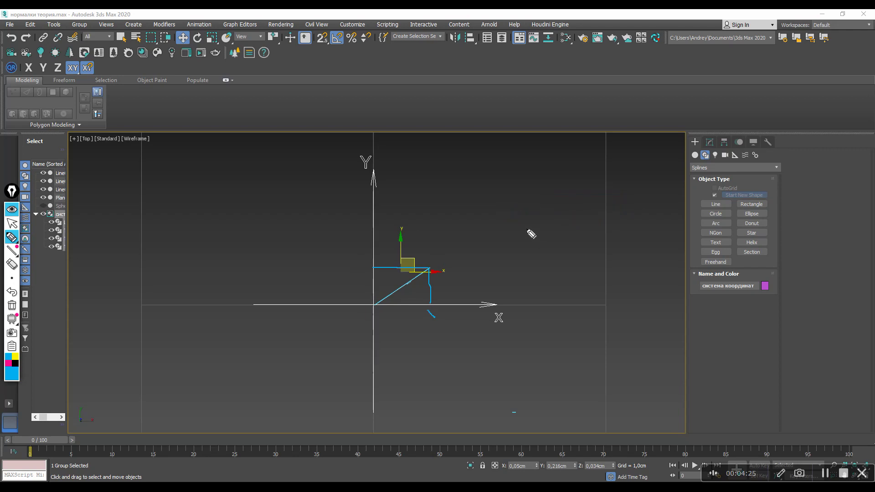
key("ctrl+z")
key("ctrl+z")
In an angled view, draw a right triangle beneath the slanted arrow and label it N, O and A
left_click(12, 211)
middle_click_drag(383, 308, 368, 303, "alt")
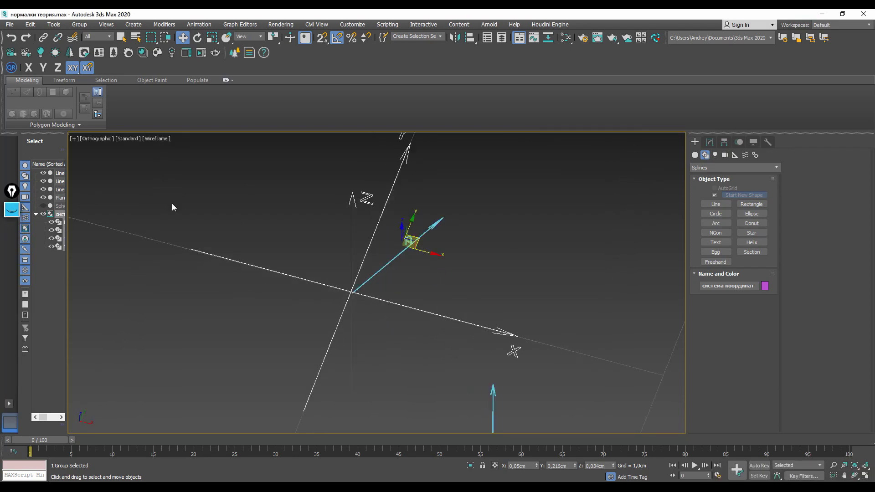
left_click(12, 206)
left_click(11, 237)
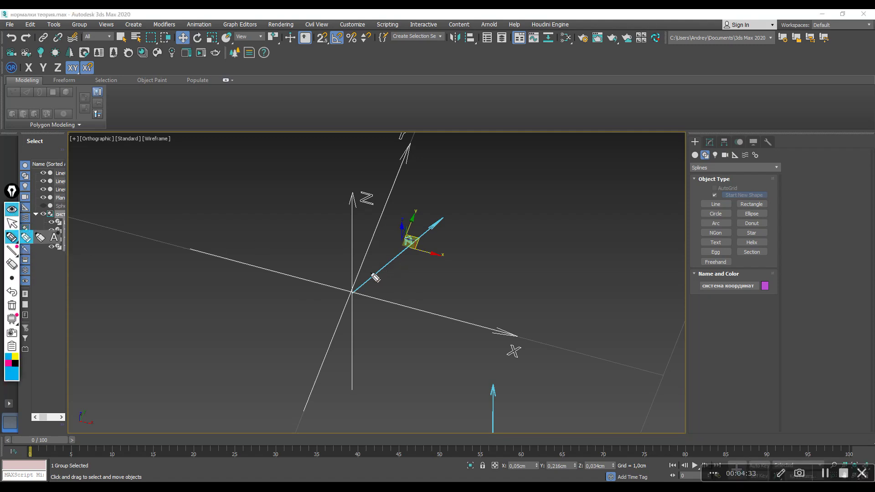
left_click_drag(353, 294, 445, 286)
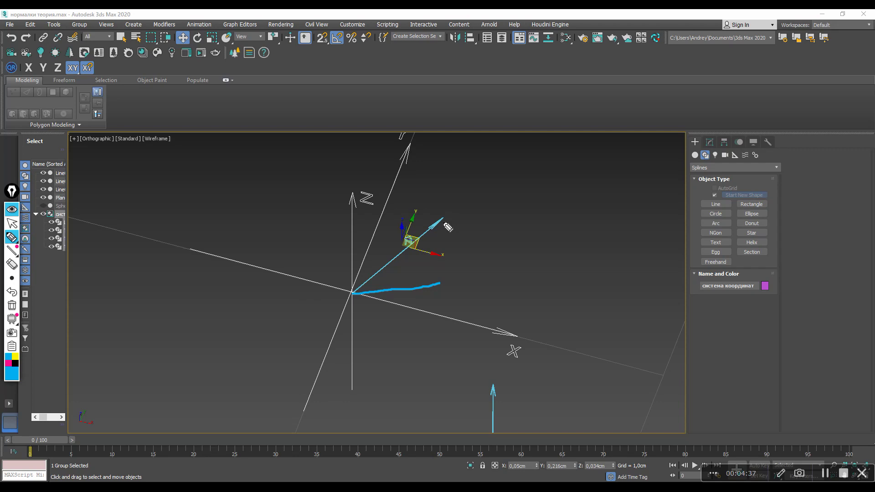
left_click_drag(442, 219, 441, 284)
left_click_drag(385, 248, 395, 226)
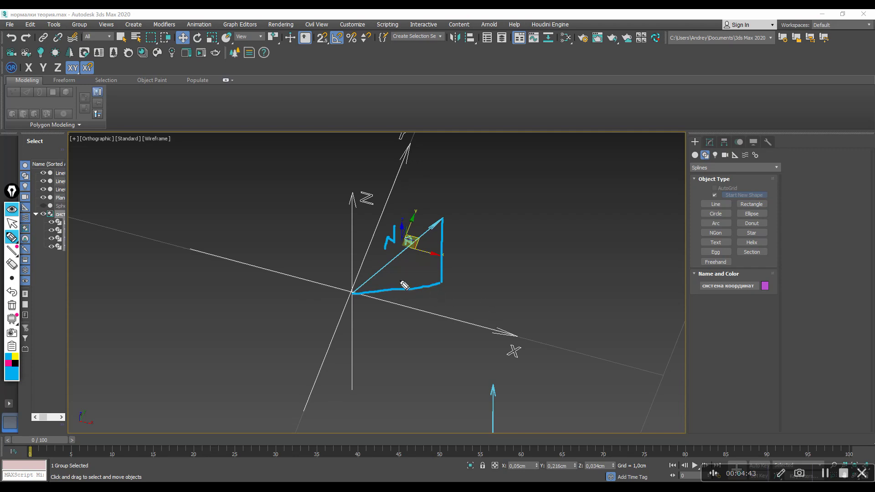
left_click_drag(334, 292, 337, 297)
mouse_move(449, 287)
left_mouse_down()
mouse_move(453, 277)
mouse_move(466, 286)
mouse_move(465, 278)
left_mouse_up()
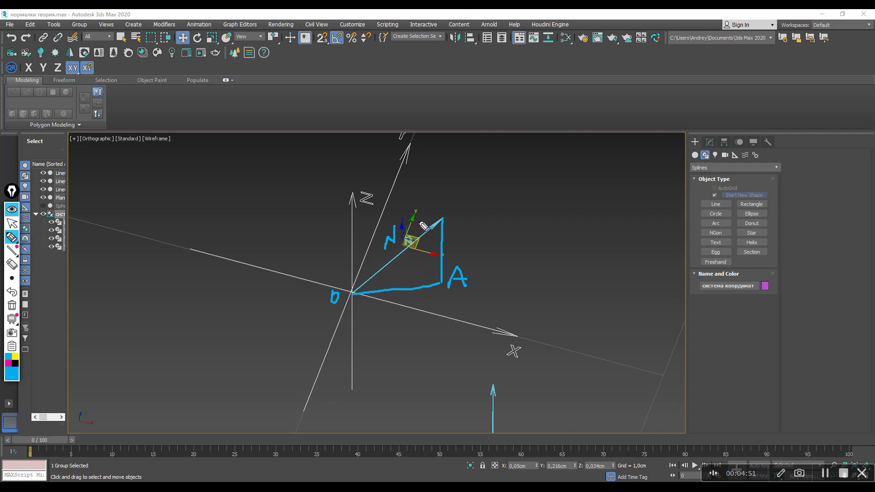
Mark the triangle's right angle at A and label the slanted side 1 and the vertical leg z
mouse_move(432, 286)
left_mouse_down()
mouse_move(432, 272)
mouse_move(441, 272)
left_mouse_up()
left_click(436, 278)
left_click_drag(377, 252, 383, 266)
left_click_drag(451, 242, 459, 247)
mouse_move(459, 240)
left_mouse_down()
mouse_move(452, 249)
mouse_move(467, 236)
mouse_move(452, 250)
left_mouse_up()
Write the formula z = √(1 − OA) by hand beside the triangle
mouse_move(495, 191)
left_mouse_down()
mouse_move(510, 202)
mouse_move(529, 198)
left_mouse_up()
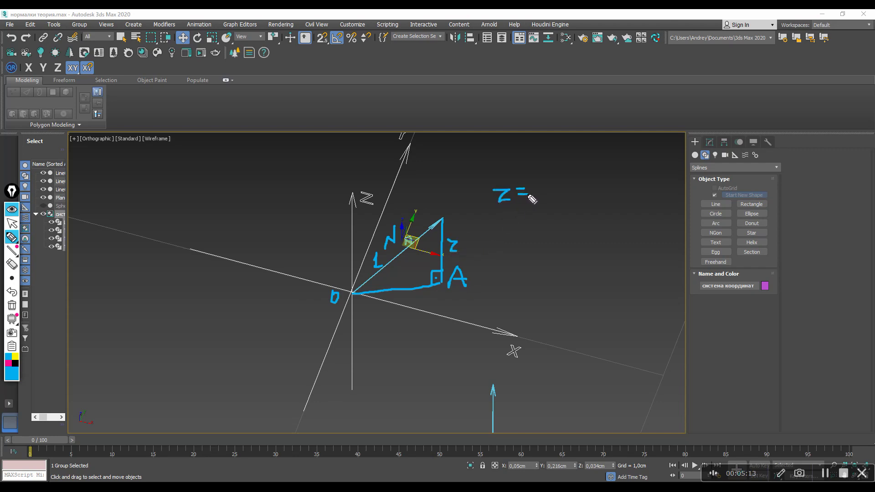
left_click_drag(532, 186, 624, 165)
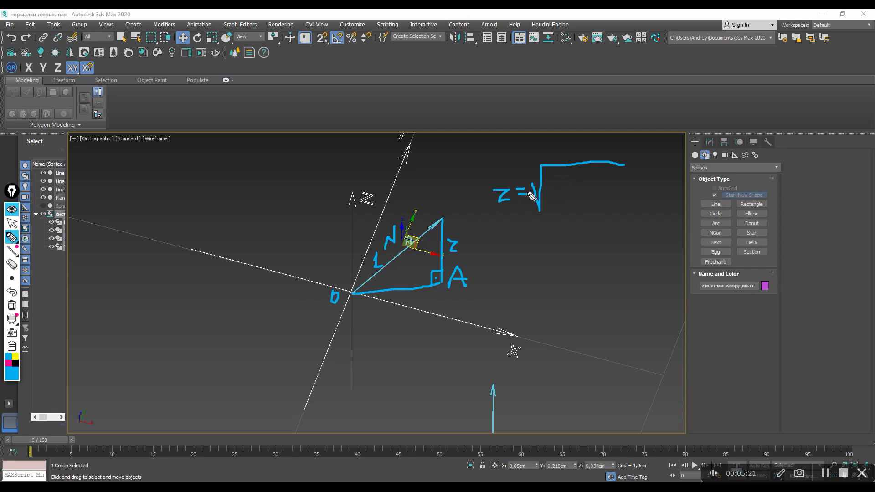
mouse_move(556, 186)
left_mouse_down()
mouse_move(572, 201)
mouse_move(589, 186)
left_mouse_up()
left_click_drag(606, 187, 635, 193)
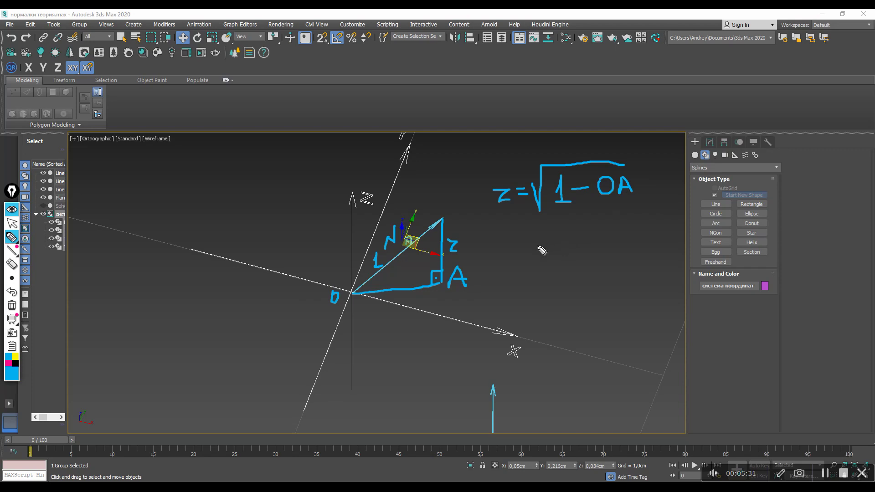
Write OA = √(x² + y²) by hand below the z formula
left_click_drag(539, 247, 554, 251)
mouse_move(557, 251)
left_mouse_down()
mouse_move(587, 253)
mouse_move(591, 228)
mouse_move(658, 222)
left_mouse_up()
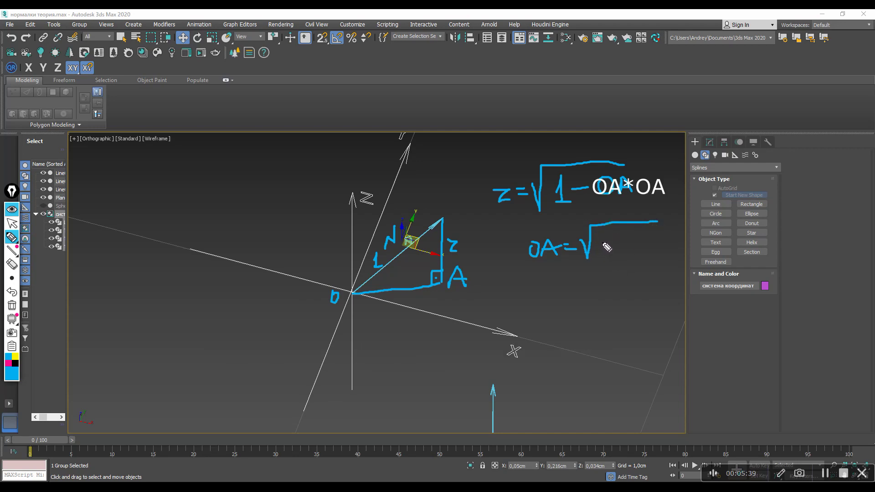
mouse_move(610, 240)
left_mouse_down()
mouse_move(600, 258)
mouse_move(616, 238)
mouse_move(638, 247)
left_mouse_up()
mouse_move(631, 242)
left_mouse_down()
mouse_move(632, 254)
mouse_move(653, 246)
left_mouse_up()
left_click_drag(660, 231, 647, 257)
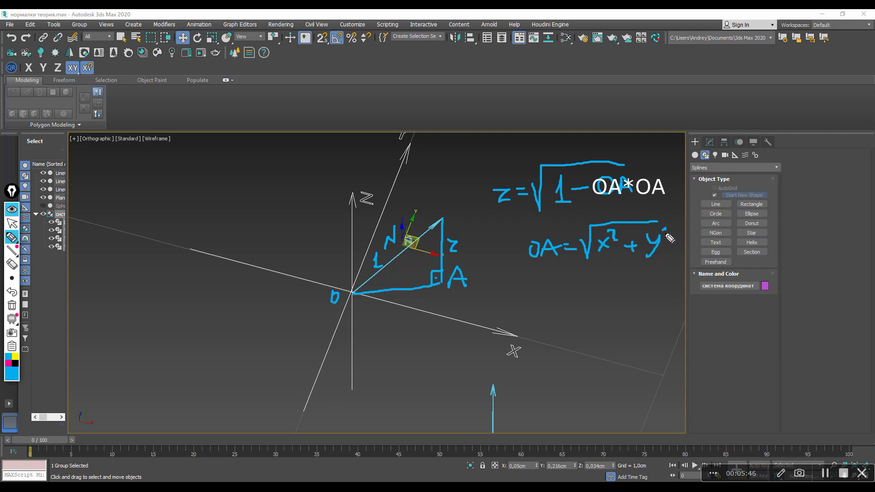
left_click_drag(661, 222, 671, 224)
Trace over the triangle's z label and circle the z formula to emphasize them
left_click_drag(453, 248, 461, 249)
mouse_move(622, 140)
left_mouse_down()
mouse_move(559, 228)
mouse_move(650, 177)
mouse_move(621, 140)
left_mouse_up()
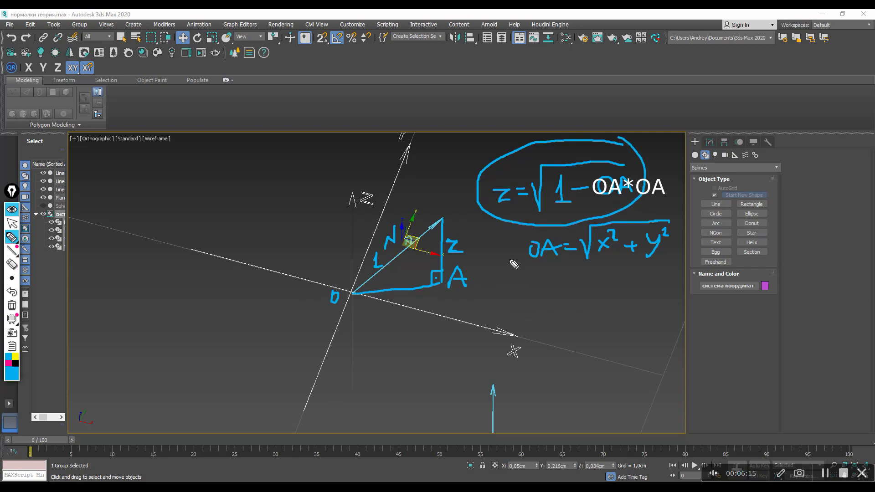
Clear all handwritten annotations from the screen
key("ctrl+z")
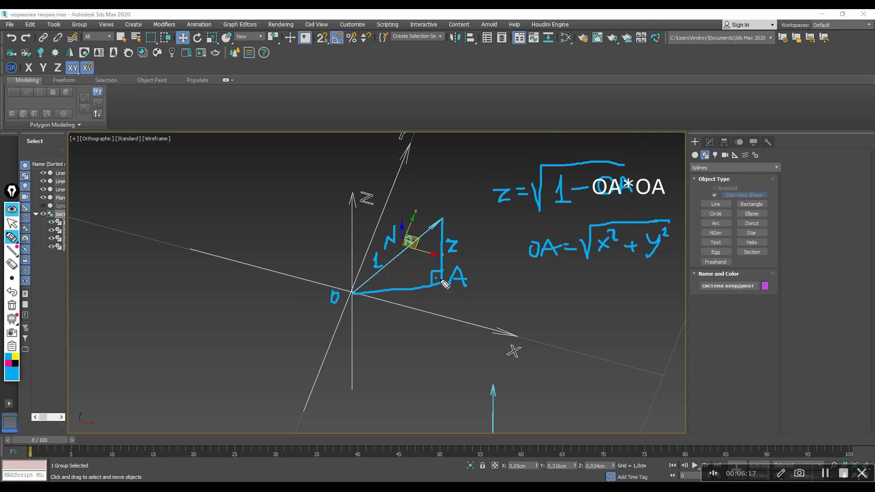
key("ctrl+z")
key("ctrl+z")
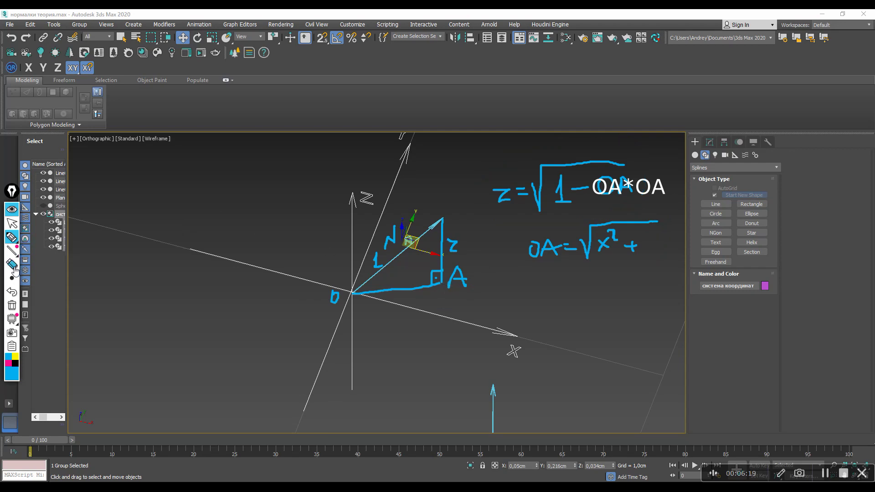
left_click(12, 306)
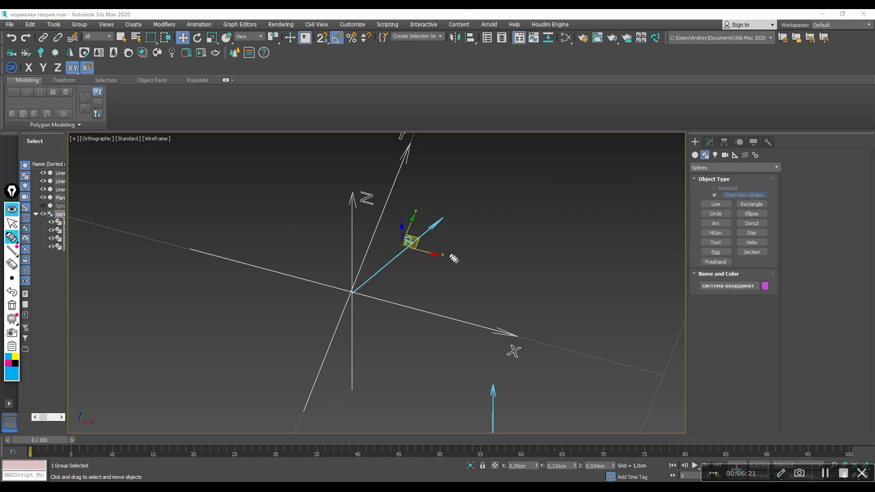
Hide the annotation overlay, switch to Substance 3D Designer and show the RGBA Split node's R channel in the 2D view
left_click(11, 209)
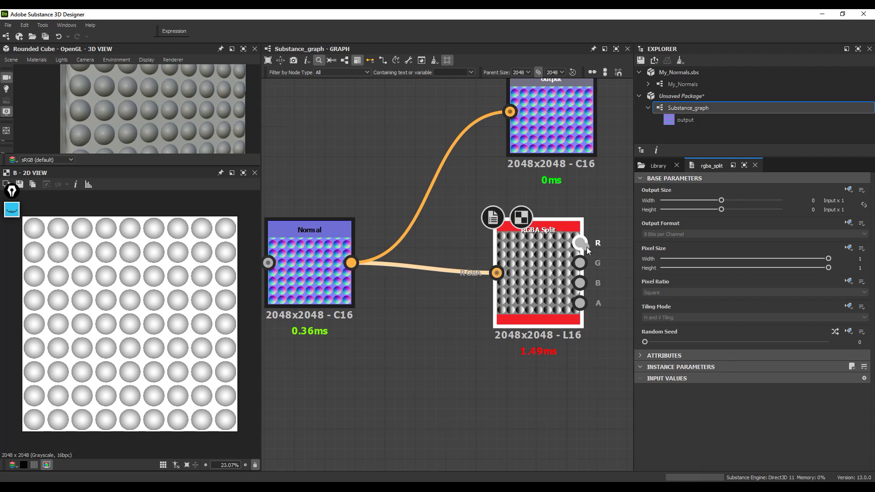
left_click_drag(601, 242, 586, 247)
left_click(581, 242)
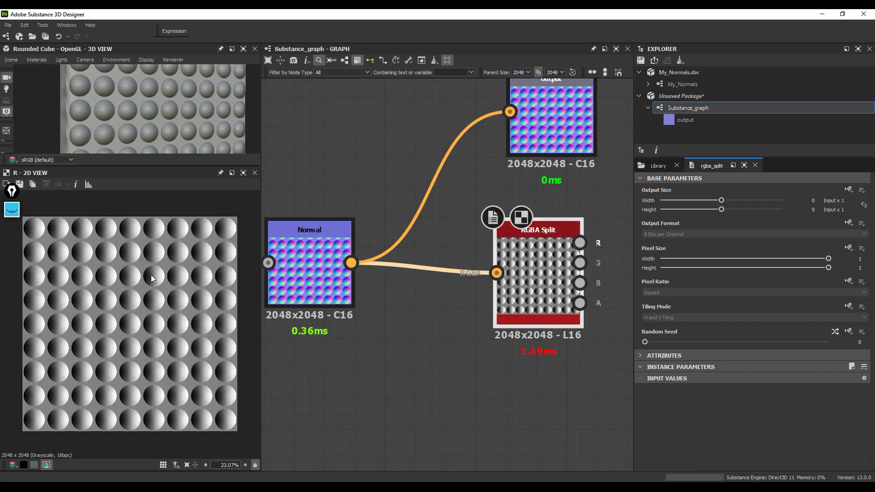
scroll(299, 258, "up", 1)
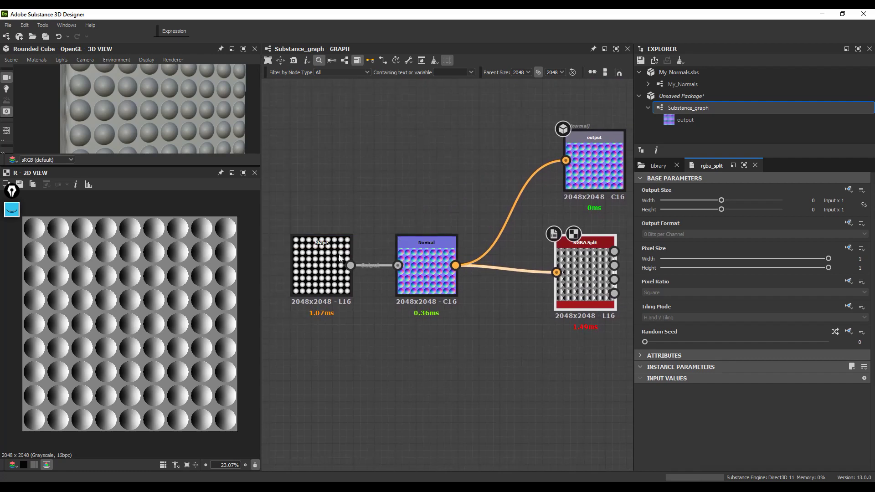
Inspect the Shape node's height map in the 2D view and return to the RGBA Split node's R channel for comparison
left_click(319, 267)
scroll(154, 284, "up", 2)
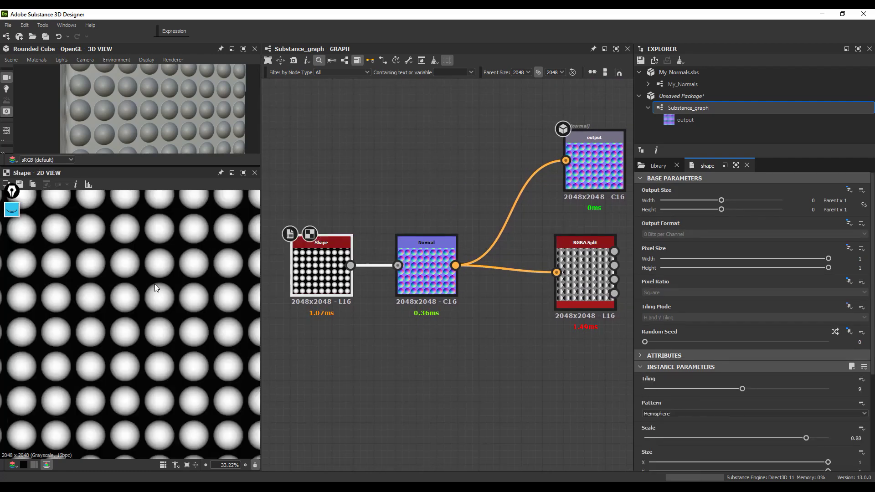
scroll(493, 283, "down", 2)
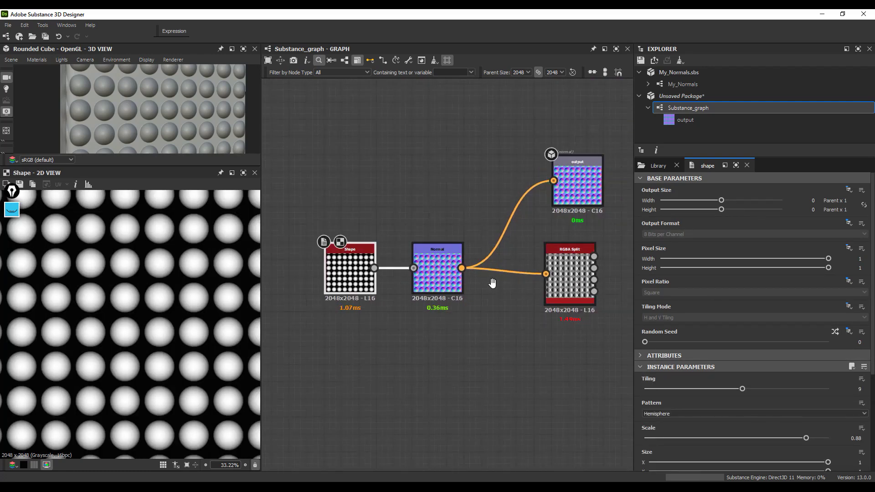
left_click(552, 250)
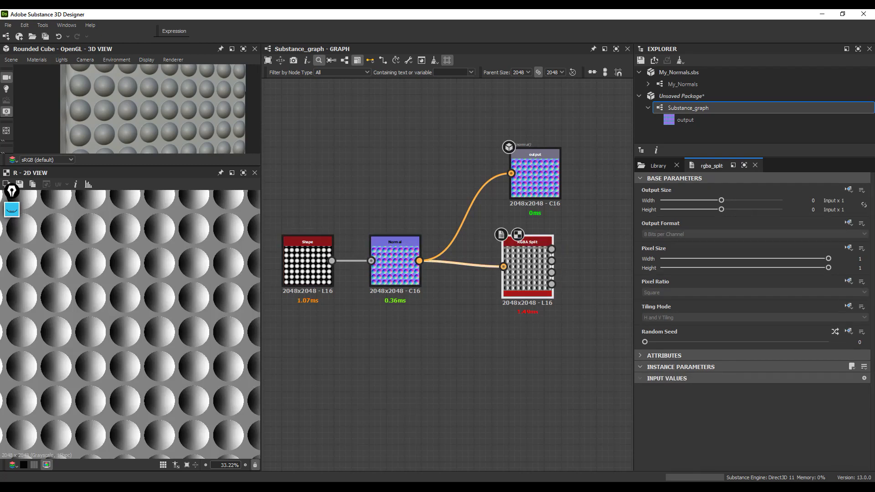
Switch to 3ds Max and move the separate vertical blue arrow to the origin of the coordinate axes
key("alt+Tab")
scroll(401, 273, "down", 2)
middle_click_drag(401, 273, 382, 252, "alt")
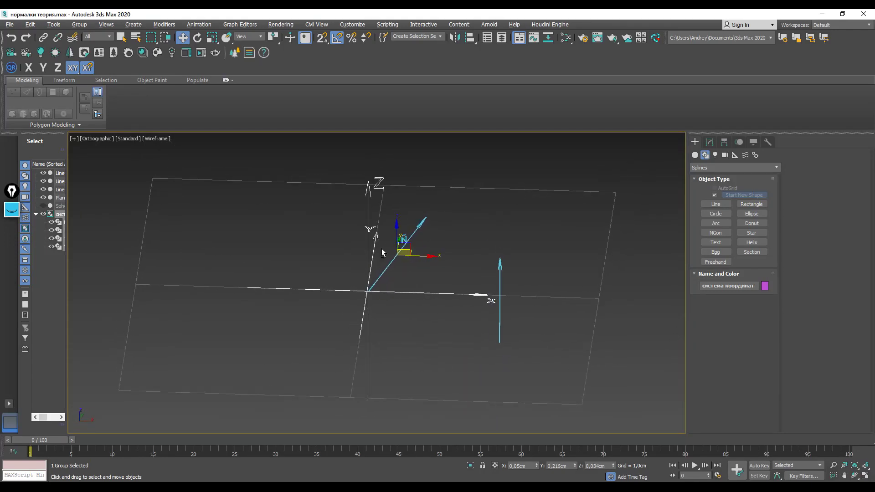
left_click(499, 276)
key("t")
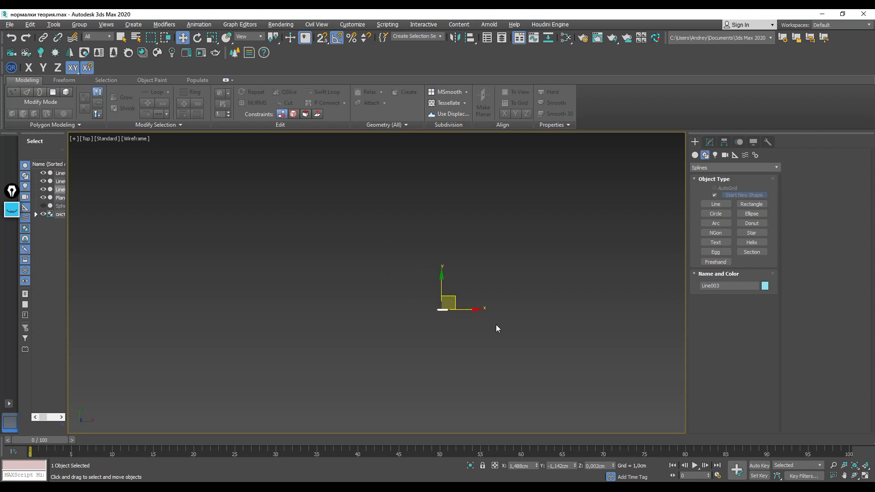
scroll(504, 316, "down", 3)
left_click_drag(482, 306, 290, 159)
key("f")
key("p")
scroll(413, 302, "down", 5)
middle_click_drag(408, 302, 413, 304, "alt")
scroll(413, 302, "up", 5)
Rotate the arrow -70° about the Y axis toward negative X and compare it with the R channel in Substance 3D Designer
key("e")
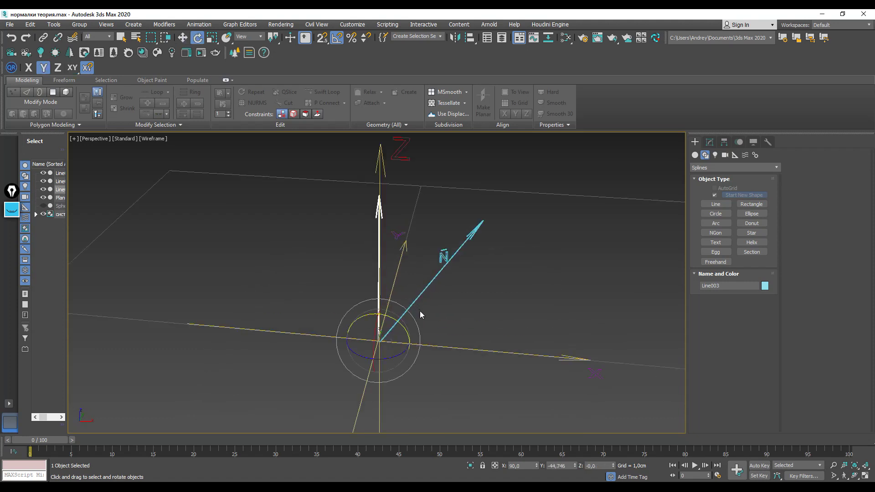
left_click_drag(395, 316, 368, 305)
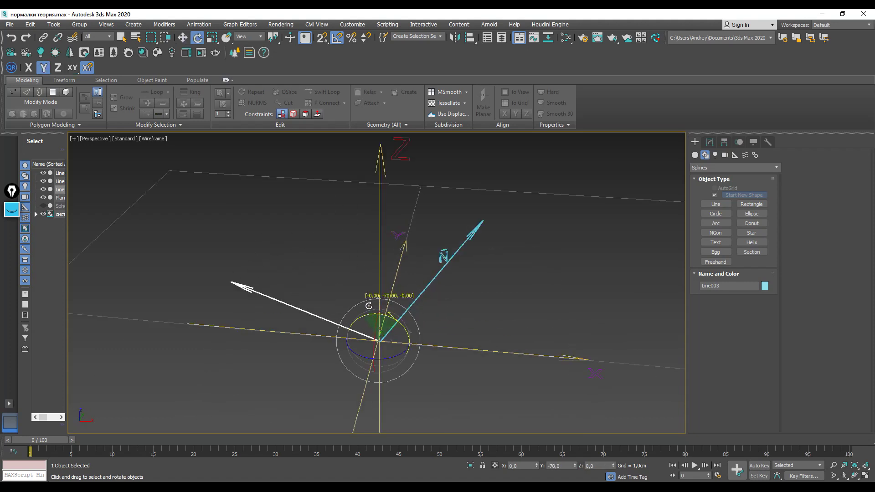
left_click_drag(369, 305, 369, 305)
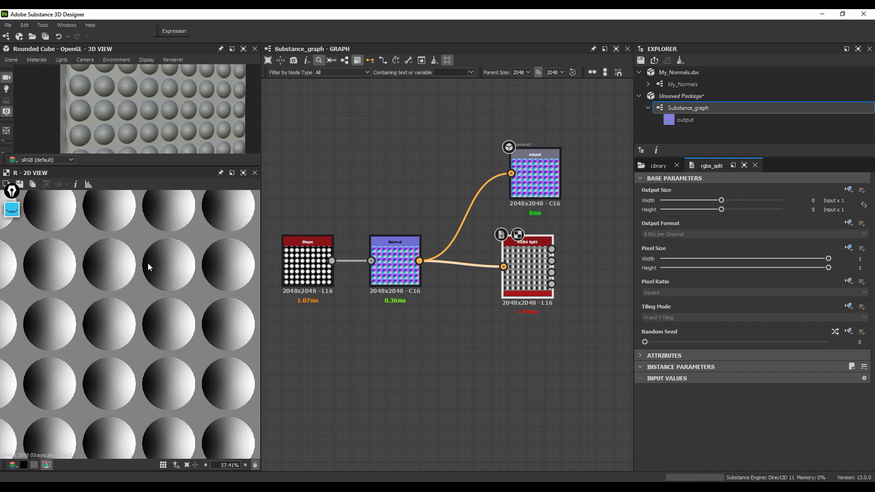
Switch back to 3ds Max, rotate the arrow to the positive X side and return to the R channel in Substance 3D Designer
key("alt+Tab")
left_click_drag(387, 318, 444, 329)
key("alt+Tab")
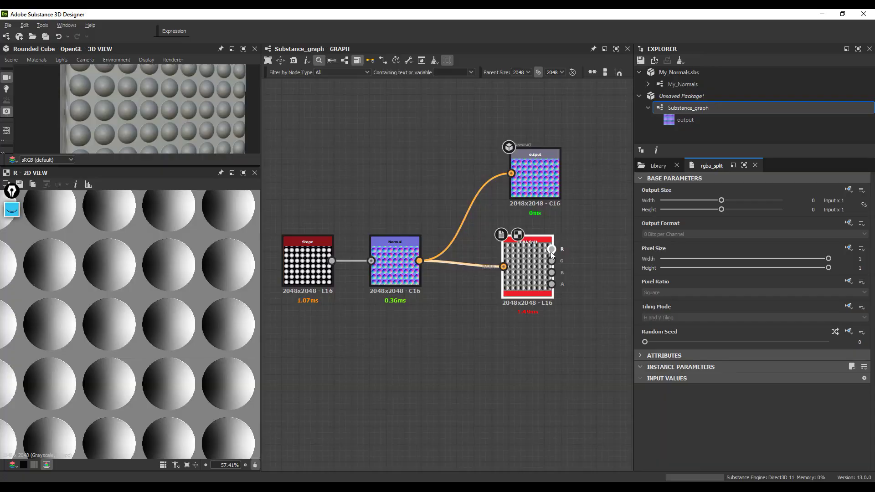
In 3ds Max, rotate the arrow back to the negative X side about the Y axis and select the coordinate system group
key("alt+Tab")
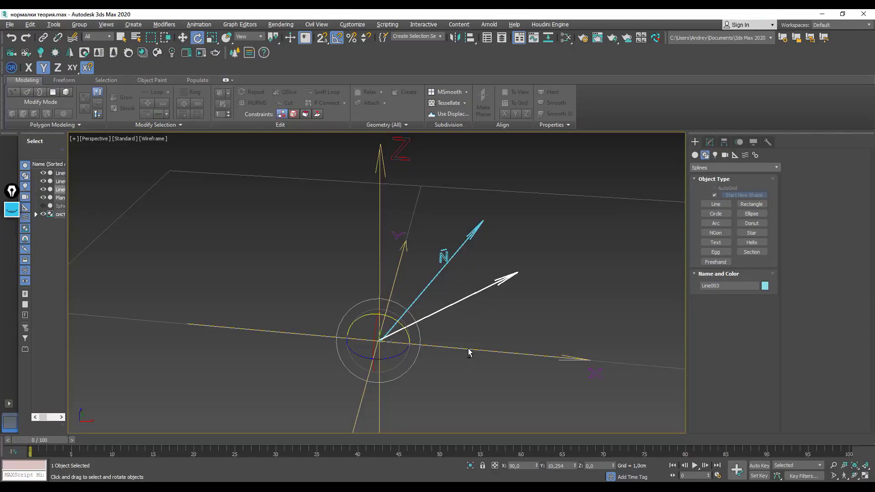
left_click_drag(401, 325, 378, 277)
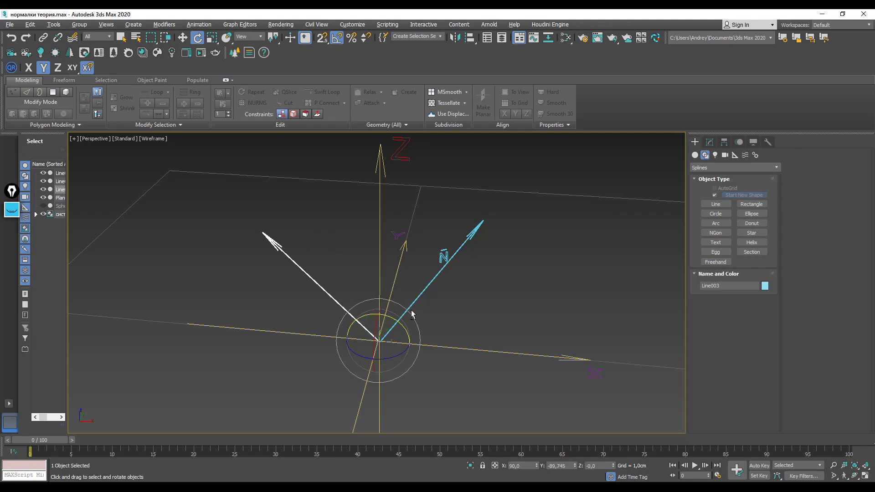
middle_click_drag(411, 313, 436, 327, "alt")
left_click(441, 330)
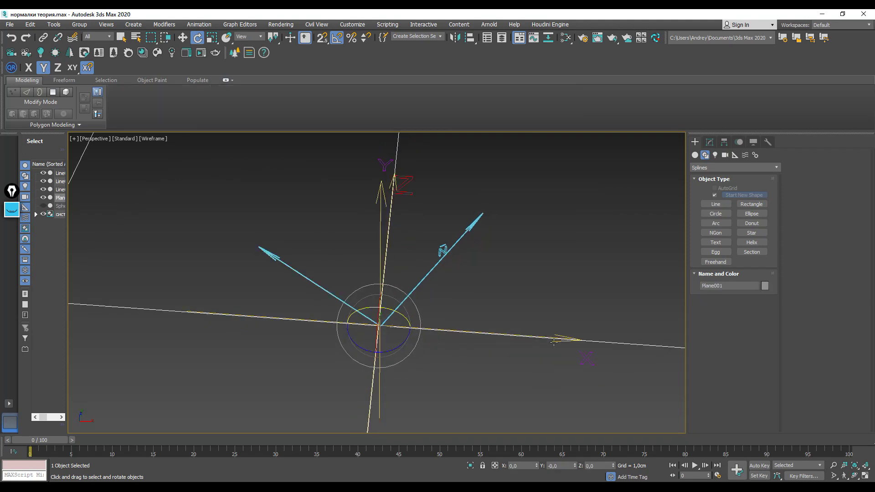
left_click(587, 359)
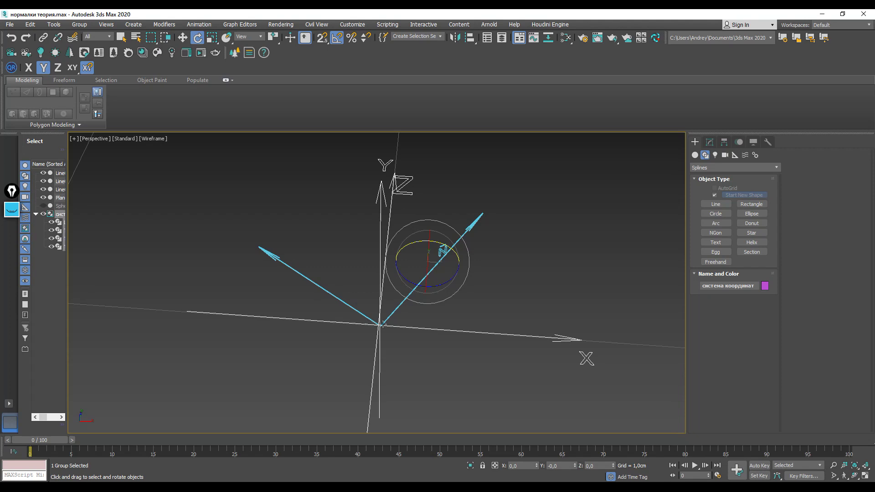
left_click_drag(379, 326, 373, 330)
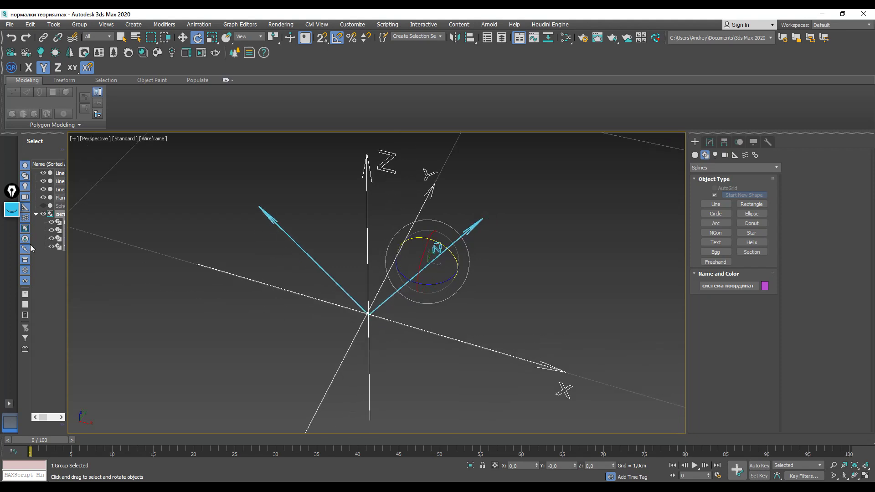
Show the annotation overlay and mark -1 and +1 by hand at matching distances on both sides of the X axis
left_click(11, 205)
left_click(11, 238)
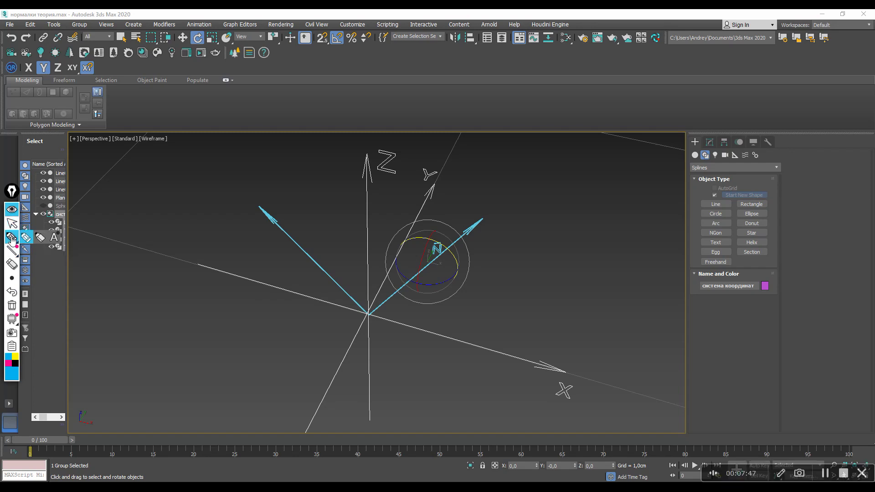
left_click_drag(403, 326, 410, 336)
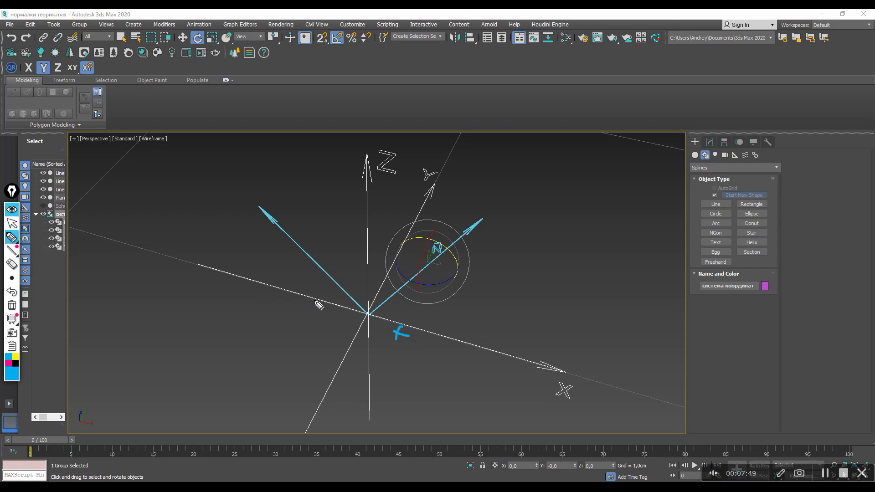
left_click_drag(322, 314, 337, 314)
left_click_drag(251, 276, 245, 285)
mouse_move(228, 290)
left_mouse_down()
mouse_move(230, 282)
mouse_move(239, 303)
mouse_move(224, 293)
left_mouse_up()
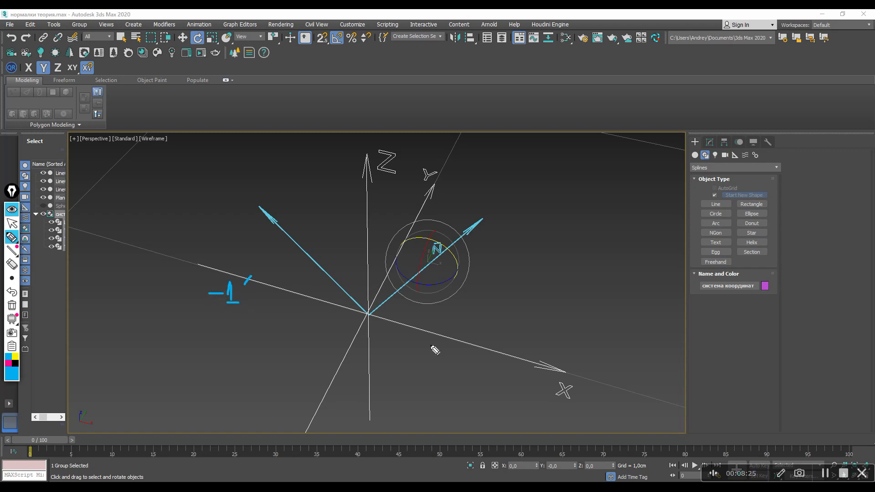
mouse_move(496, 356)
left_mouse_down()
mouse_move(500, 348)
mouse_move(497, 380)
mouse_move(509, 371)
mouse_move(515, 386)
left_mouse_up()
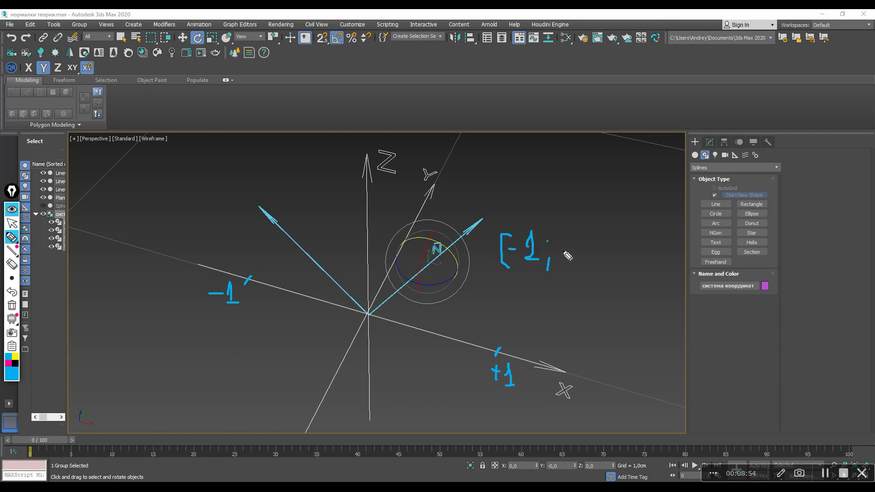
Complete the handwritten range [-1; 1] beside the arrows and write the shifted range [0; 2] below it
mouse_move(565, 241)
left_mouse_down()
mouse_move(570, 262)
mouse_move(580, 260)
mouse_move(591, 234)
mouse_move(592, 273)
mouse_move(585, 268)
left_mouse_up()
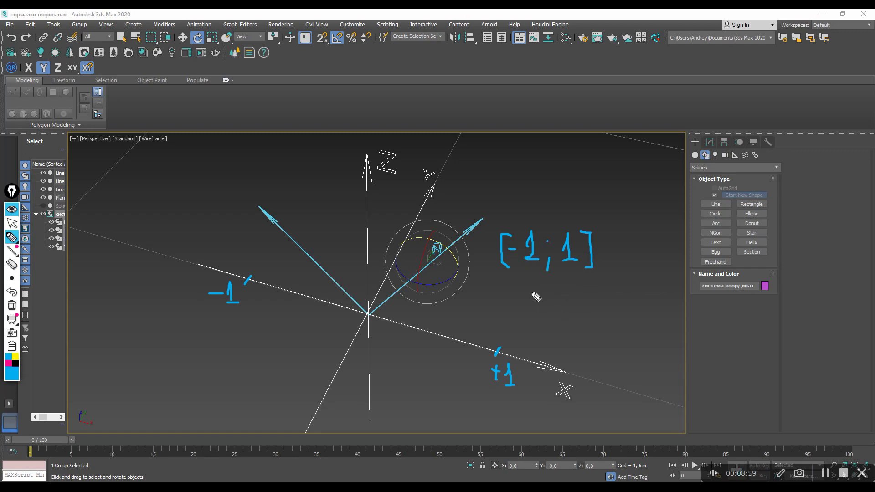
mouse_move(529, 292)
left_mouse_down()
mouse_move(530, 312)
mouse_move(543, 298)
mouse_move(553, 315)
mouse_move(591, 313)
mouse_move(578, 310)
left_mouse_up()
left_click(557, 298)
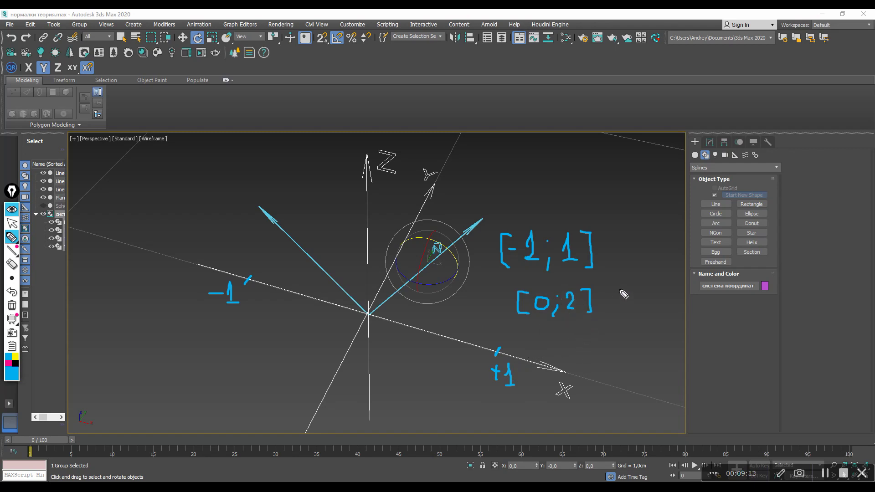
Write a division by 2 beside the [0; 2] range and the range [0; 1] beneath it, and hide the annotations
left_click_drag(619, 282, 599, 333)
left_click_drag(625, 297, 635, 313)
mouse_move(535, 336)
left_mouse_down()
mouse_move(523, 350)
mouse_move(538, 352)
mouse_move(548, 337)
mouse_move(551, 351)
mouse_move(554, 339)
mouse_move(578, 347)
left_mouse_up()
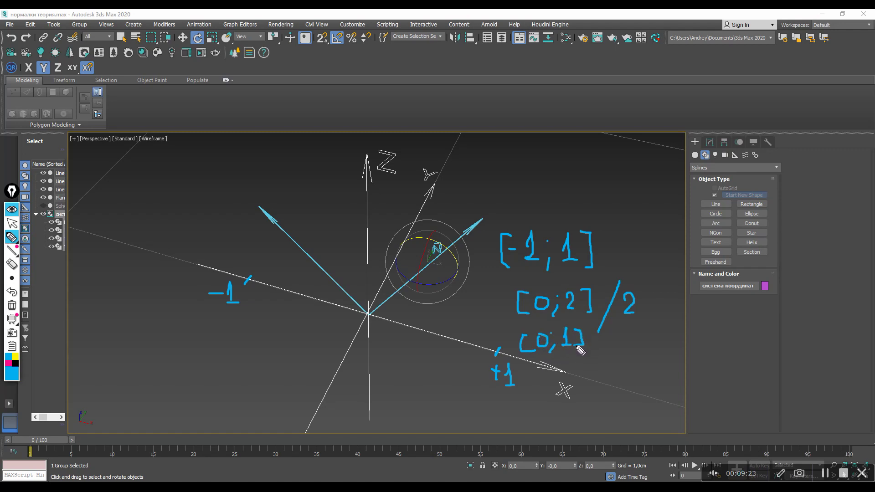
left_click_drag(547, 240, 548, 243)
left_click(11, 209)
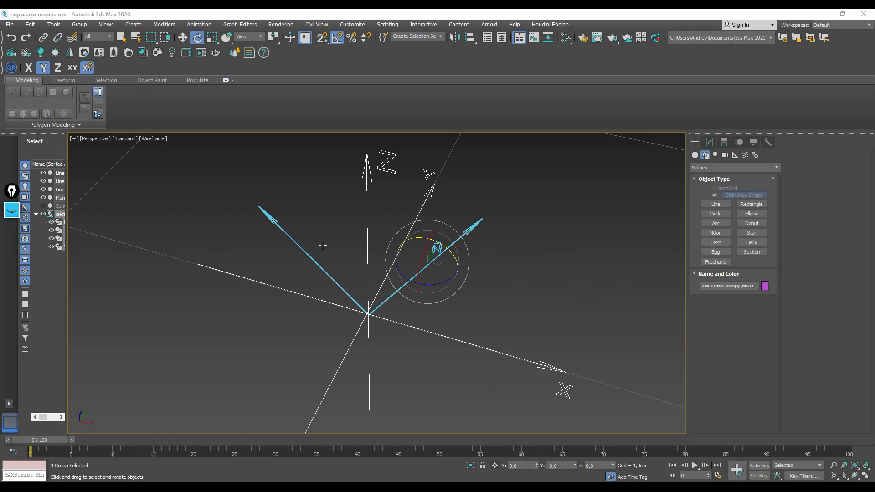
Rotate the tilted arrow without a label about the Y axis so that it stands vertically along the Z axis
left_click(308, 252)
left_click_drag(381, 300, 402, 306)
mouse_move(406, 330)
middle_mouse_down("alt")
mouse_move(423, 290)
mouse_move(409, 315)
middle_mouse_up("alt")
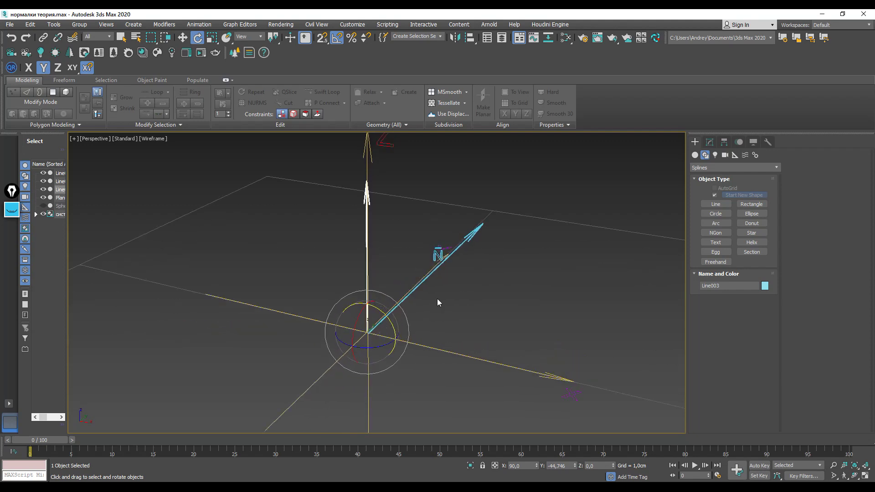
middle_click_drag(387, 327, 320, 316, "alt")
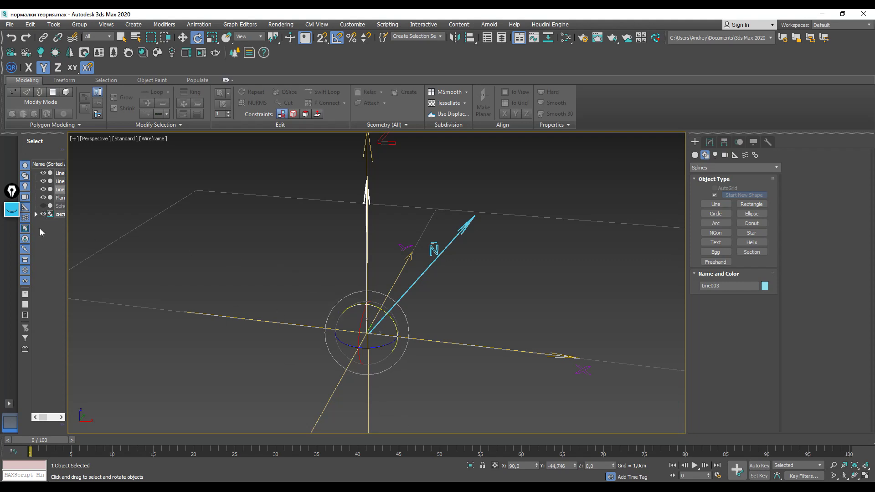
Show the annotations, write the midpoints 0, 1 and 0,5 above the three ranges, and hide the annotations again
left_click(12, 213)
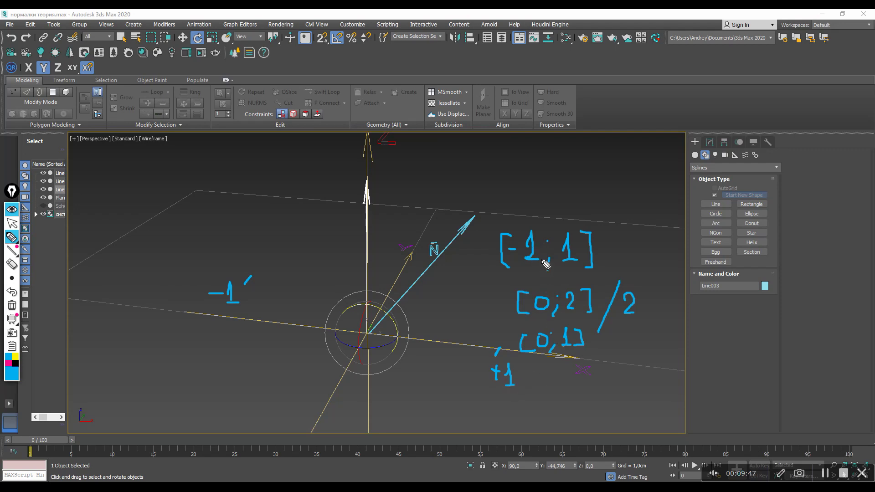
left_click_drag(547, 214, 548, 218)
left_click_drag(552, 276, 554, 287)
left_click_drag(547, 324, 557, 328)
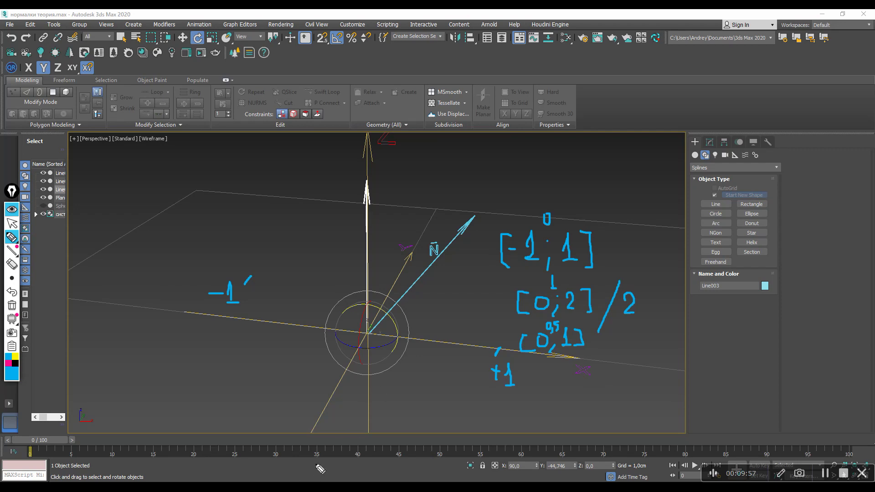
left_click(12, 209)
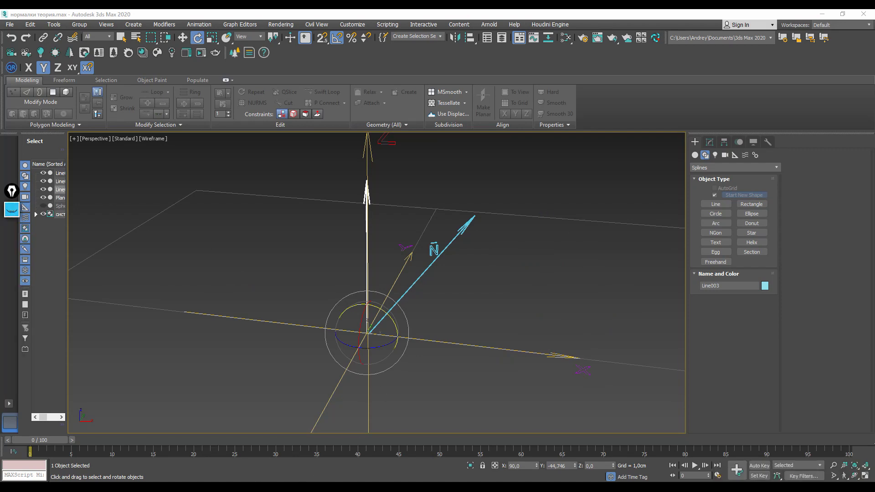
Switch to Substance 3D Designer, turn on the pixel information readout and examine the R channel and the Normal node's map
key("alt+Tab")
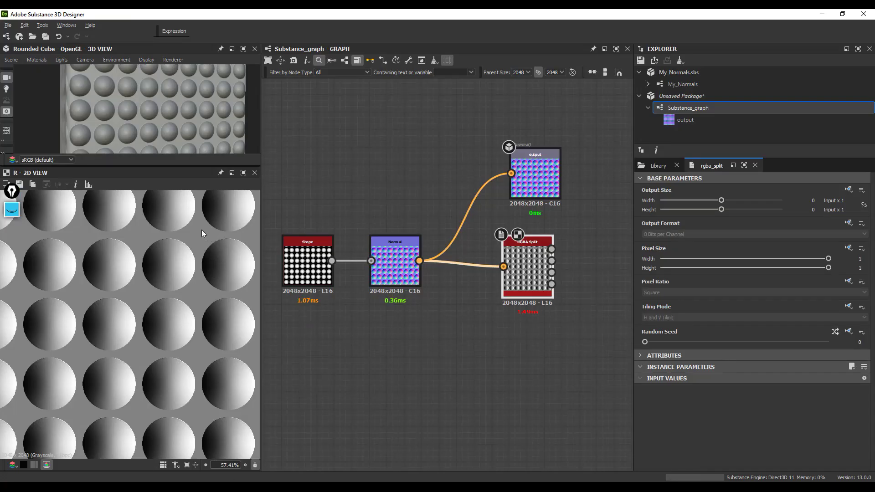
middle_click_drag(200, 252, 184, 261)
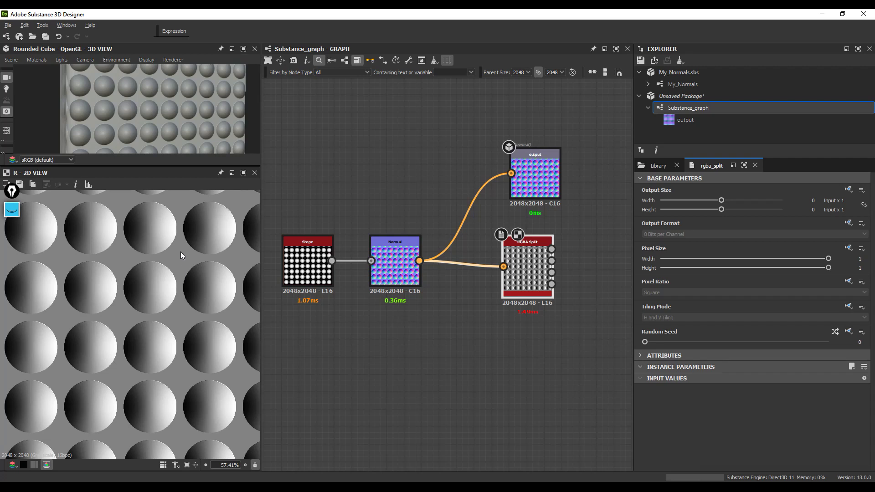
left_click(75, 185)
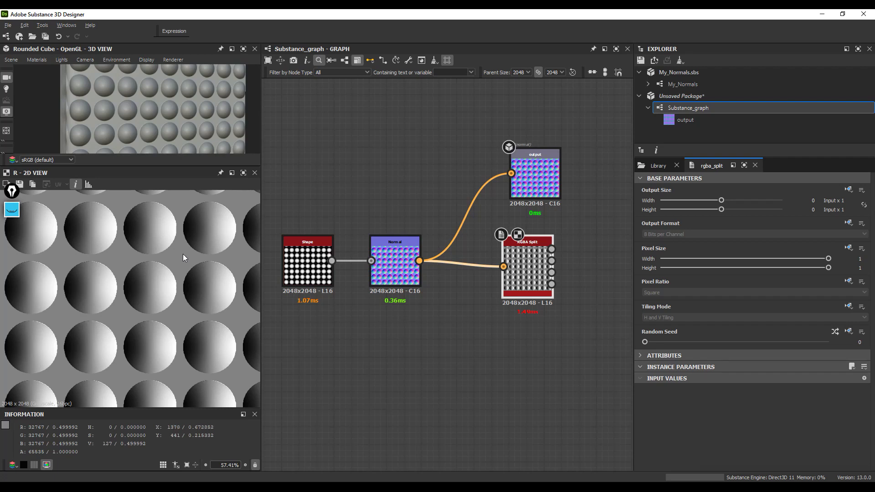
left_click(401, 255)
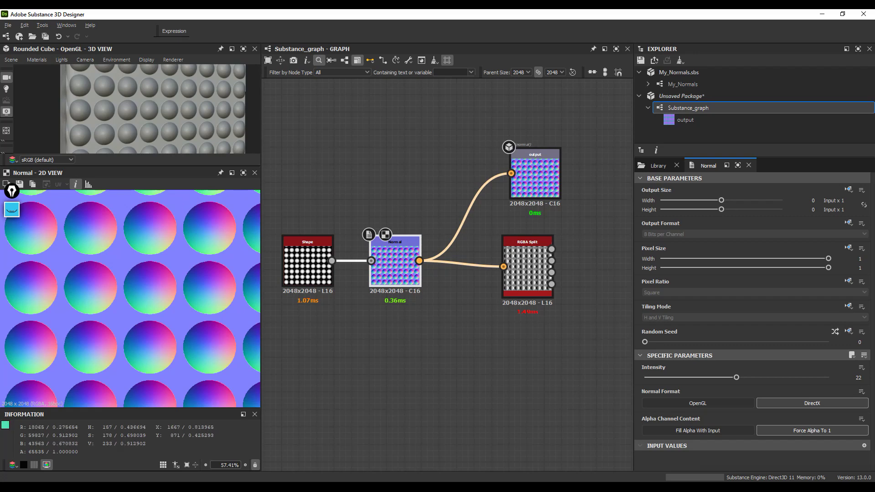
Switch to 3ds Max, show the annotations, write +1 beside the [-1; 1] range, circle the [0; 1] range, and hide the annotations
key("alt+Tab")
mouse_move(405, 310)
middle_mouse_down("alt")
mouse_move(388, 313)
mouse_move(399, 320)
middle_mouse_up("alt")
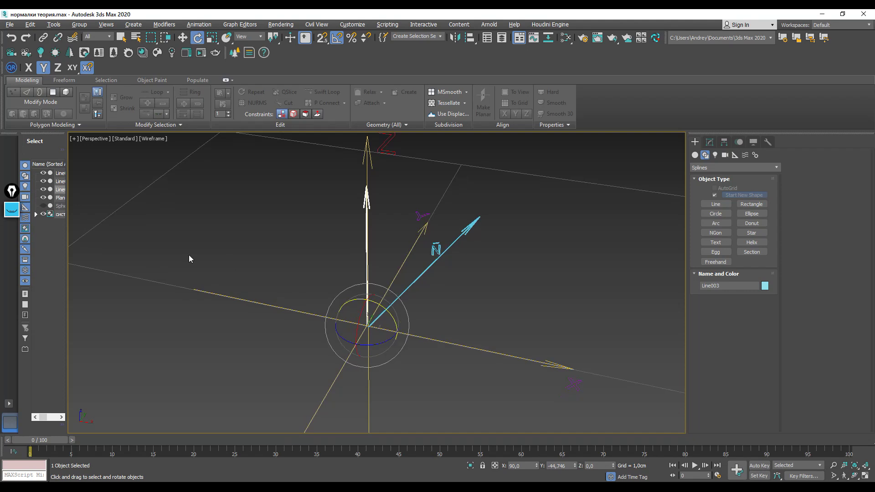
left_click(11, 209)
mouse_move(564, 214)
left_mouse_down()
mouse_move(504, 256)
mouse_move(593, 272)
mouse_move(553, 210)
left_mouse_up()
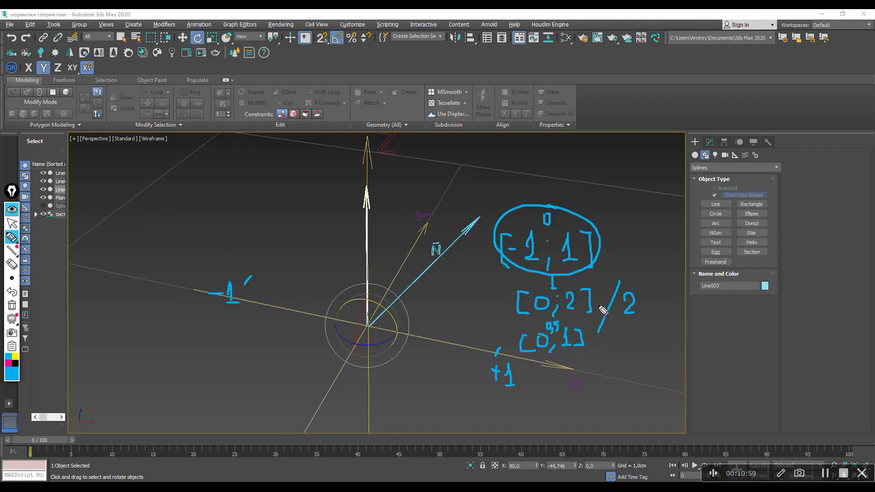
left_click_drag(616, 239, 636, 248)
mouse_move(528, 364)
left_mouse_down()
mouse_move(605, 326)
mouse_move(518, 343)
mouse_move(543, 366)
left_mouse_up()
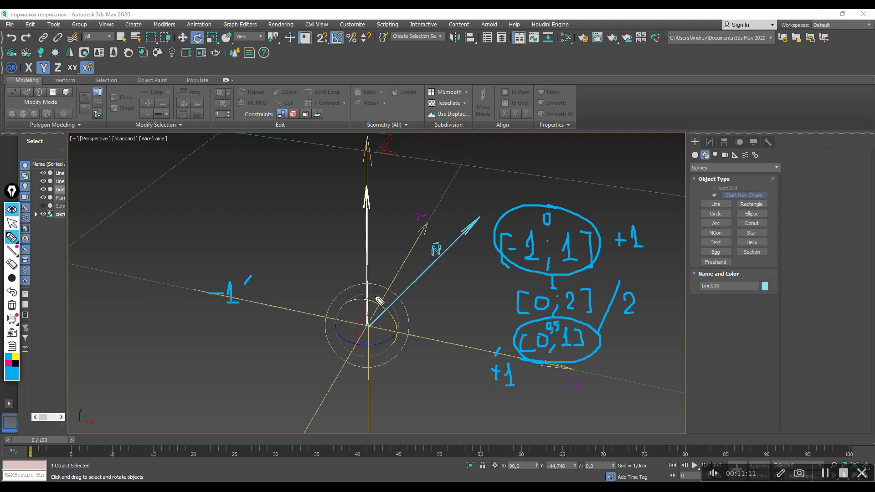
left_click(12, 209)
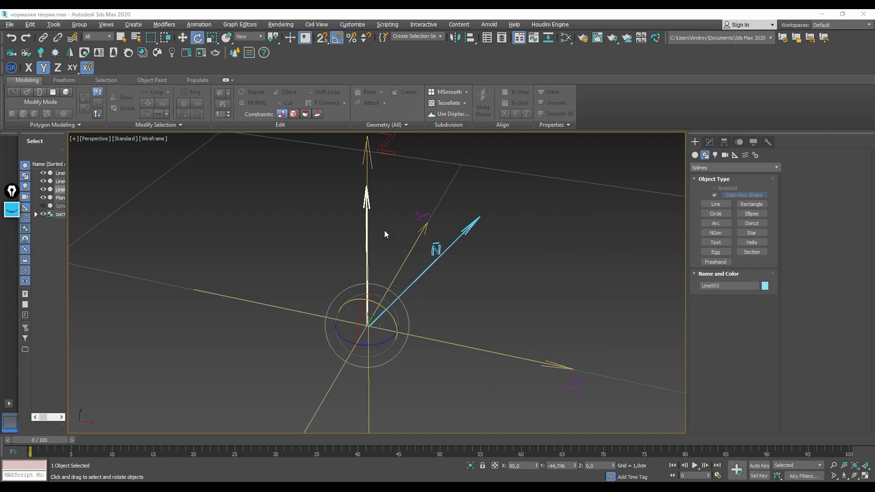
Switch to Substance 3D Designer and examine the RGBA Split node's R and G channels in the 2D view
key("alt+Tab")
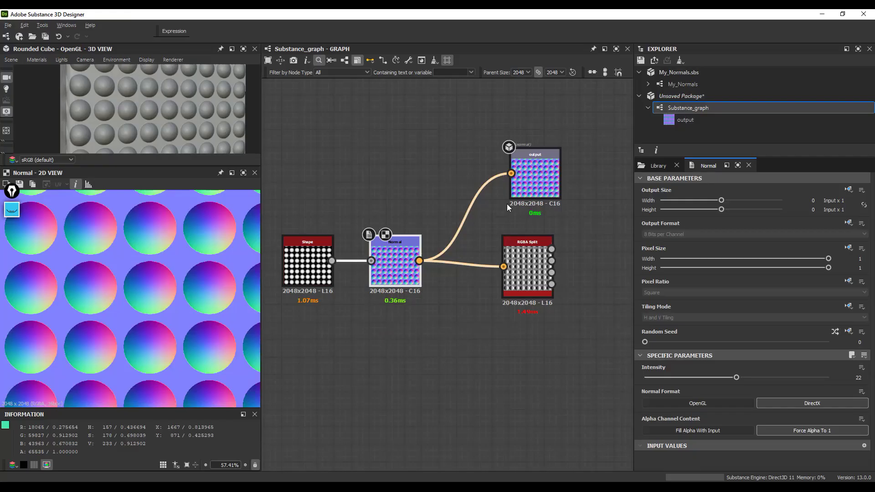
double_click(552, 250)
scroll(193, 246, "down", 2)
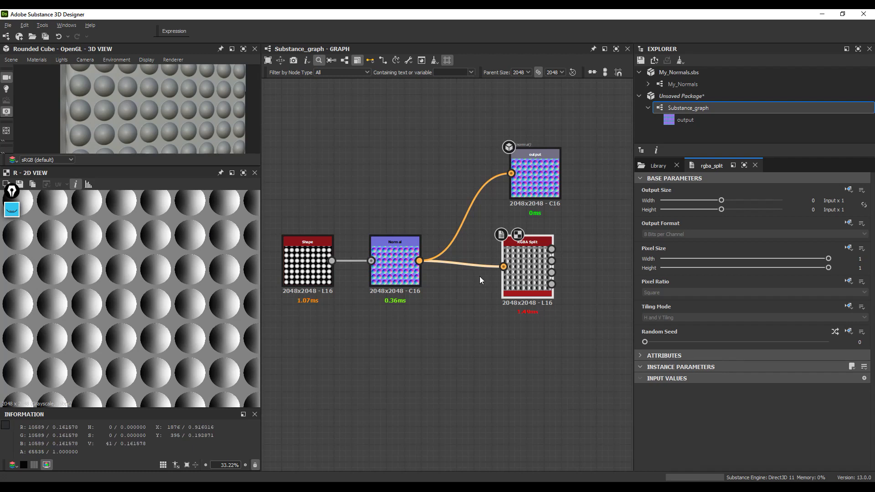
left_click(553, 261)
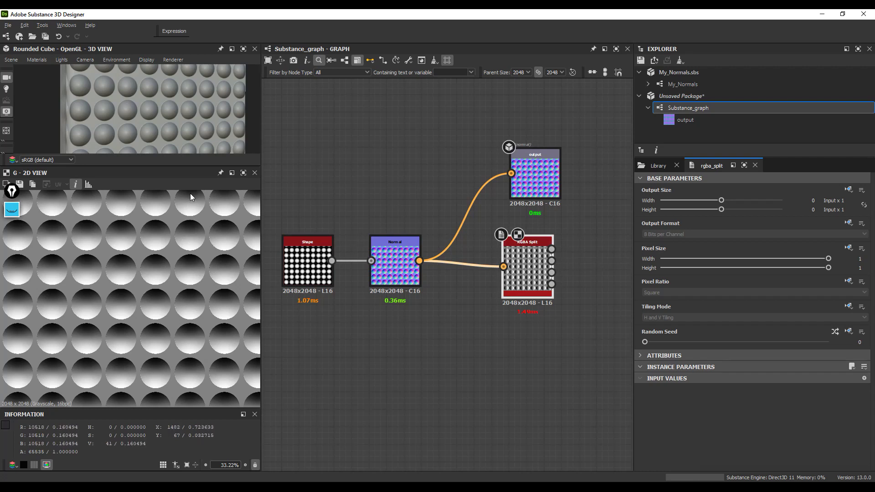
Set the Normal node's format to OpenGL to compare the G channel, and set it back to DirectX
left_click(400, 259)
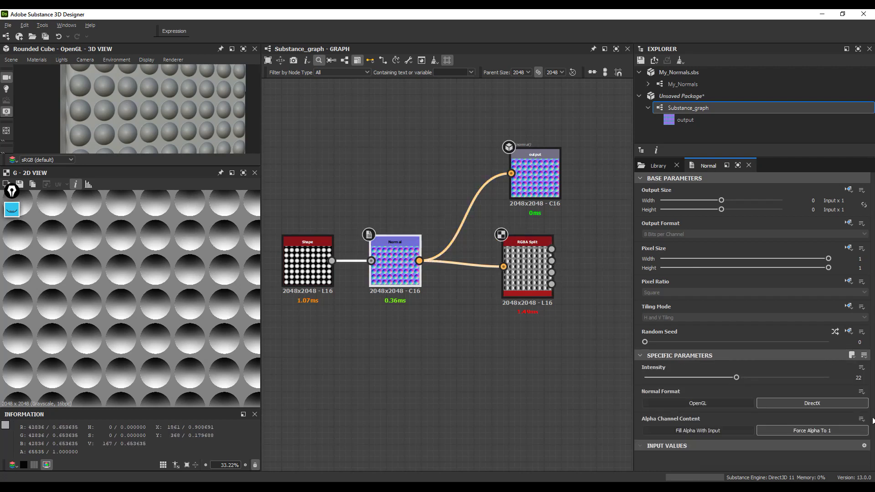
left_click(704, 404)
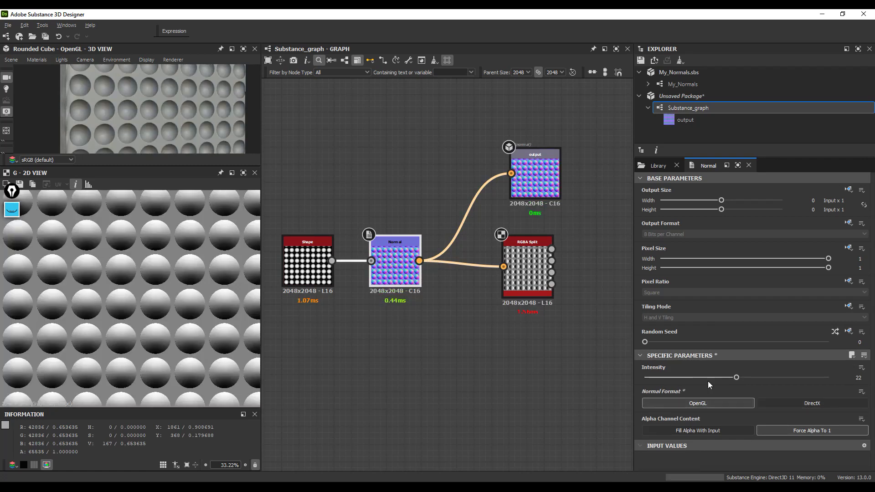
left_click(808, 406)
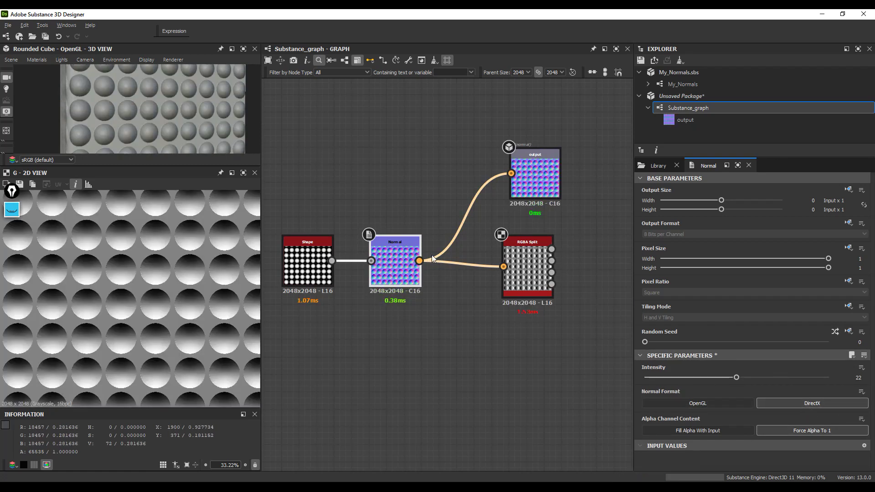
Examine the RGBA Split node's G and B channels in the 2D view
left_click(550, 267)
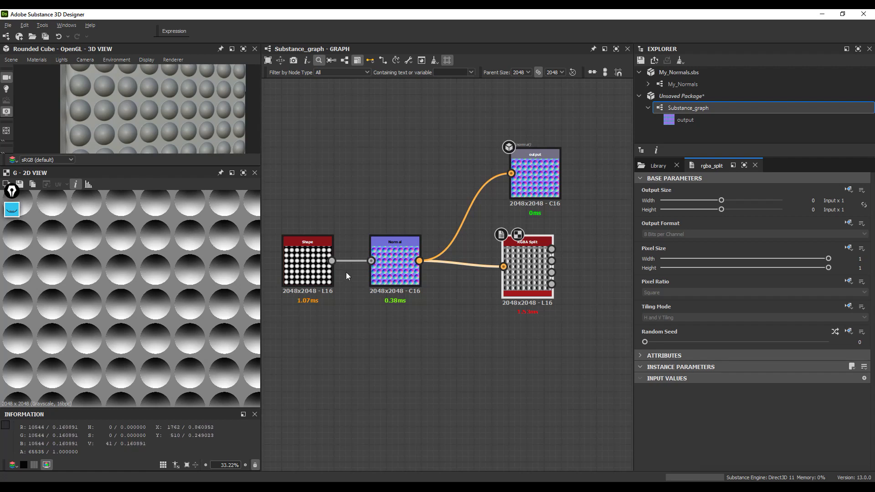
left_click(552, 272)
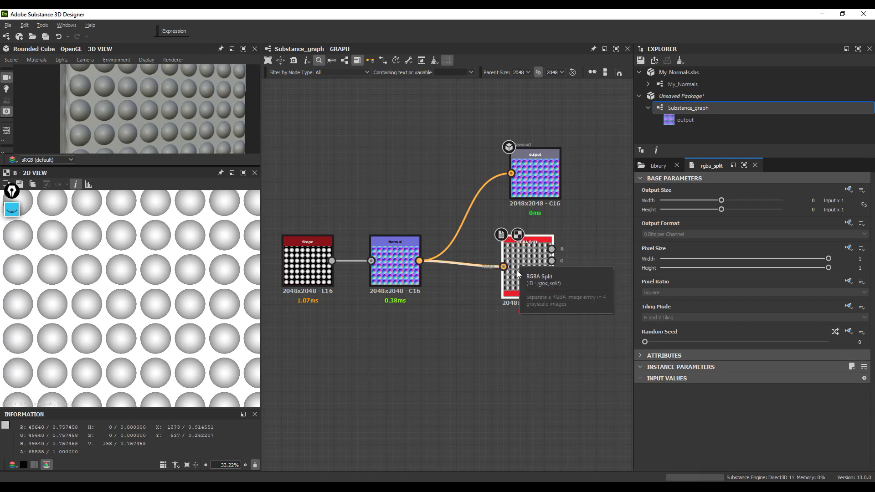
Add a Pixel Processor node below RGBA Split and connect the Normal node's output to its first image input
scroll(497, 303, "down", 2)
key("space")
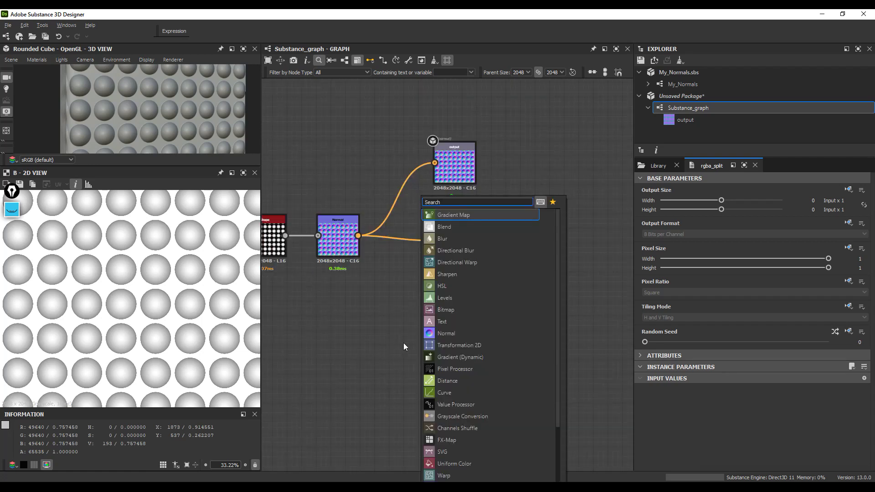
left_click(455, 369)
left_click_drag(359, 236, 427, 333)
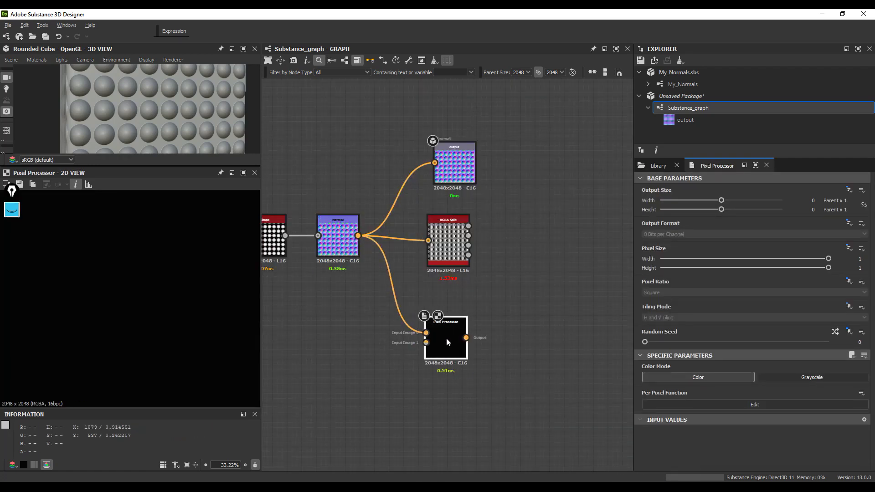
Open the Pixel Processor's per-pixel function and add a Get Float2 node with the variable $pos above the Float4 node
left_click(730, 404)
scroll(481, 276, "down", 5)
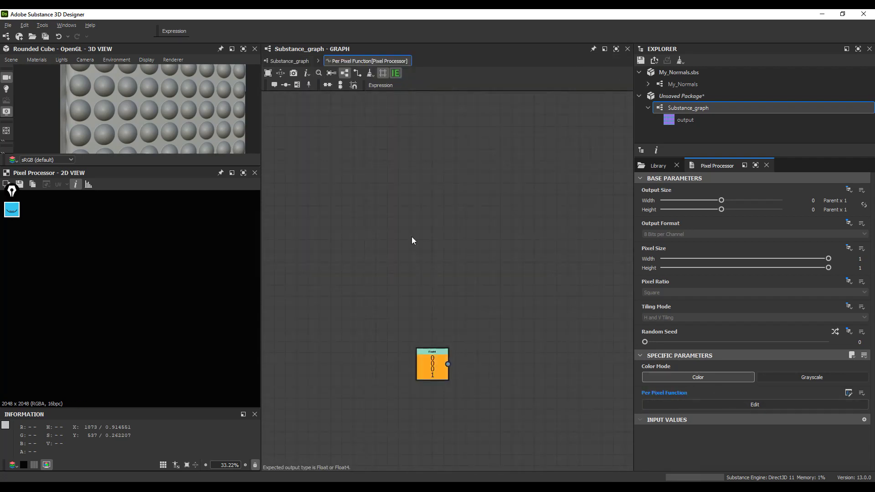
key("space")
left_click(452, 237)
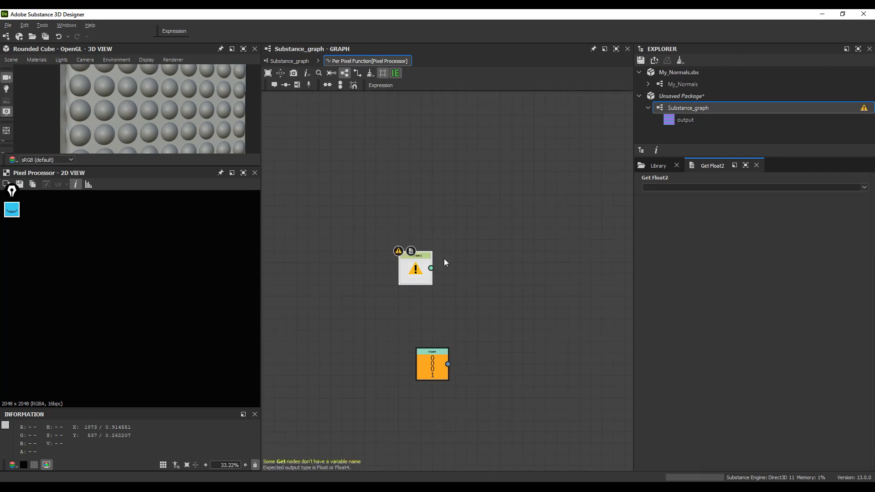
left_click(858, 188)
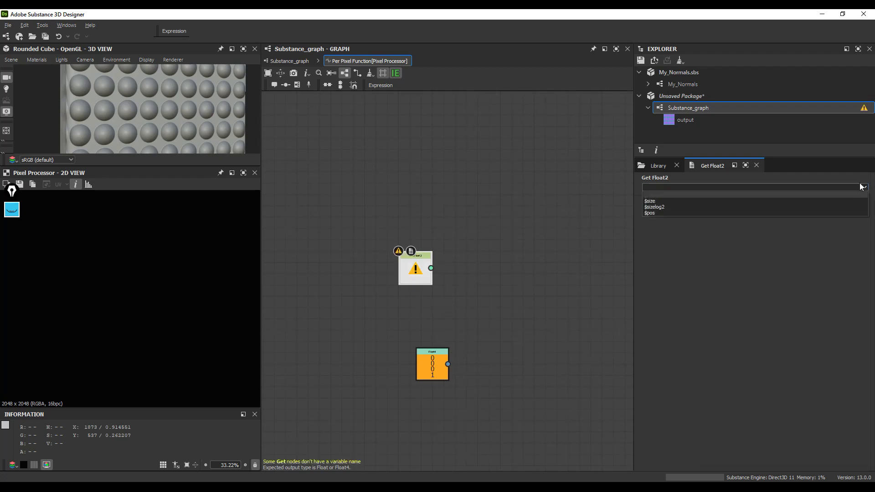
left_click(655, 212)
left_click_drag(419, 270, 442, 235)
scroll(442, 235, "up", 3)
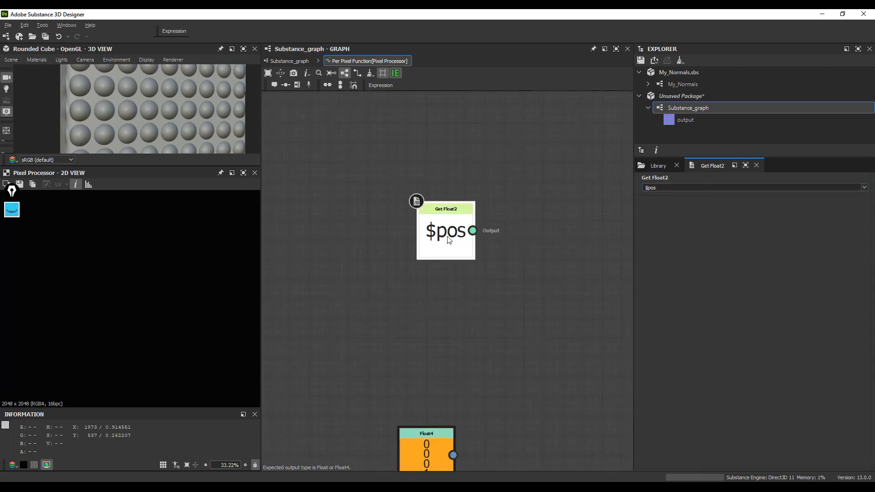
scroll(437, 246, "down", 2)
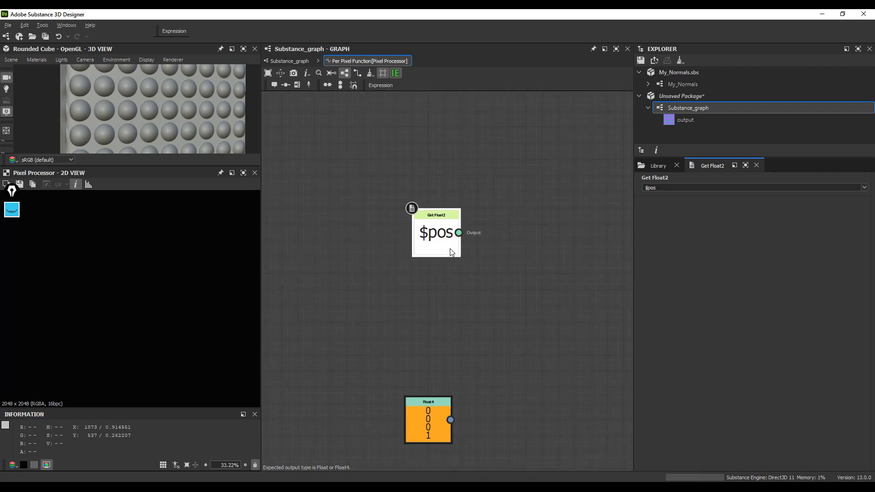
Add a Sample Color node fed by the $pos node's output
left_click_drag(436, 236, 473, 238)
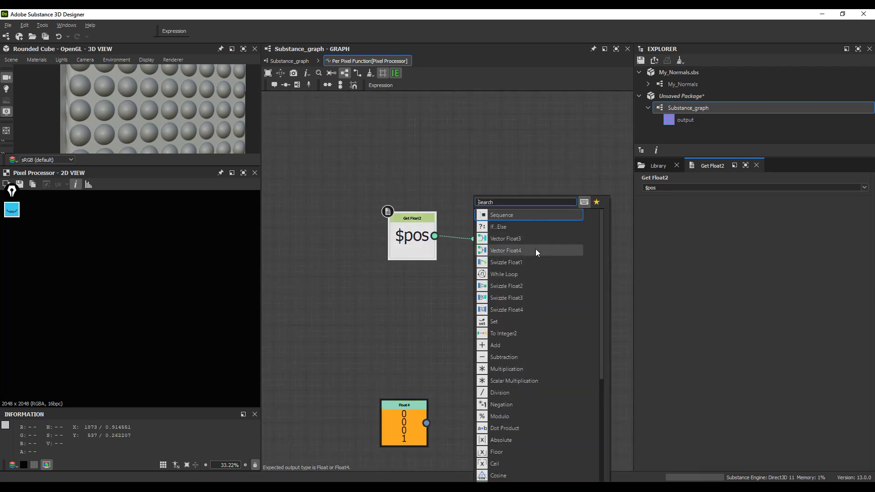
scroll(533, 287, "down", 5)
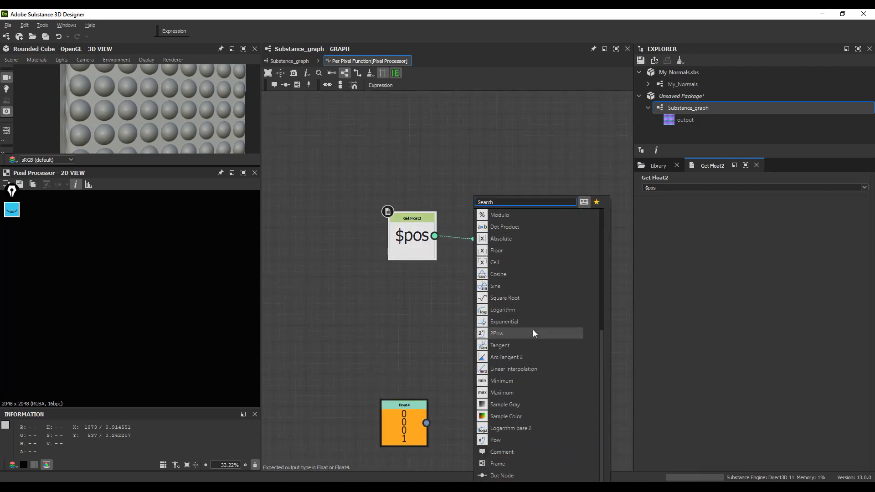
left_click(516, 416)
scroll(499, 237, "down", 3)
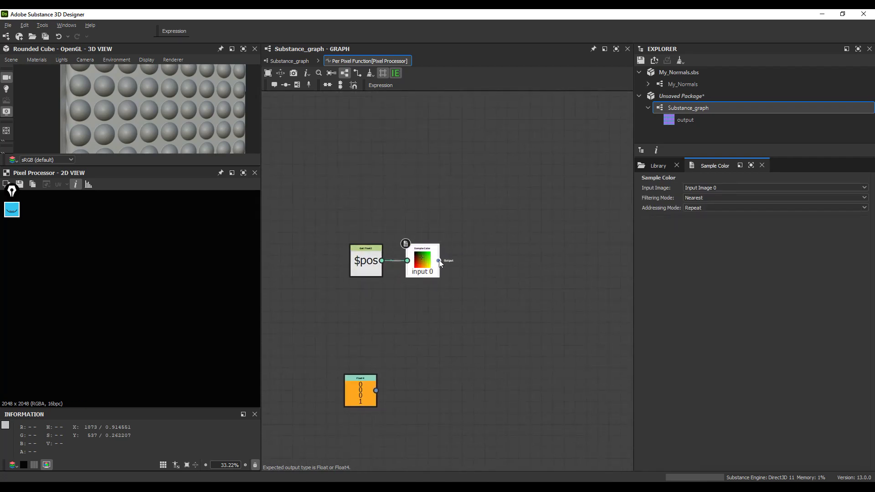
Return to Substance_graph to examine the RGBA Split node's channel outputs, and reopen the Pixel Processor's per-pixel function
left_click(294, 62)
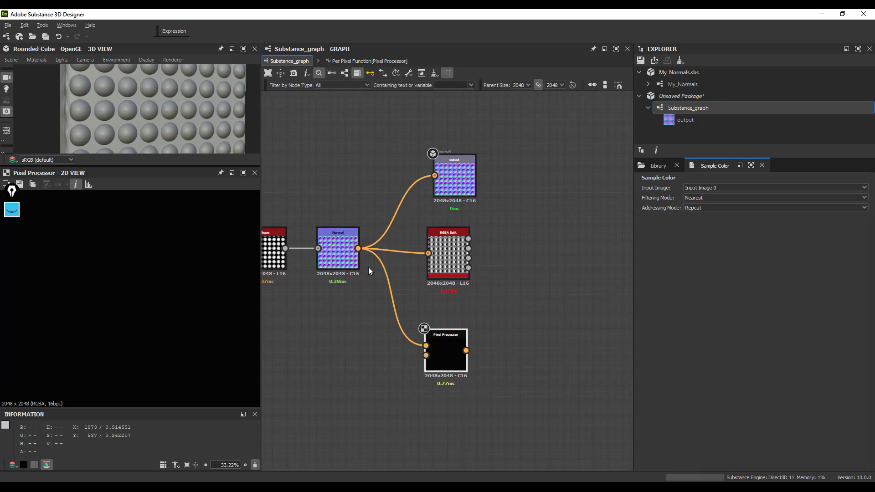
scroll(474, 246, "up", 2)
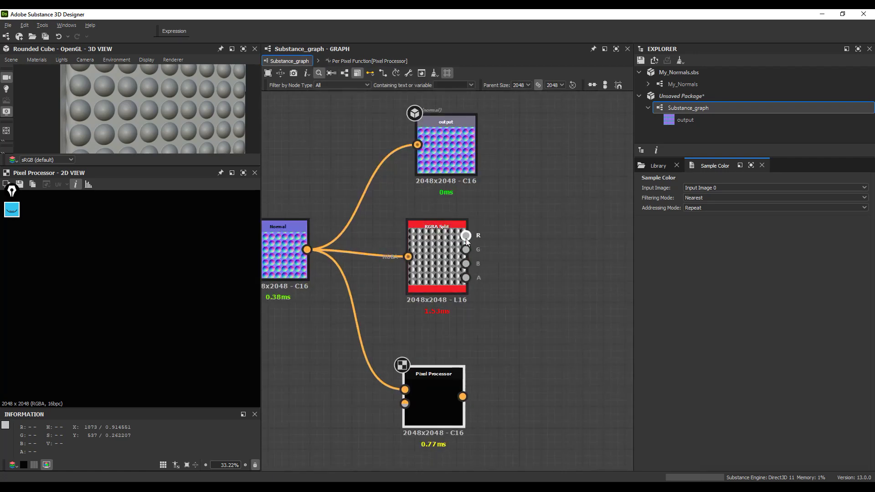
left_click(445, 410)
left_click(726, 404)
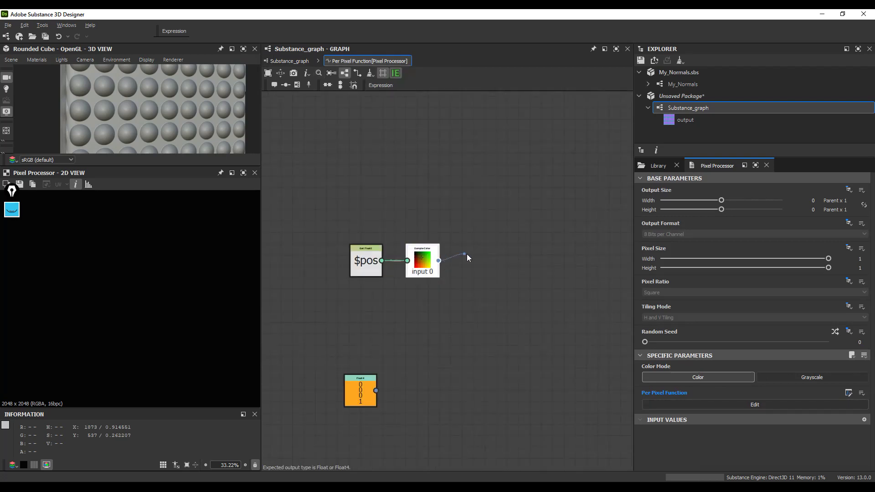
Add a Swizzle Float3 node fed by Sample Color's output and place it below and to the right of Sample Color
left_click_drag(467, 254, 469, 253)
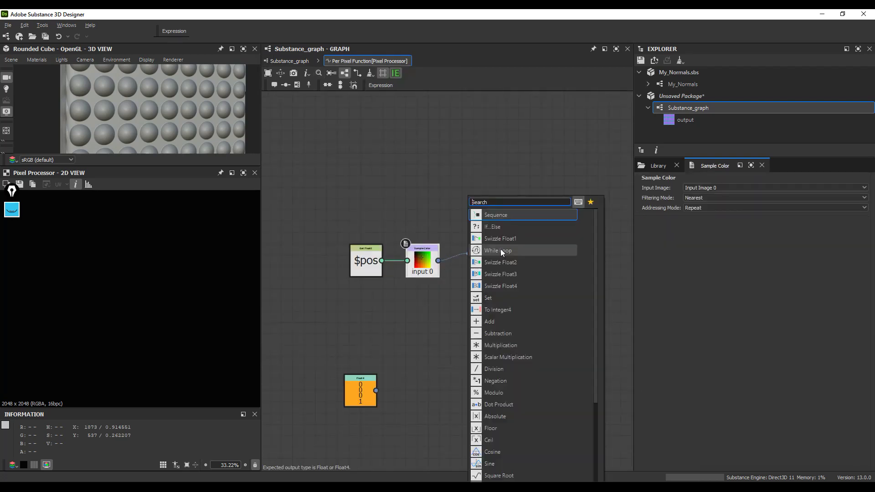
left_click(517, 275)
scroll(474, 262, "up", 2)
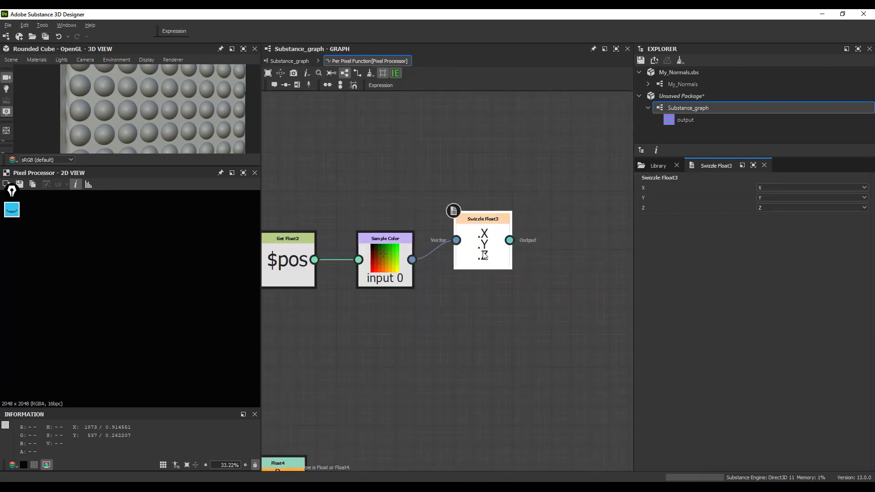
scroll(487, 256, "down", 3)
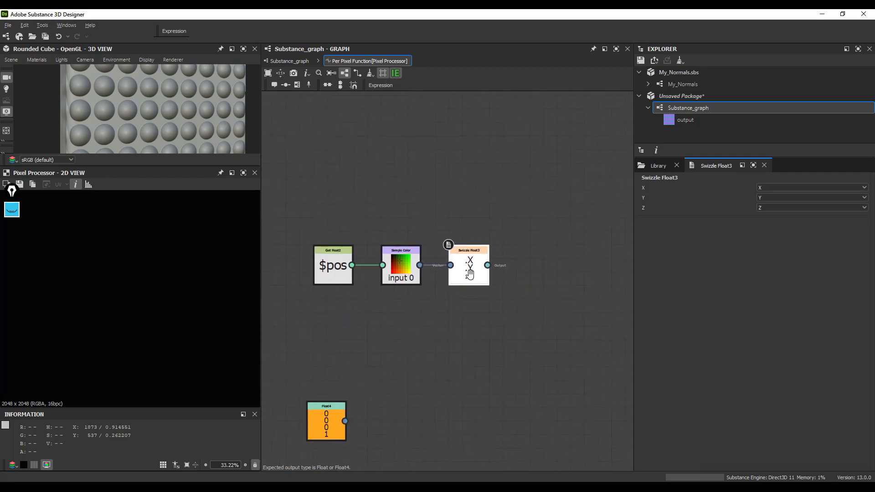
left_click_drag(474, 277, 444, 281)
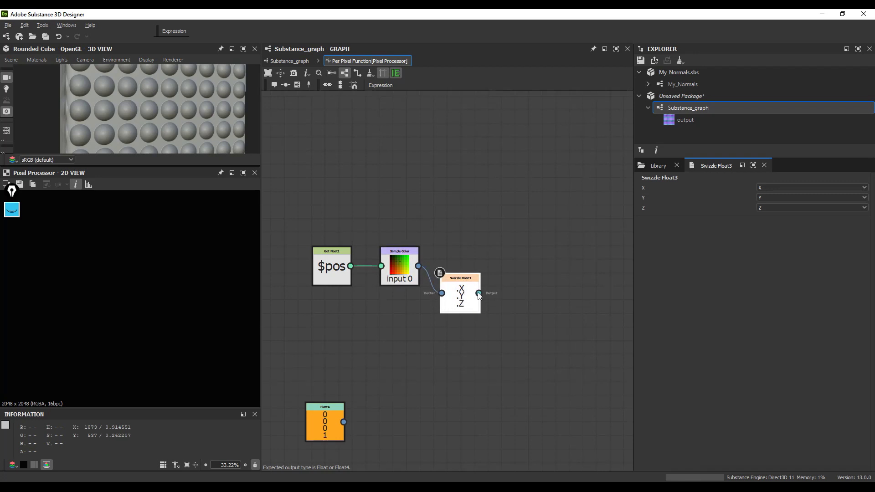
scroll(462, 293, "up", 2)
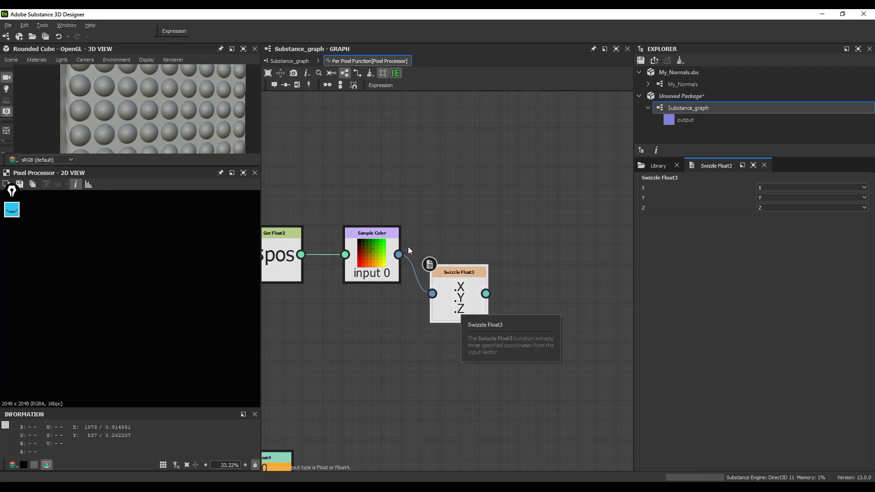
left_click_drag(461, 297, 452, 317)
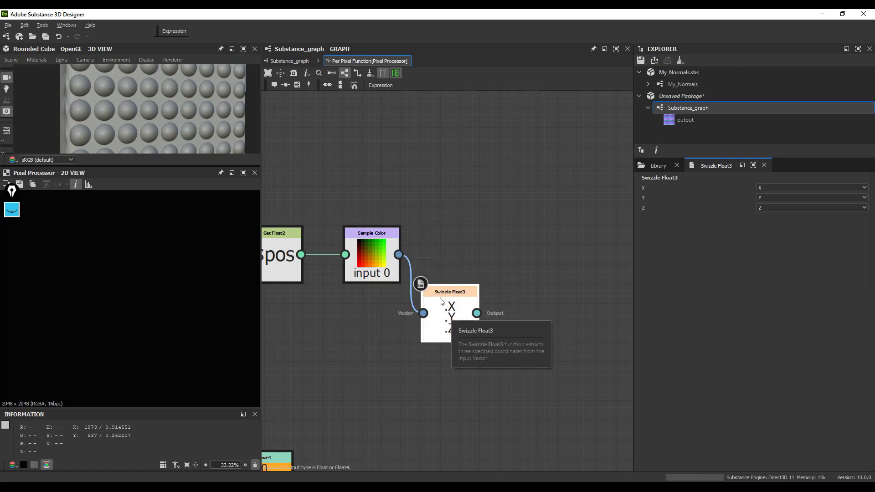
left_click_drag(445, 304, 465, 352)
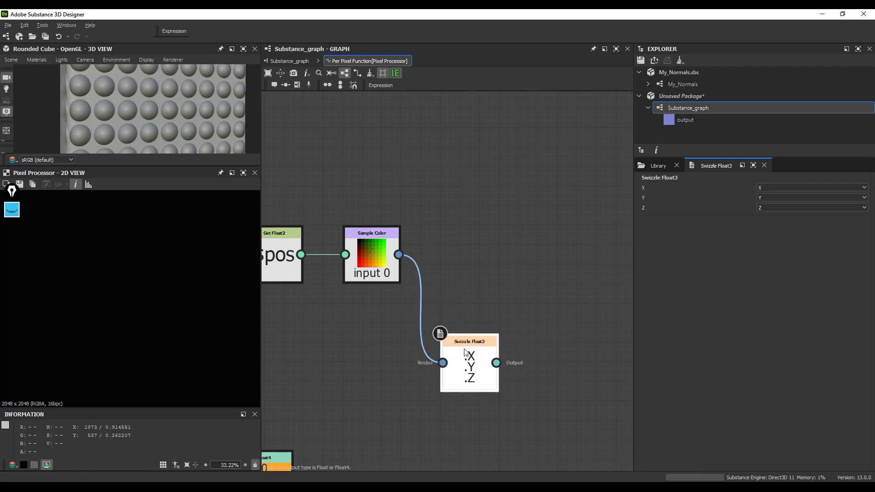
Add a Swizzle Float2 node extracting X and Y from Sample Color's output, and place it above Swizzle Float3
left_click_drag(399, 254, 473, 216)
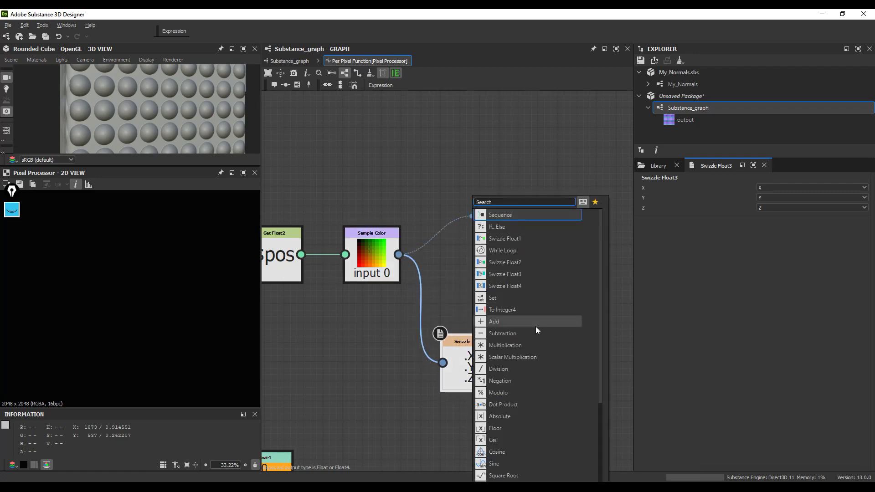
left_click(508, 263)
left_click_drag(525, 235, 496, 234)
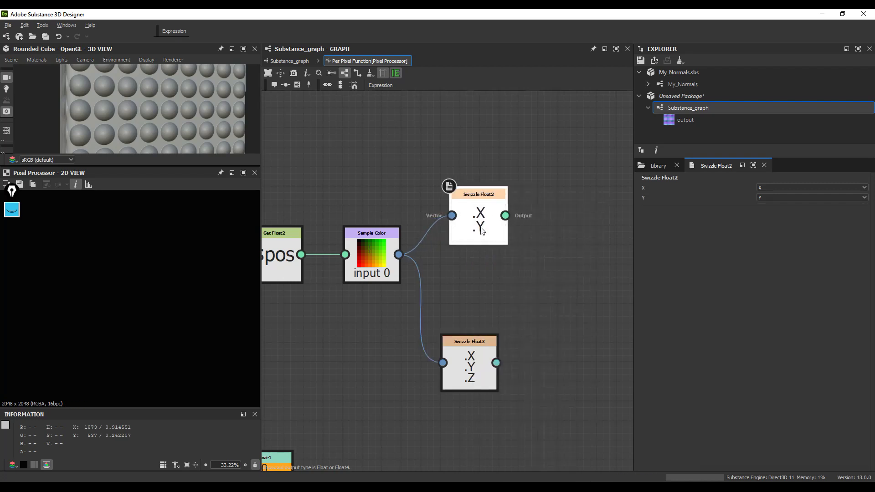
Delete the Swizzle Float3 node and select the Swizzle Float2 node
left_click(481, 365)
key("Delete")
left_click(473, 233)
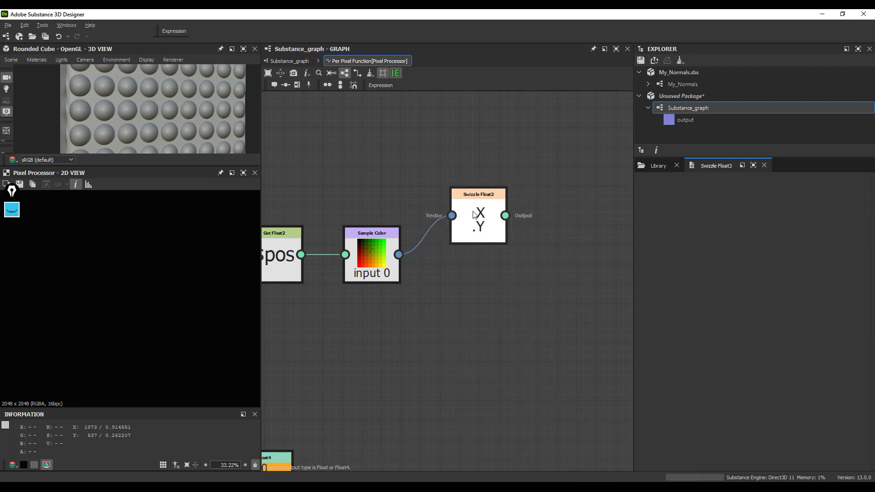
Review the handwritten [-1;1] to [0,1] range notes over the function graph, and hide the annotation overlay again
scroll(473, 232, "down", 2)
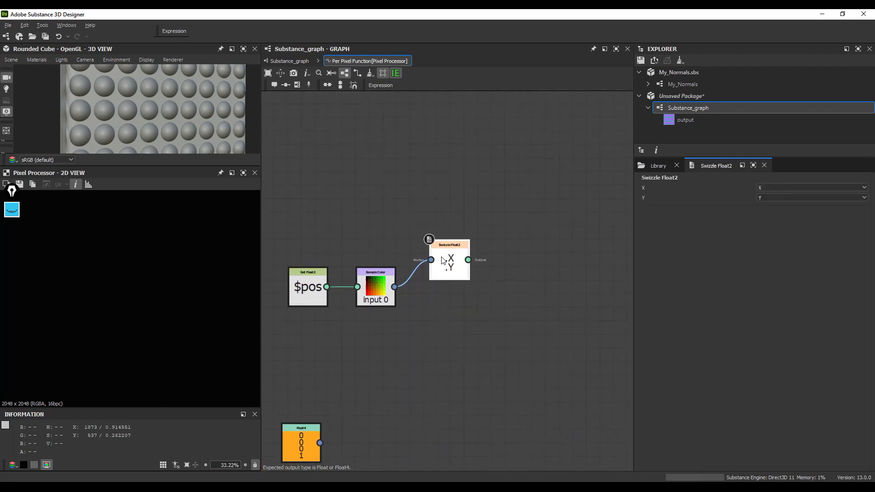
middle_click_drag(462, 286, 455, 283)
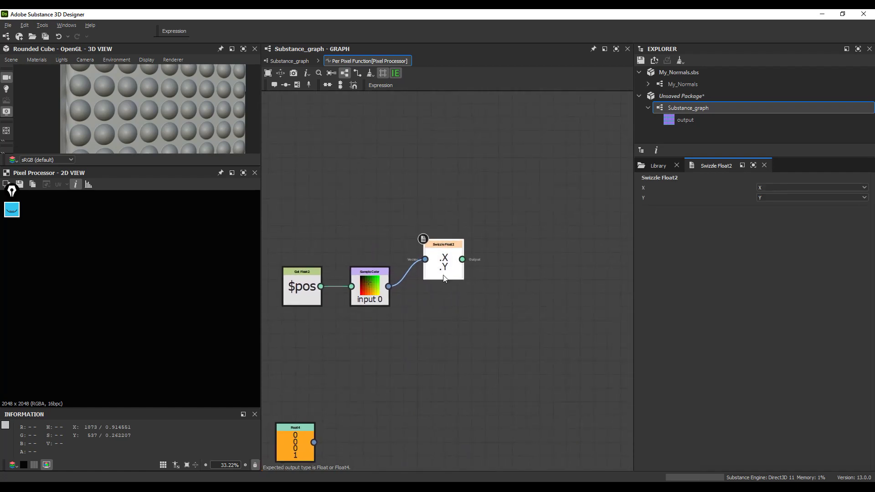
left_click(12, 210)
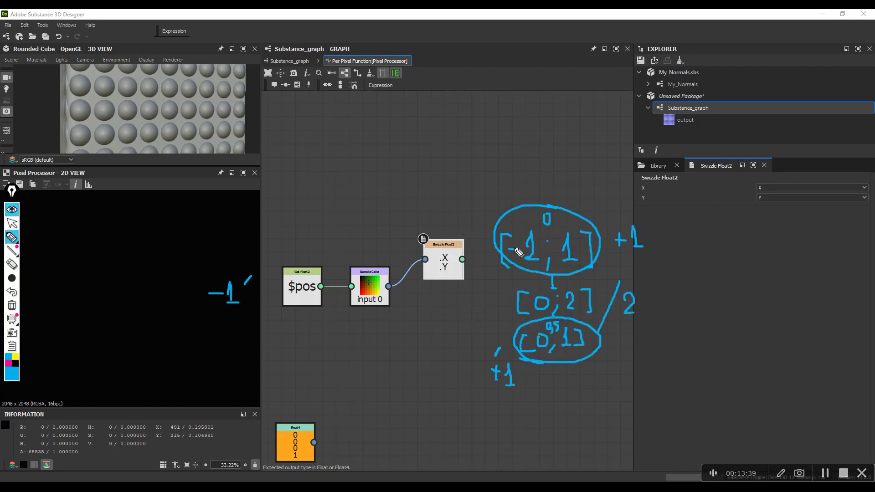
left_click(12, 212)
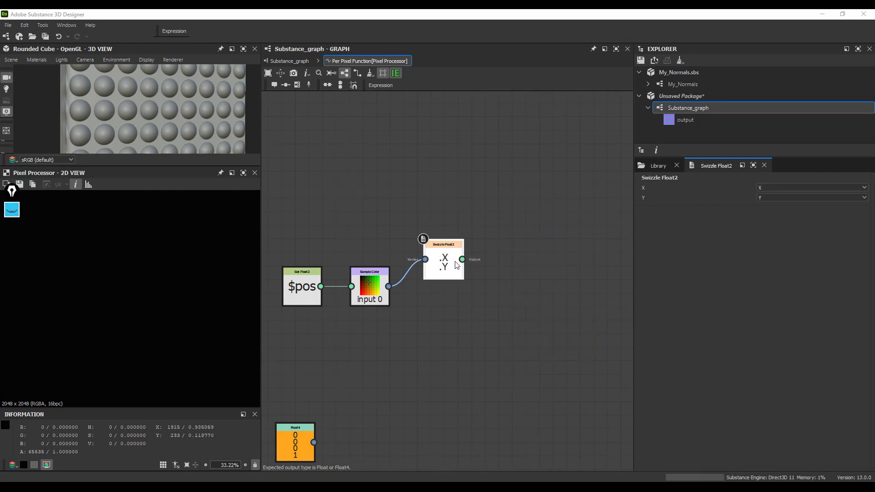
left_click(11, 212)
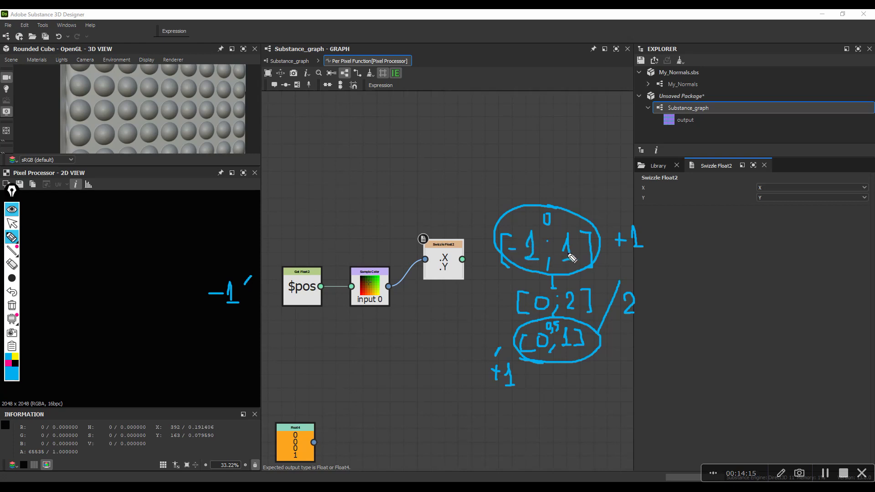
left_click(12, 209)
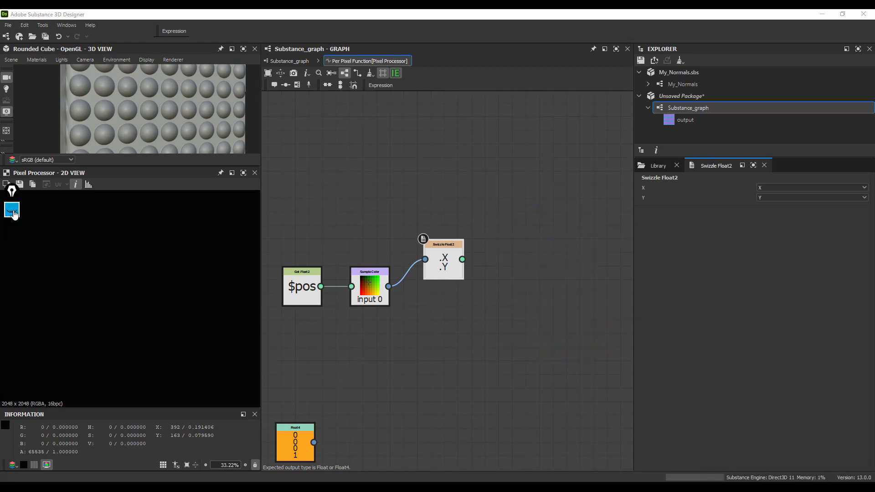
left_click_drag(463, 260, 490, 262)
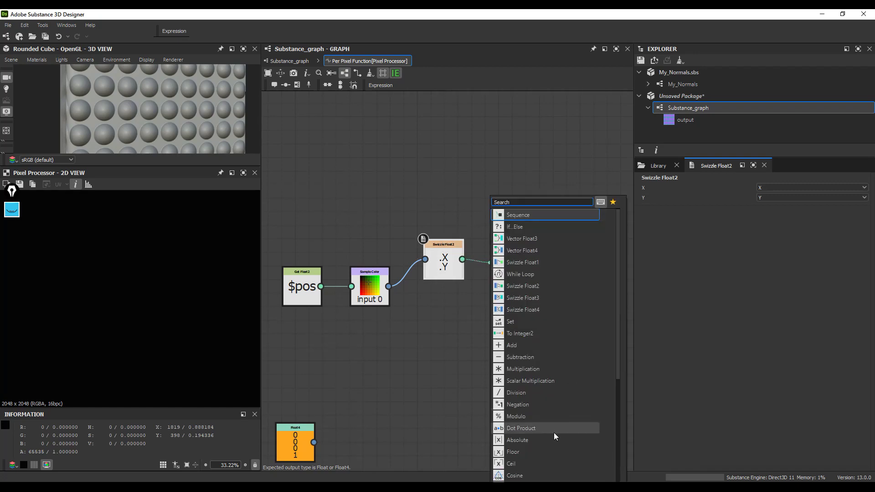
left_click(521, 368)
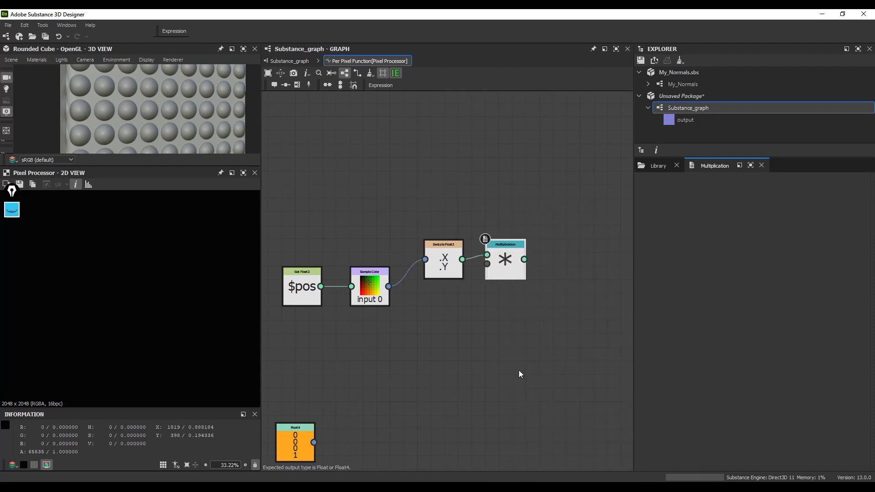
key("ctrl+z")
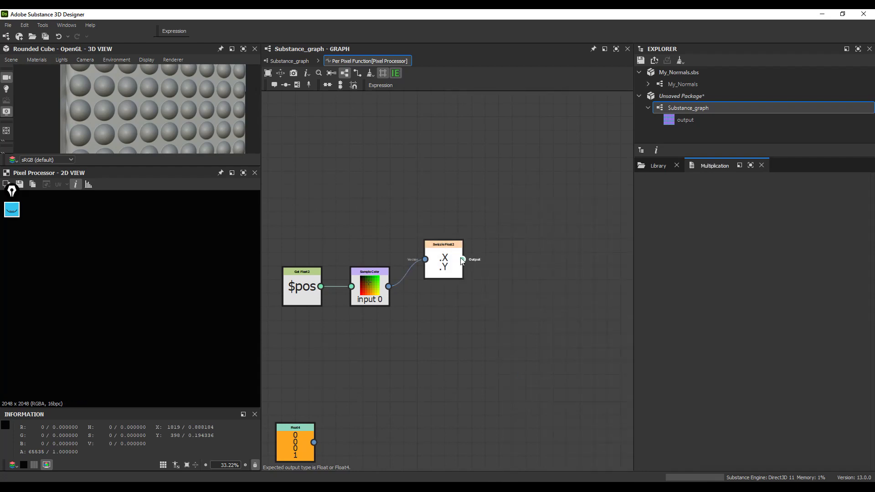
Add a Scalar Multiplication node fed by Swizzle Float2's output, with a Float constant of 2 connected to its scalar input
left_click_drag(462, 260, 508, 264)
left_click(533, 381)
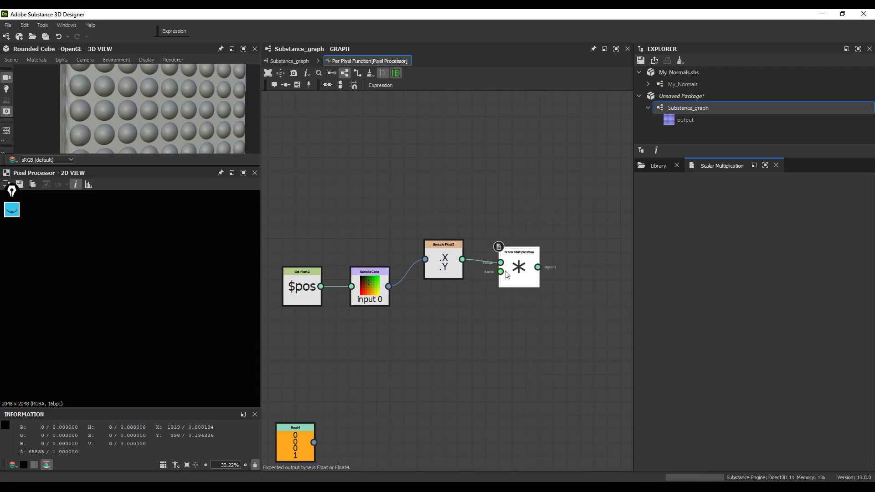
left_click_drag(501, 272, 445, 306)
left_click(498, 252)
left_click(860, 188)
type("2")
key("Return")
left_click(522, 269)
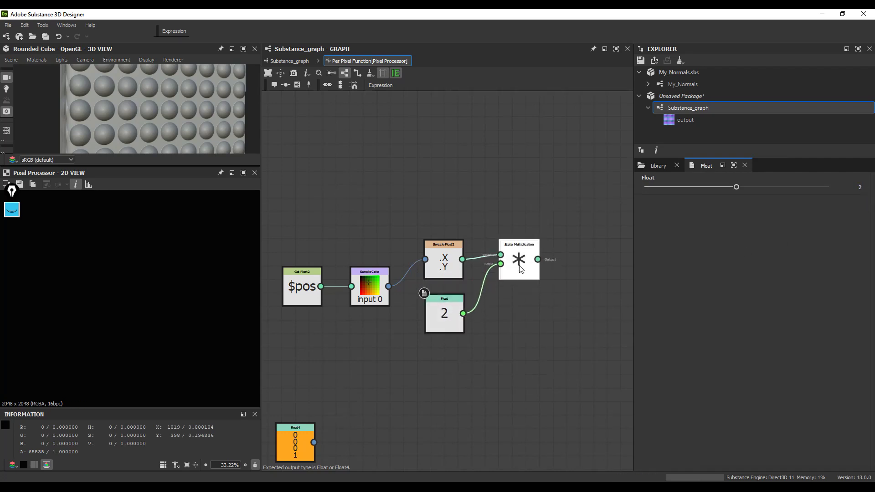
scroll(519, 270, "down", 1)
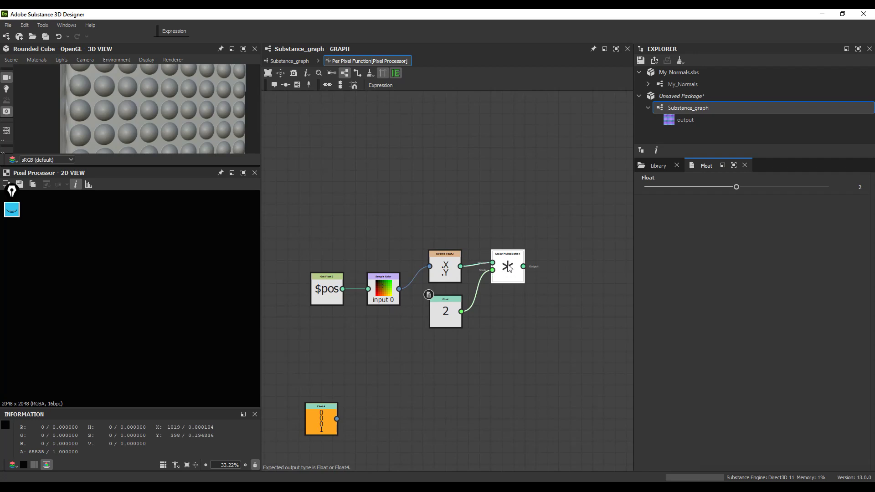
Add a Subtraction node fed by Scalar Multiplication's output, and connect a new Float2 constant to its second input
left_click(503, 279)
left_click_drag(524, 266, 551, 267)
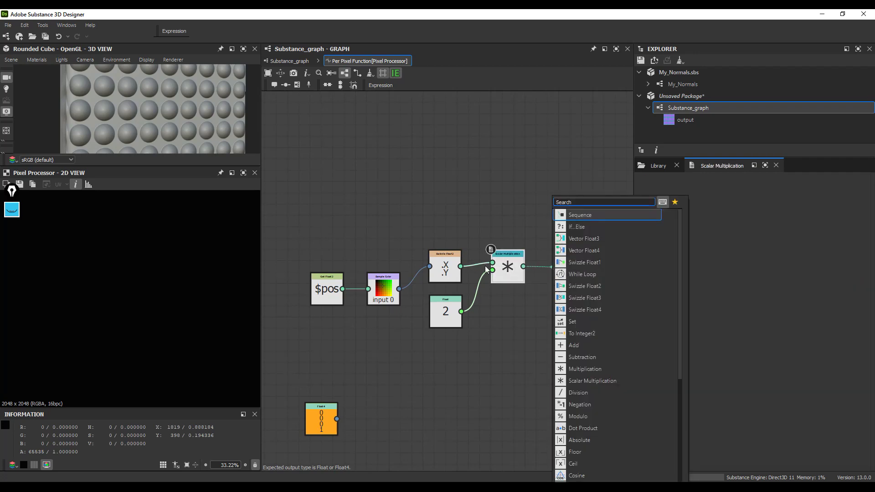
left_click(584, 357)
left_click_drag(549, 270, 510, 302)
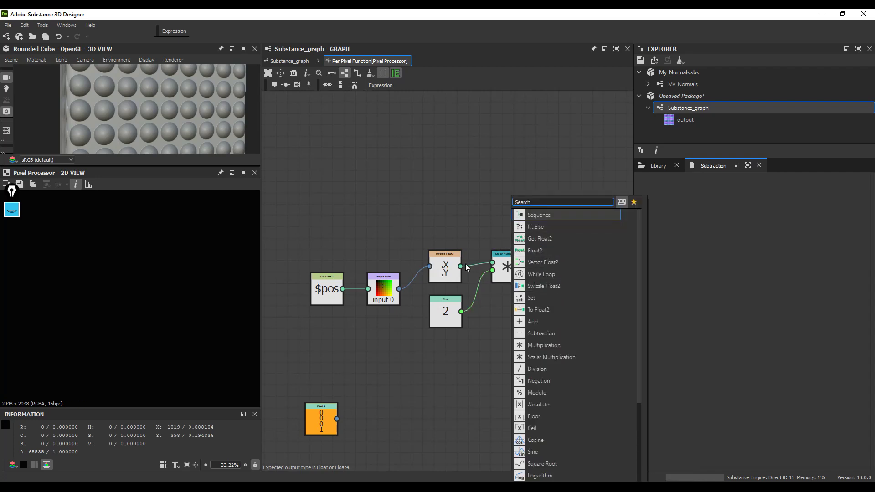
left_click(538, 251)
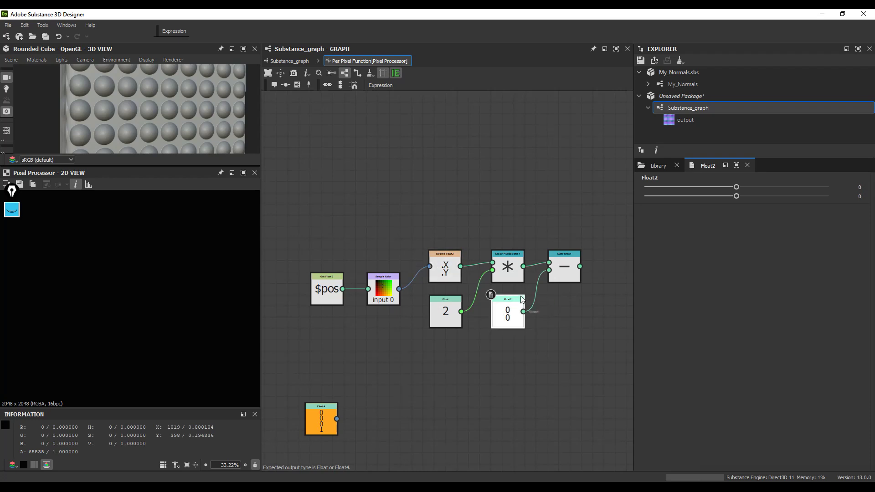
Set both components of the Float2 constant to 1 and select the Subtraction node
mouse_move(736, 187)
left_mouse_down()
mouse_move(746, 187)
mouse_move(745, 196)
left_mouse_up()
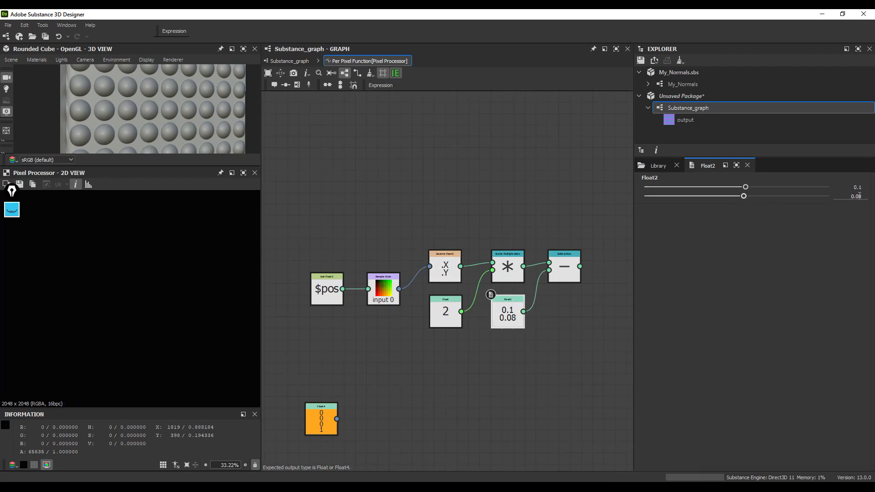
left_click(856, 187)
type("1")
key("Tab")
type("1")
key("Return")
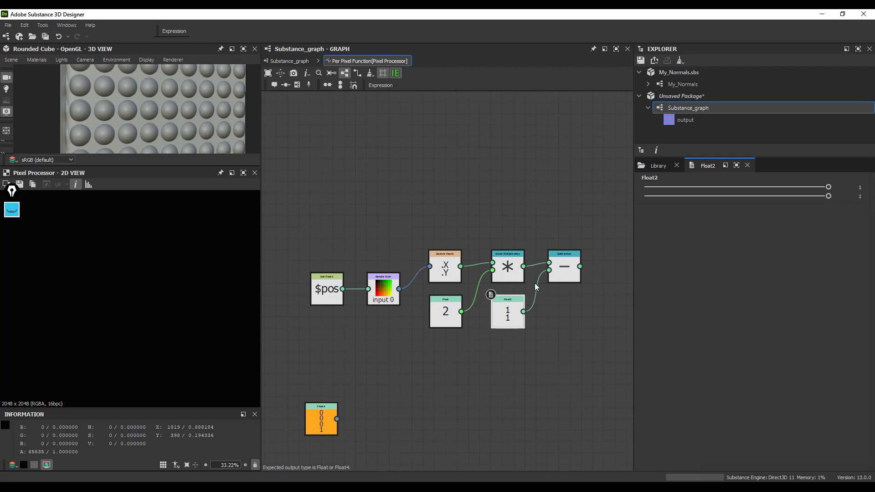
left_click(564, 271)
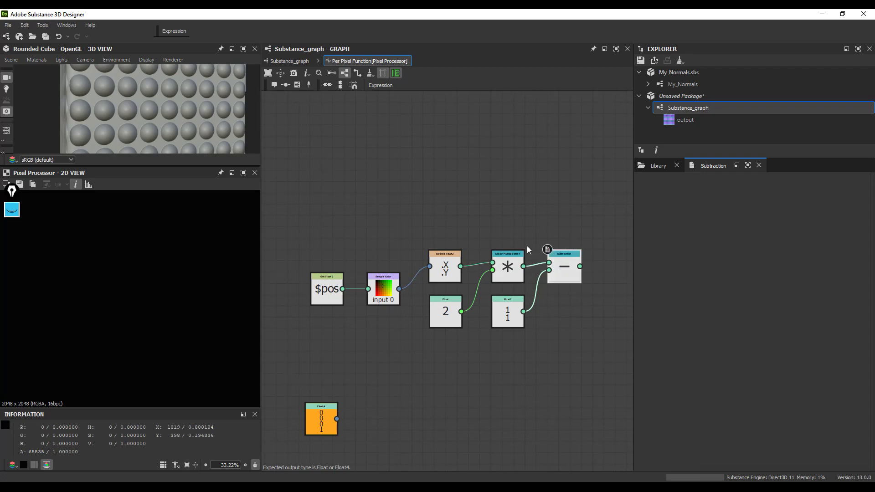
Enclose the Swizzle Float2, Scalar Multiplication, Subtraction and two constant nodes in a Frame
scroll(538, 259, "up", 2)
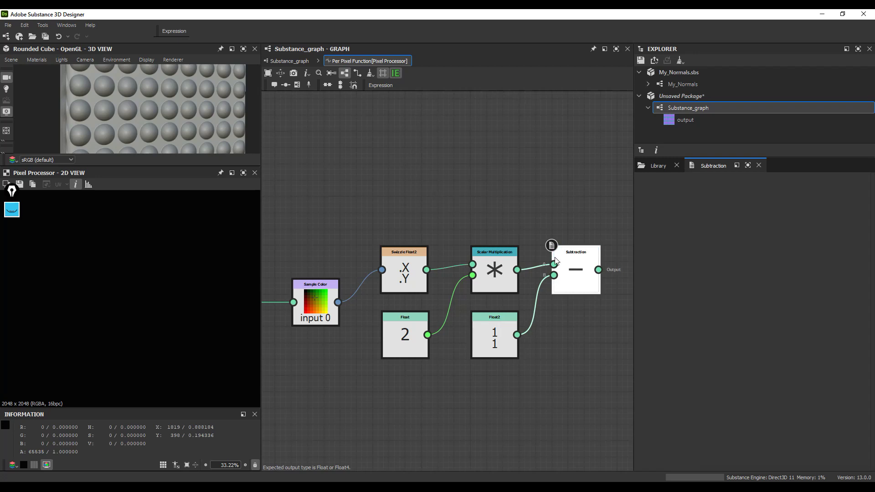
scroll(566, 271, "down", 2)
middle_click_drag(565, 271, 501, 259)
left_click_drag(543, 216, 368, 338)
key("space")
type("fr")
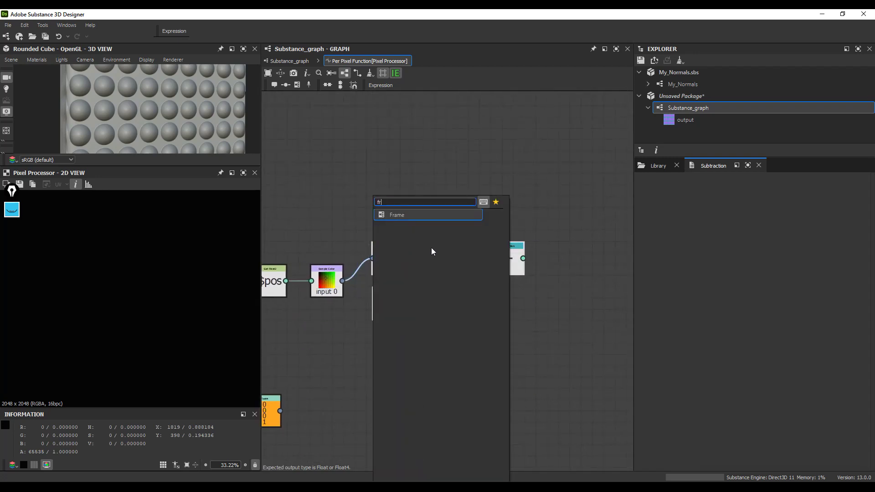
left_click(401, 214)
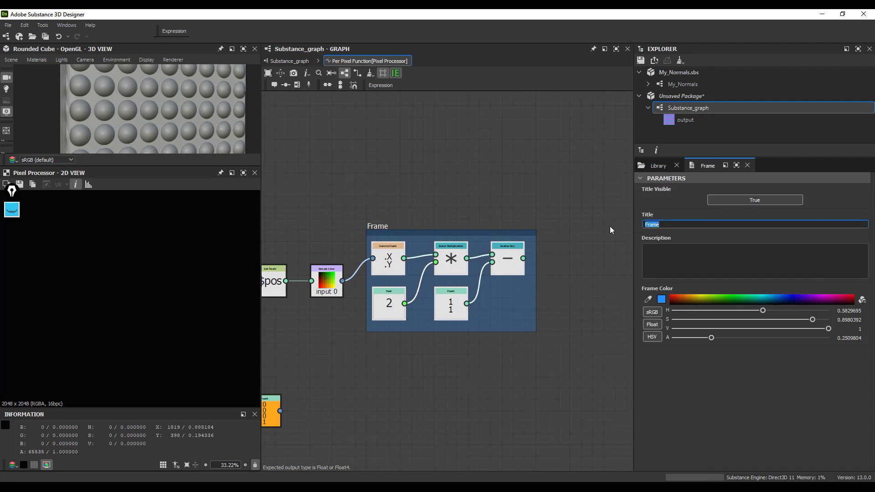
Title the frame "формат [-1,1]"
type("ajdu")
key("BackSpace")
key("BackSpace")
key("BackSpace")
key("BackSpace")
type("aj")
key("BackSpace")
key("BackSpace")
type("формат [-1")
type("$")
key("BackSpace")
type(",1")
key("Return")
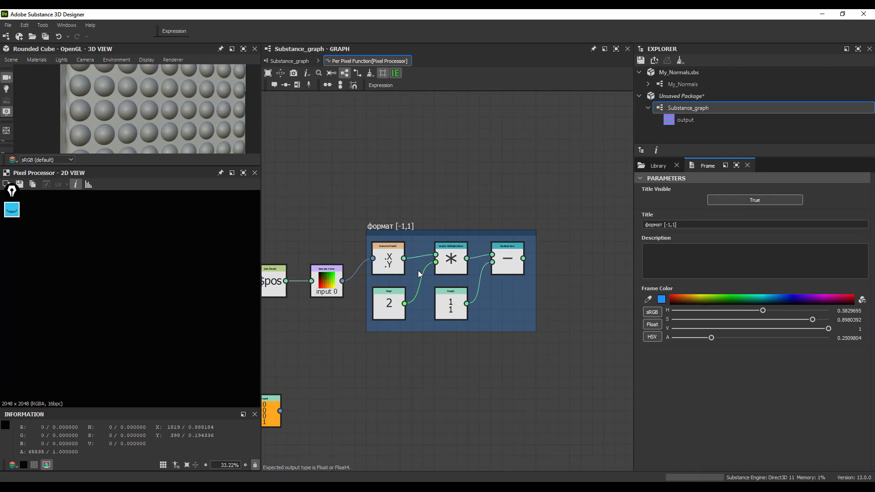
Switch to the 3ds Max normal-vector scene, orbit around the axes, and clear the old handwritten notes from the annotation overlay
key("alt+Tab")
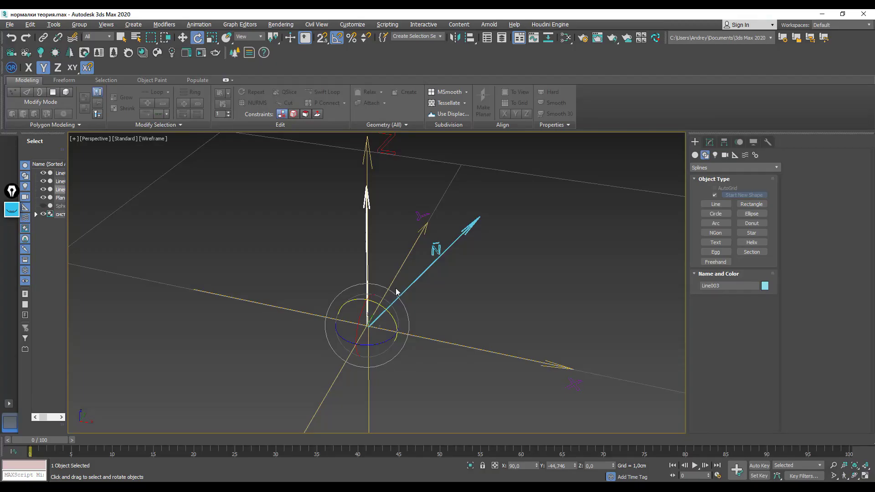
mouse_move(430, 326)
middle_mouse_down("alt")
mouse_move(420, 308)
mouse_move(436, 329)
middle_mouse_up("alt")
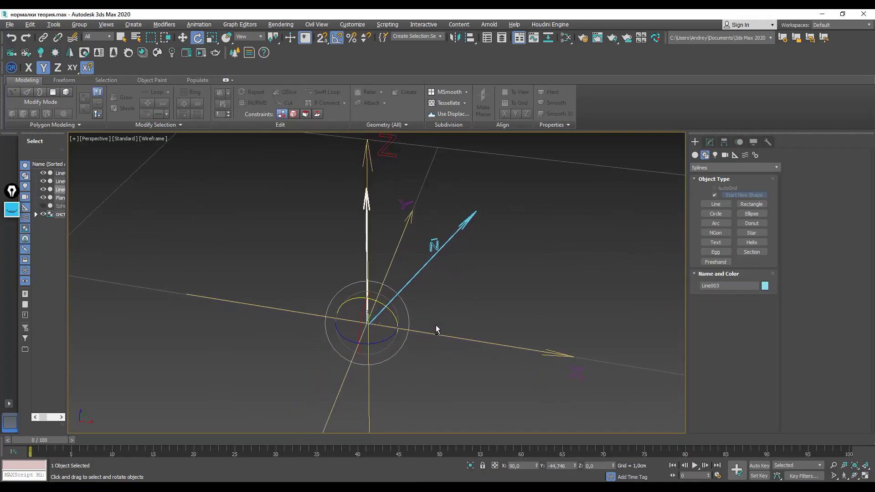
left_click(7, 208)
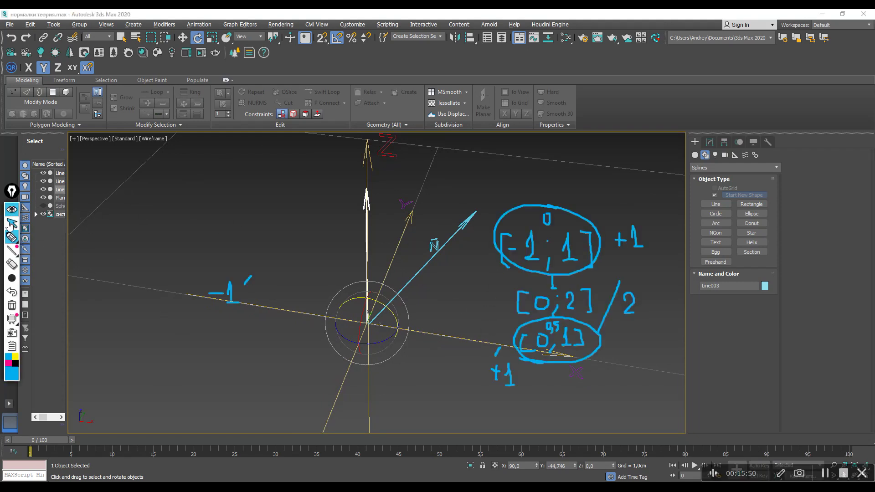
left_click(12, 209)
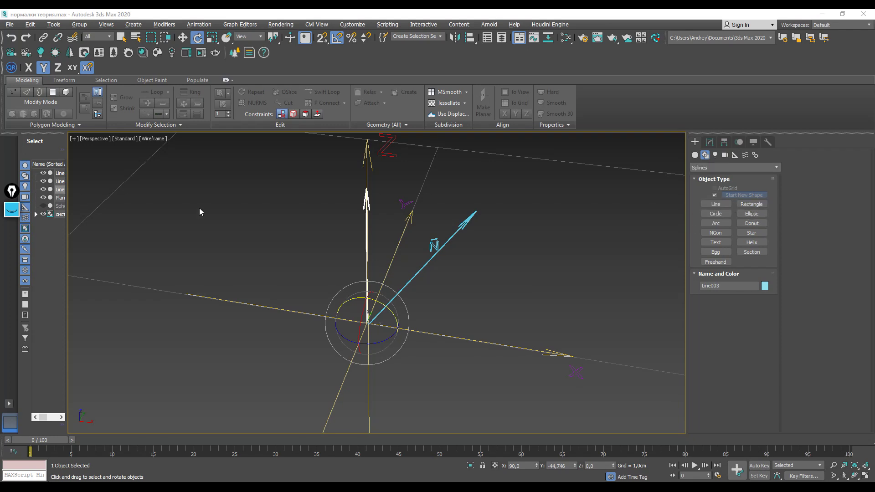
left_click(12, 209)
left_click(11, 306)
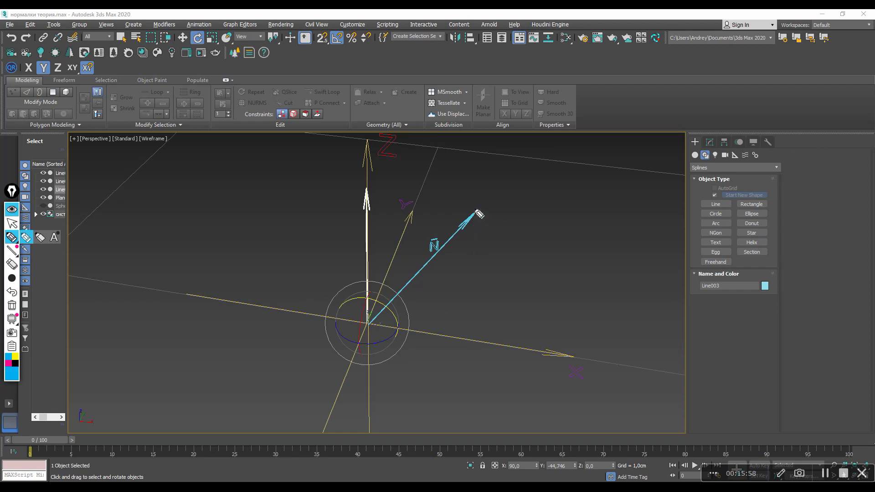
Try a vertical stroke down from the N vector's tip, and set the annotation pen to a thinner brush size
left_click_drag(477, 212, 477, 305)
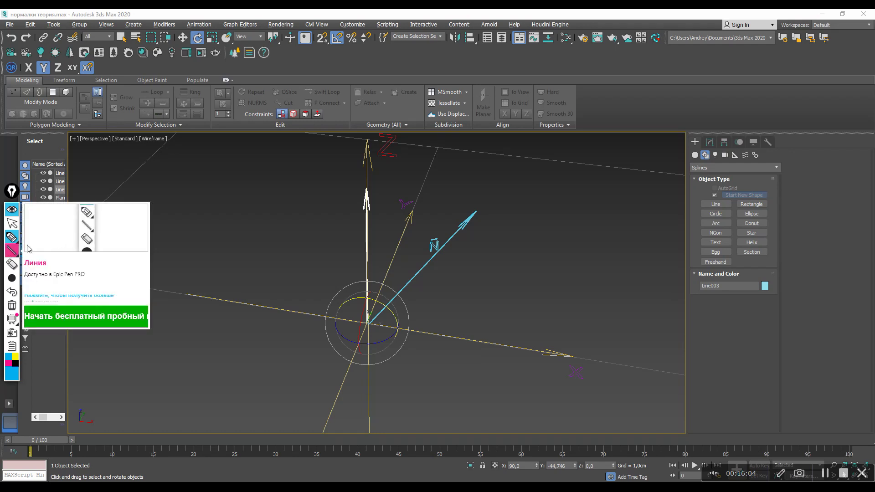
left_click(12, 238)
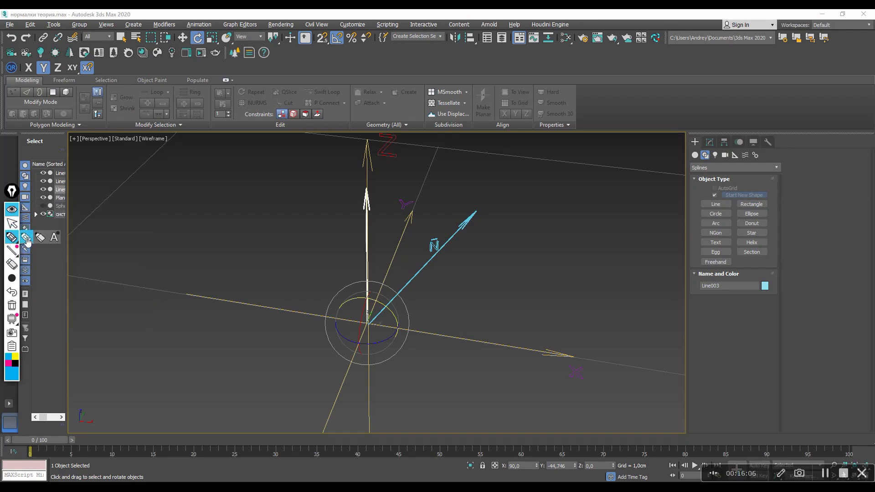
left_click(27, 241)
left_click(12, 278)
left_click(32, 279)
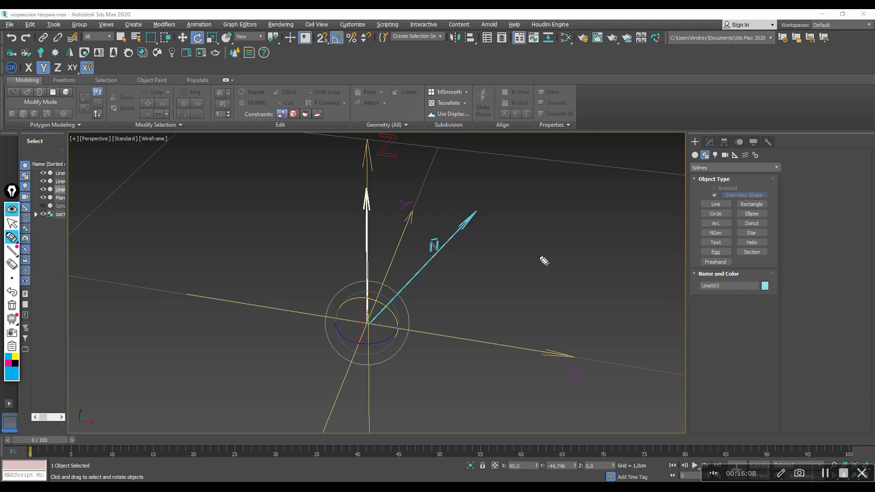
Sketch the N vector's projection from the origin, a vertical line down from its tip, and a right-angle mark where they meet
left_click_drag(370, 324, 474, 307)
mouse_move(478, 212)
left_mouse_down()
mouse_move(476, 304)
mouse_move(476, 296)
left_mouse_up()
left_click(469, 301)
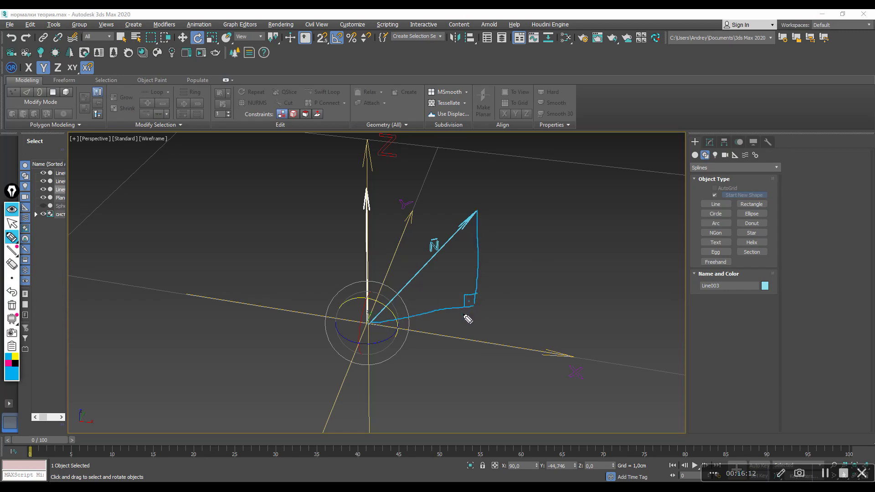
Label the projection's ends O and A, and mark x² and y² with dashed lines from A to the axes
left_click_drag(344, 329, 348, 328)
mouse_move(494, 303)
left_mouse_down()
mouse_move(491, 315)
mouse_move(500, 310)
left_mouse_up()
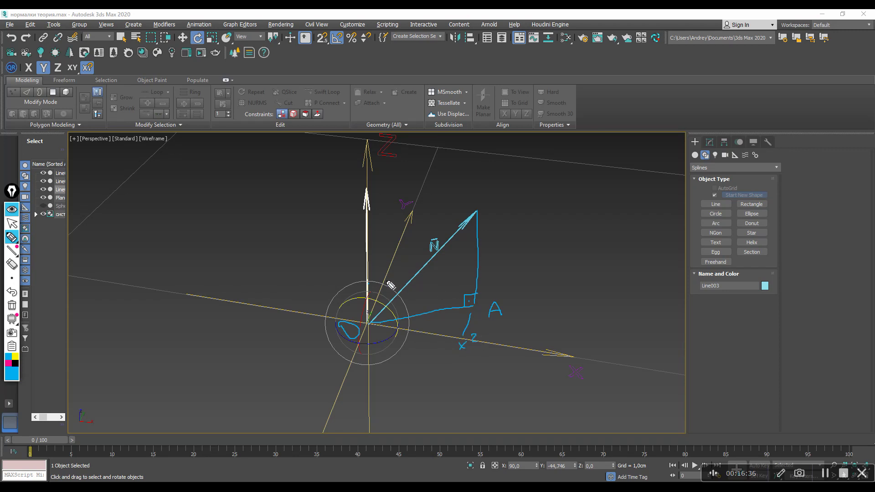
left_click_drag(447, 301, 437, 299)
left_click_drag(432, 298, 375, 278)
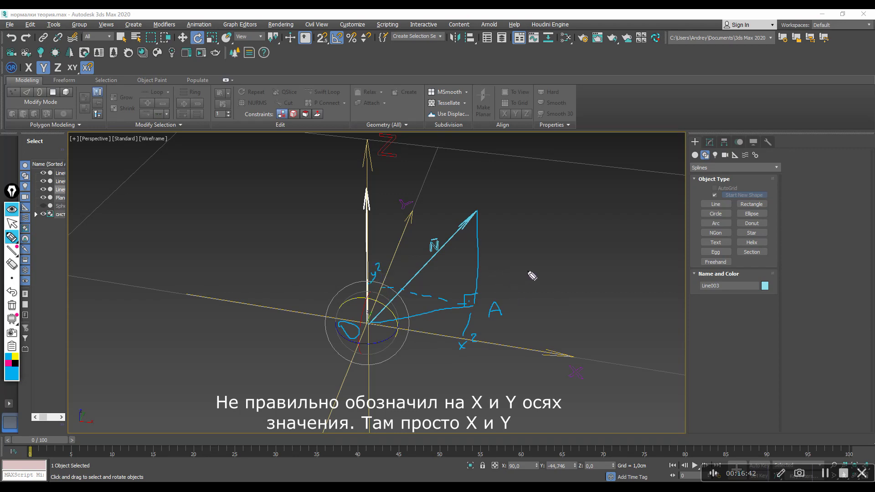
Write the formula OA = √(x² + y²) beside the vector diagram
left_click_drag(532, 228, 551, 236)
mouse_move(542, 233)
left_mouse_down()
mouse_move(587, 206)
mouse_move(591, 231)
mouse_move(581, 232)
mouse_move(610, 223)
left_mouse_up()
mouse_move(605, 218)
left_mouse_down()
mouse_move(604, 230)
mouse_move(619, 228)
left_mouse_up()
mouse_move(624, 216)
left_mouse_down()
mouse_move(613, 234)
mouse_move(643, 211)
left_mouse_up()
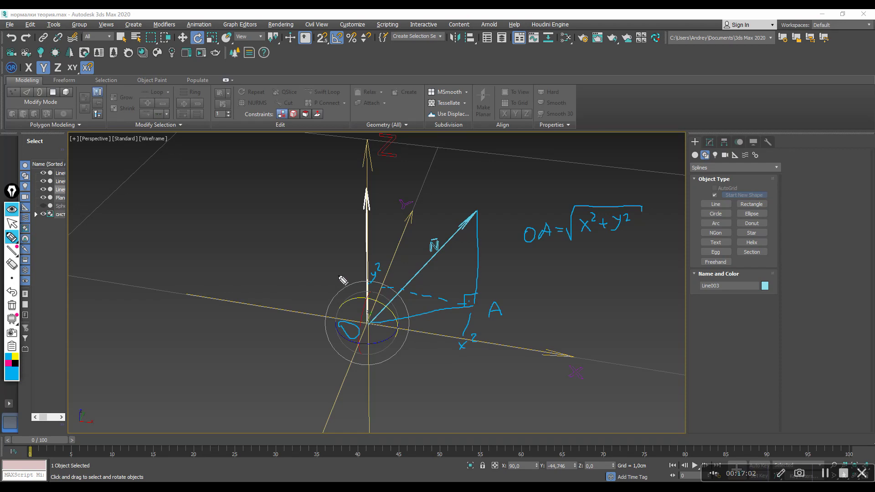
Sketch a second vector from the origin on the negative X side, with its vertical drop, projection and dashed guide lines
mouse_move(367, 322)
left_mouse_down()
mouse_move(331, 233)
mouse_move(341, 242)
left_mouse_up()
mouse_move(330, 234)
left_mouse_down()
mouse_move(329, 288)
mouse_move(347, 305)
mouse_move(368, 289)
mouse_move(323, 296)
mouse_move(314, 313)
left_mouse_up()
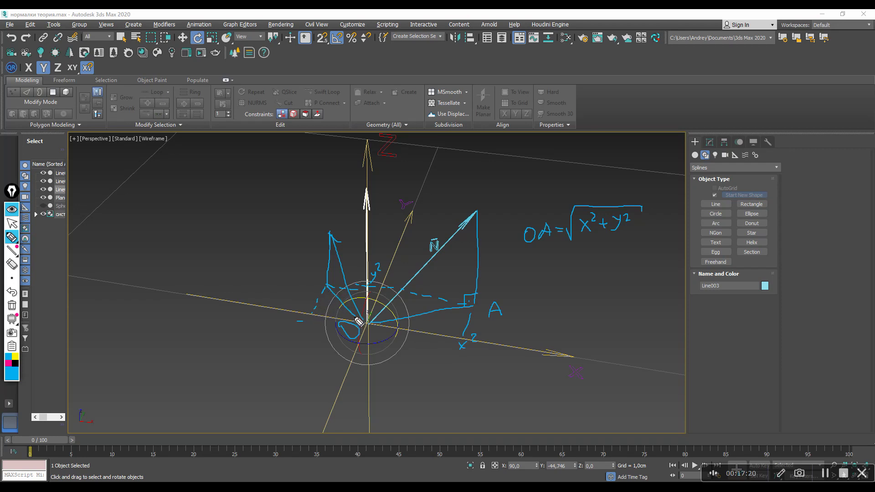
Retrace the second vector's ground projection to the origin and hide the annotation overlay
left_click_drag(336, 296, 363, 324)
left_click(12, 209)
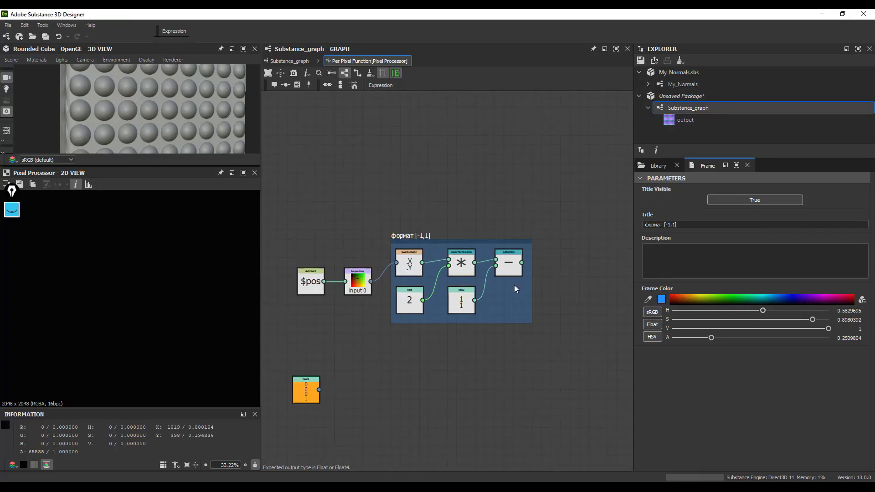
Switch to Substance 3D Designer and extract X from the remapped vector with Swizzle Float1, feeding both inputs of a Multiplication node
middle_click_drag(514, 285, 448, 270)
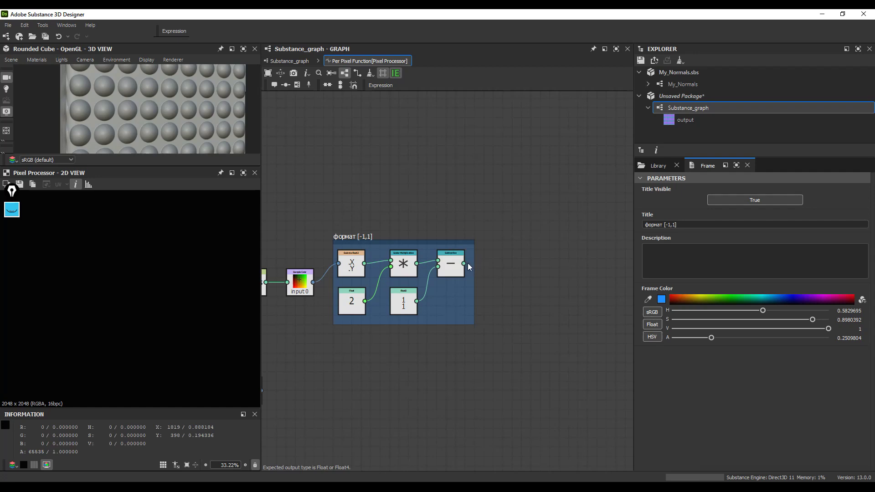
left_click_drag(464, 263, 495, 209)
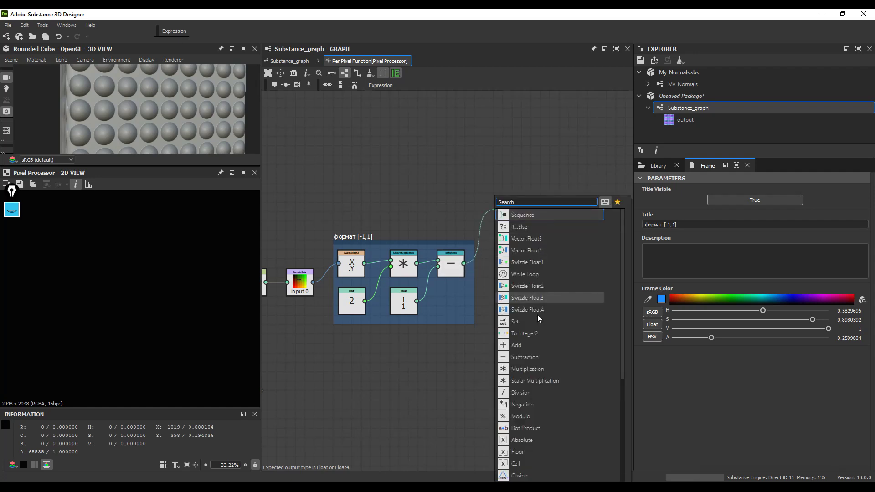
left_click(539, 263)
left_click_drag(516, 198, 533, 191)
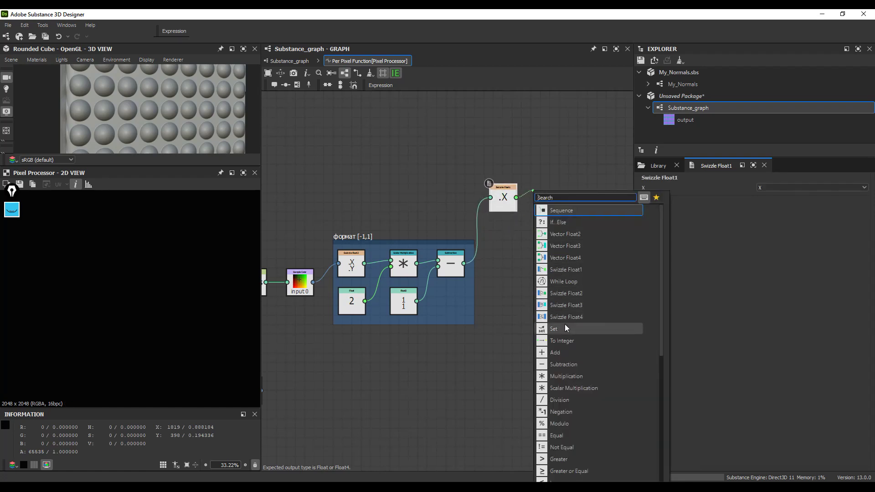
left_click(565, 377)
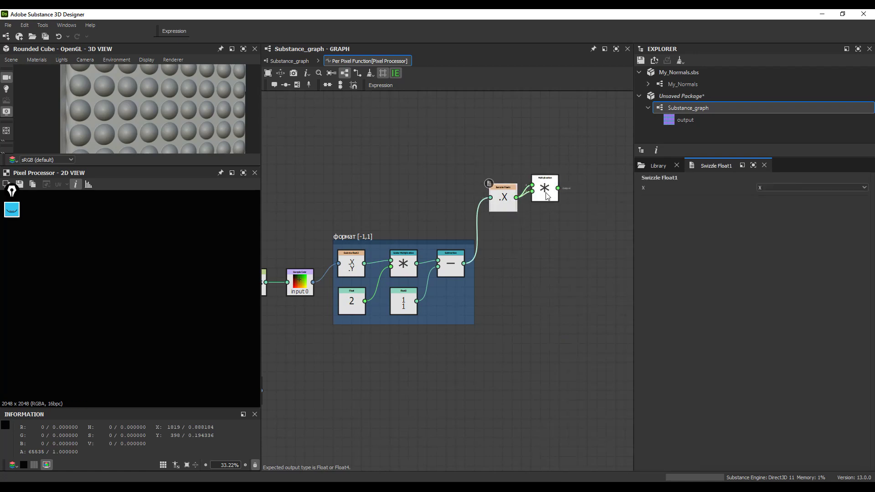
Duplicate the X swizzle and its Multiplication node, place the copies below, and set the copied swizzle's channel to Y
key("ctrl+c")
key("ctrl+v")
left_click_drag(470, 279, 549, 230)
left_click(543, 273)
left_click(508, 239)
left_click(865, 189)
left_click(768, 201)
Sum the X and Y squares with an Add node and feed the result into a Square Root node
left_click_drag(558, 188, 573, 202)
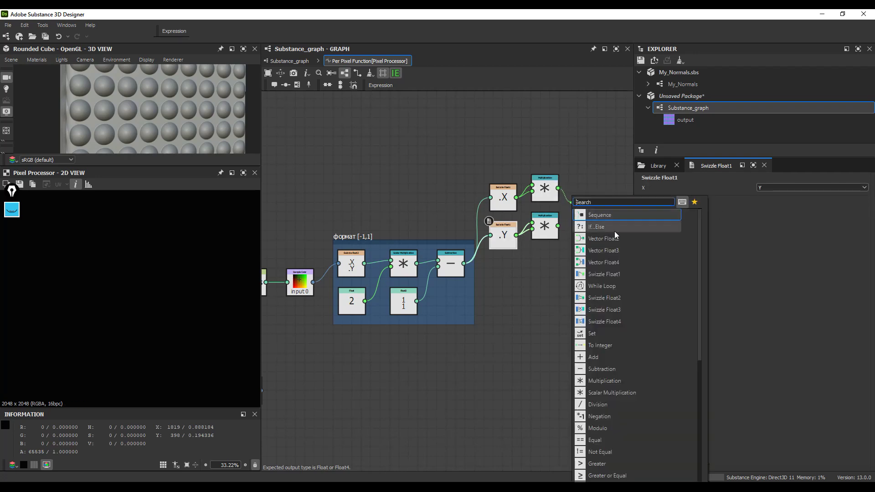
left_click(606, 355)
left_click_drag(570, 215, 570, 211)
middle_click_drag(587, 222, 543, 228)
left_click_drag(551, 223, 551, 223)
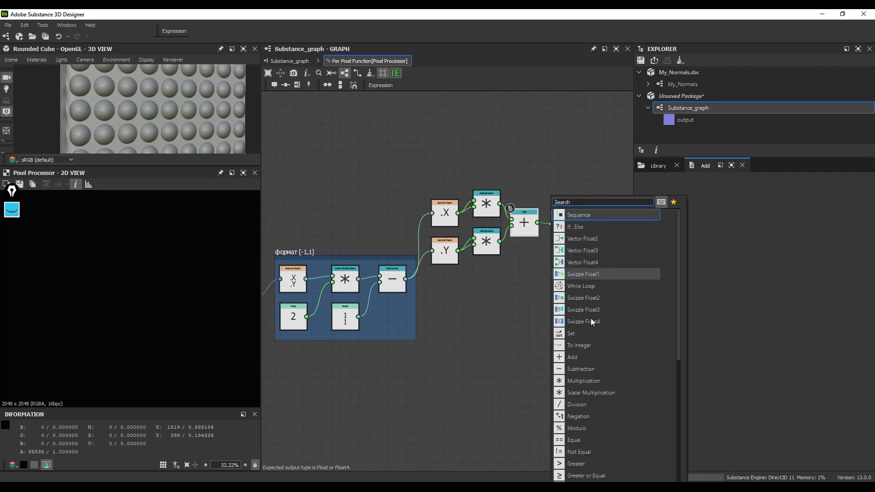
scroll(587, 460, "down", 2)
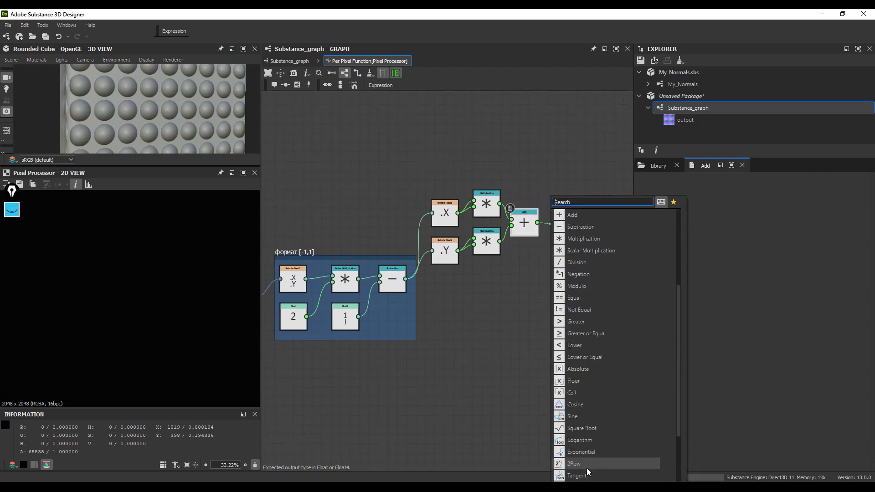
left_click(585, 430)
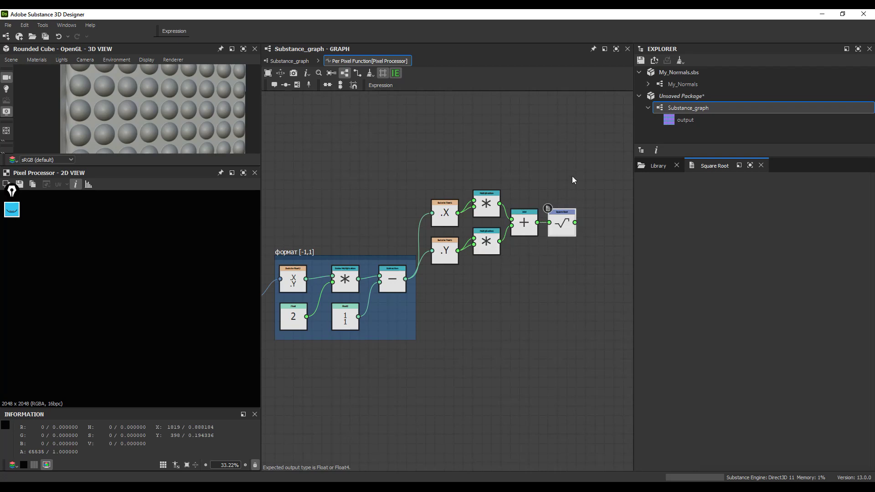
Move the X/Y length-calculation nodes above the [-1,1] frame and enclose them in a new frame
left_click(443, 259)
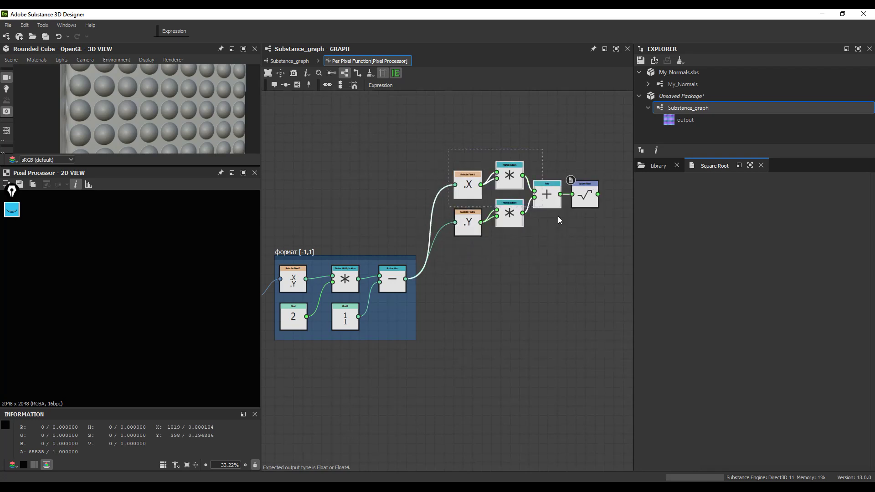
key("space")
type("fr")
left_click(620, 217)
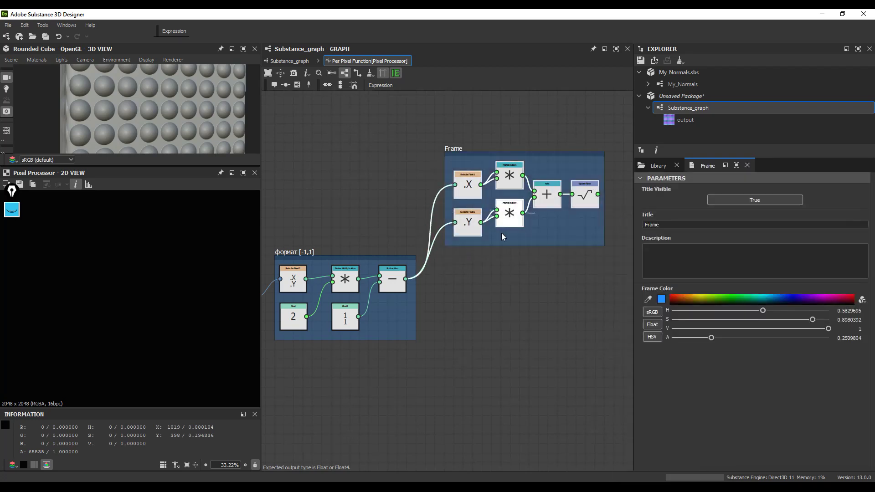
Connect the remapped vector to both inputs of a new Dot Product node and add a Square Root node after it
left_click_drag(406, 281, 447, 296)
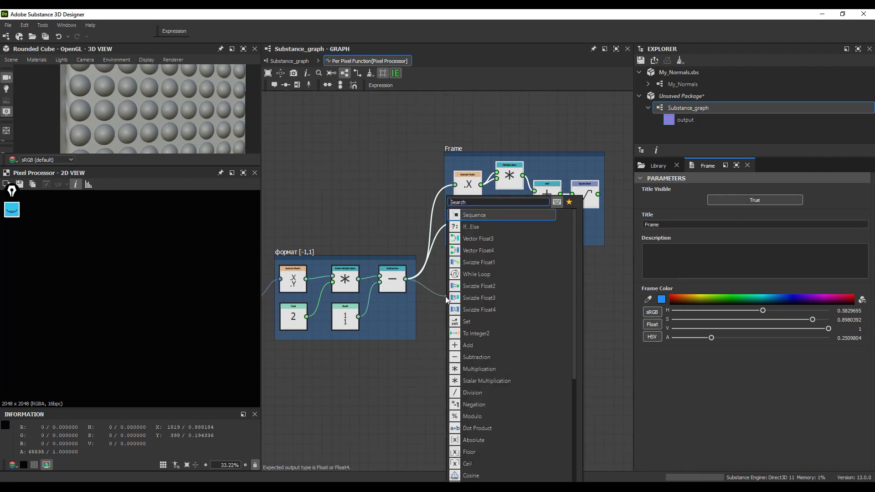
left_click(486, 428)
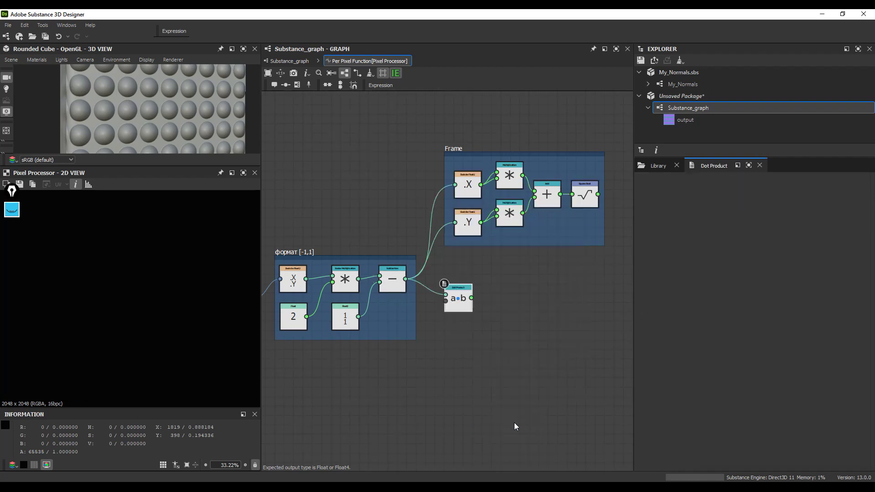
left_click_drag(458, 301, 467, 292)
left_click_drag(405, 279, 455, 292)
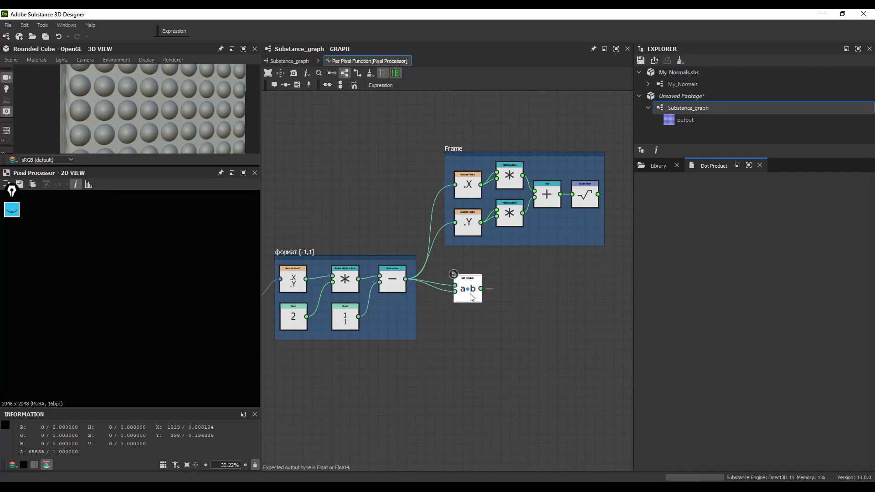
left_click_drag(481, 289, 499, 289)
scroll(526, 474, "down", 4)
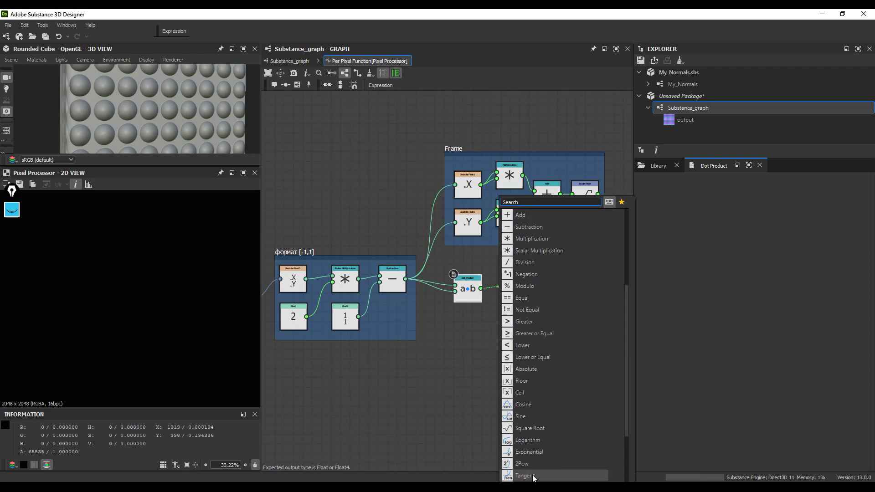
left_click(526, 428)
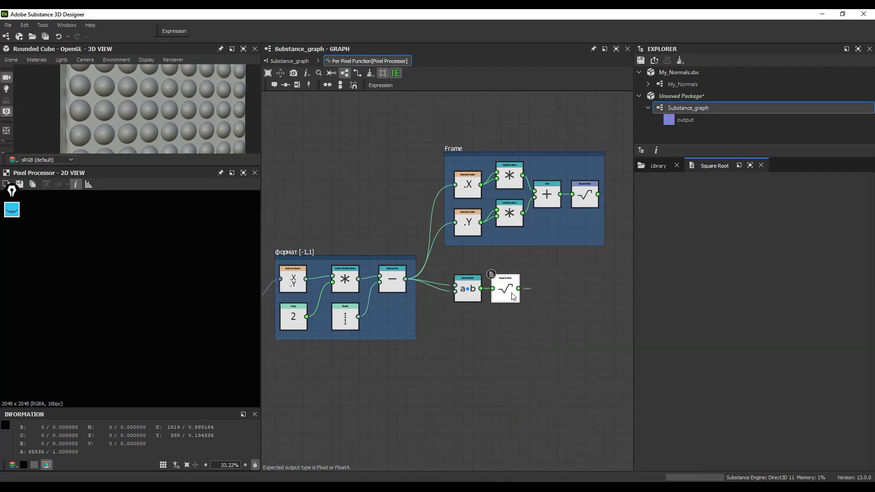
Enclose the Dot Product node and its Square Root node in a new frame
left_click_drag(502, 265, 455, 305)
key("space")
type("fr")
left_click(478, 214)
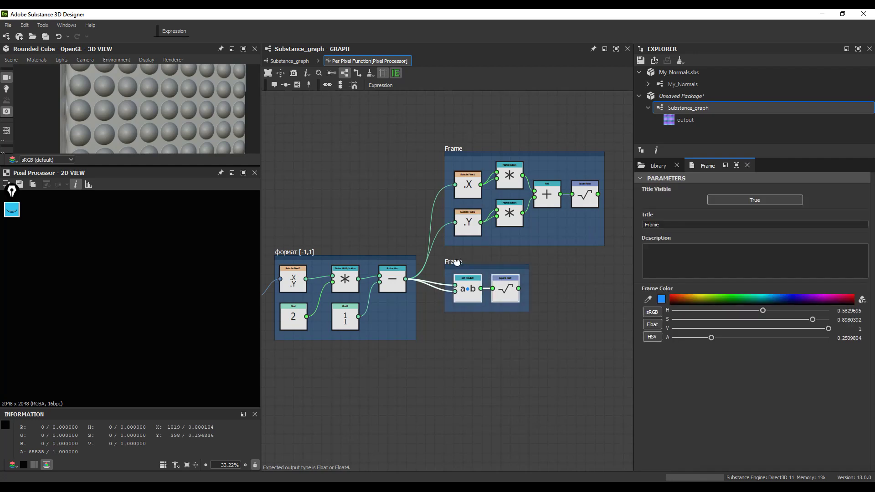
Reposition the two calculation frames, placing the Dot Product frame further down and to the right under the X/Y frame
left_click_drag(457, 262, 462, 275)
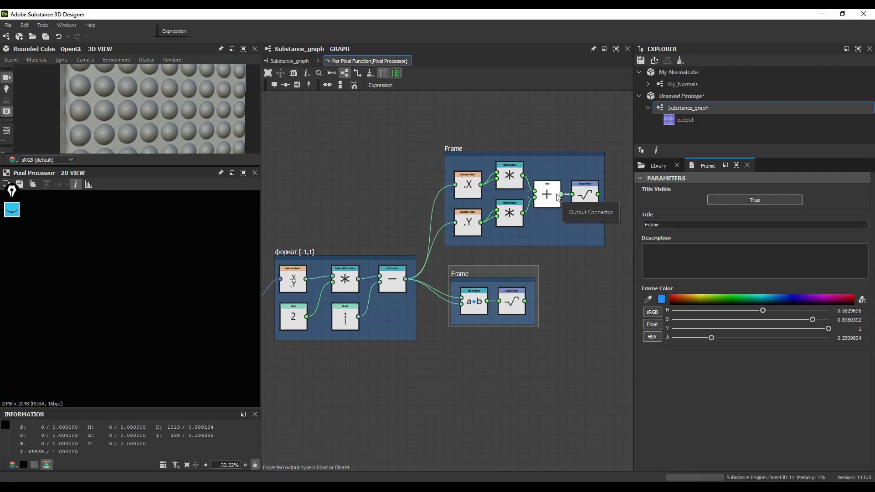
left_click_drag(446, 153, 465, 143)
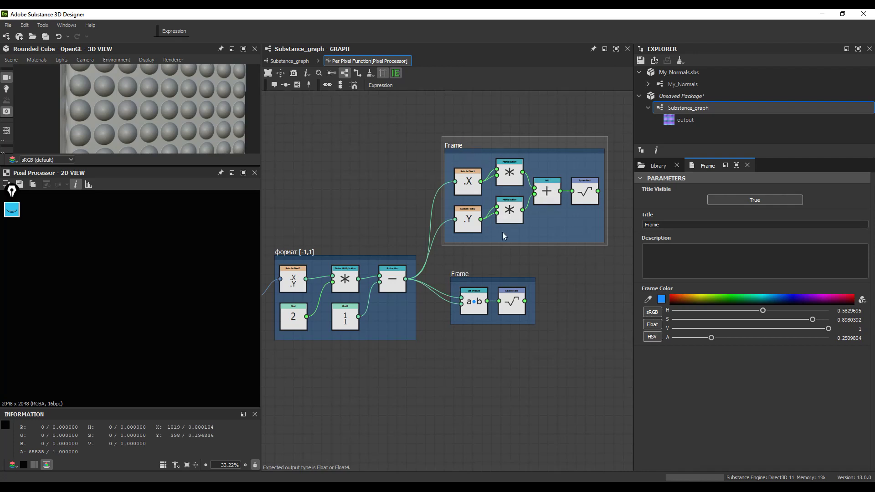
left_click_drag(462, 275, 455, 277)
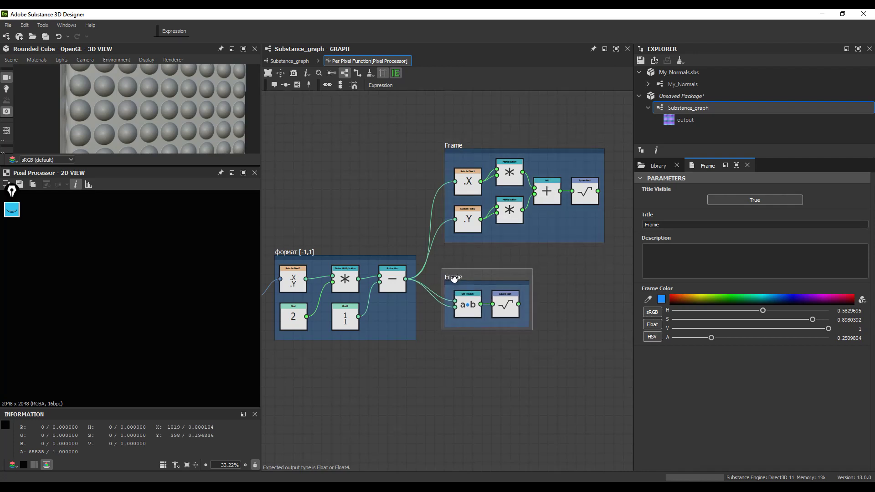
left_click(468, 312)
middle_click_drag(542, 295, 507, 279)
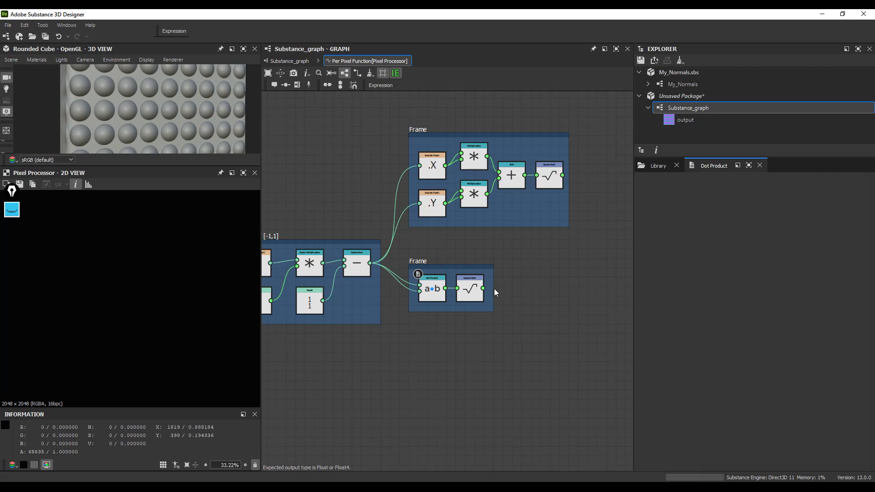
left_click_drag(407, 263, 488, 259)
scroll(565, 270, "down", 2)
middle_click_drag(578, 270, 484, 303)
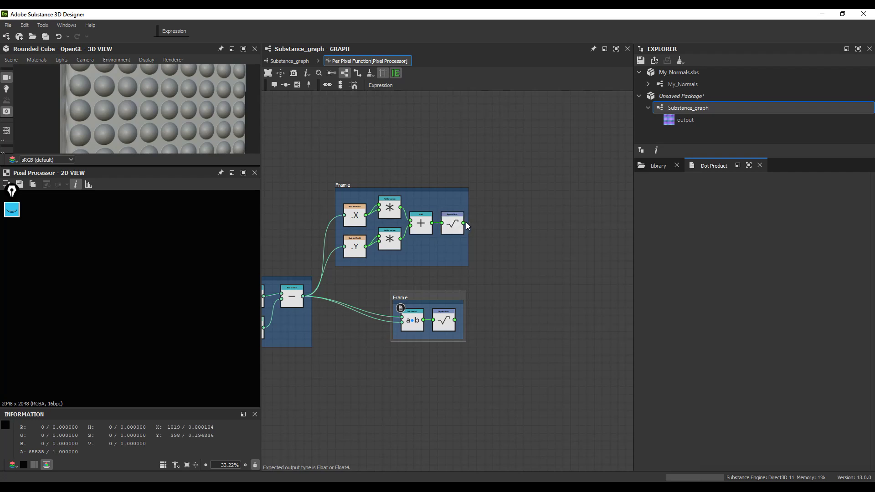
Add a Float constant of 1 and multiply it by itself with a Multiplication node
left_click(495, 259)
key("space")
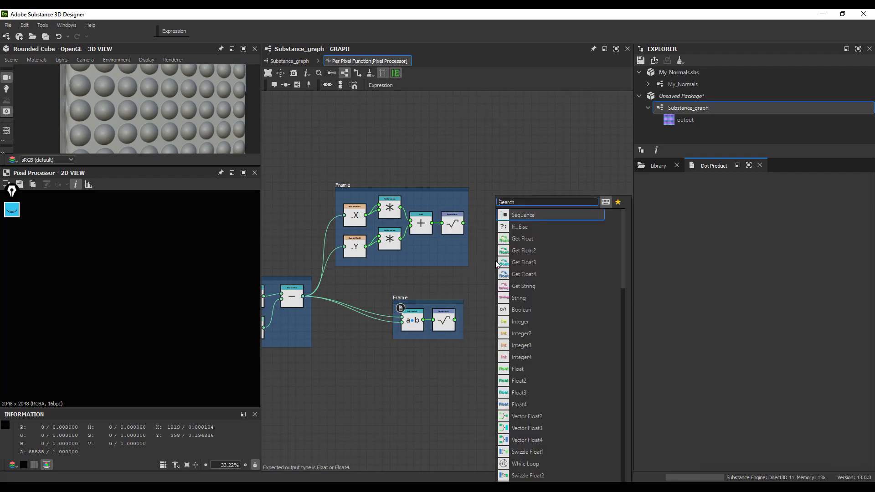
left_click(539, 373)
left_click(865, 188)
type("1")
key("Return")
mouse_move(505, 256)
left_mouse_down()
mouse_move(497, 246)
mouse_move(521, 250)
left_mouse_up()
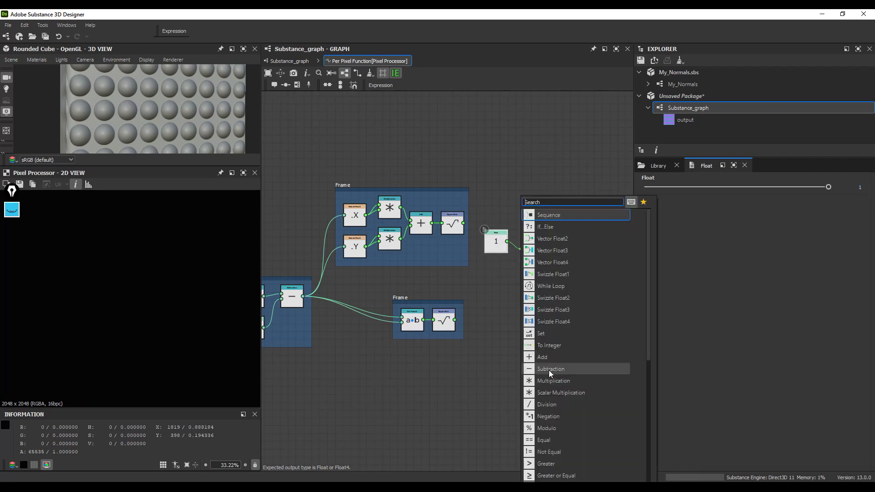
left_click(554, 381)
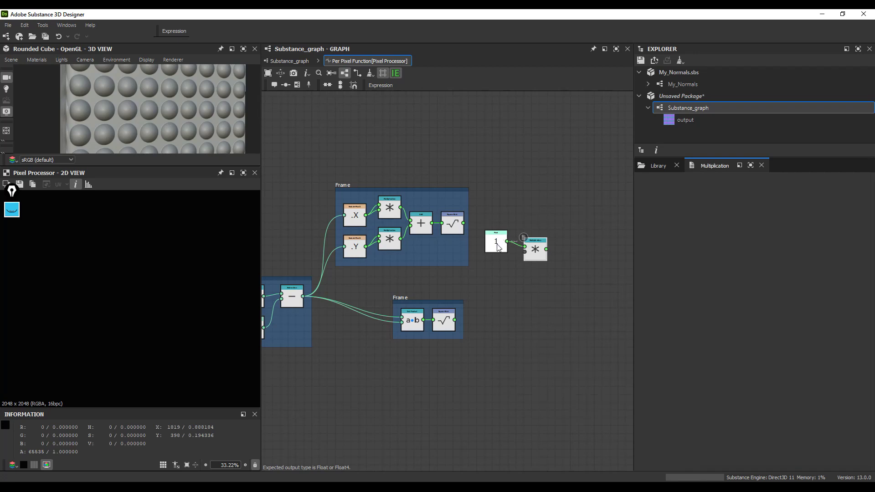
left_click_drag(522, 253, 523, 246)
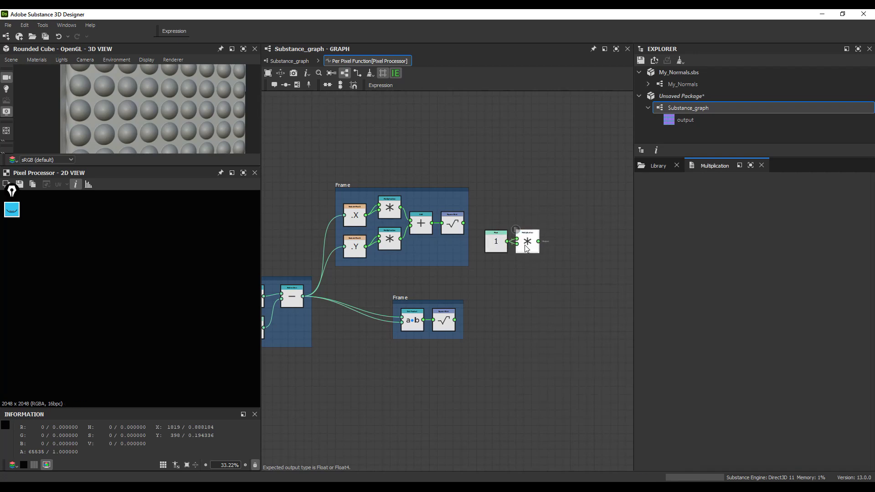
Move the squared constant's nodes between the two frames and feed their product into a new Subtraction node
scroll(523, 246, "up", 2)
scroll(483, 255, "down", 3)
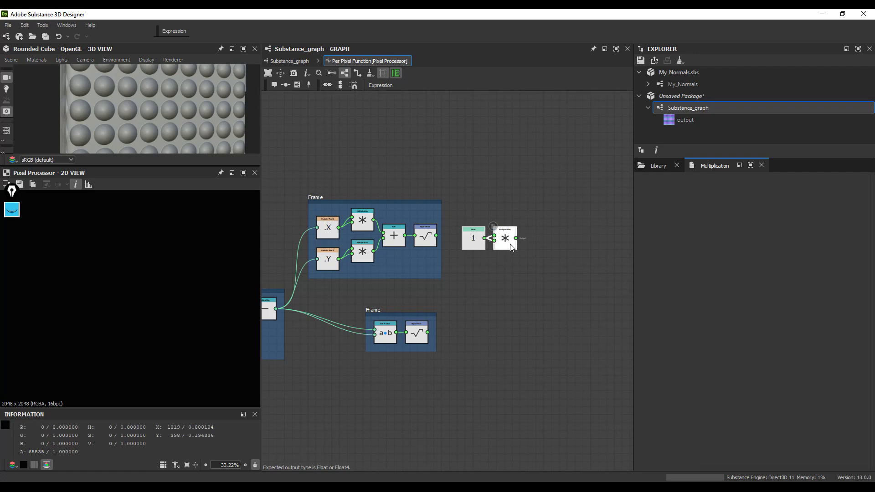
left_click_drag(531, 213, 462, 264)
left_click_drag(476, 243, 471, 192)
left_click(430, 238)
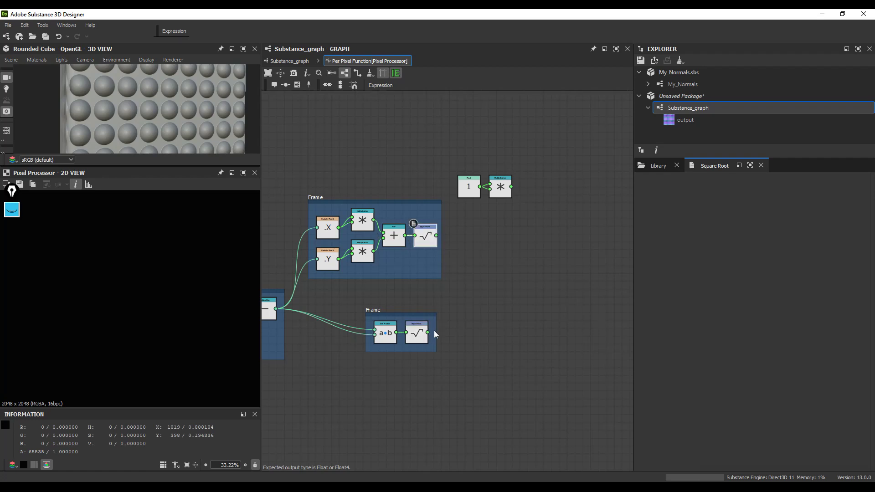
left_click_drag(533, 166, 480, 306)
left_click(514, 368)
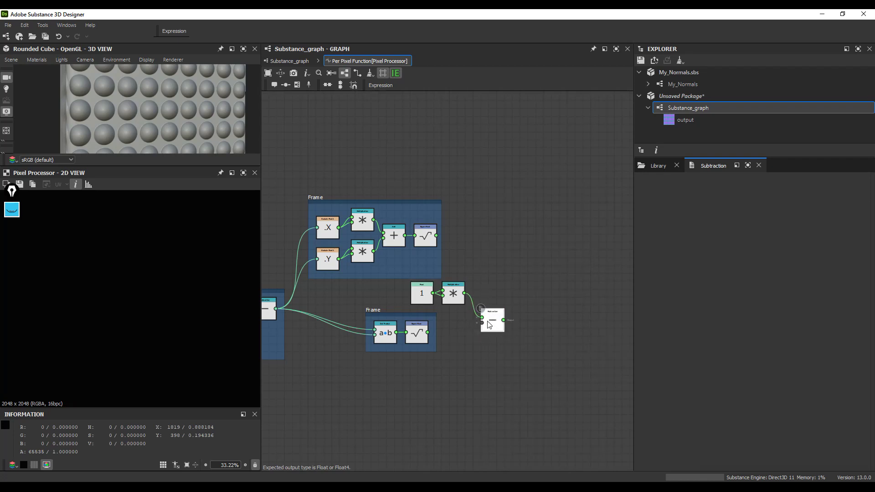
left_click(417, 330)
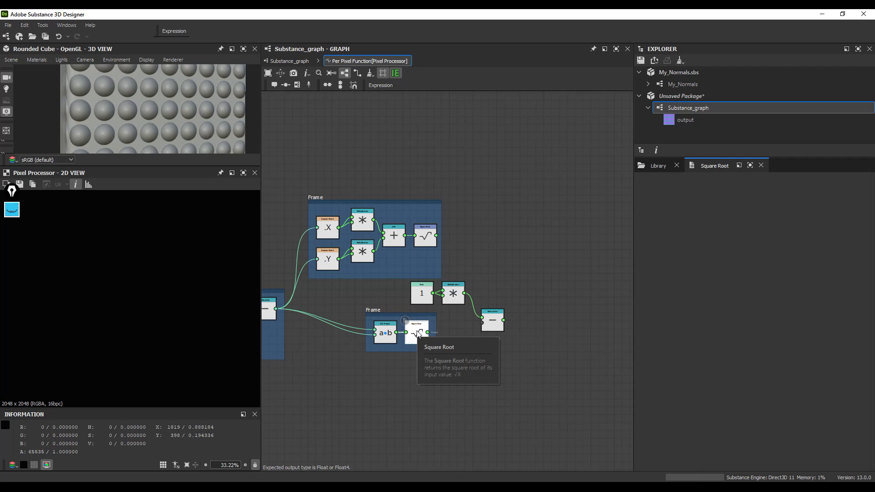
scroll(433, 335, "up", 1)
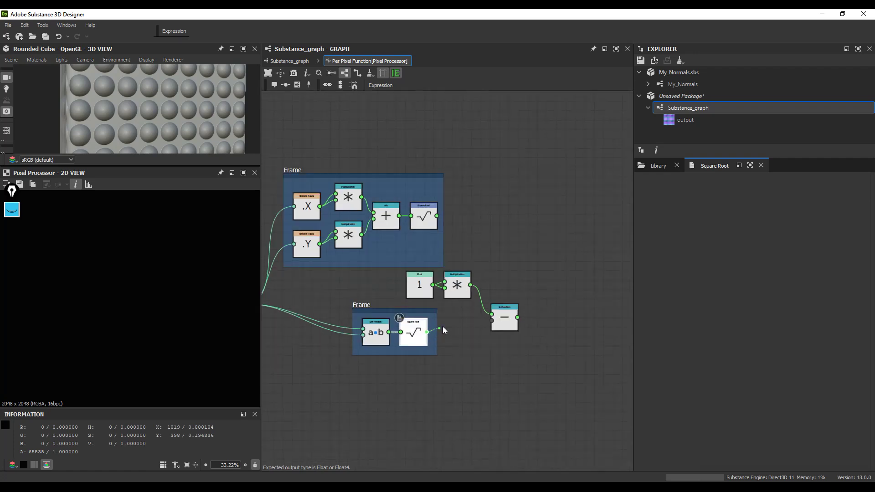
left_click_drag(428, 331, 445, 325)
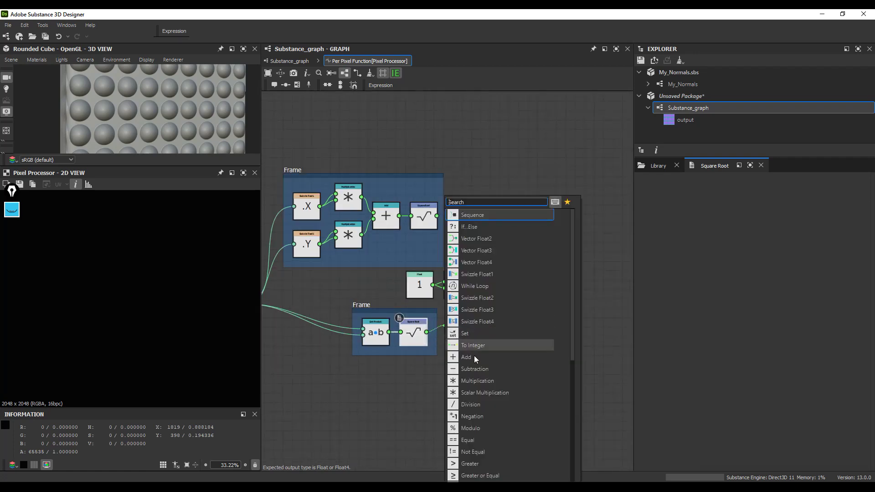
left_click(477, 381)
left_click_drag(430, 333, 457, 354)
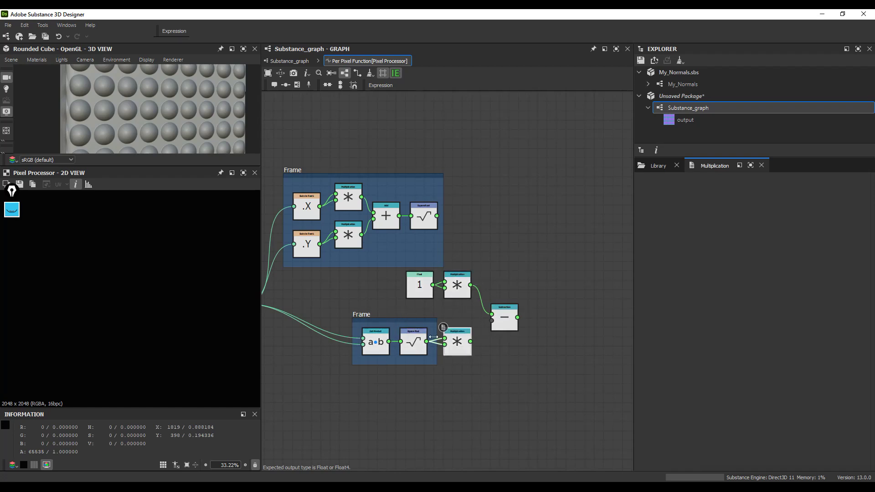
key("Delete")
Move the lower Square Root node below its frame and connect the Dot Product output to the Subtraction node's second input
left_click(414, 344)
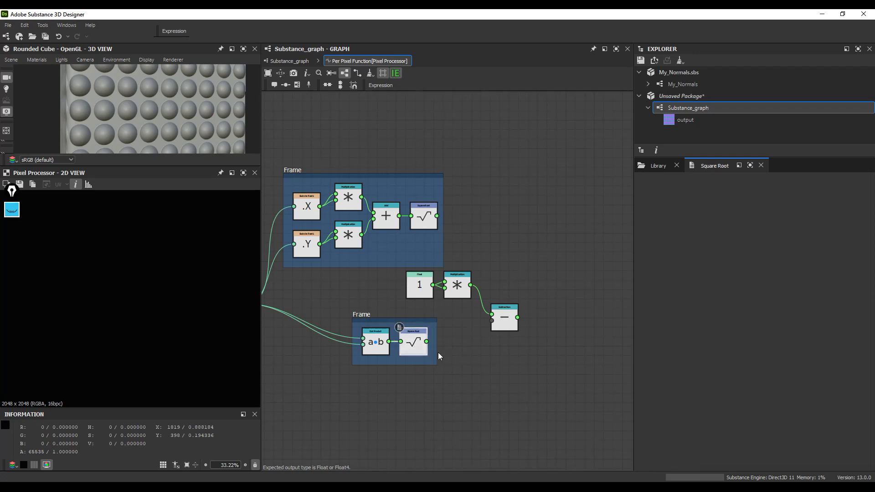
left_click_drag(414, 346, 415, 374)
left_click_drag(389, 342, 492, 320)
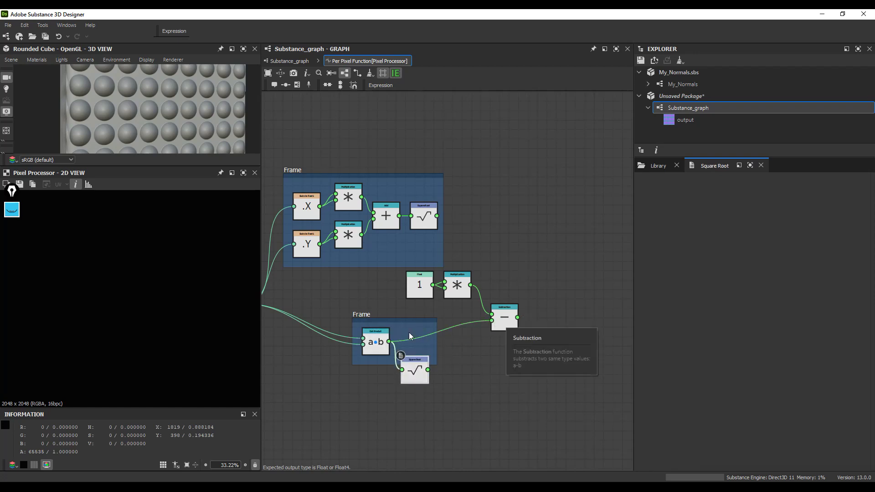
Examine the Dot Product node and its links to the Subtraction and lower Square Root nodes
middle_click_drag(376, 346, 428, 285)
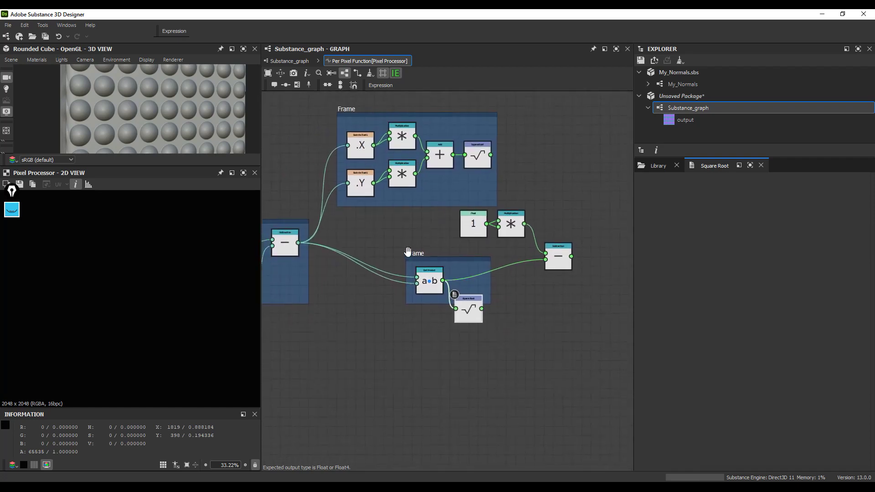
right_click(429, 281)
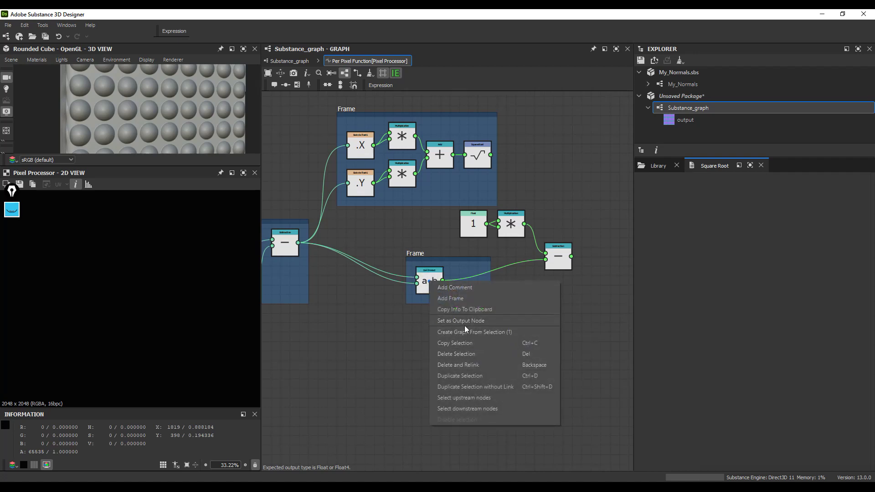
right_click(425, 285)
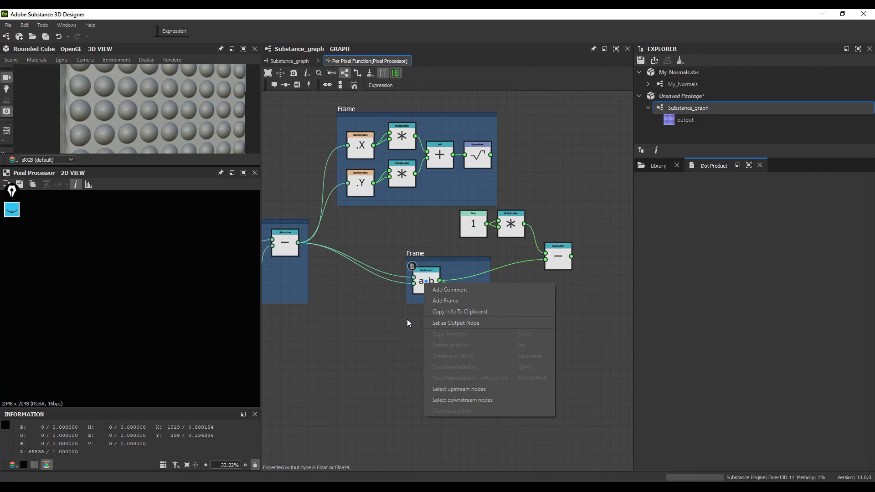
left_click(418, 291)
scroll(419, 292, "up", 3)
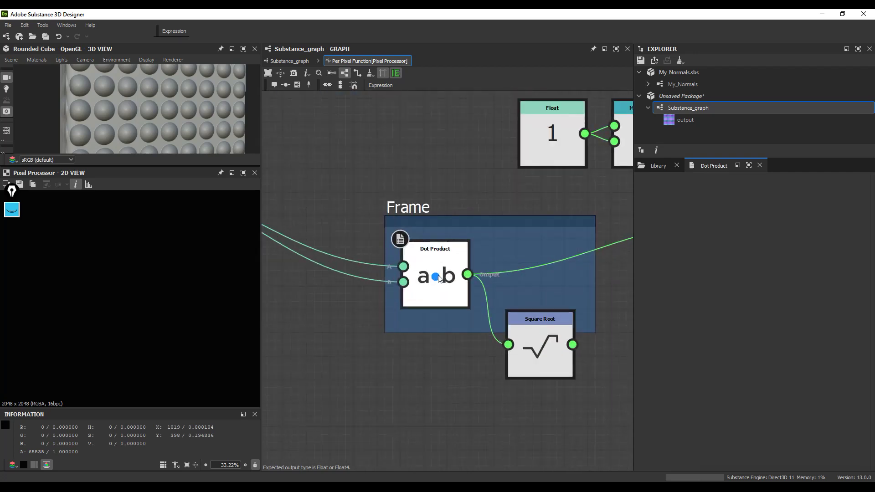
scroll(439, 278, "down", 2)
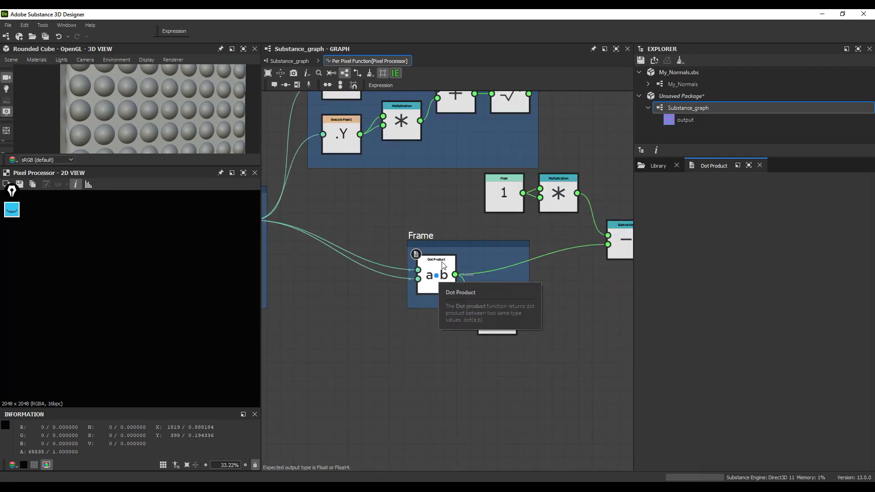
scroll(437, 275, "down", 1)
scroll(436, 277, "down", 2)
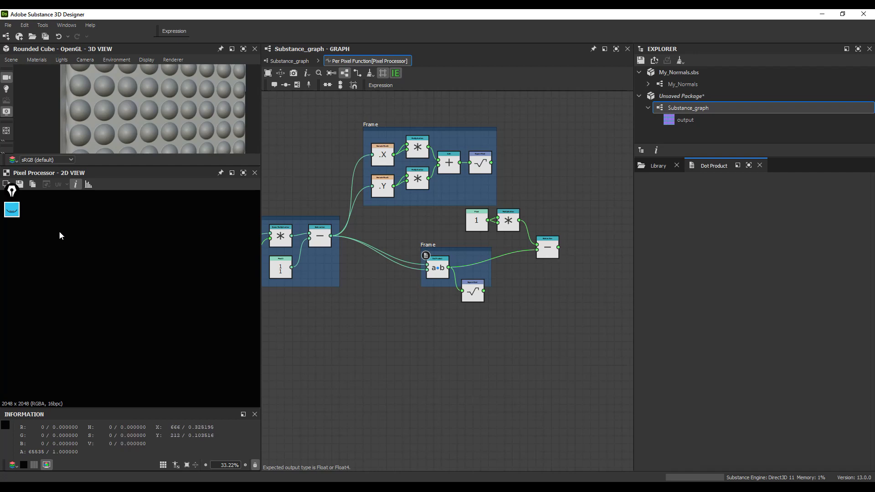
Clear the old on-screen annotations and handwrite the dot product formula a·b = |a|·|b|·cos α in blue below the nodes
left_click(11, 210)
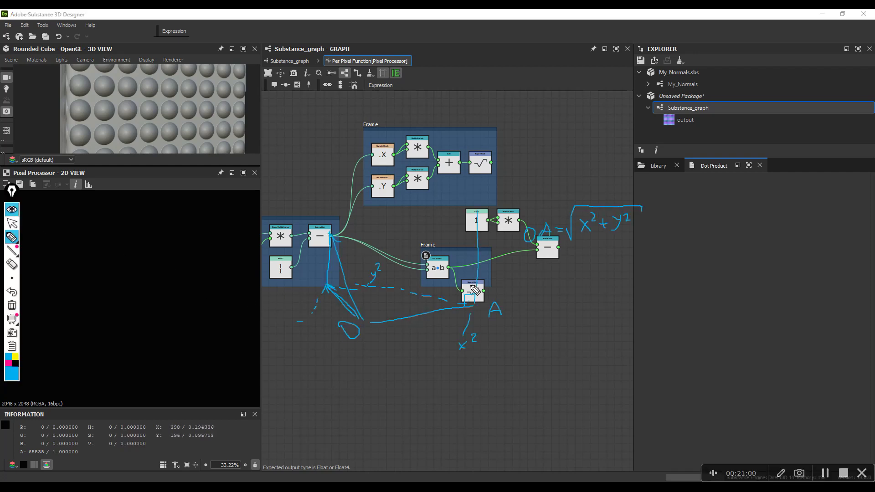
left_click(11, 306)
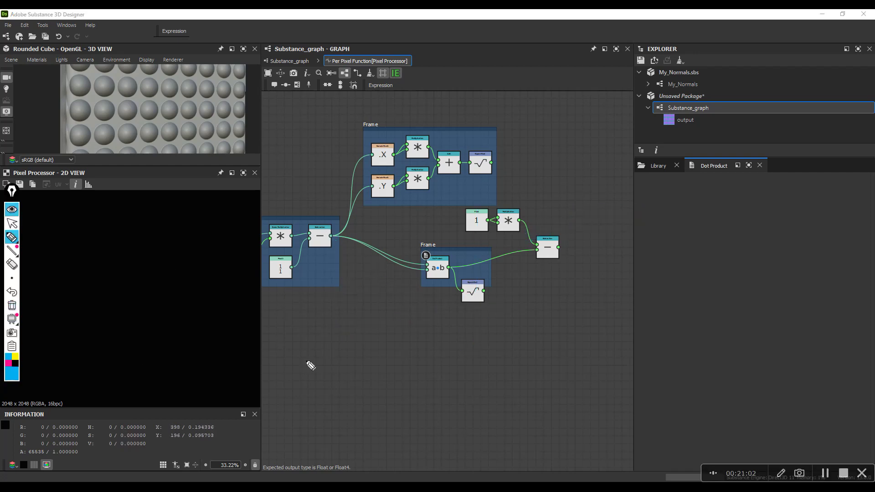
left_click(12, 238)
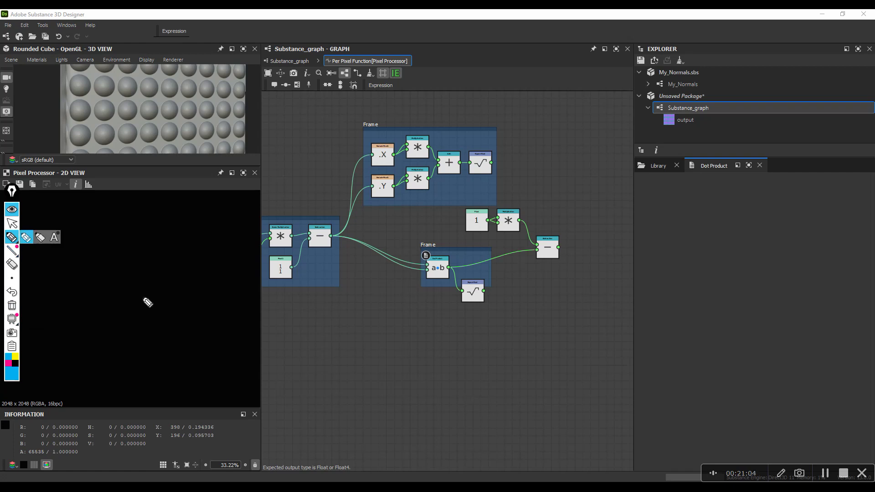
mouse_move(375, 353)
left_mouse_down()
mouse_move(391, 360)
mouse_move(388, 343)
mouse_move(394, 357)
mouse_move(413, 341)
left_mouse_up()
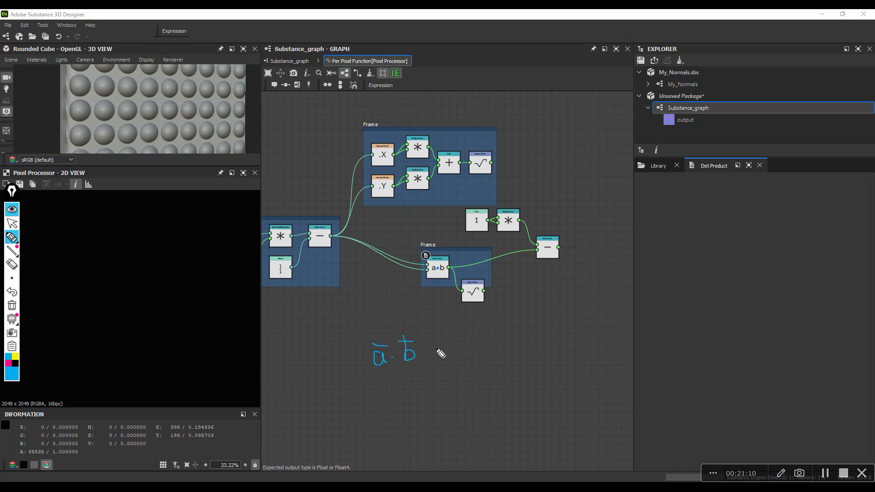
mouse_move(430, 351)
left_mouse_down()
mouse_move(410, 358)
mouse_move(416, 363)
left_mouse_up()
mouse_move(413, 351)
left_mouse_down()
mouse_move(413, 361)
mouse_move(414, 343)
left_mouse_up()
mouse_move(407, 381)
left_mouse_down()
mouse_move(414, 360)
mouse_move(397, 361)
mouse_move(413, 339)
mouse_move(434, 352)
left_mouse_up()
mouse_move(424, 358)
left_mouse_down()
mouse_move(434, 357)
mouse_move(442, 373)
mouse_move(462, 364)
mouse_move(462, 345)
left_mouse_up()
left_click_drag(473, 335, 473, 372)
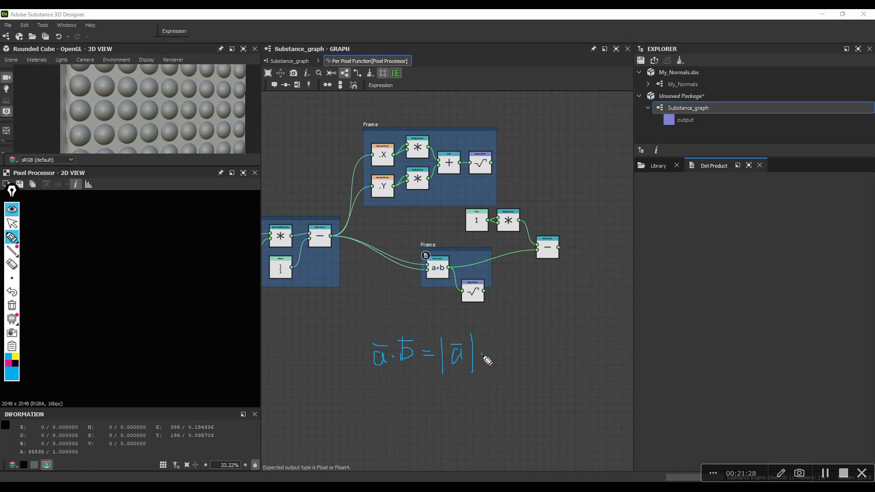
mouse_move(491, 336)
left_mouse_down()
mouse_move(496, 373)
mouse_move(523, 346)
mouse_move(523, 370)
mouse_move(514, 343)
left_mouse_up()
left_click(531, 351)
mouse_move(546, 350)
left_mouse_down()
mouse_move(545, 359)
mouse_move(552, 352)
mouse_move(591, 357)
left_mouse_up()
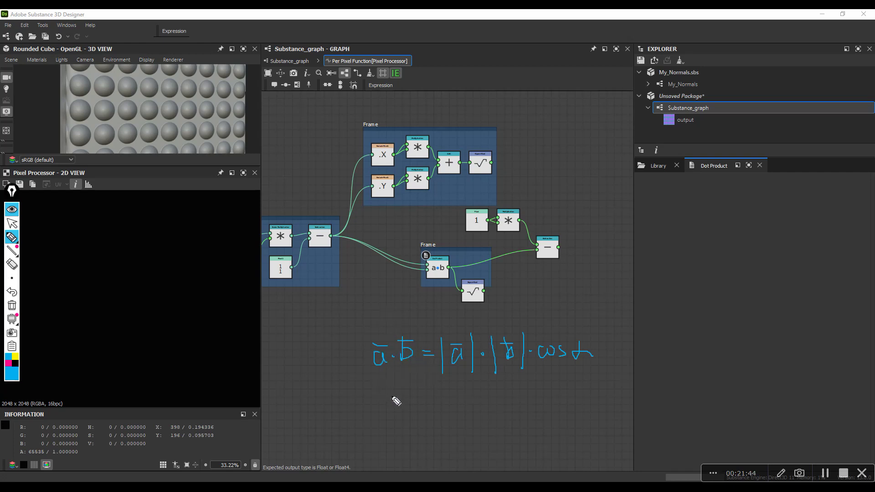
Handwrite a·a = |a|·|a|·1 under the dot product formula and hide the annotation overlay
mouse_move(381, 394)
left_mouse_down()
mouse_move(388, 403)
mouse_move(393, 386)
mouse_move(414, 402)
mouse_move(414, 390)
mouse_move(424, 393)
left_mouse_up()
mouse_move(419, 398)
left_mouse_down()
mouse_move(441, 393)
mouse_move(441, 405)
mouse_move(454, 403)
mouse_move(454, 387)
mouse_move(461, 402)
mouse_move(491, 400)
mouse_move(492, 387)
mouse_move(499, 400)
left_mouse_up()
left_click(467, 399)
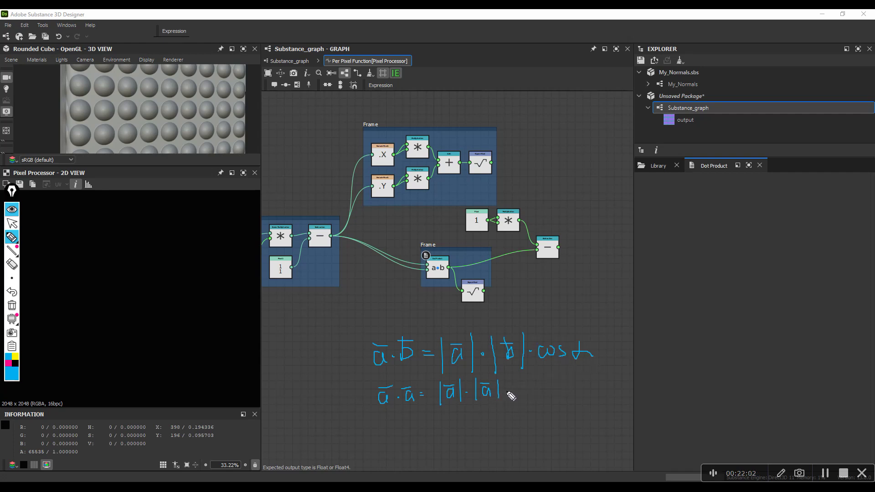
left_click_drag(515, 389, 523, 397)
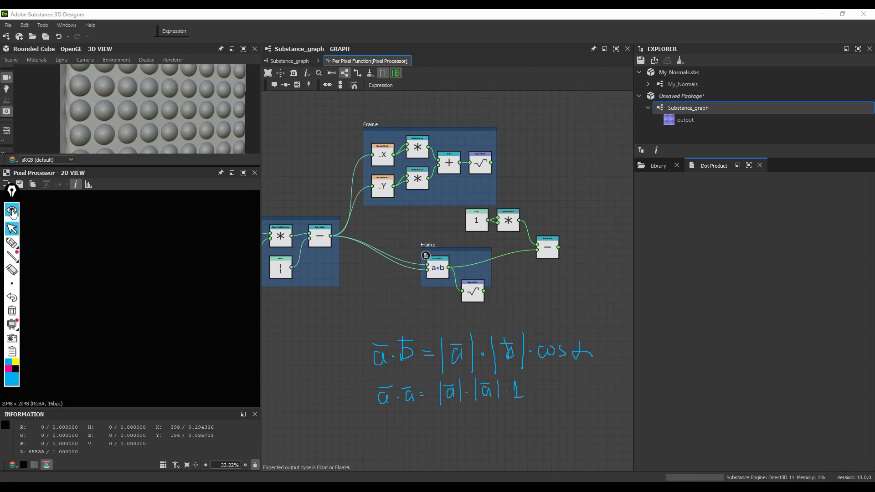
left_click(13, 210)
Add a Square Root node fed by the Subtraction node's output
scroll(543, 258, "down", 2)
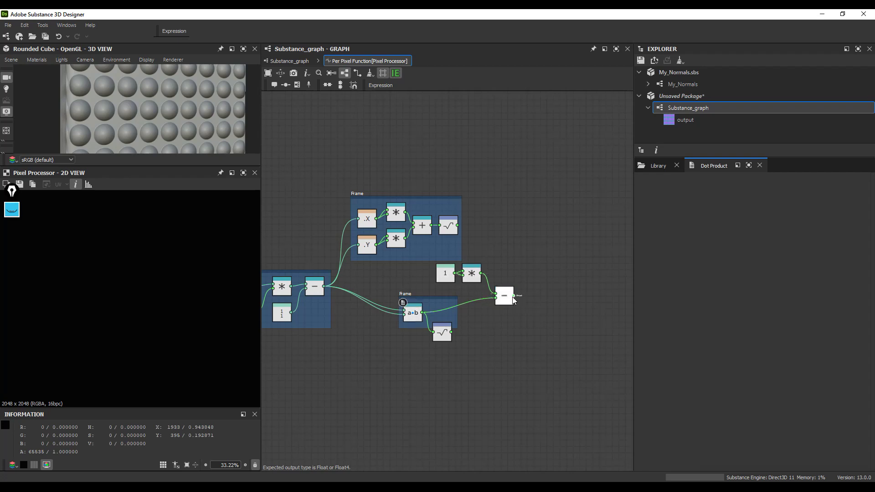
left_click_drag(514, 296, 528, 297)
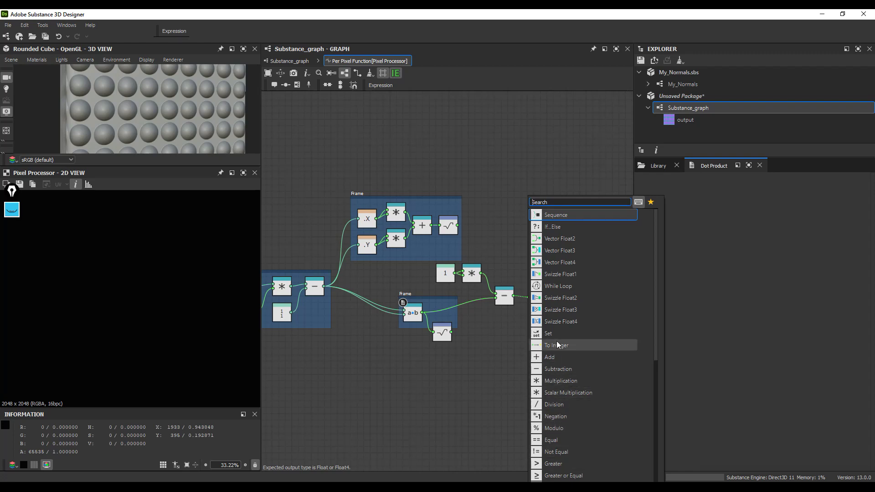
scroll(557, 345, "down", 5)
scroll(560, 476, "down", 2)
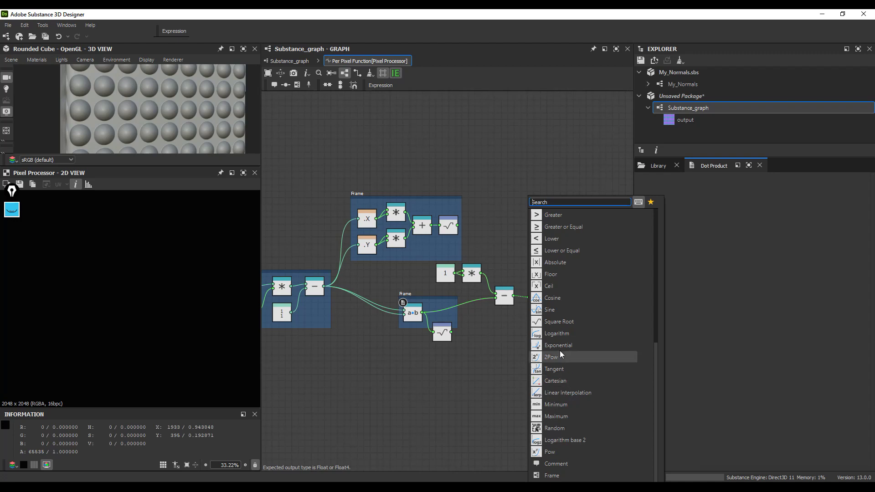
left_click(563, 321)
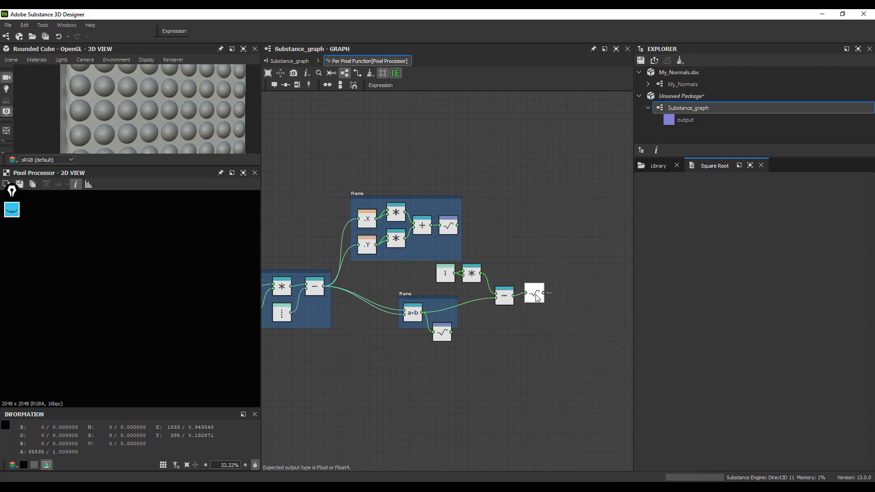
scroll(538, 299, "up", 2)
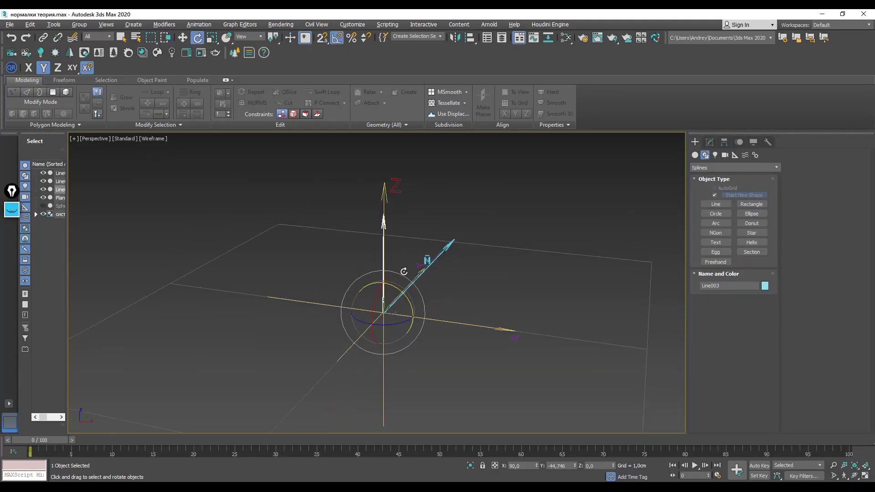
In the 3ds Max vector scene, examine the tilted normal vector N against the Z axis from the side
middle_click_drag(404, 272, 377, 230, "alt")
middle_click_drag(400, 264, 445, 247, "alt")
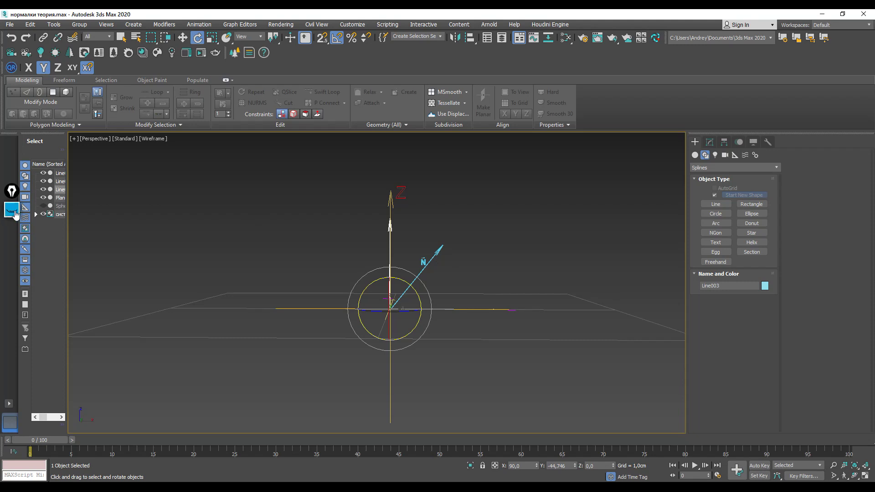
left_click(11, 209)
left_click(13, 241)
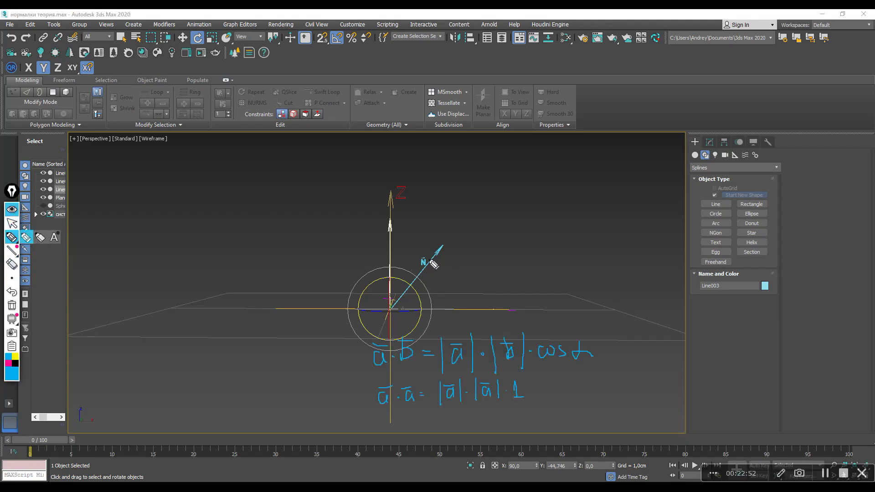
left_click_drag(444, 245, 380, 252)
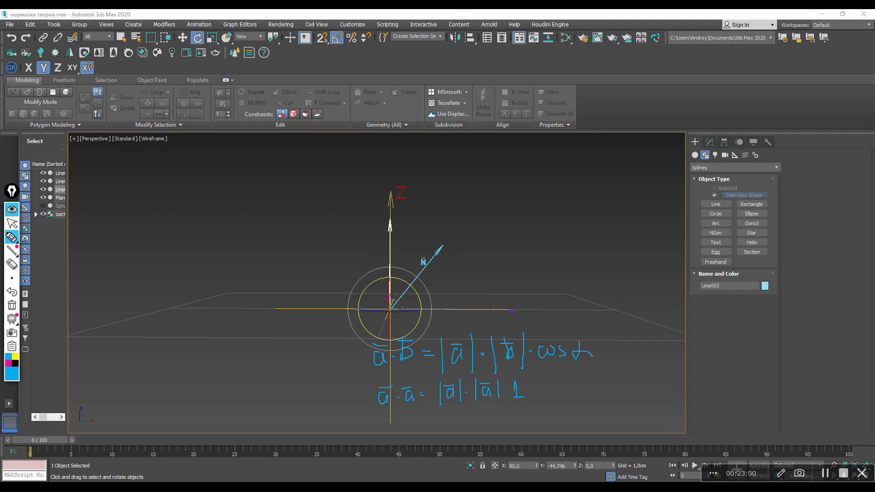
left_click(12, 209)
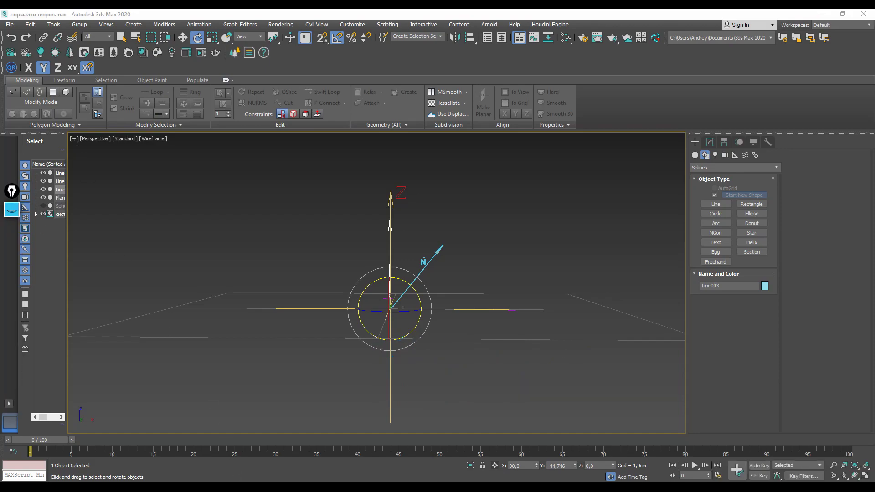
Switch back to Substance 3D Designer and make the new Square Root after the Subtraction the function's output node
key("alt+Tab")
right_click(542, 294)
left_click(562, 329)
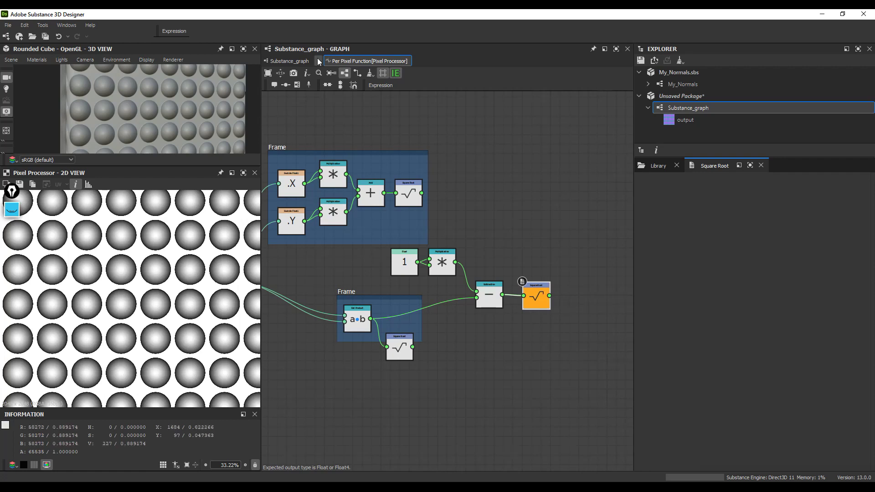
Return to Substance_graph, preview the RGBA Split's B output, and set the Pixel Processor's color mode to Grayscale
left_click(289, 61)
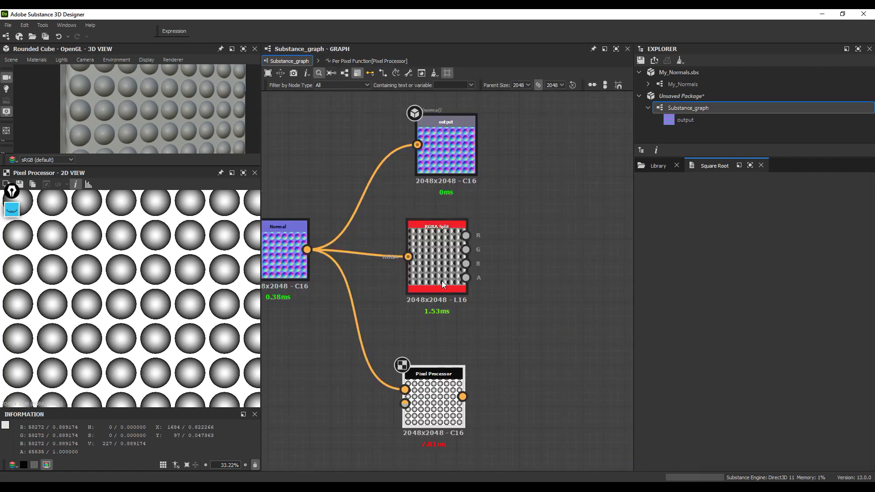
left_click(466, 264)
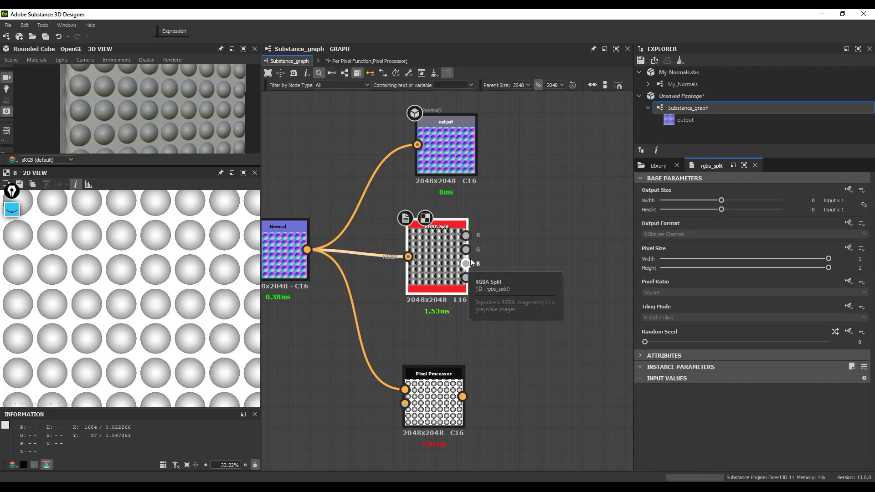
left_click(463, 396)
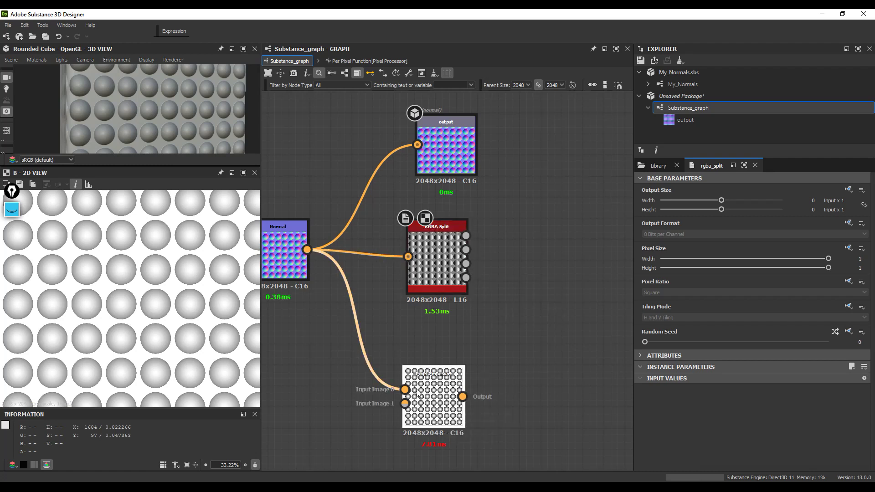
left_click(789, 378)
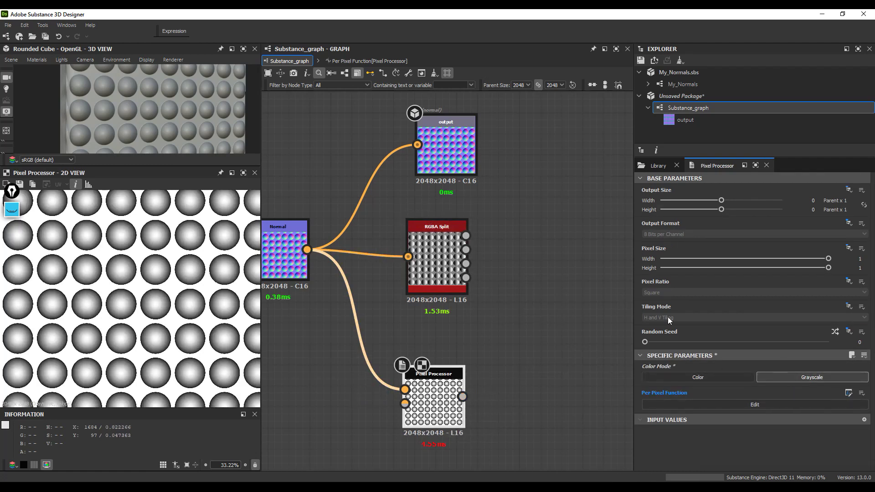
Compare the RGBA Split's B channel with the Pixel Processor's result up close in the 2D view
left_click(466, 263)
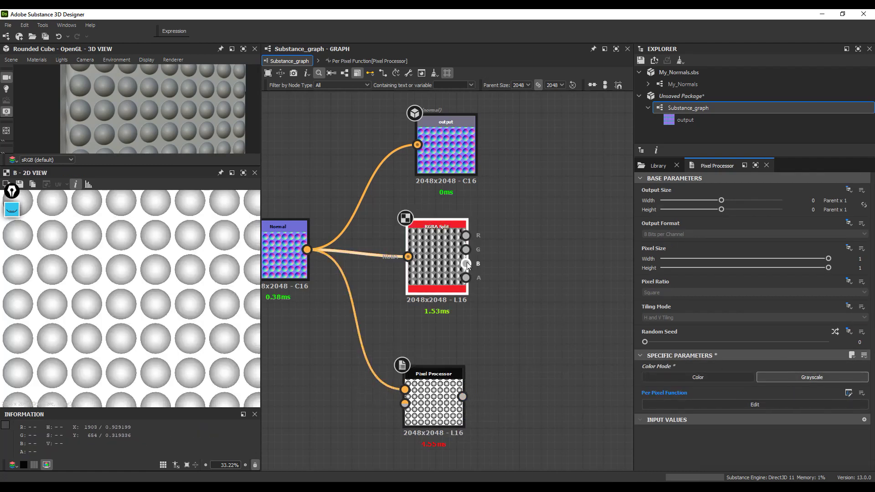
scroll(195, 300, "up", 4)
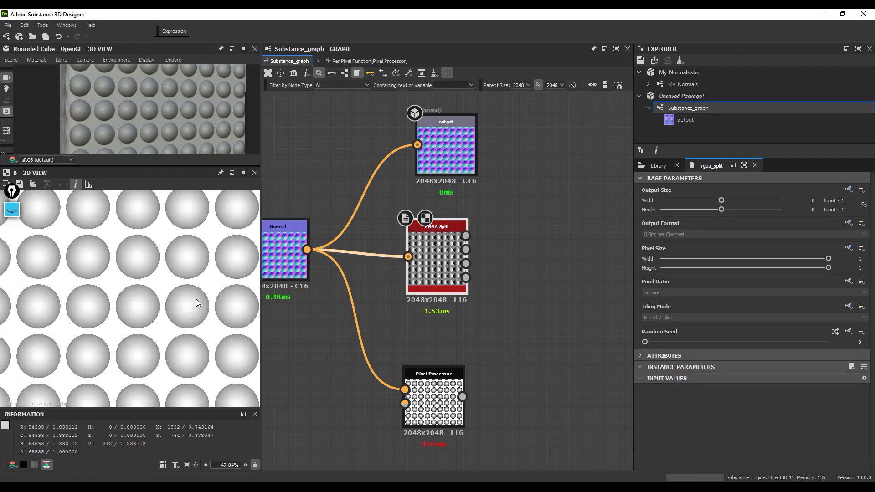
left_click(453, 398)
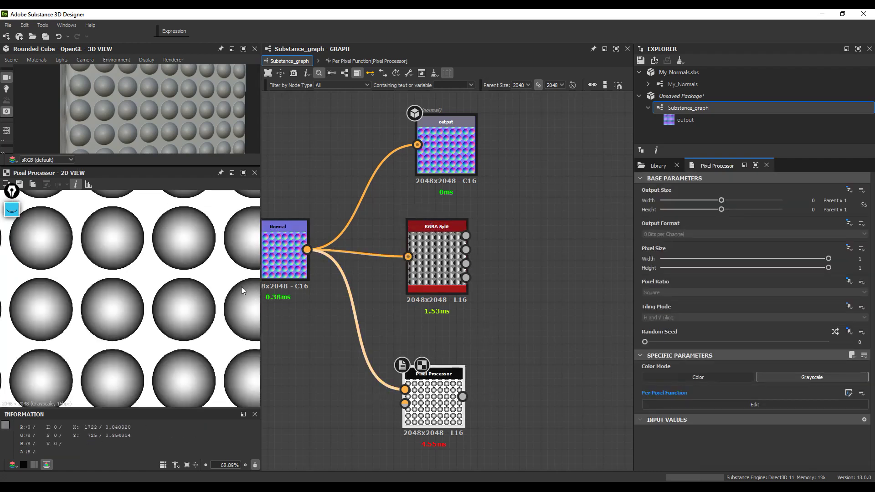
left_click(450, 268)
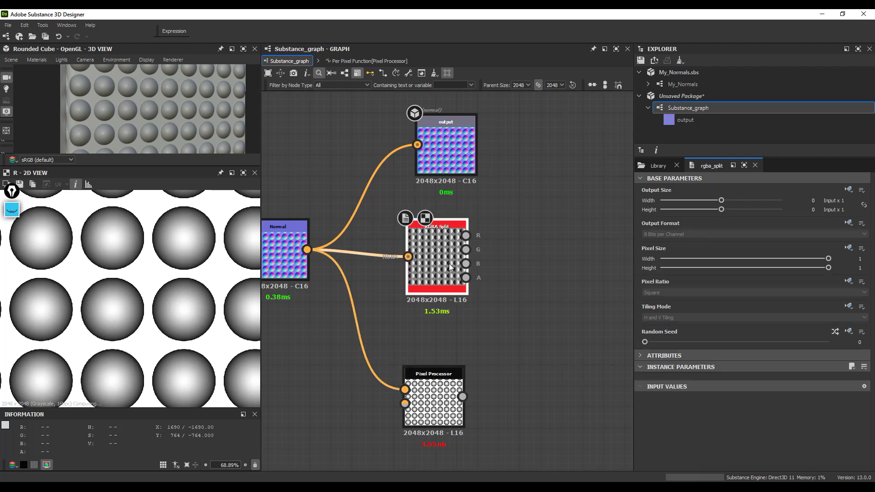
Open the Pixel Processor's per-pixel function for editing at its final Square Root output node
left_click(453, 393)
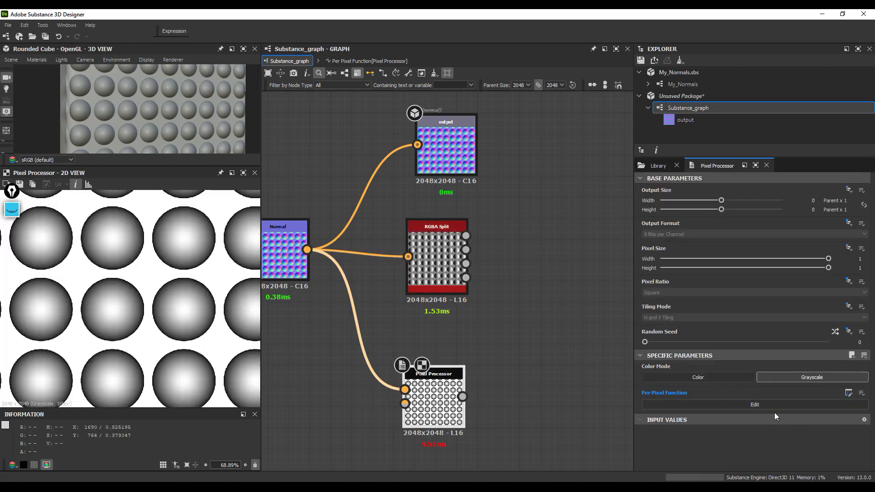
left_click(772, 405)
middle_click_drag(413, 306, 453, 305)
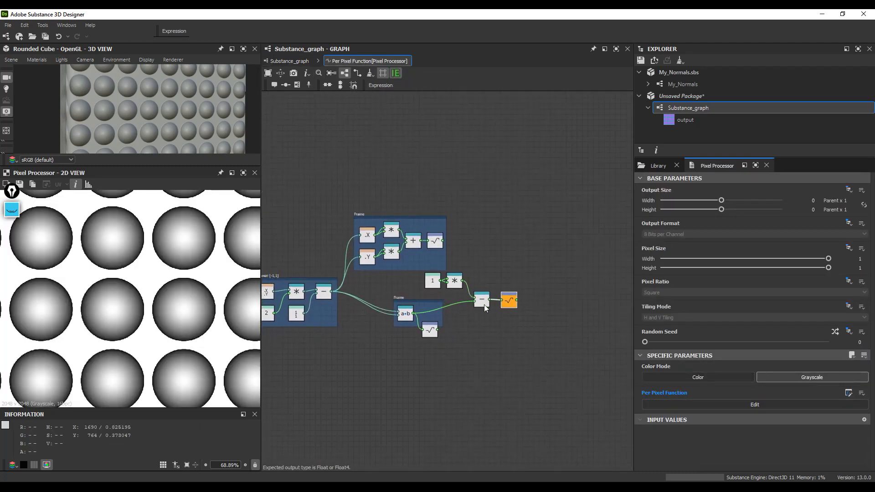
scroll(511, 303, "up", 3)
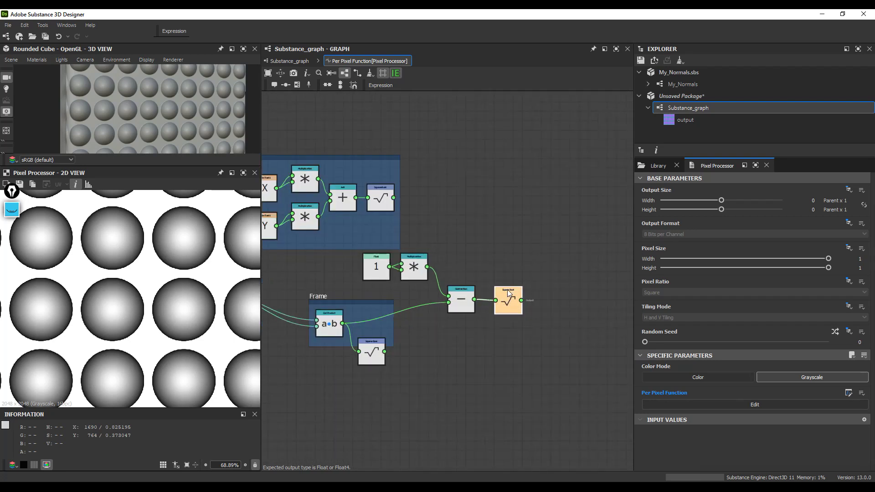
Examine the [-1,1] conversion frame and how it connects to the rest of the per-pixel function
scroll(504, 301, "down", 3)
middle_click_drag(501, 301, 530, 265)
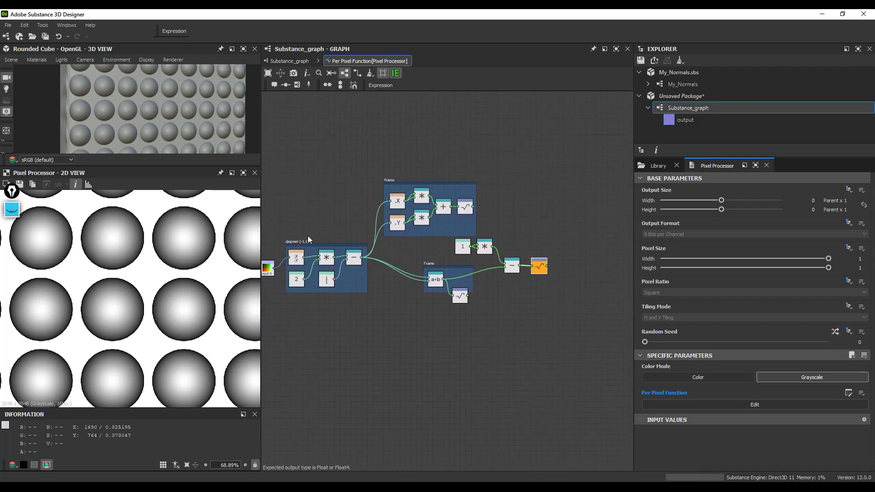
scroll(352, 231, "up", 2)
scroll(343, 227, "up", 1)
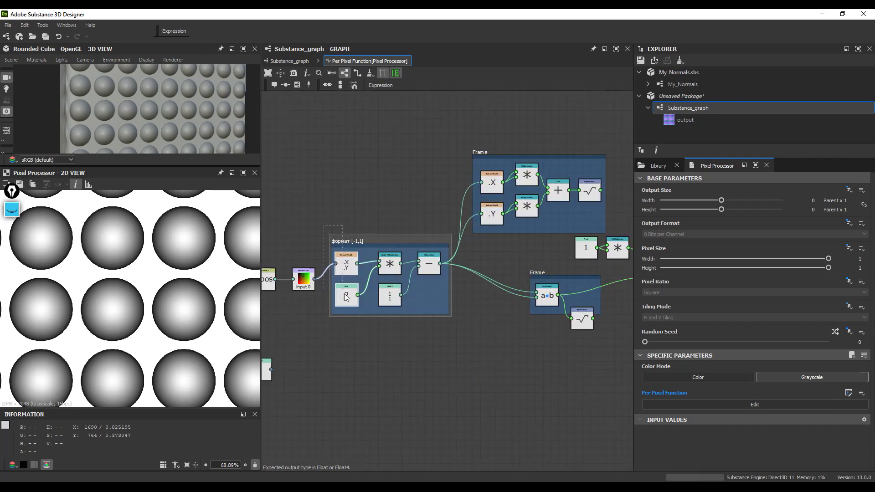
scroll(349, 246, "up", 2)
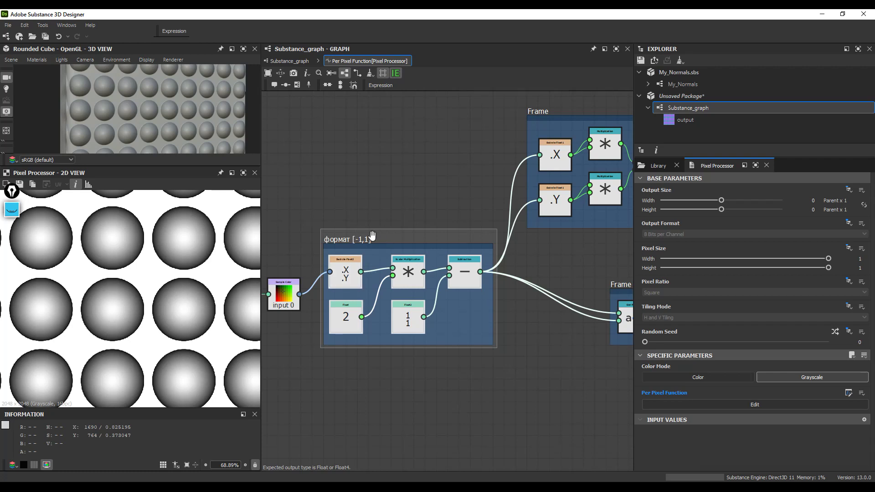
scroll(369, 239, "down", 2)
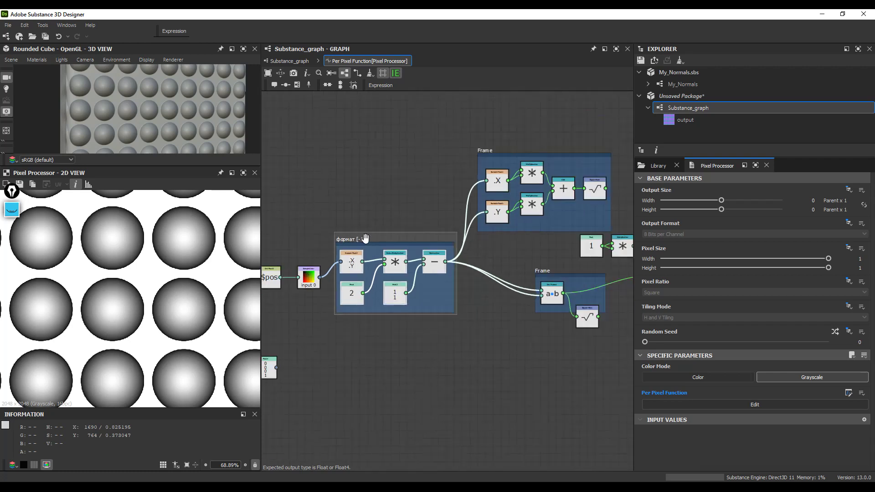
scroll(369, 288, "up", 1)
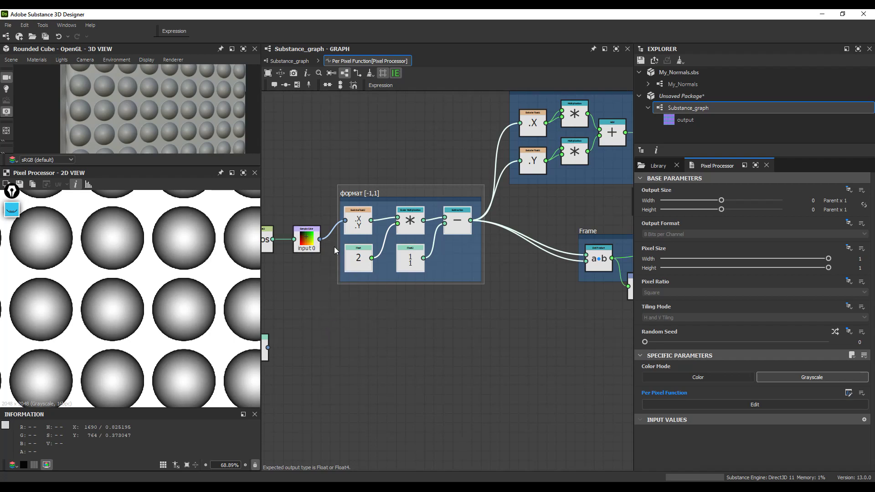
Branch a new Swizzle Float2 node off the Sample Color output and place it below the [-1,1] frame
left_click_drag(321, 240, 337, 330)
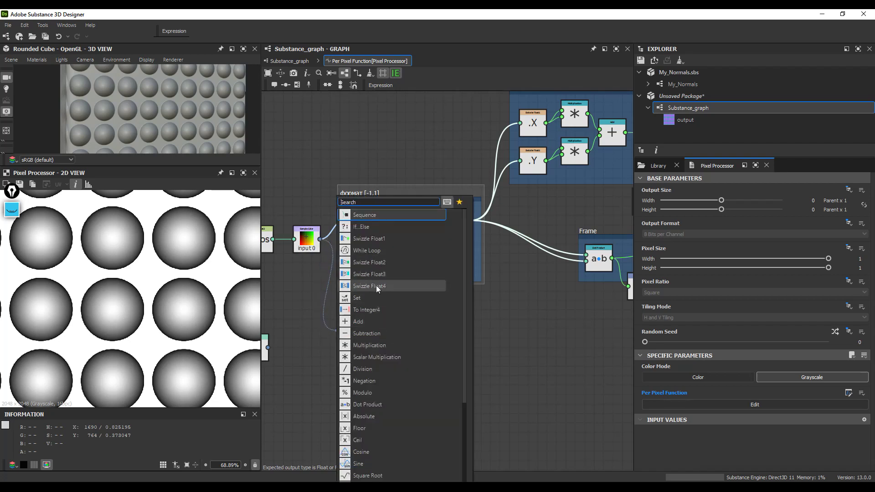
left_click(369, 263)
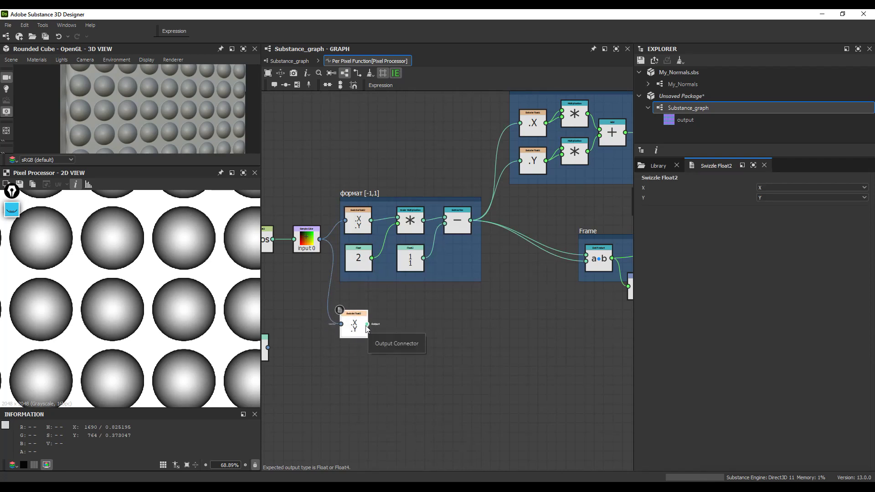
left_click_drag(371, 319, 377, 337)
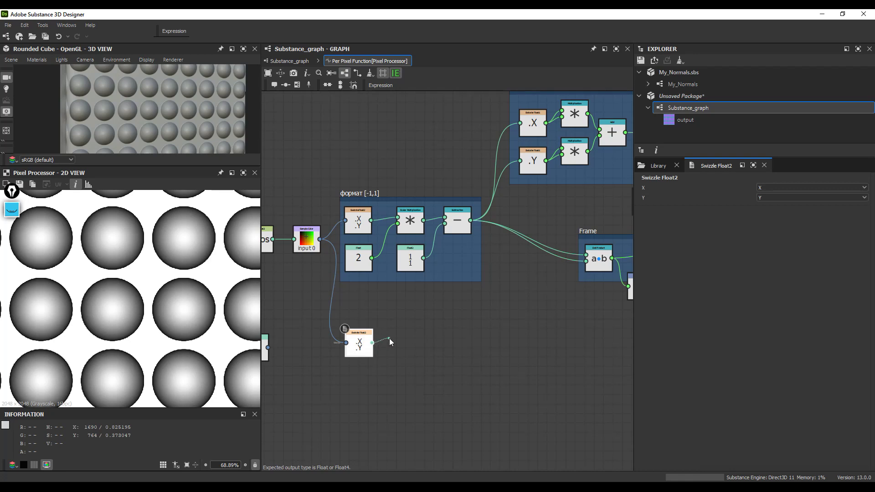
Feed the lower Swizzle Float2 into a new Add node, discarding the mistakenly created Subtraction
left_click_drag(389, 339, 390, 338)
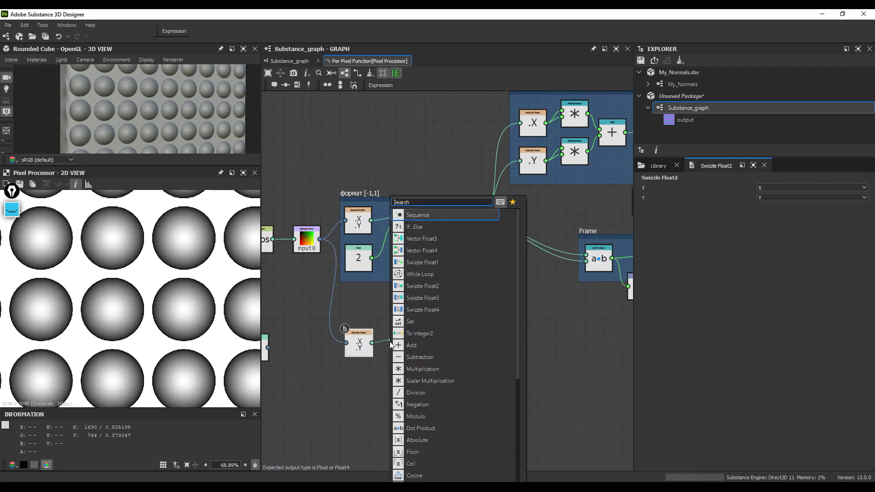
left_click(429, 358)
key("Delete")
left_click_drag(372, 342, 391, 343)
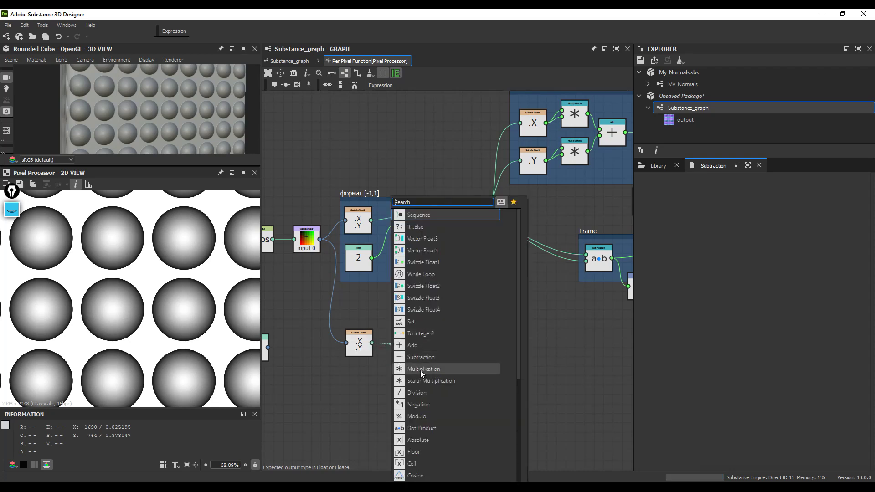
left_click(422, 345)
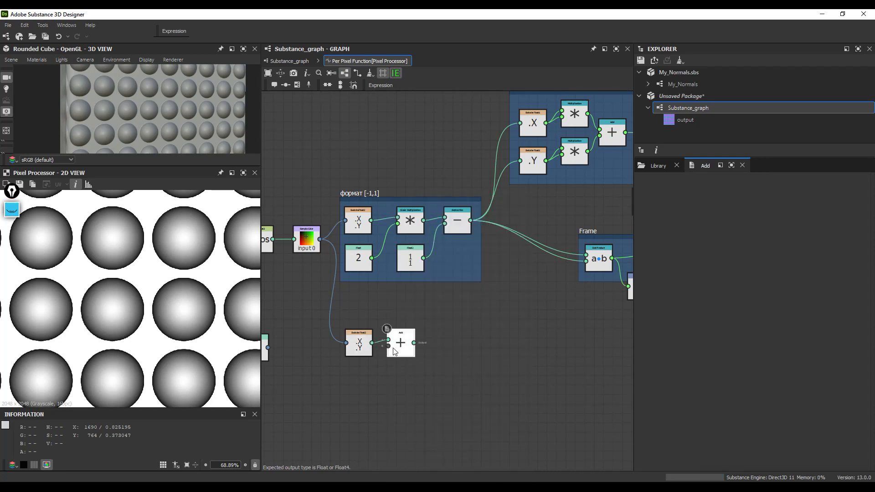
Supply the Add node's second input with a new Float2 constant set to 1, 1 and align it under the Swizzle
right_click(364, 378)
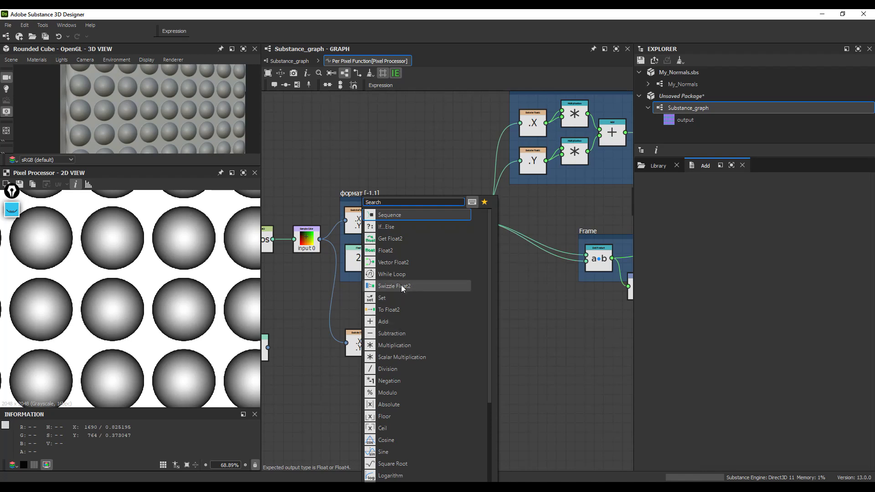
left_click(385, 250)
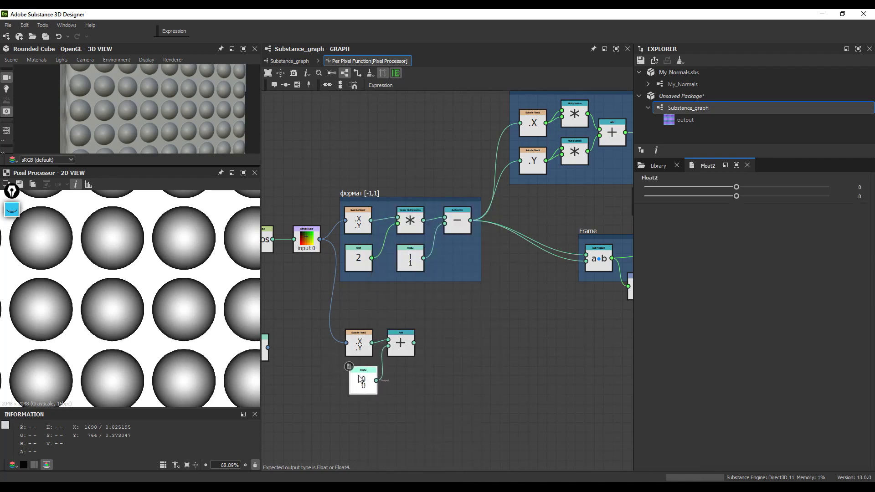
left_click(860, 188)
type("1")
key("Tab")
type("1")
key("Return")
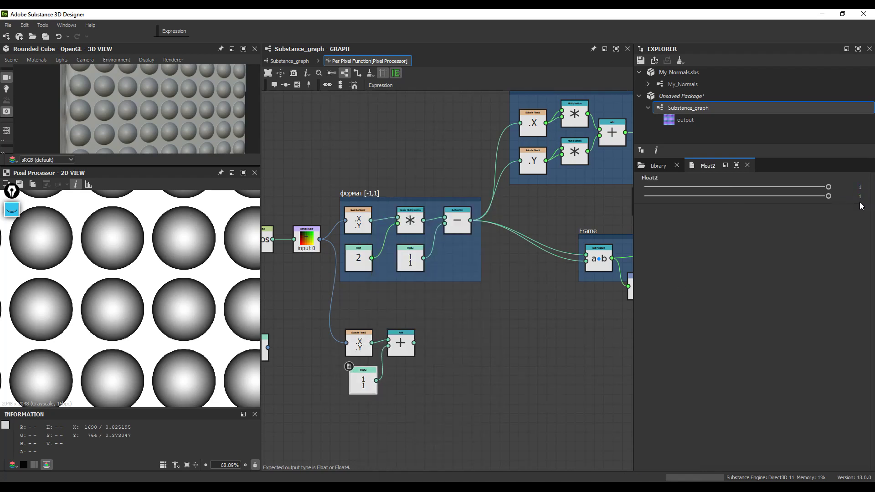
left_click_drag(367, 385, 362, 385)
Connect the [-1,1] frame's Subtraction output to the lower Swizzle Float2 and feed the Add result into a new Division node
left_click(404, 350)
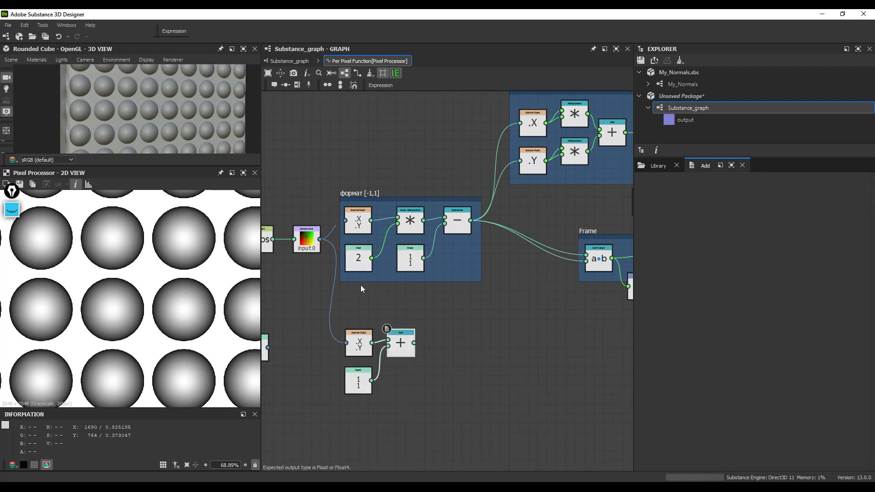
left_click_drag(465, 279, 346, 343)
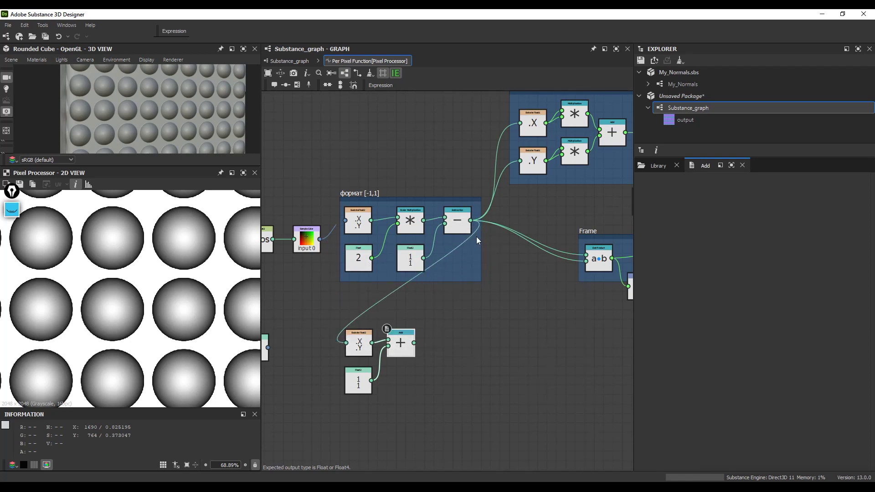
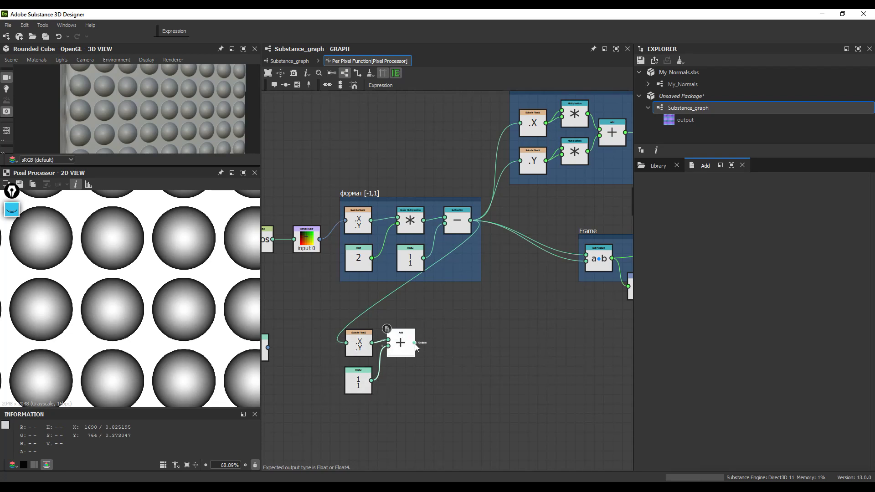
left_click_drag(413, 343, 433, 345)
left_click(474, 393)
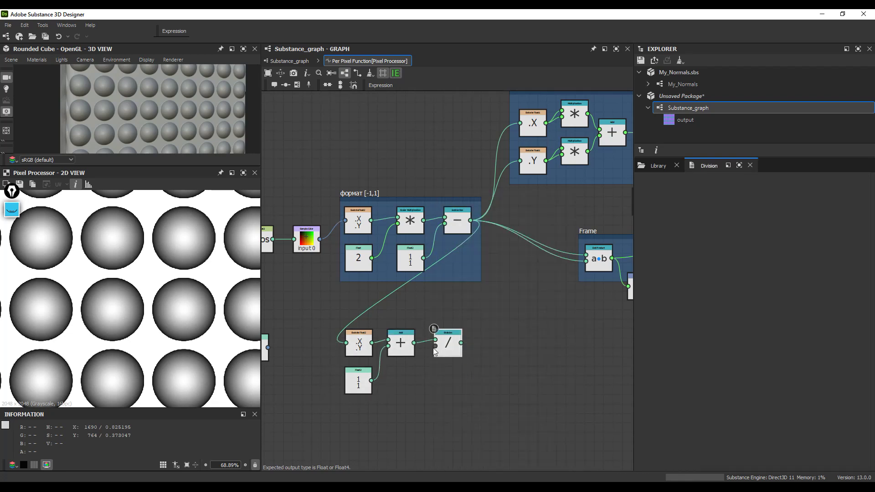
Supply the Division node's divisor with a new Float2 constant set to 2, 2
key("space")
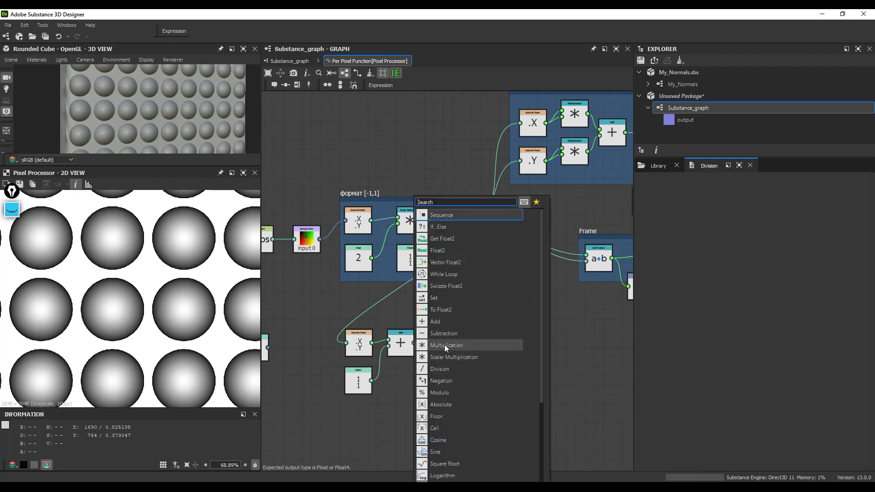
left_click(444, 253)
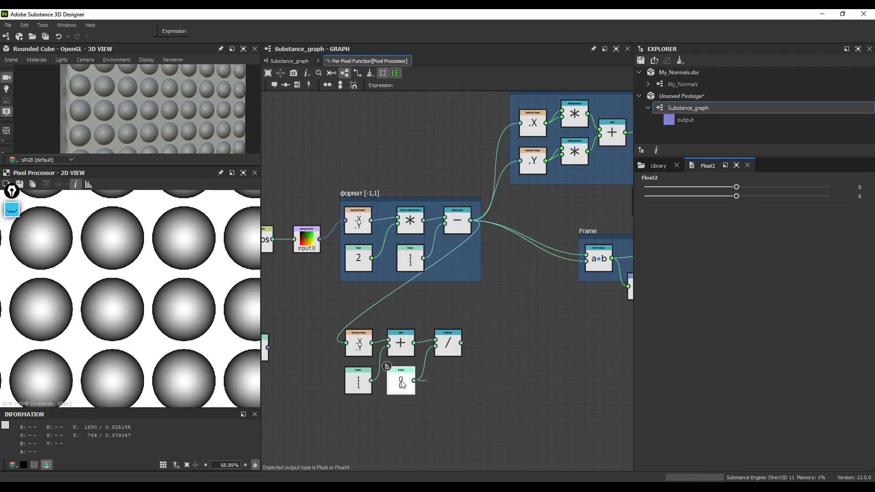
left_click(860, 187)
type("2")
key("Return")
left_click(864, 197)
type("2")
key("Return")
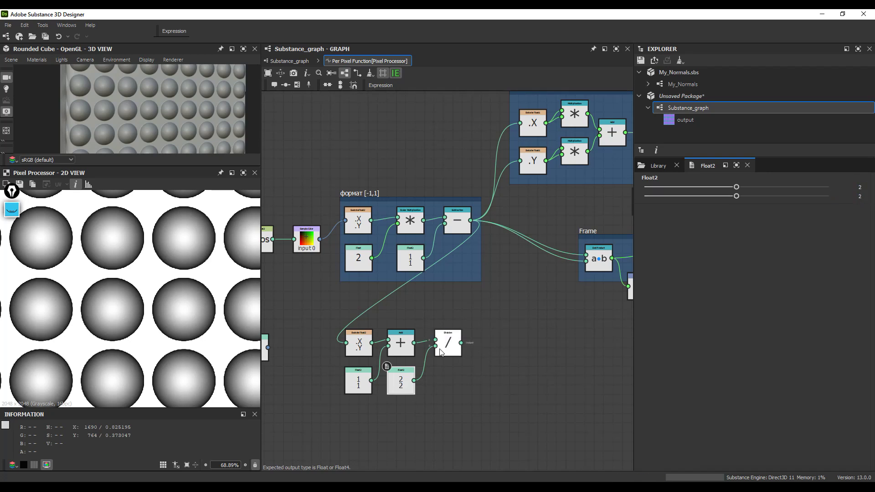
Try a Scalar Multiplication node on the Add output as an alternative to the Division
scroll(440, 352, "up", 2)
left_click(459, 341)
scroll(457, 341, "down", 3)
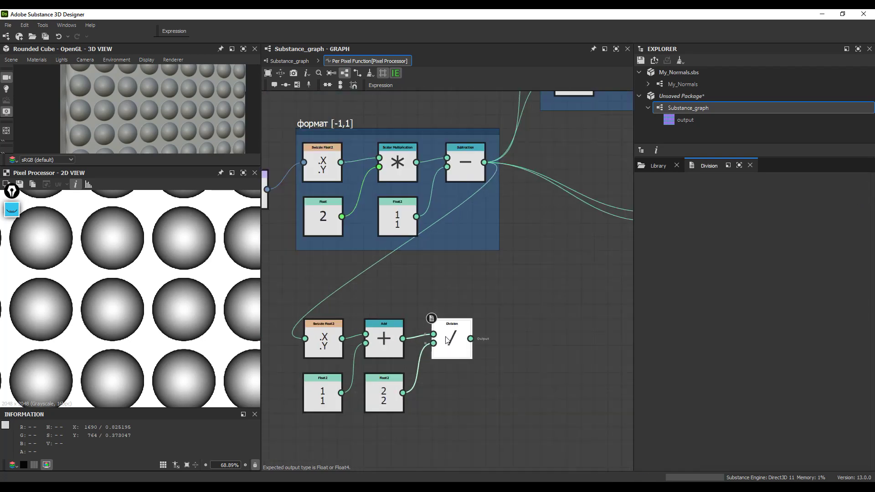
mouse_move(449, 343)
left_mouse_down()
mouse_move(450, 362)
mouse_move(446, 328)
left_mouse_up()
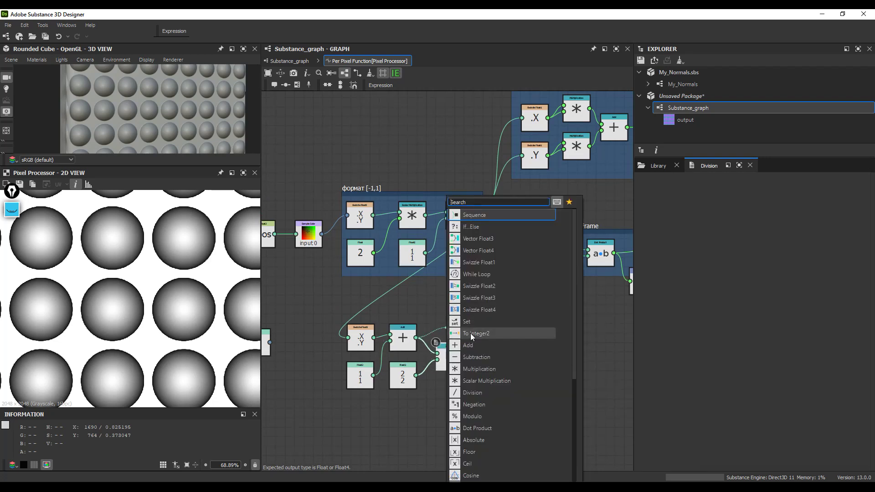
left_click(487, 381)
left_click_drag(458, 335, 512, 340)
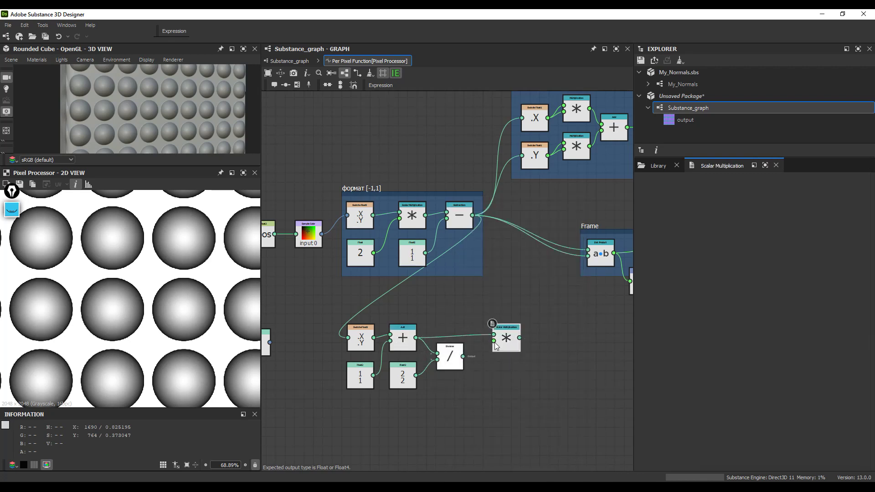
Supply the Scalar Multiplication's scalar input with a new Float constant set to 0.5
scroll(498, 344, "up", 2)
left_click_drag(493, 339, 473, 396)
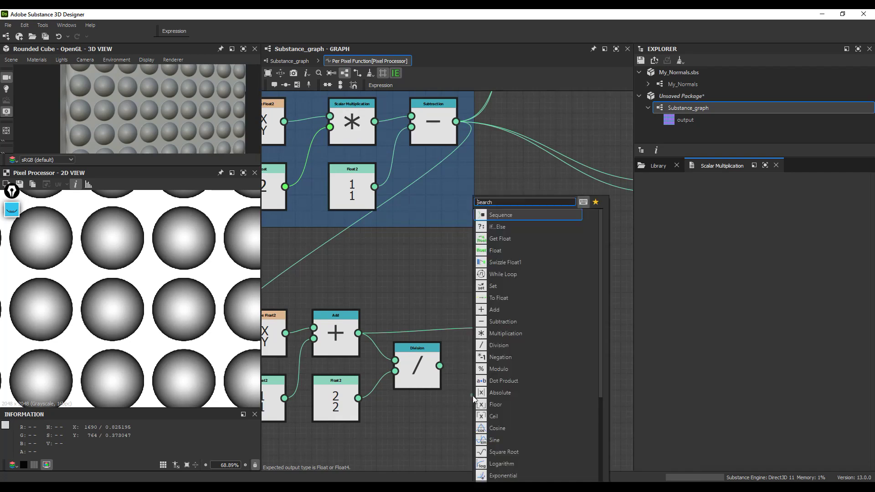
left_click(495, 250)
left_click_drag(452, 398, 434, 431)
left_click_drag(737, 187, 759, 186)
double_click(858, 186)
type("5")
key("Return")
scroll(508, 386, "down", 2)
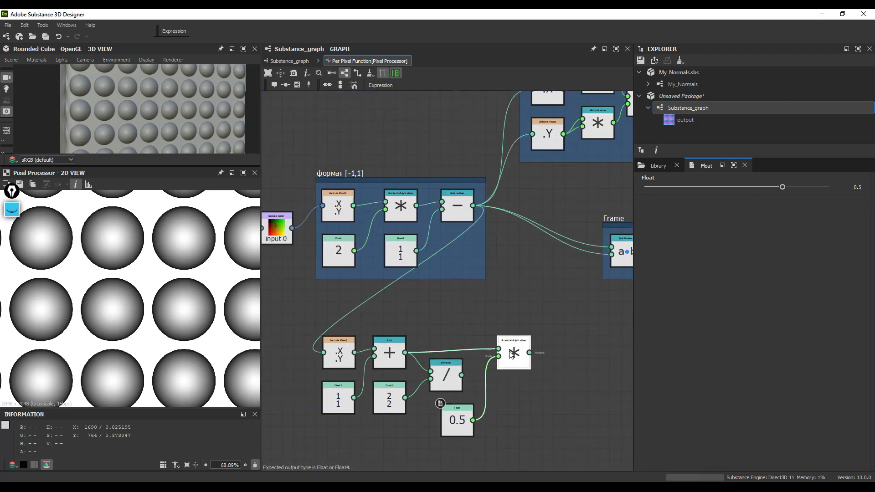
Delete the alternative Scalar Multiplication node and its 0.5 Float constant
left_click(513, 356)
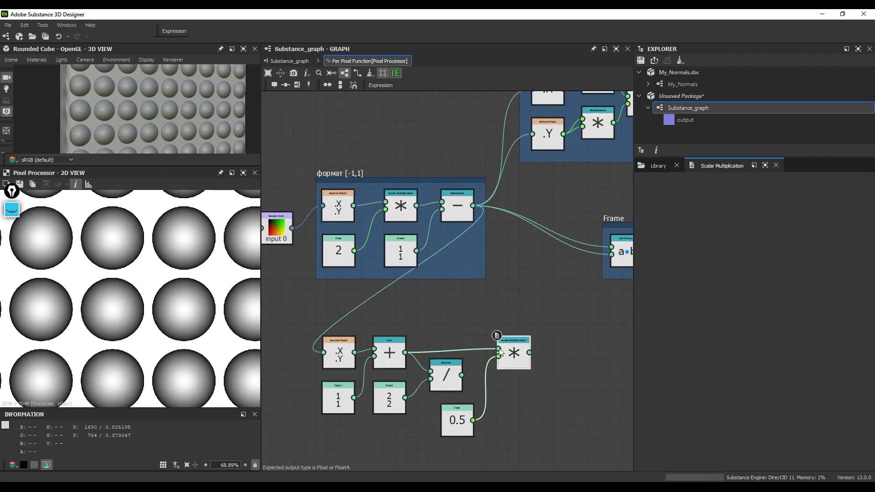
key("Delete")
left_click(470, 420)
key("Delete")
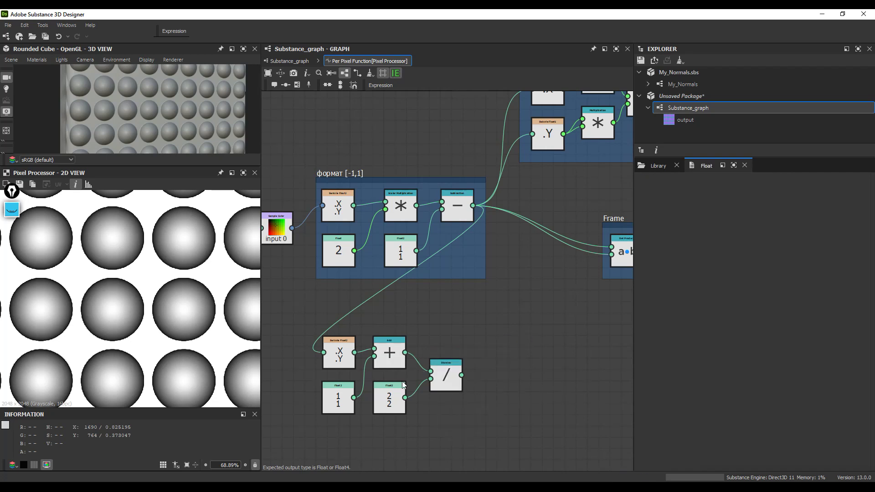
Enclose the lower Swizzle, Add, Division and two Float2 nodes in a new frame
scroll(394, 393, "up", 1)
left_click(456, 375)
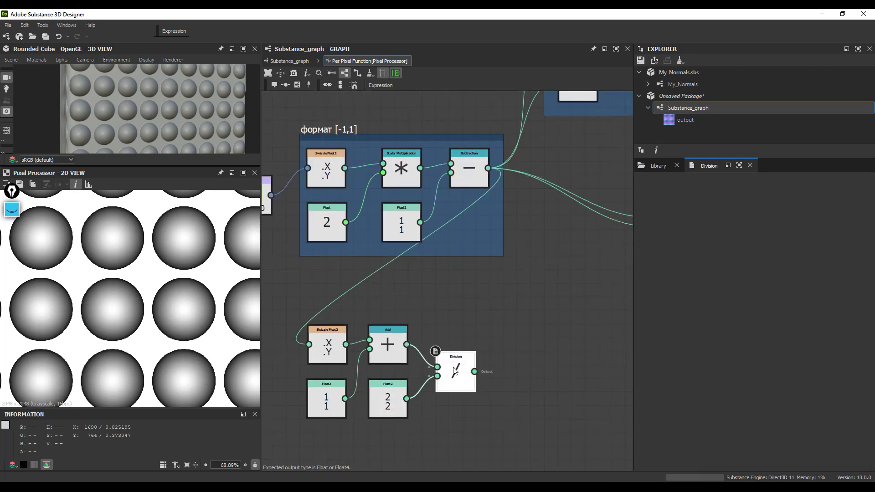
scroll(453, 345, "down", 1)
left_click_drag(491, 309, 329, 414)
key("space")
type("frame")
key("Return")
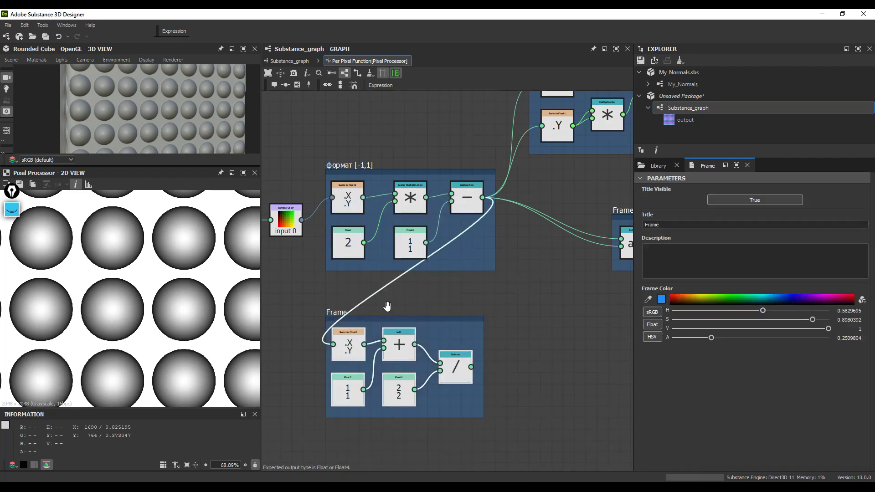
Title the new frame around the Add and Division nodes "0,1"
left_click(337, 310)
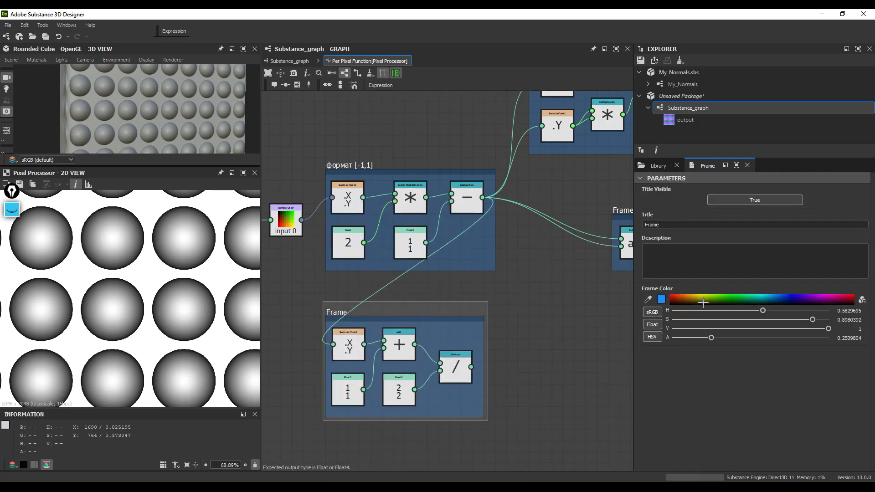
double_click(652, 225)
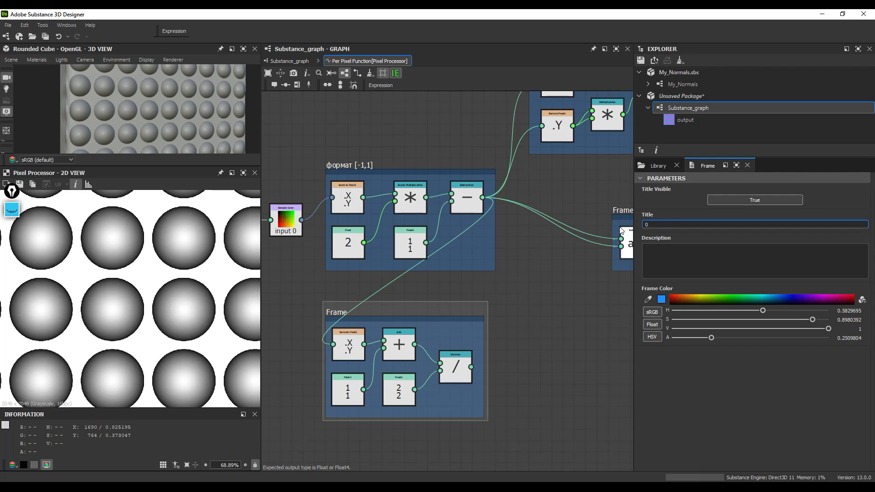
left_click(541, 315)
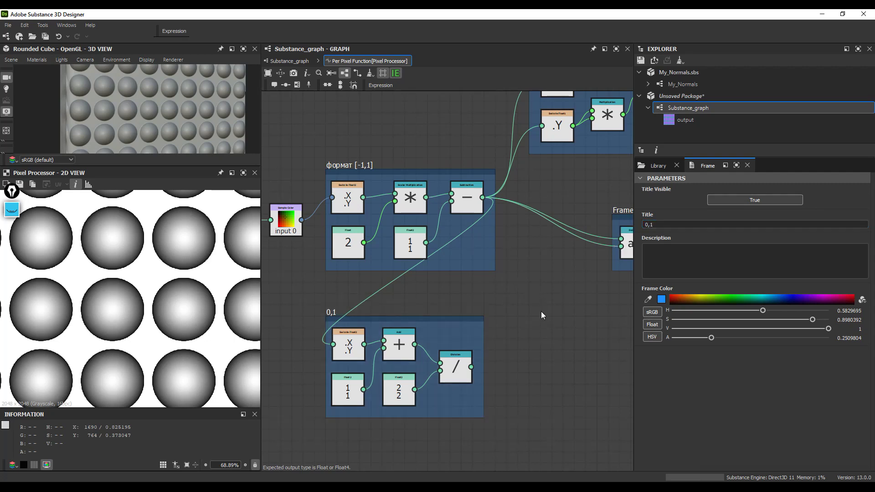
scroll(461, 335, "down", 2)
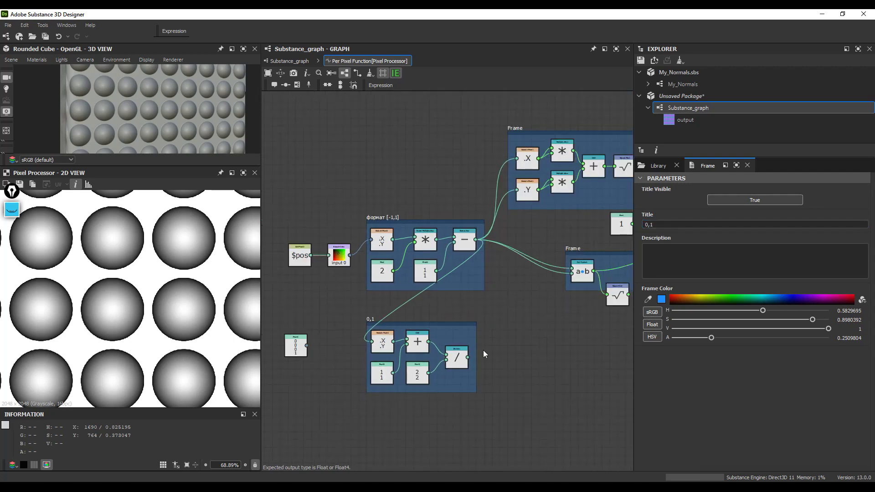
scroll(462, 359, "up", 2)
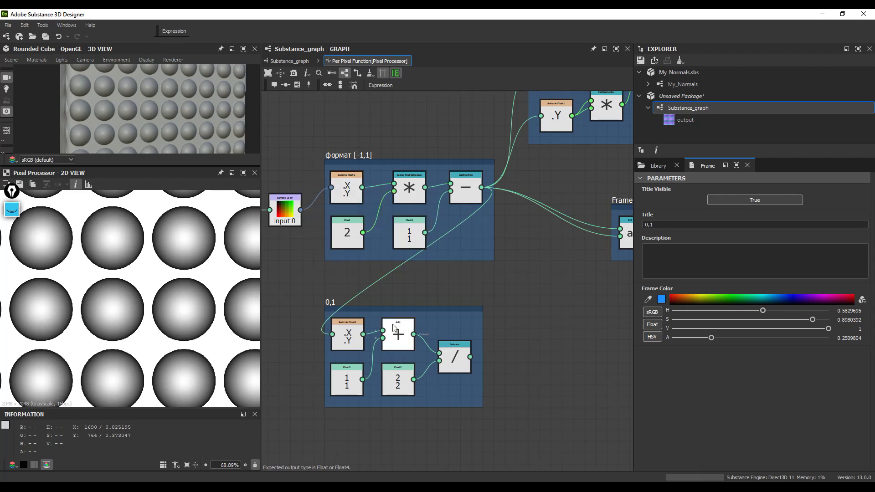
Move the "0,1" frame with its nodes to just after the orange output Square Root node
scroll(374, 297, "down", 2)
middle_click_drag(374, 297, 321, 285)
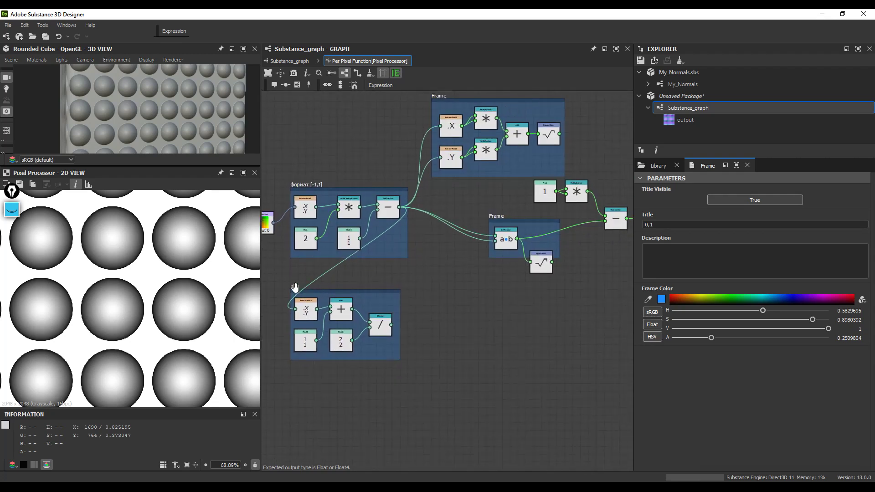
left_click_drag(297, 291, 584, 309)
middle_click_drag(584, 309, 456, 285)
left_click_drag(454, 273, 562, 203)
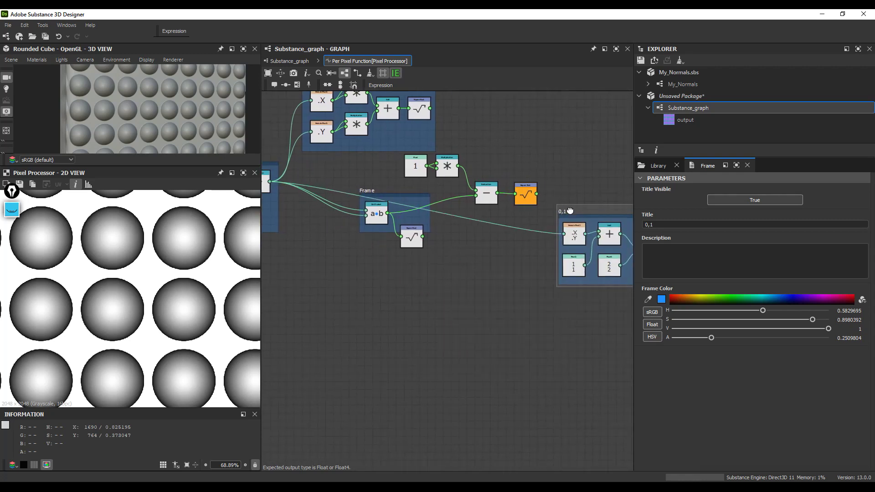
Try feeding the output Square Root's result into the Swizzle Float2 inside the "0,1" frame
scroll(561, 203, "up", 2)
middle_click_drag(562, 203, 449, 195)
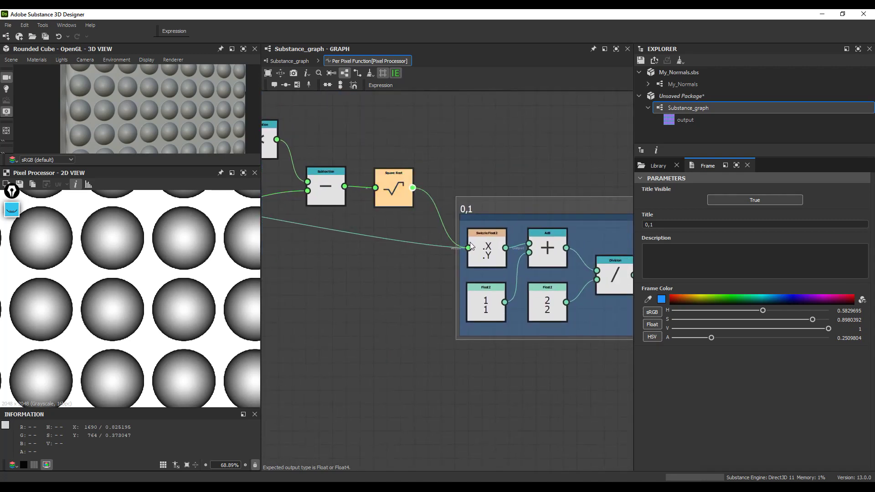
scroll(431, 259, "down", 2)
middle_click_drag(460, 252, 439, 246)
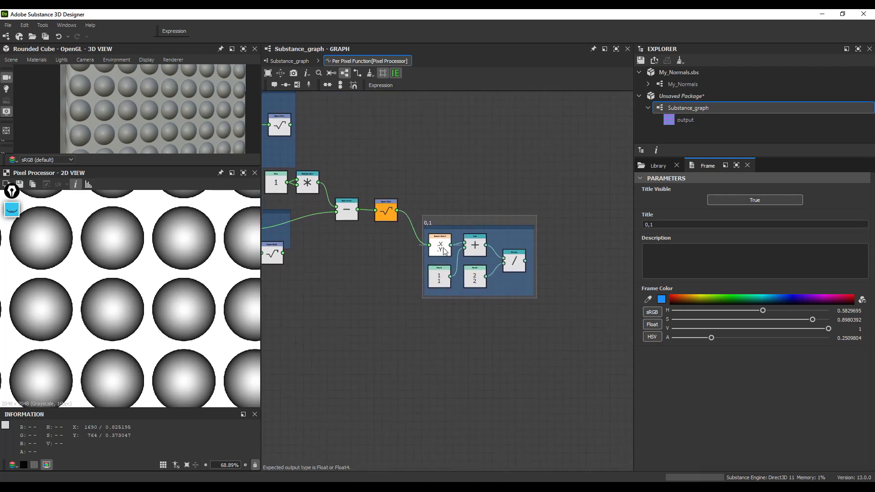
left_click_drag(434, 221, 431, 209)
scroll(385, 208, "up", 3)
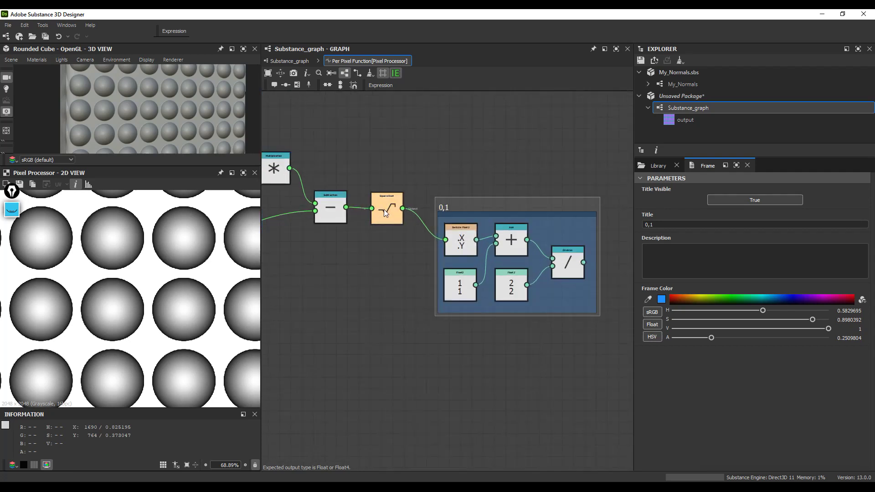
Move the "0,1" frame lower and delete the link between the Square Root and its Swizzle Float2
left_click(385, 209)
scroll(438, 255, "down", 2)
left_click_drag(455, 223, 462, 267)
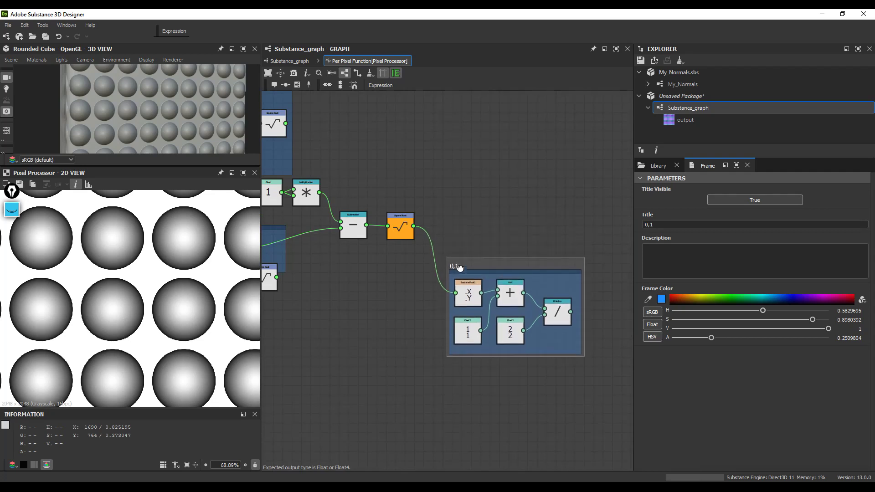
left_click(401, 233)
scroll(410, 227, "up", 1)
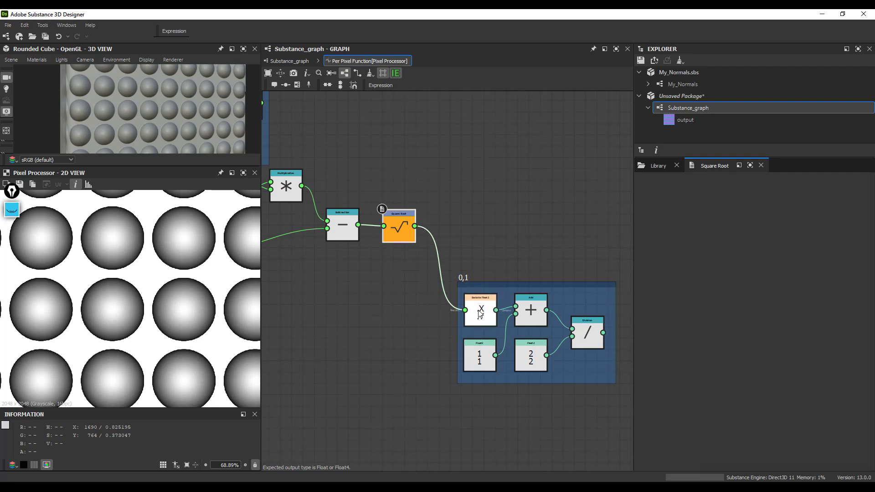
middle_click_drag(490, 298, 475, 304)
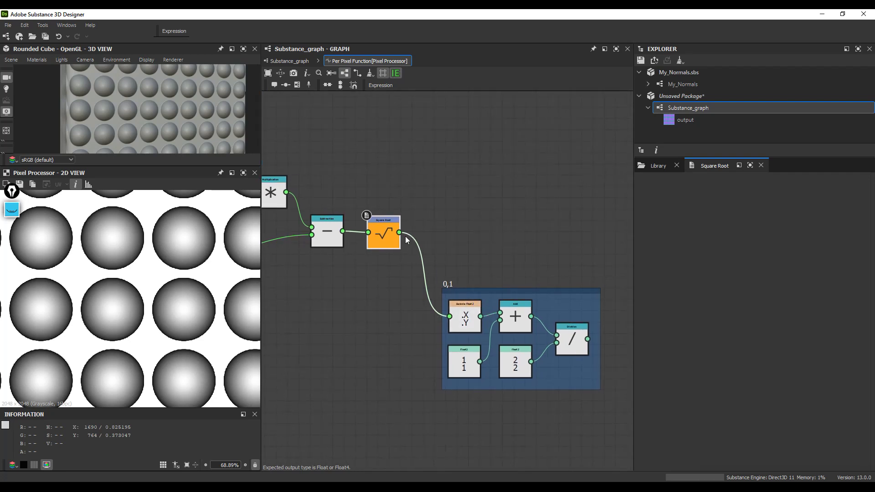
left_click_drag(461, 288, 472, 326)
left_click(426, 256)
key("Delete")
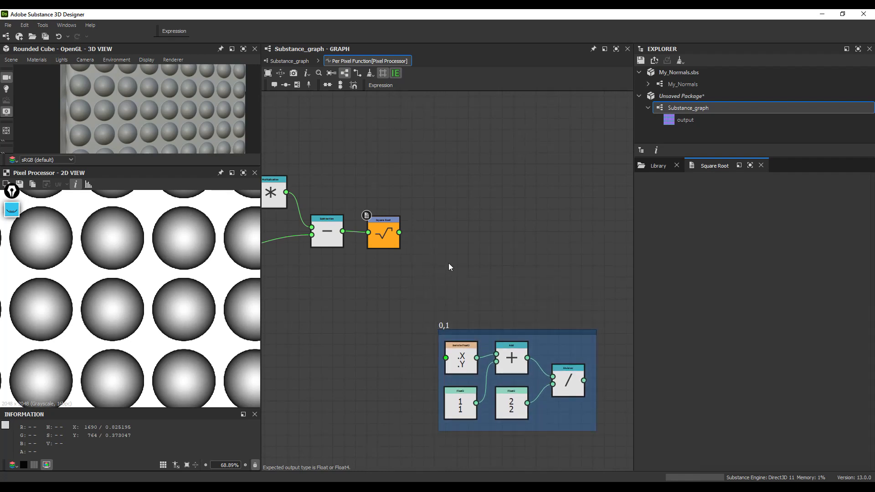
left_click_drag(400, 233, 441, 237)
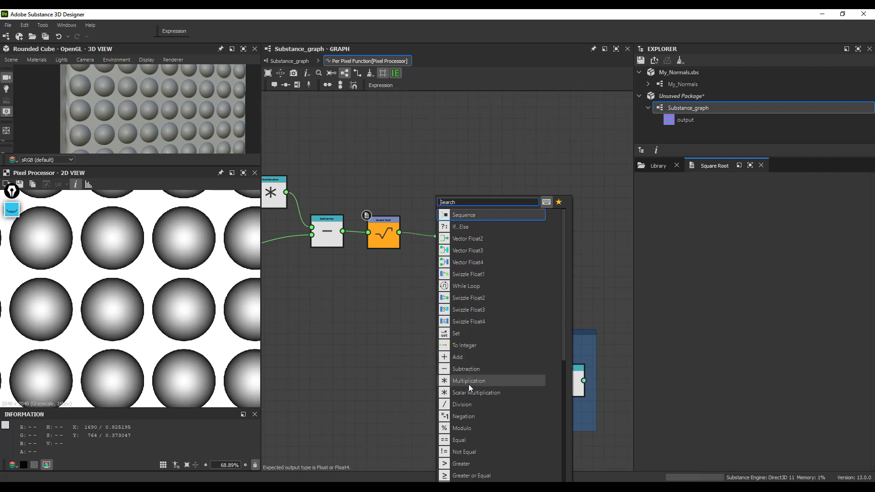
left_click(469, 381)
left_click(440, 225)
key("Delete")
Attach an Add node to the Square Root's output and feed its second input with a Float constant of 1
left_click_drag(400, 232, 396, 274)
left_click(460, 359)
left_click(438, 237)
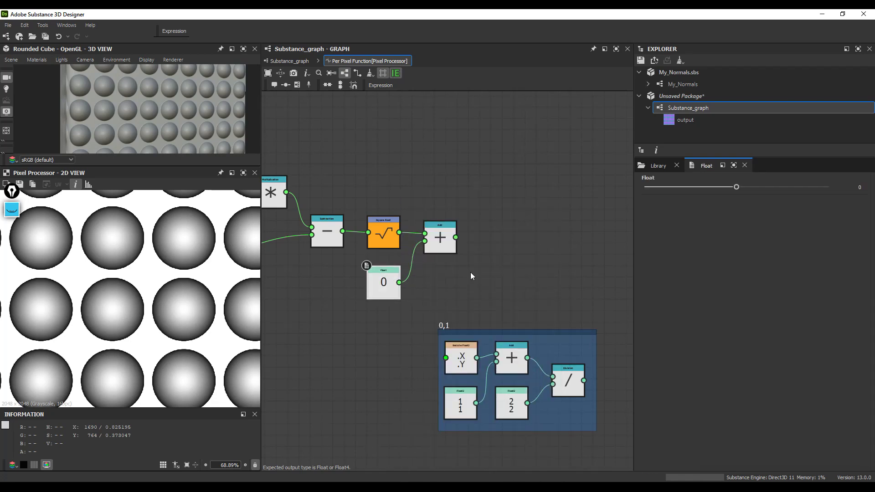
type("1")
key("Return")
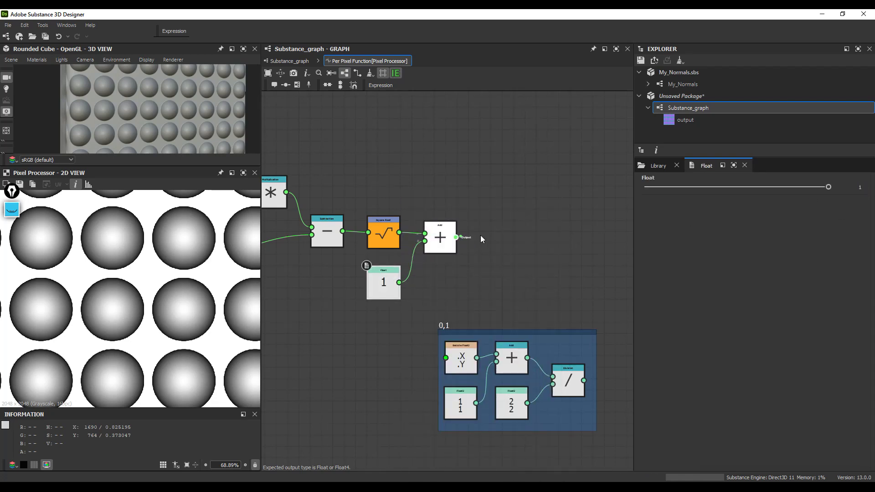
Append a Division node to the new Add node and supply its divisor with a Float constant of 2
left_click_drag(456, 237, 482, 235)
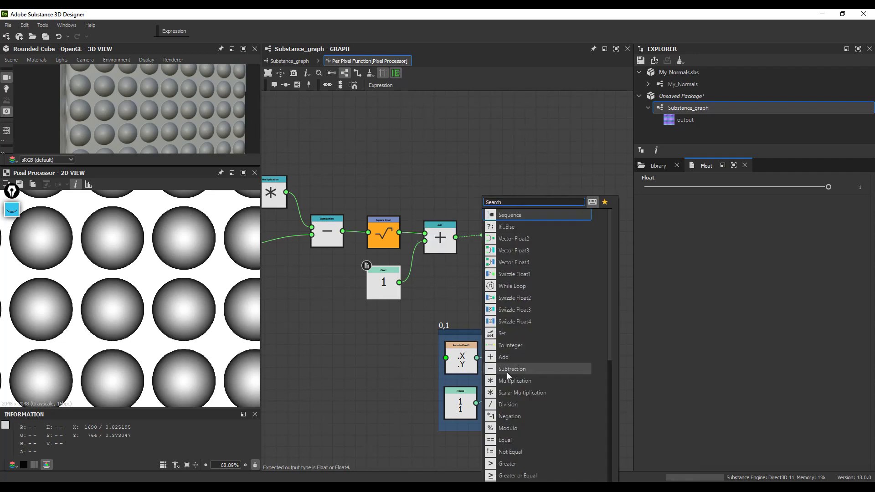
left_click(509, 404)
left_click_drag(481, 242, 448, 288)
left_click(485, 250)
left_click(859, 188)
type("2")
key("Return")
Shift the new Add, Division and two Float nodes away from the Square Root and enclose them in a frame
scroll(504, 268, "down", 1)
left_click_drag(528, 217, 388, 295)
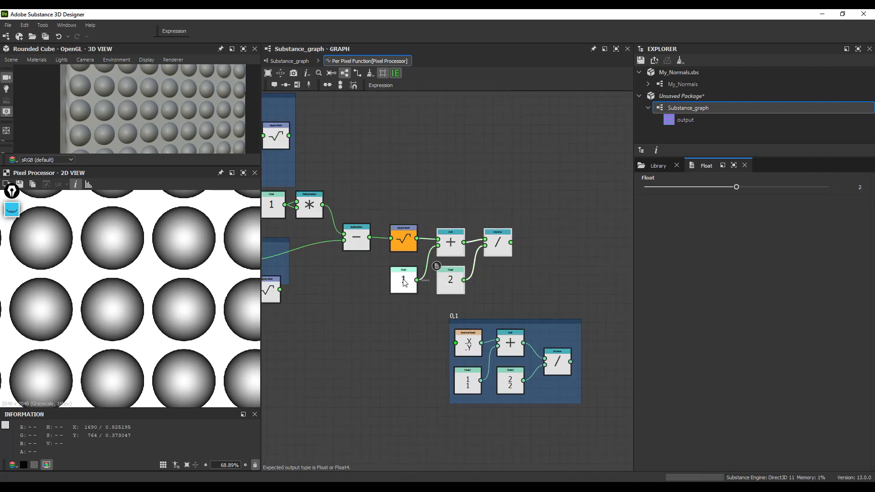
left_click_drag(448, 246, 514, 246)
left_click_drag(592, 206, 449, 302)
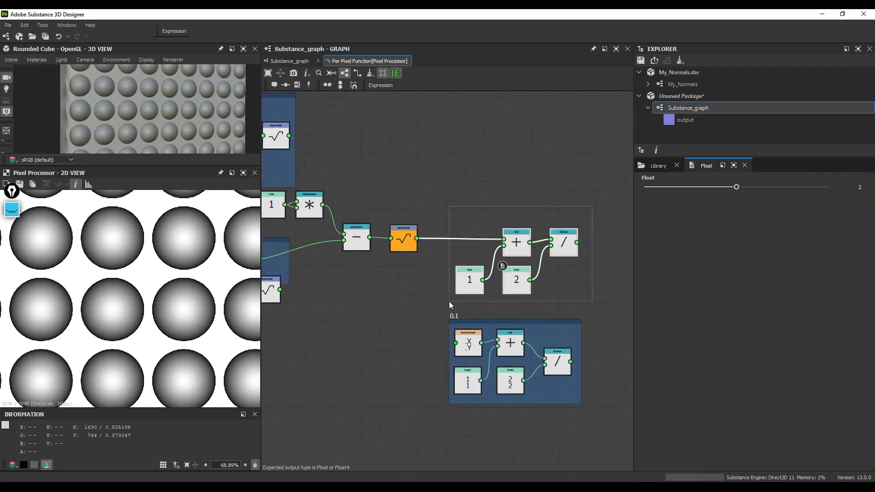
key("space")
type("fr")
left_click(480, 215)
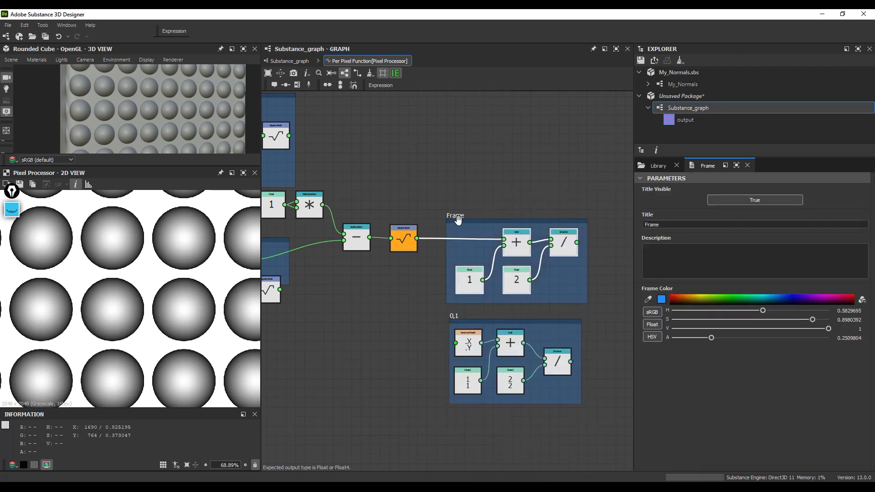
Title the frame around the scalar Add and Division nodes "0,1"
left_click(653, 224)
type("0,1")
key("Return")
left_click(412, 235)
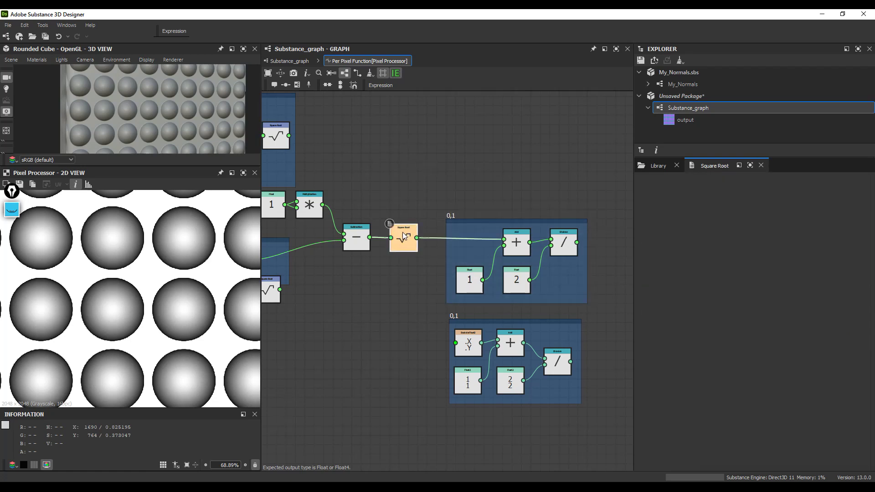
Branch a Swizzle Float3 node off the Sample Color output, below the "формат [-1,1]" frame
scroll(403, 234, "down", 1)
middle_click_drag(396, 229, 402, 231)
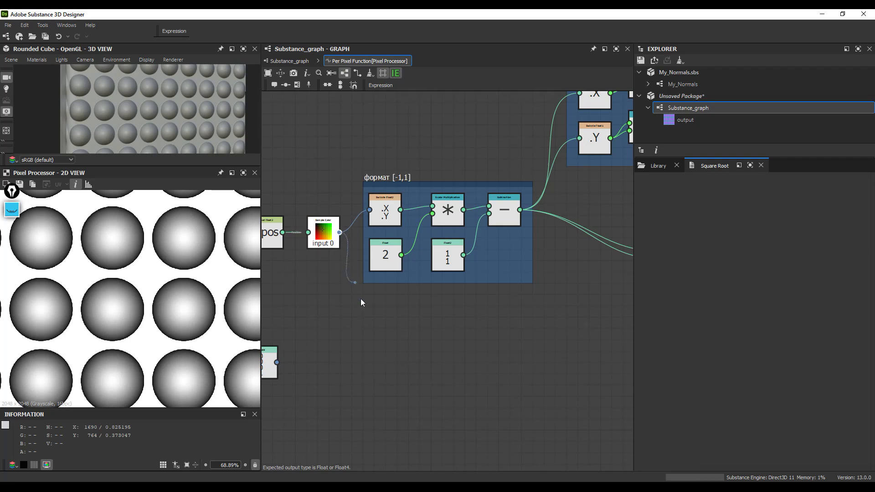
left_click_drag(361, 303, 380, 353)
left_click(408, 262)
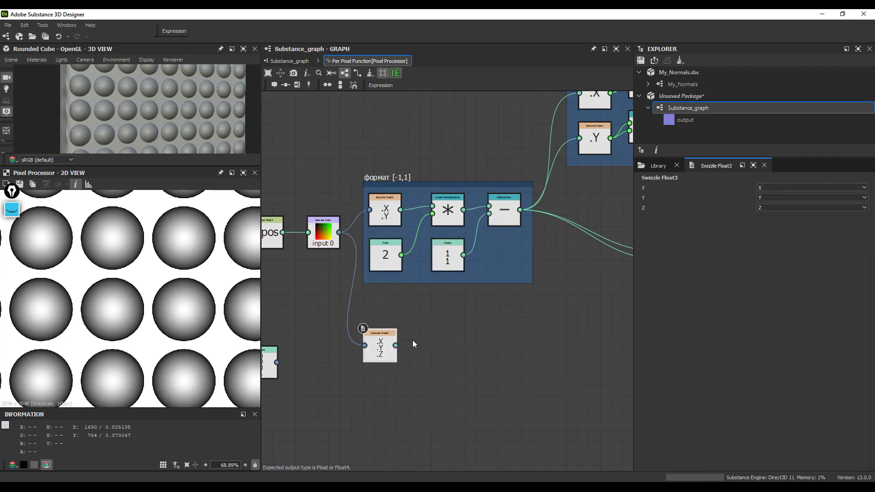
left_click_drag(396, 346, 420, 346)
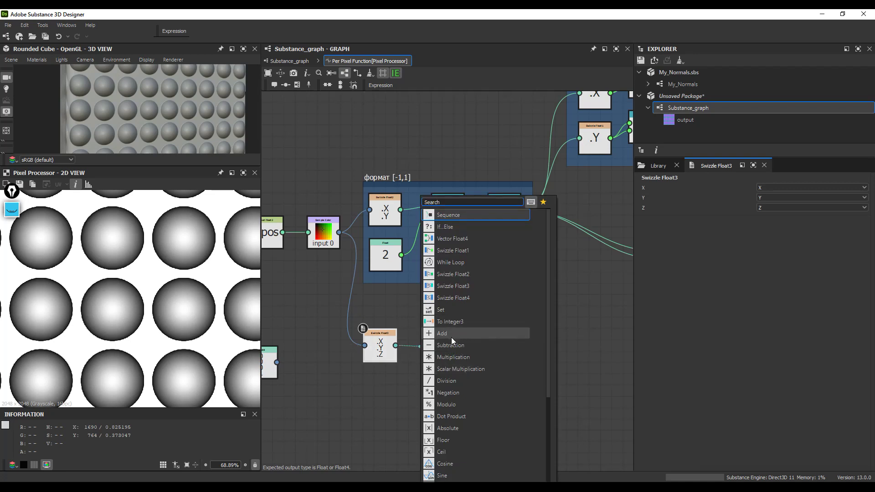
left_click(453, 357)
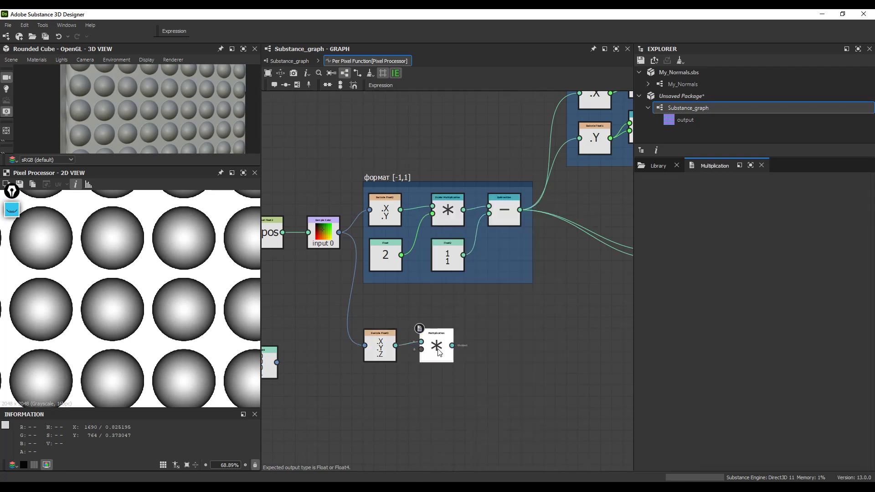
key("ctrl+z")
Connect a Scalar Multiplication node to the Swizzle Float3 and supply its scalar with a Float constant of 2
left_click_drag(395, 345, 427, 344)
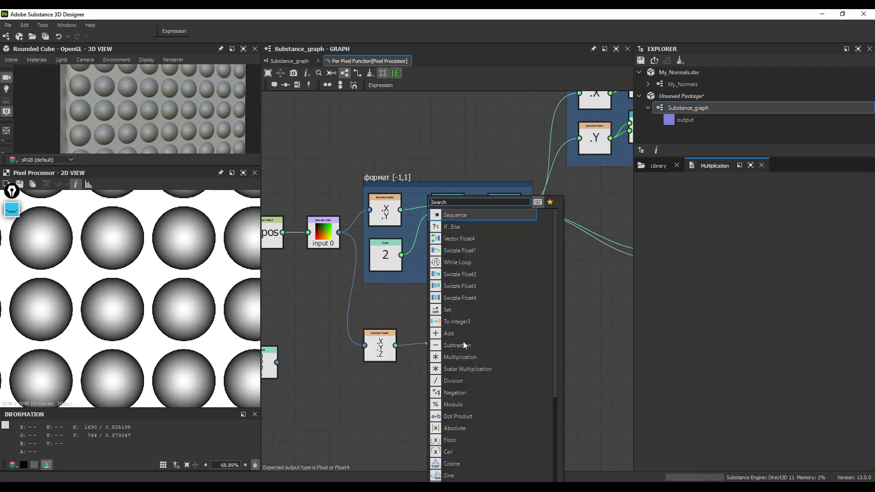
left_click(457, 369)
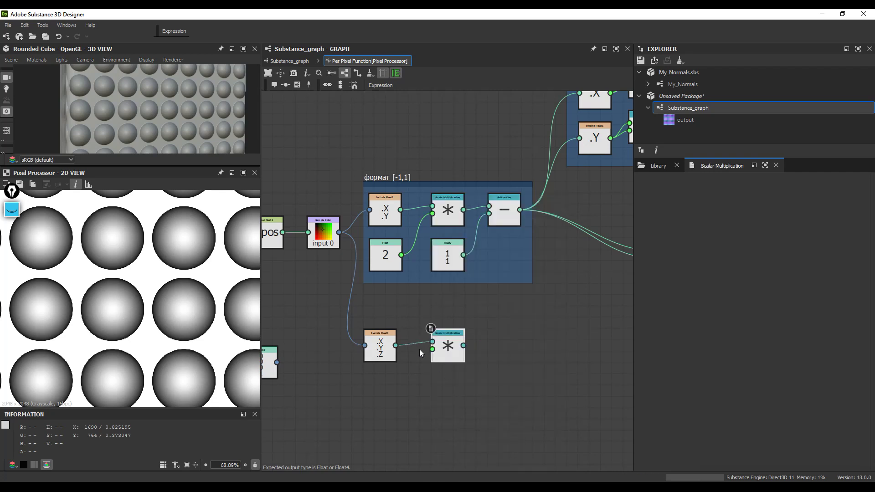
left_click_drag(432, 349, 400, 392)
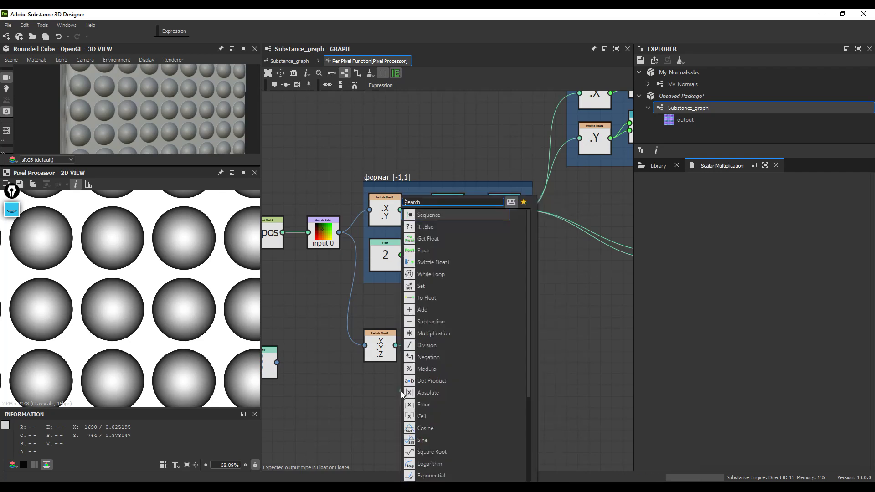
left_click(424, 251)
left_click(856, 186)
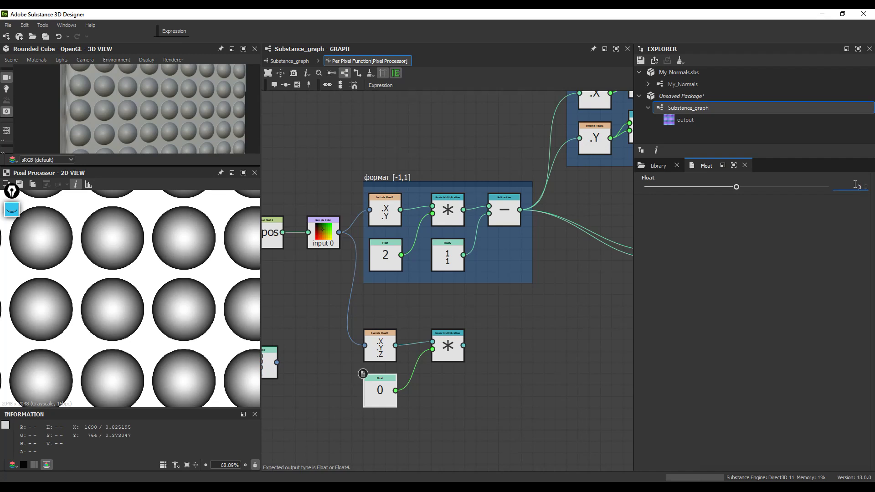
type("20")
key("Return")
type("2")
key("Return")
Append a Subtraction node to the lower Scalar Multiplication and feed its second input a Float3 constant of 1, 1, 1
left_click_drag(464, 346, 484, 352)
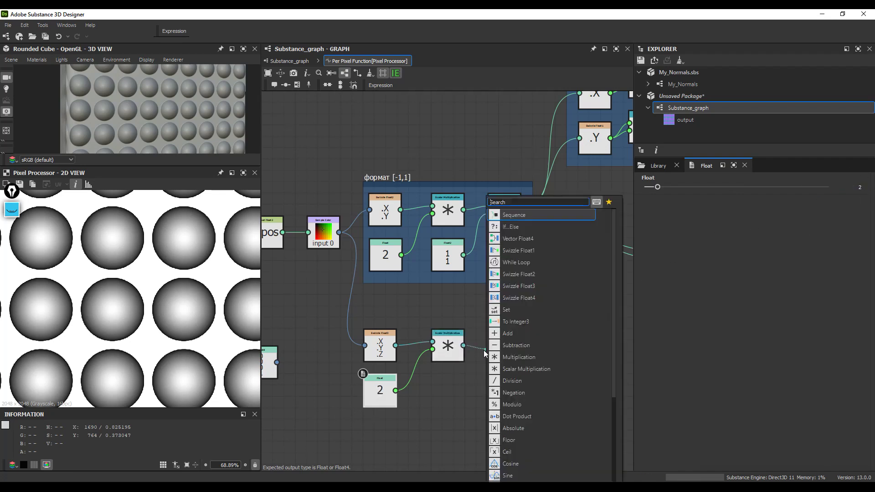
left_click(510, 345)
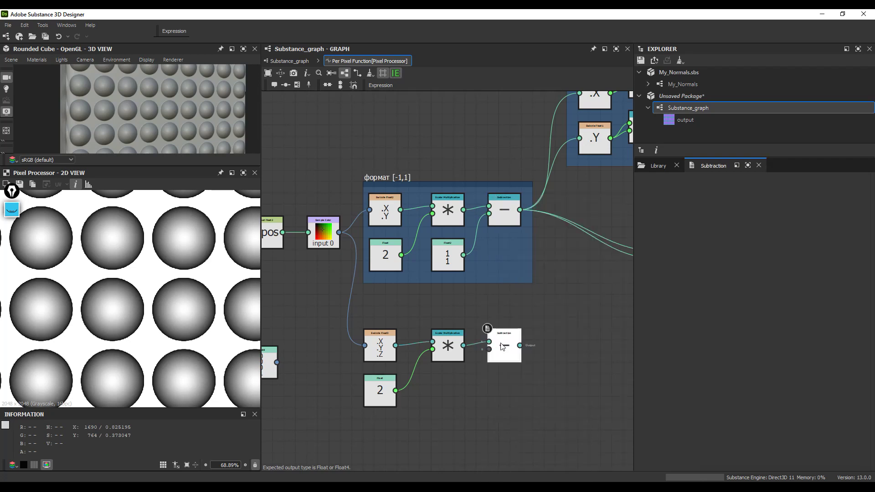
key("space")
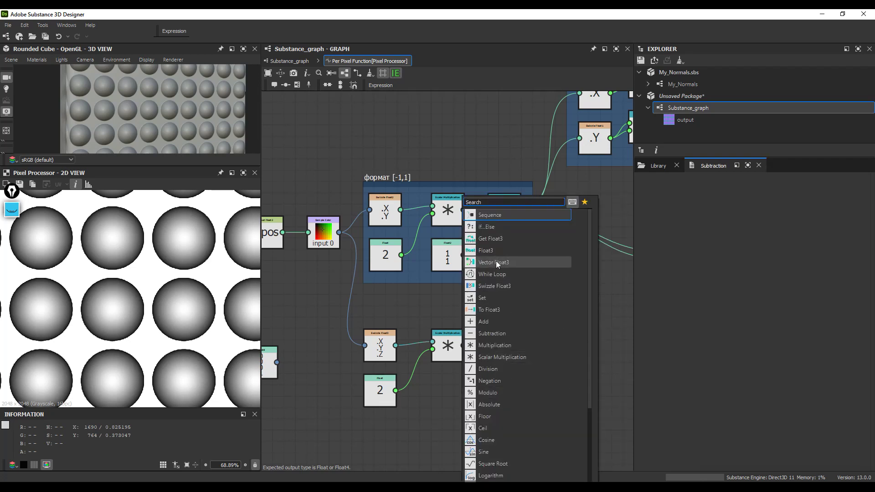
left_click(486, 251)
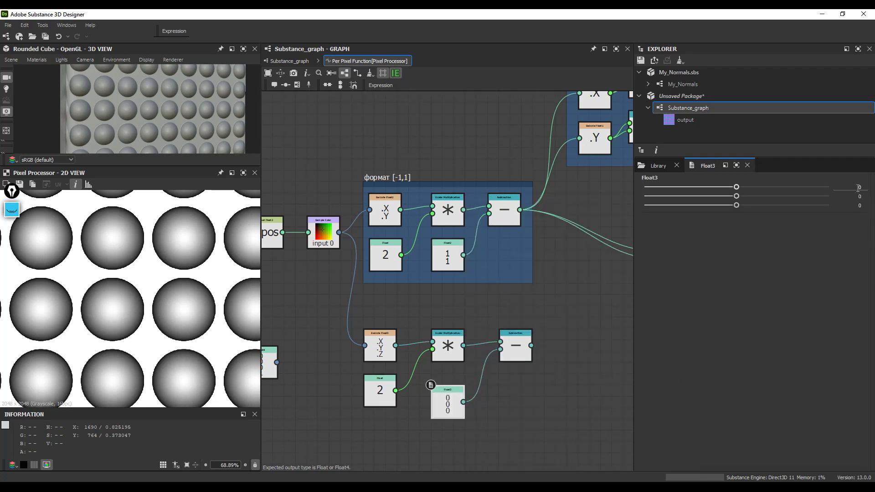
key("Tab")
type("1")
key("Tab")
type("1")
key("Return")
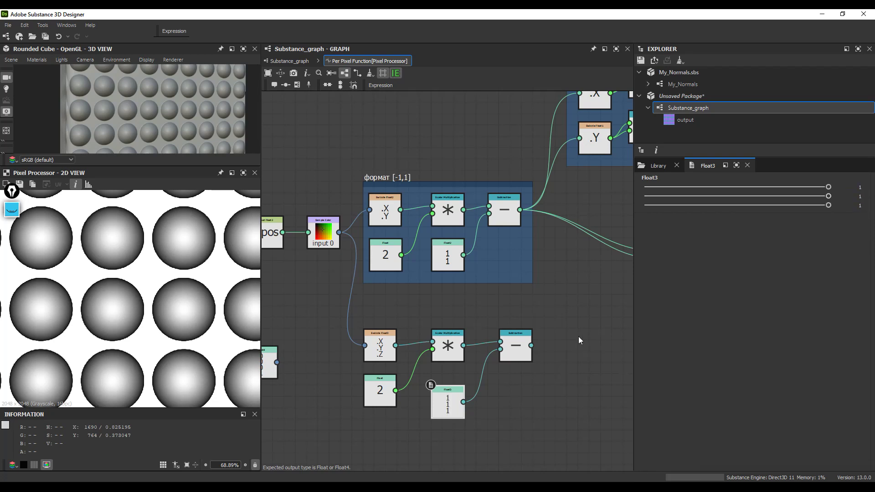
Enclose the Swizzle Float3, Scalar Multiplication, Subtraction and their constant nodes in a new frame
key("space")
type("fr")
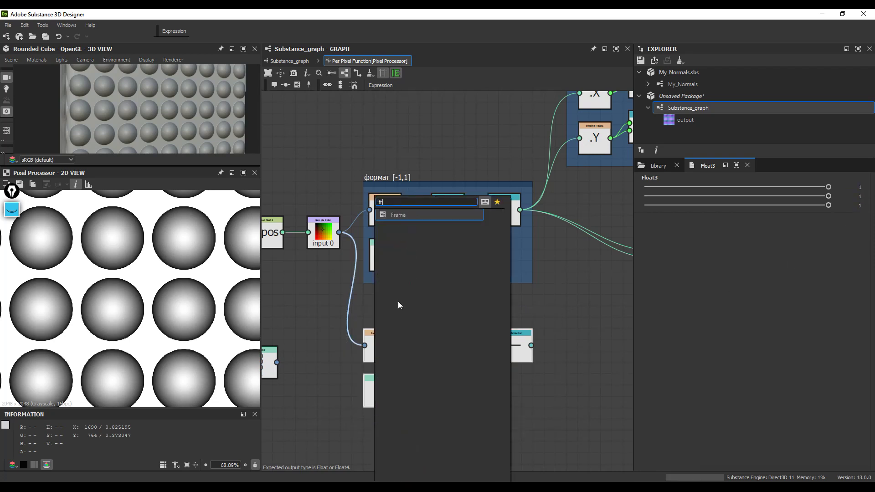
left_click(399, 215)
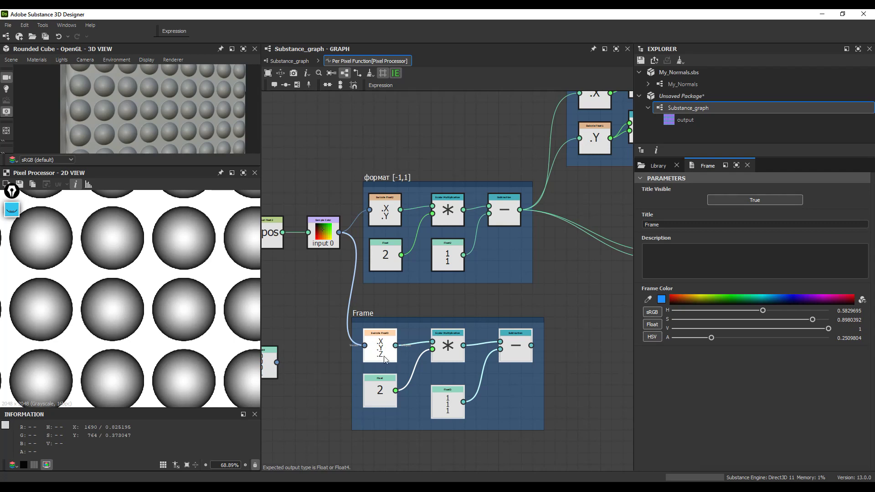
Check the RGBA Split's B output in the main graph and reopen the Pixel Processor's per-pixel function
left_click(290, 62)
double_click(466, 265)
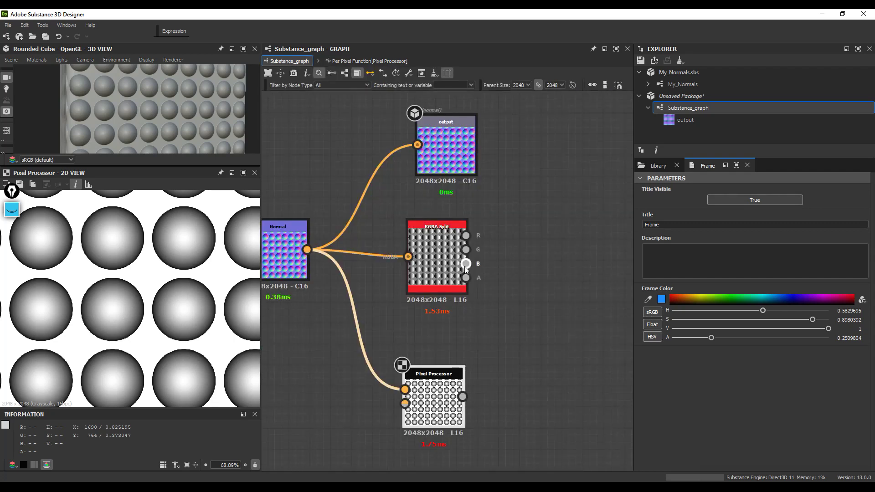
left_click(446, 417)
left_click(778, 405)
Set the Division node in the upper "0,1" frame as the function's output node and return to Substance_graph
scroll(466, 296, "down", 3)
middle_click_drag(625, 309, 501, 315)
scroll(566, 312, "up", 3)
left_click(535, 255)
right_click(540, 259)
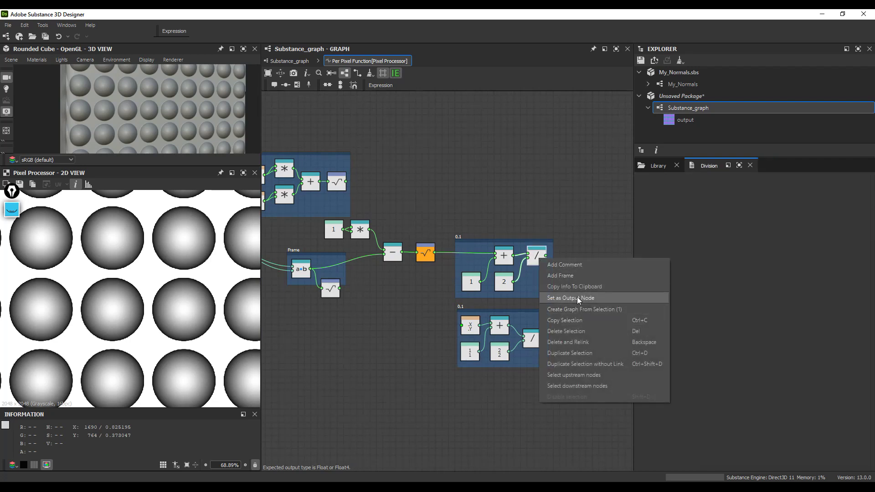
left_click(578, 298)
left_click(289, 61)
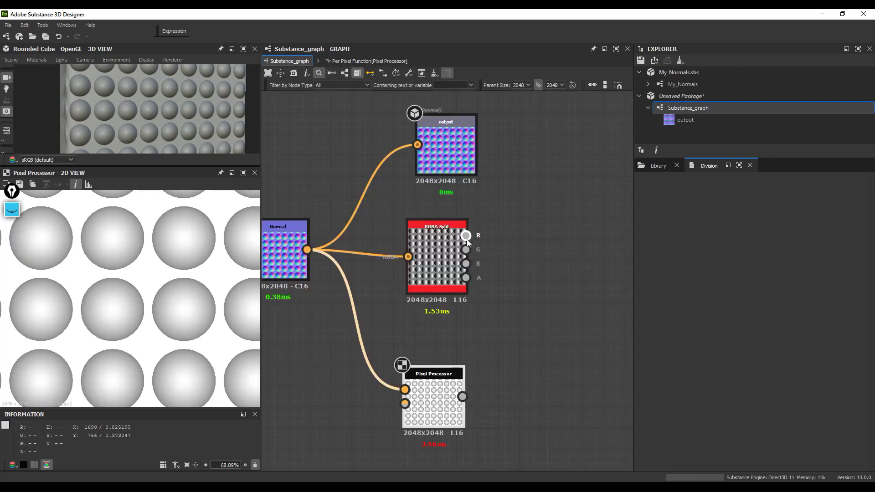
Compare the RGBA Split's B output with the Pixel Processor's result in the 2D view, and hide the pixel information readout
double_click(466, 264)
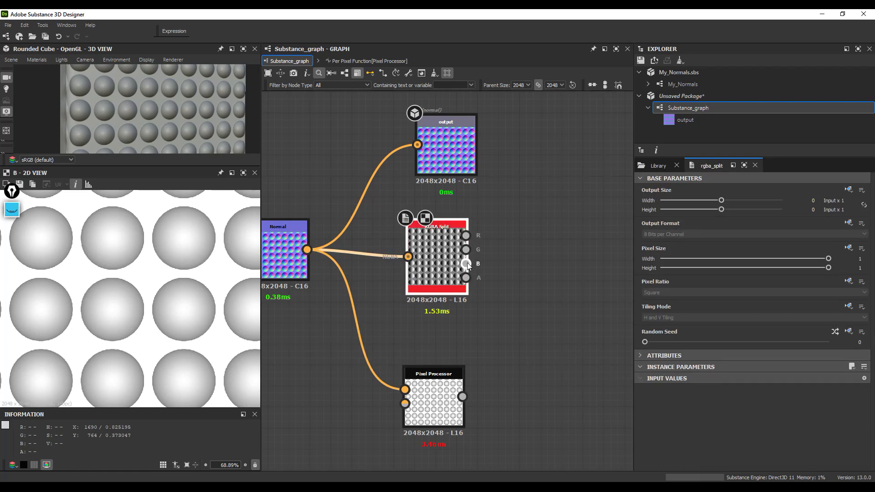
double_click(446, 395)
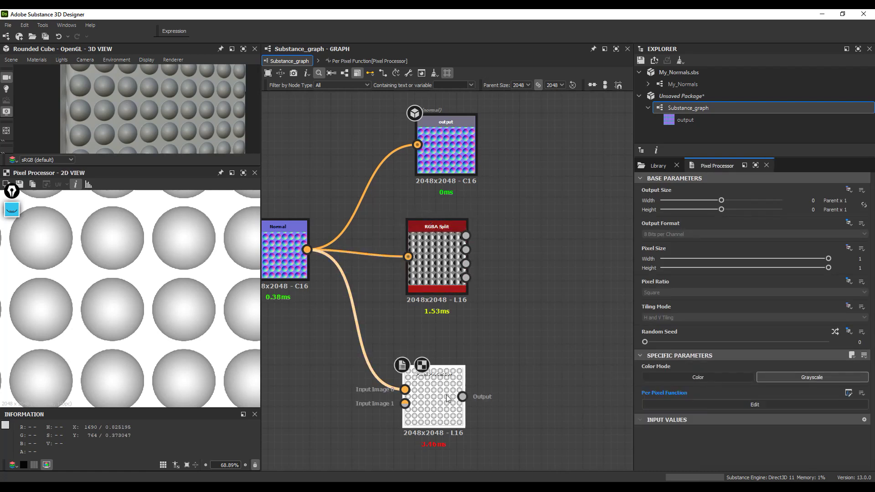
double_click(465, 264)
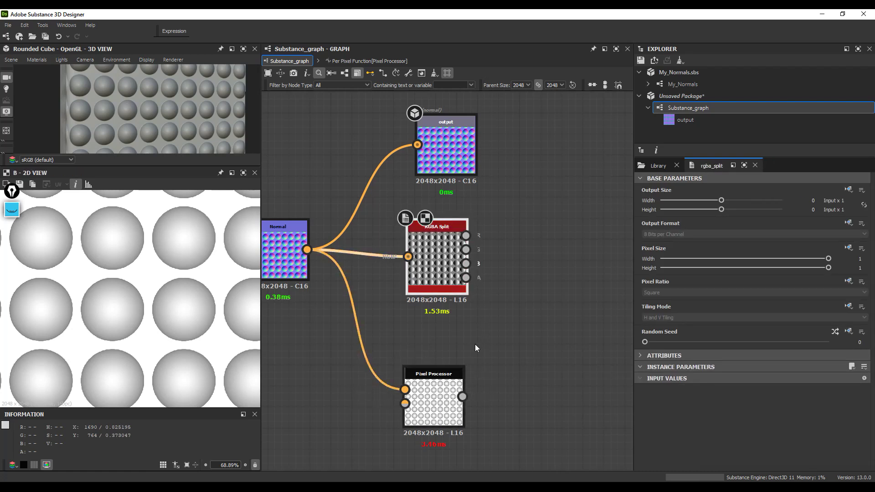
double_click(445, 398)
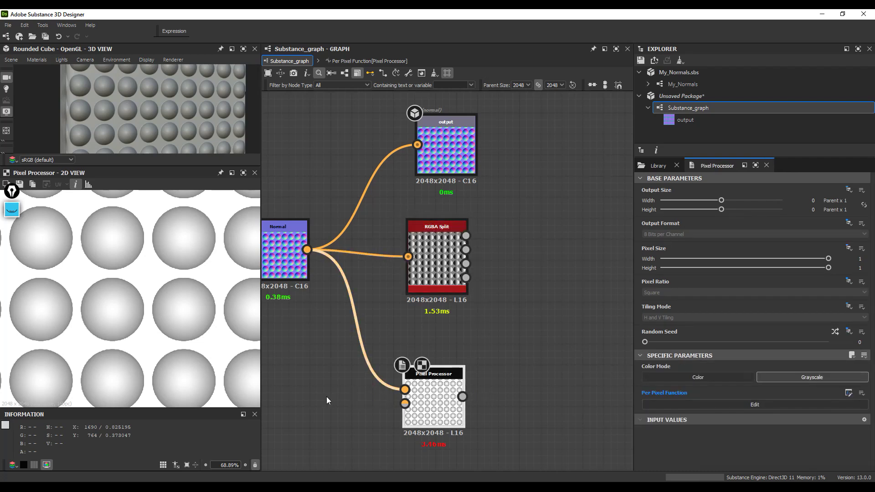
left_click(255, 414)
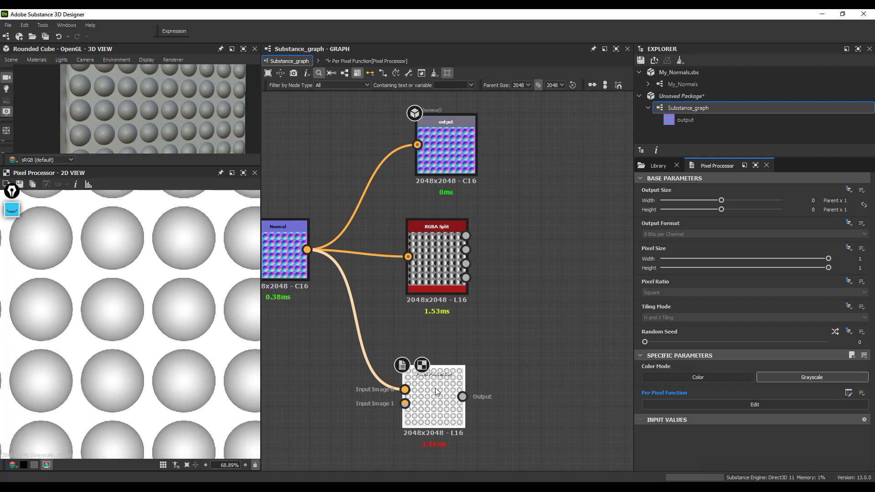
Move the output, RGBA Split and Pixel Processor nodes together farther away from the Normal node to free up space
scroll(321, 256, "down", 2)
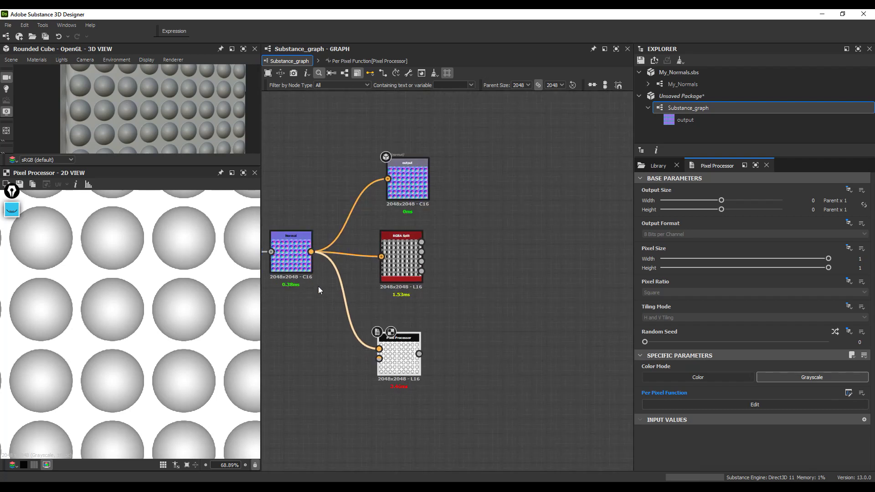
mouse_move(400, 358)
left_mouse_down()
mouse_move(409, 358)
mouse_move(401, 354)
left_mouse_up()
left_click_drag(403, 254, 476, 254)
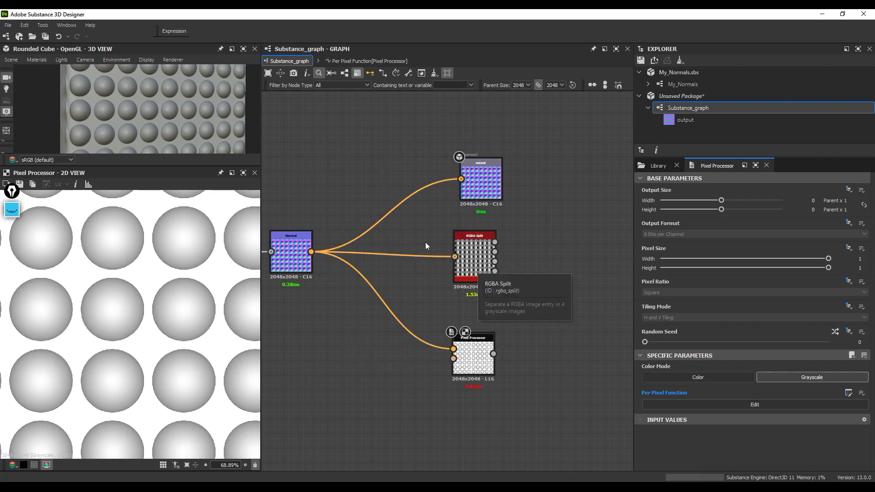
Add a second RGBA Split fed by the Normal node's output and place it below the Normal node
left_click_drag(311, 252, 334, 287)
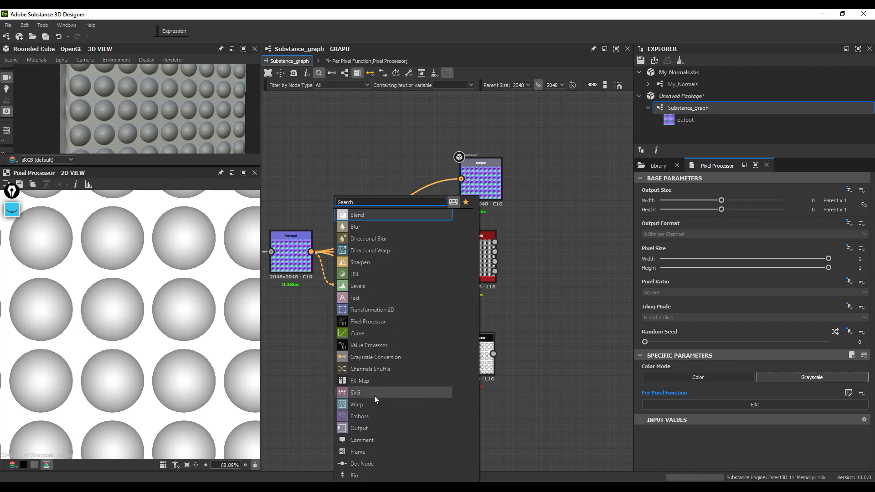
type("rg")
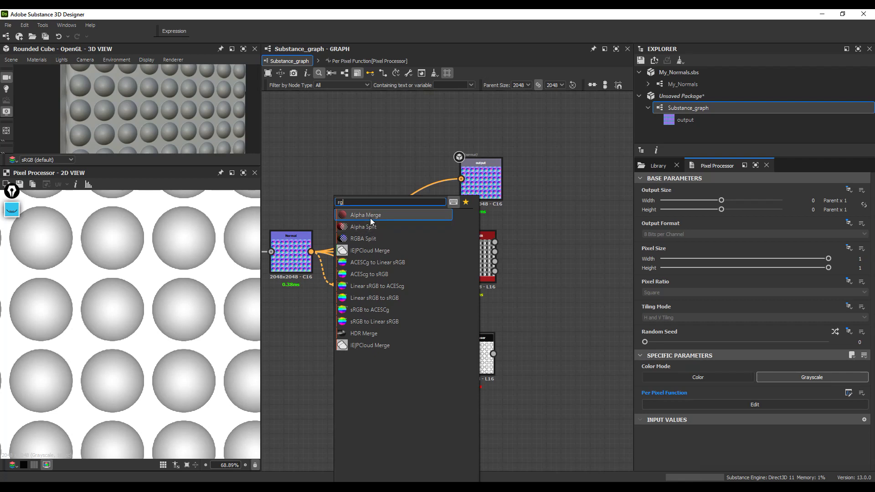
left_click(363, 238)
left_click_drag(347, 285, 334, 364)
Add an RGBA Merge node fed by the R output of the new RGBA Split
scroll(363, 354, "down", 1)
middle_click_drag(445, 352, 467, 315)
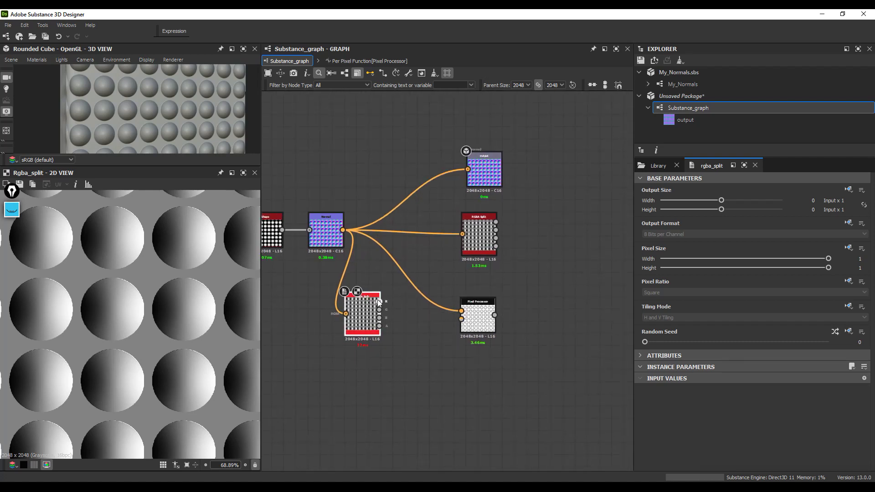
left_click_drag(398, 306, 398, 306)
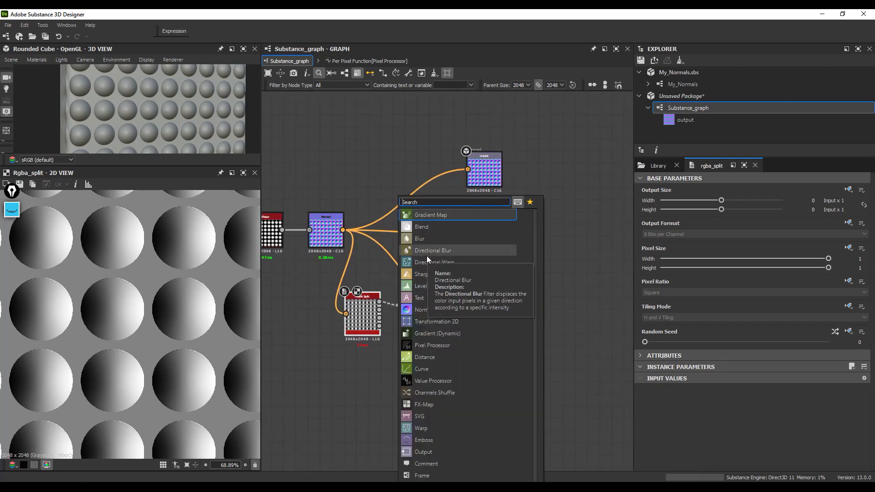
type("rgb")
left_click(445, 216)
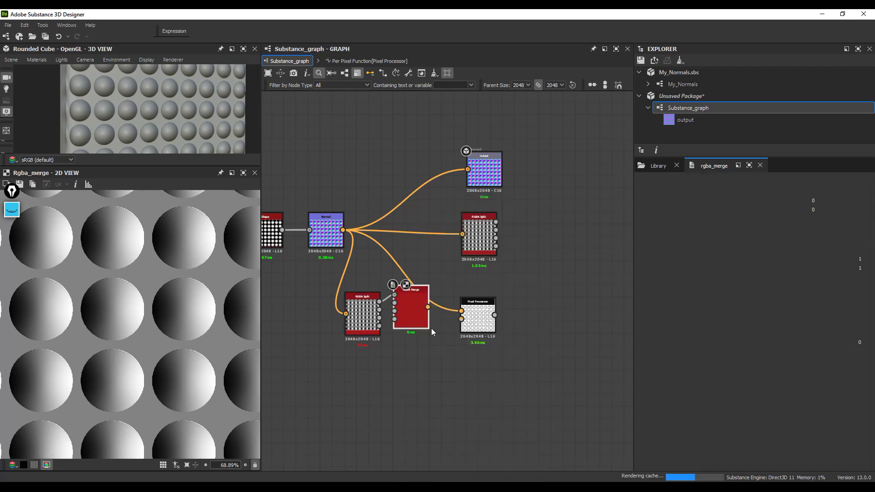
Feed the RGBA Split's red and green outputs into the RGBA Merge, and a black Uniform Color into its blue input
left_click_drag(399, 308, 401, 310)
scroll(400, 310, "up", 1)
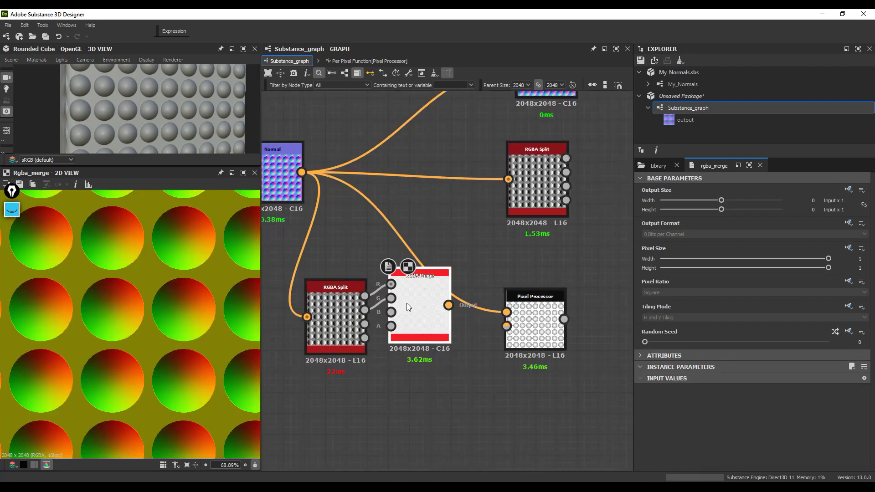
middle_click_drag(406, 324, 453, 297)
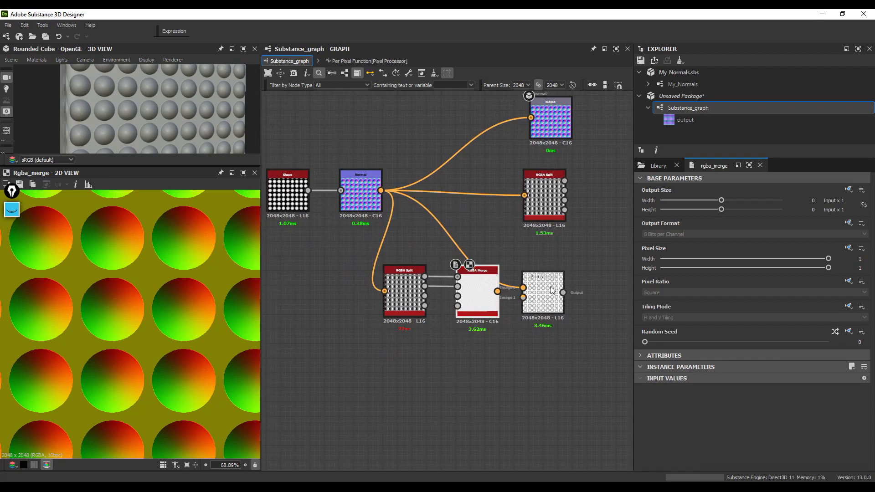
left_click_drag(411, 338, 404, 355)
left_click(444, 416)
Connect the RGBA Merge output to the Pixel Processor's first input, and move the lower node chain farther down the graph
left_click(477, 294)
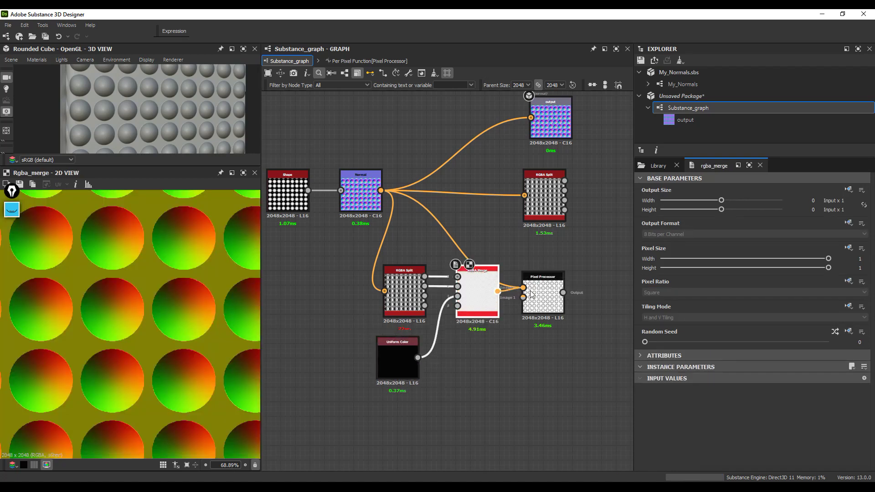
double_click(546, 288)
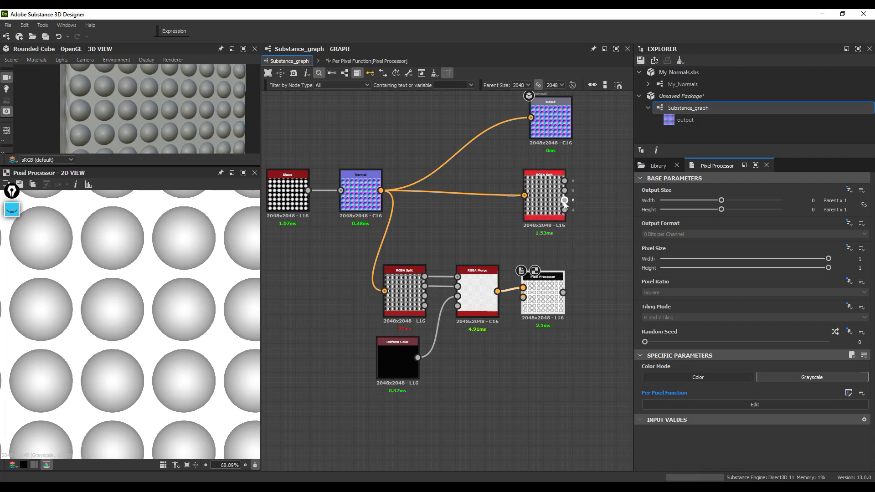
scroll(544, 319, "down", 1)
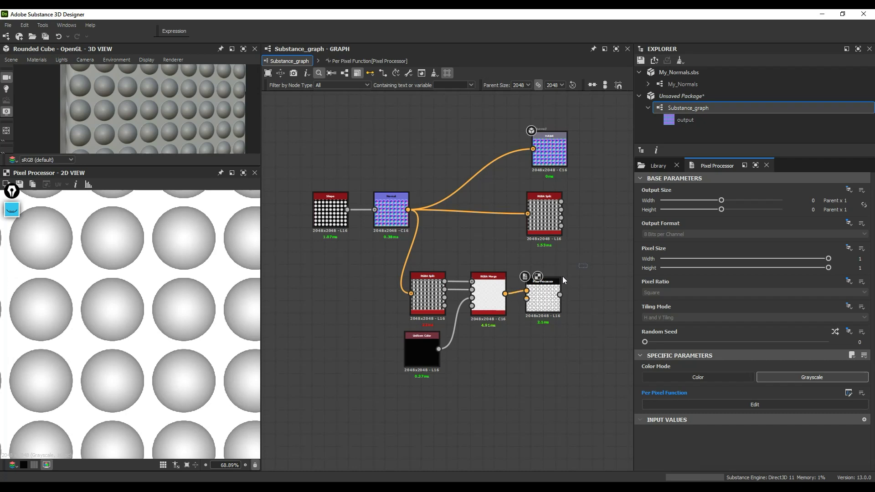
left_click_drag(490, 310, 484, 341)
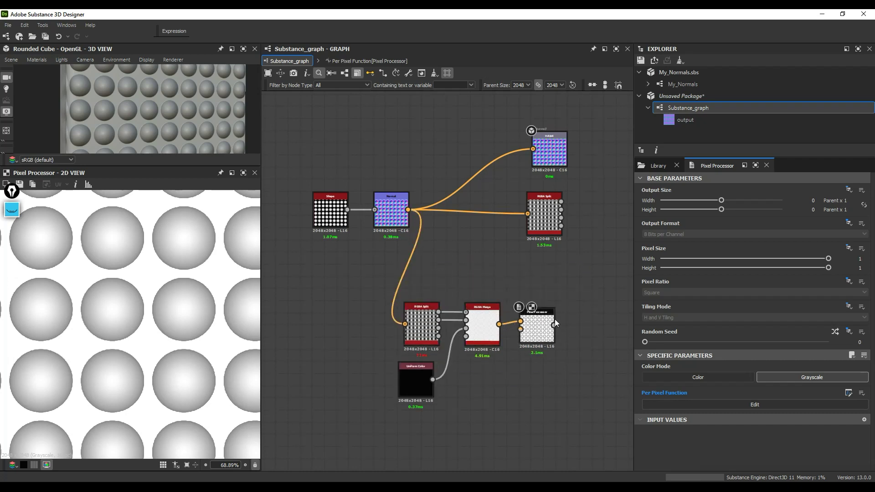
Duplicate the RGBA Merge node and feed the Pixel Processor's output into the copy's blue input
left_click(480, 317)
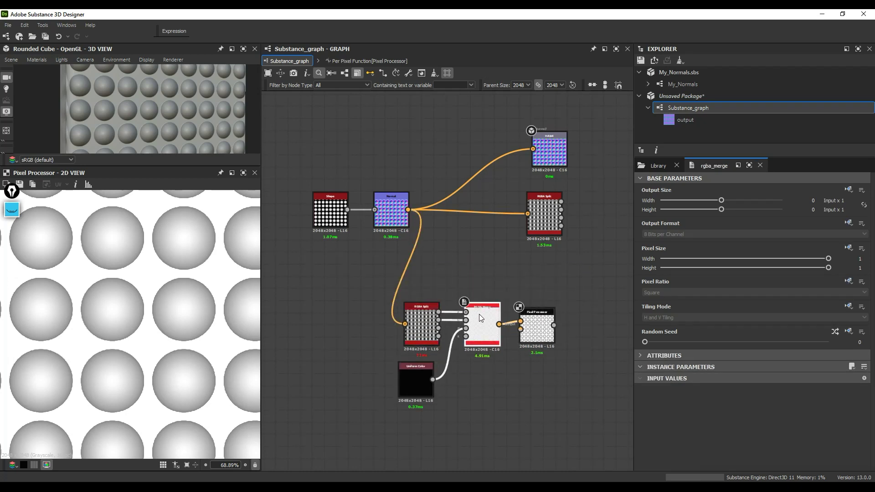
key("ctrl+d")
left_click_drag(446, 281, 586, 288)
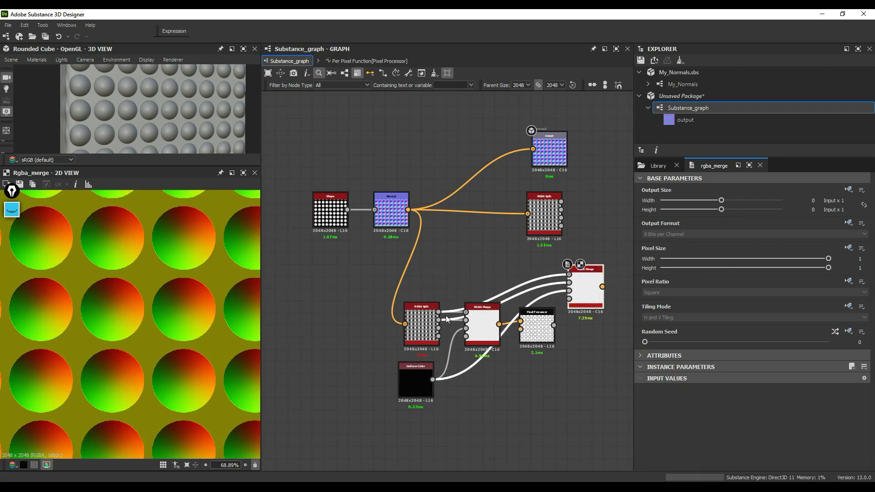
left_click_drag(555, 325, 570, 291)
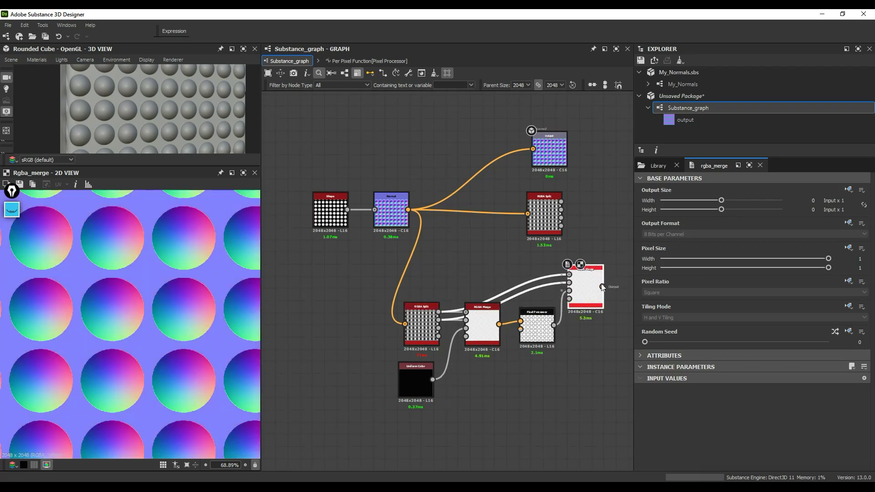
Preview the original Normal node for comparison, and examine the node network inside the Pixel Processor's per-pixel function
left_click(390, 212)
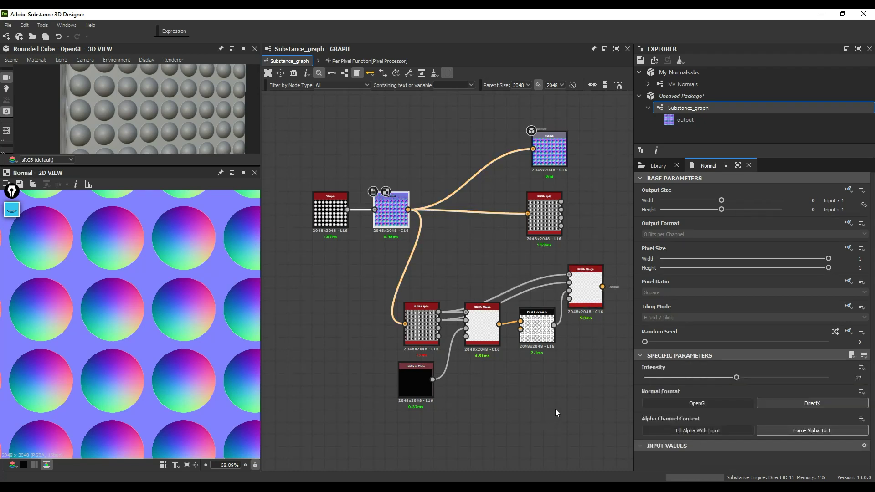
left_click(540, 326)
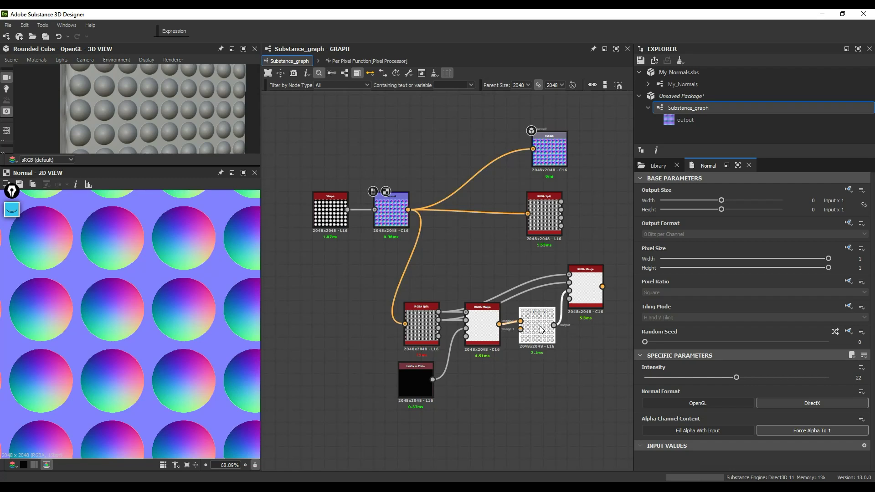
left_click(758, 405)
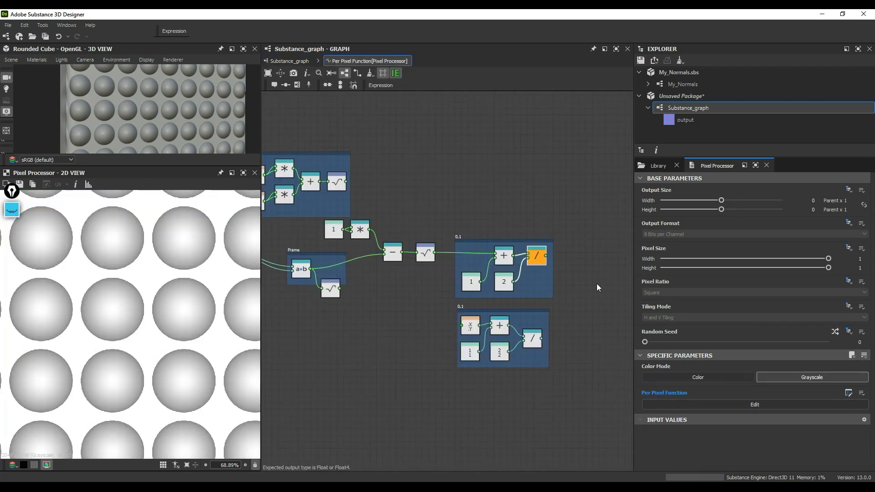
middle_click_drag(572, 336, 606, 331)
scroll(502, 301, "down", 2)
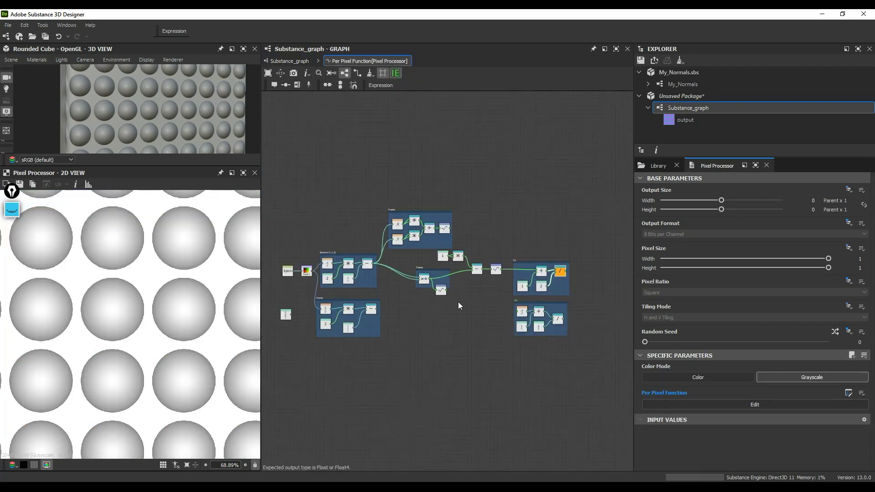
middle_click_drag(459, 302, 455, 257)
scroll(431, 261, "up", 2)
middle_click_drag(520, 280, 483, 298)
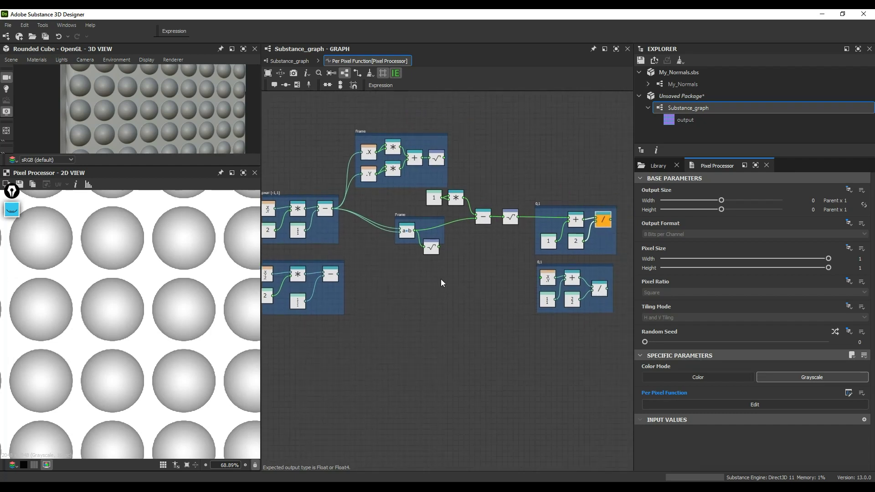
scroll(393, 271, "down", 1)
middle_click_drag(379, 275, 399, 286)
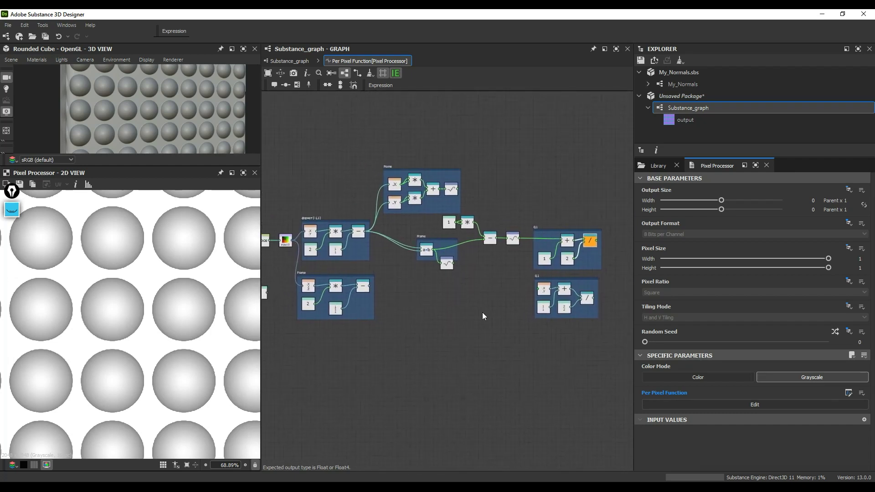
scroll(584, 273, "up", 1)
scroll(442, 266, "down", 1)
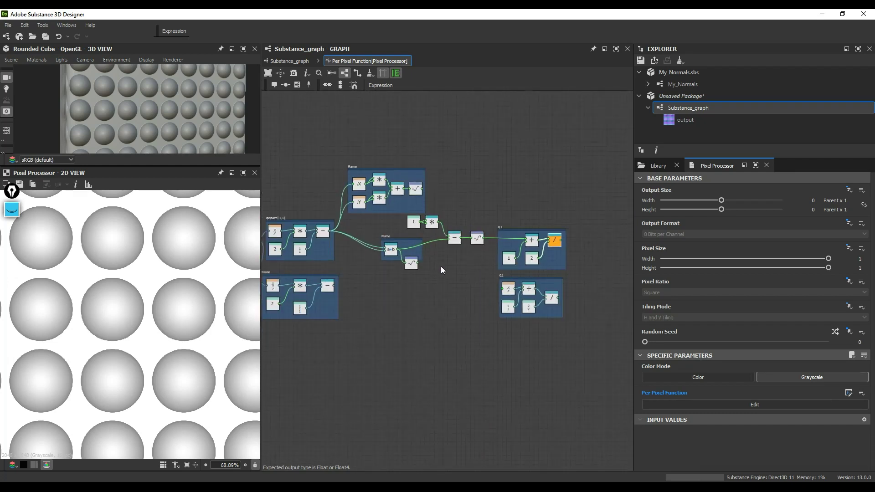
middle_click_drag(442, 266, 463, 260)
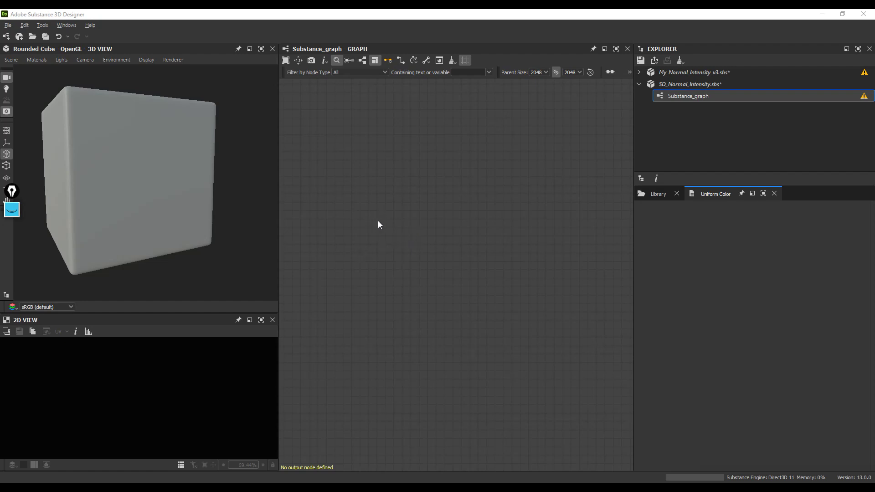
Add a Shape node to the empty graph of the SD_Normal_Intensity package
middle_click_drag(378, 221, 398, 234)
key("space")
left_click(338, 248)
key("space")
key("space")
type("s")
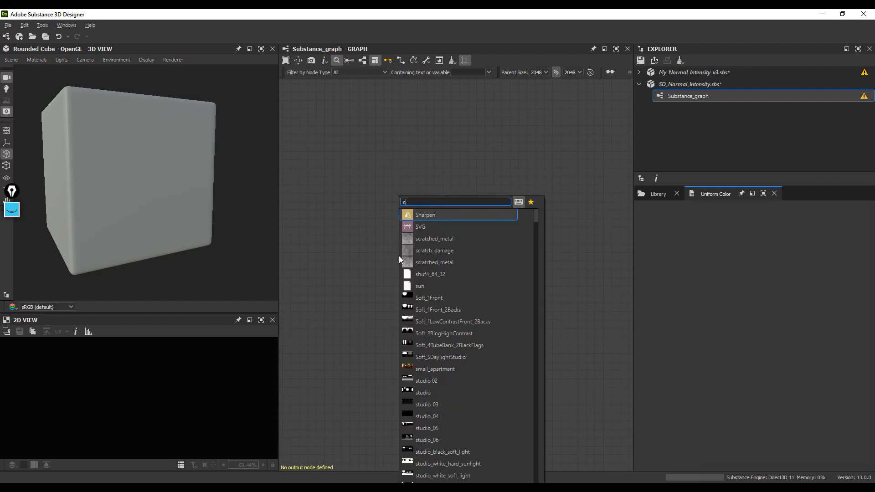
type("ha")
left_click(421, 229)
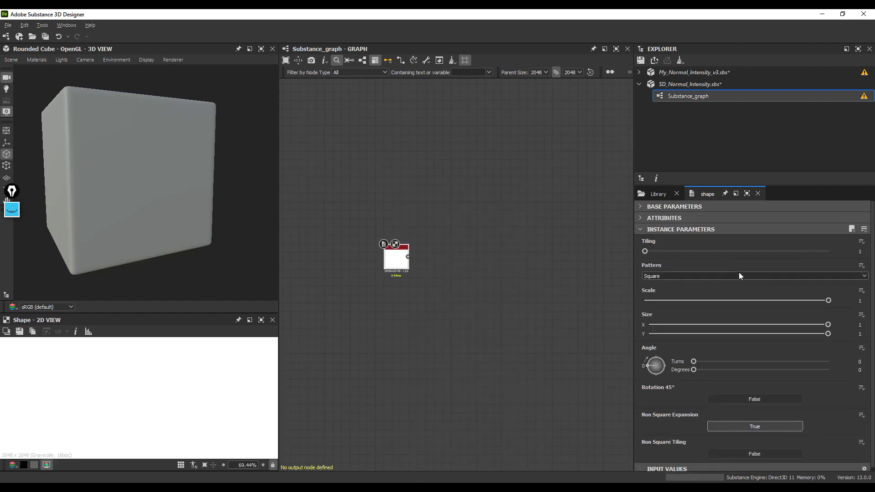
Set the Shape node's pattern to Paraboloid and its tiling to 8, and fit the whole texture in an enlarged 2D view
left_click(744, 275)
left_click(669, 292)
left_click_drag(646, 252, 682, 252)
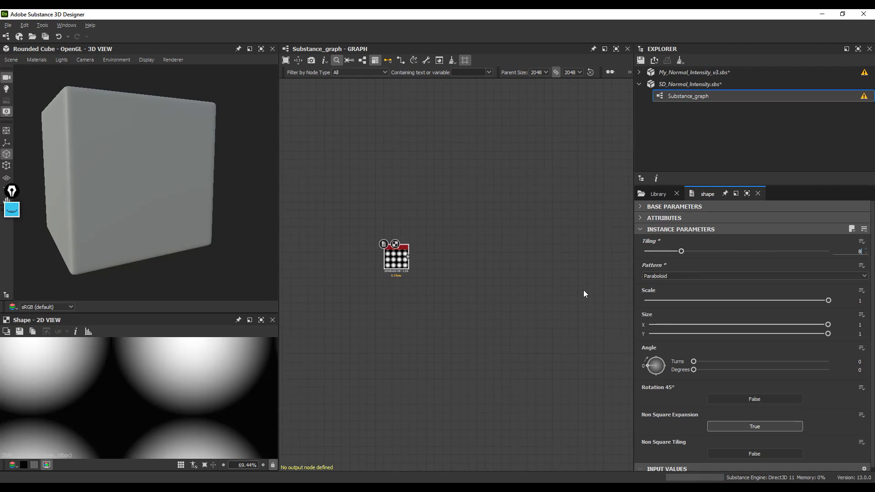
key("Return")
left_click_drag(161, 314, 162, 177)
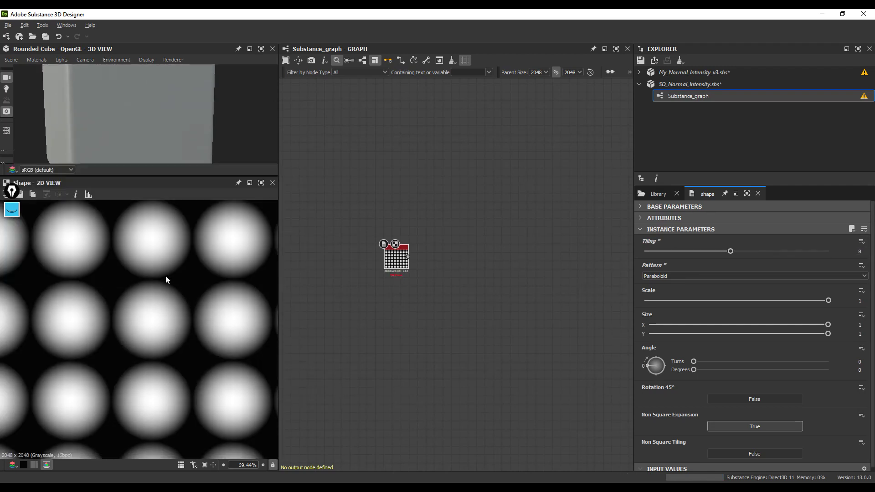
scroll(165, 274, "down", 6)
key("f")
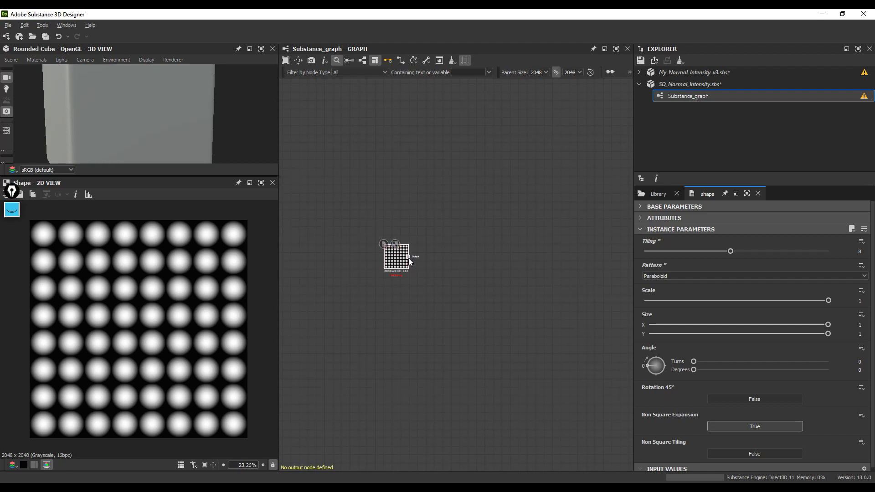
Chain an Invert Grayscale node and a Normal node after the Shape node
left_click_drag(408, 257, 425, 256)
type("inv")
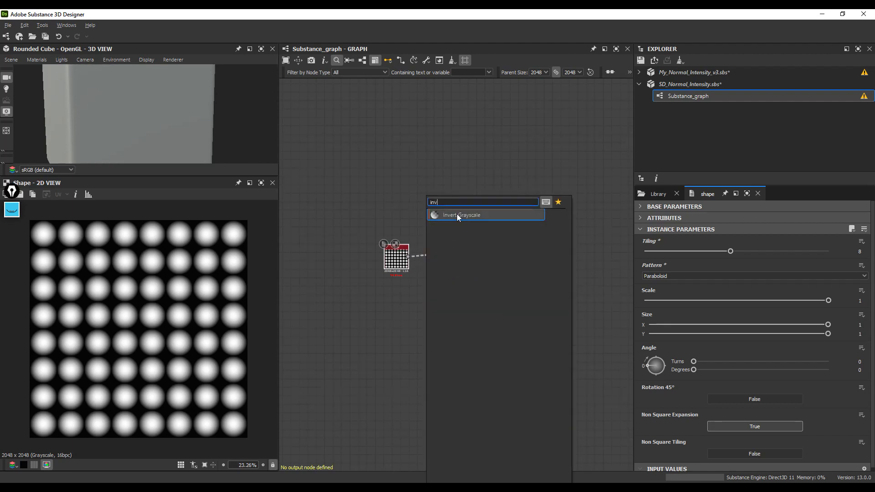
left_click(457, 215)
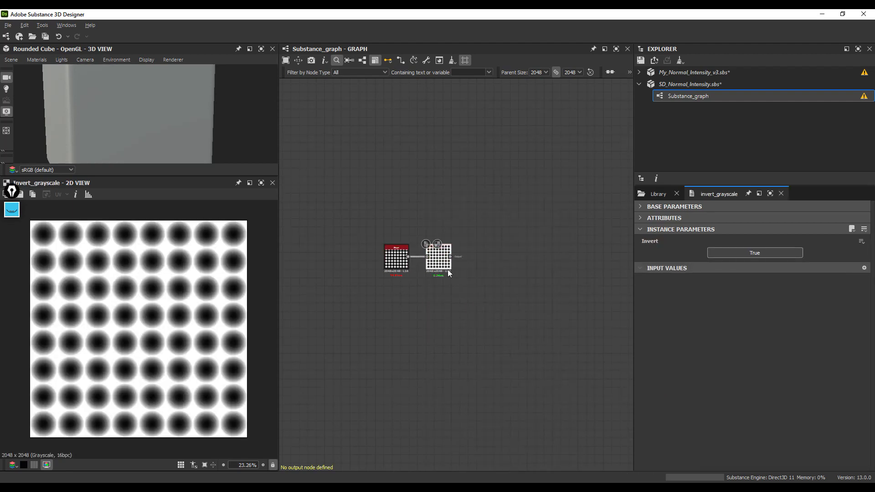
left_click_drag(451, 256, 468, 253)
type("no")
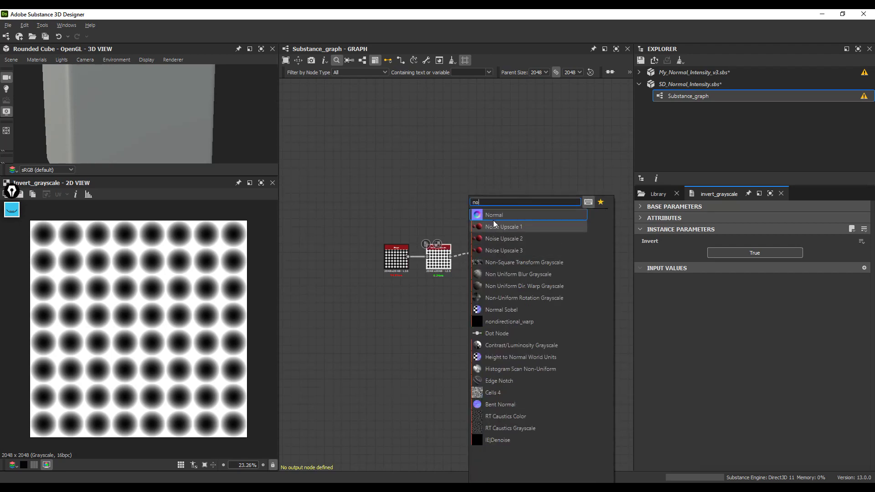
left_click(495, 214)
middle_click_drag(502, 290, 439, 252)
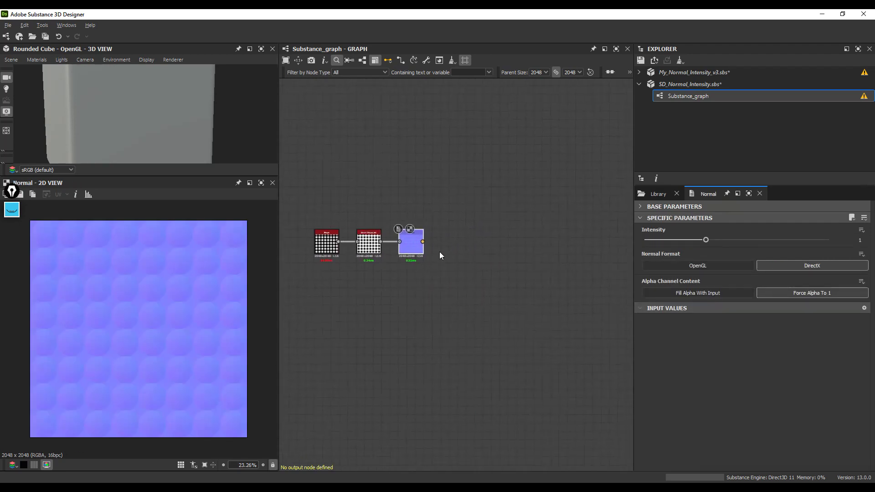
Add an Output node after the Normal node and give it a usage entry set to normal
left_click_drag(422, 241, 439, 242)
type("ou")
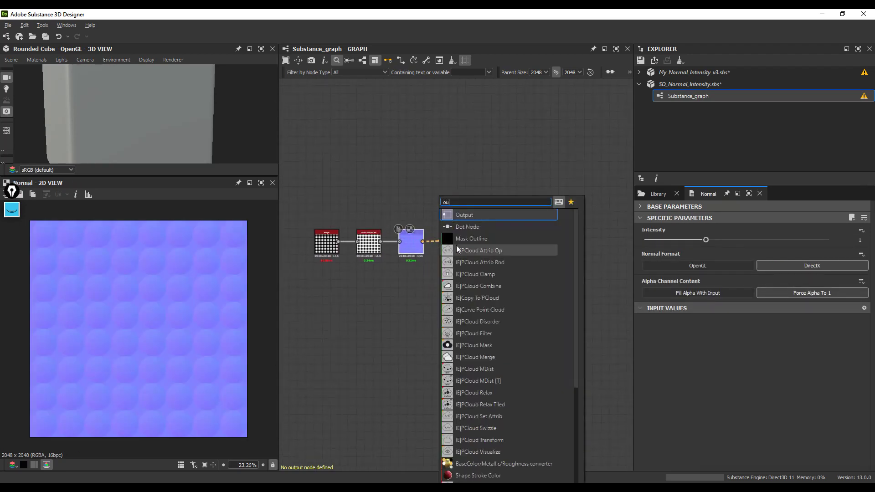
left_click(468, 215)
left_click(860, 451)
left_click(781, 443)
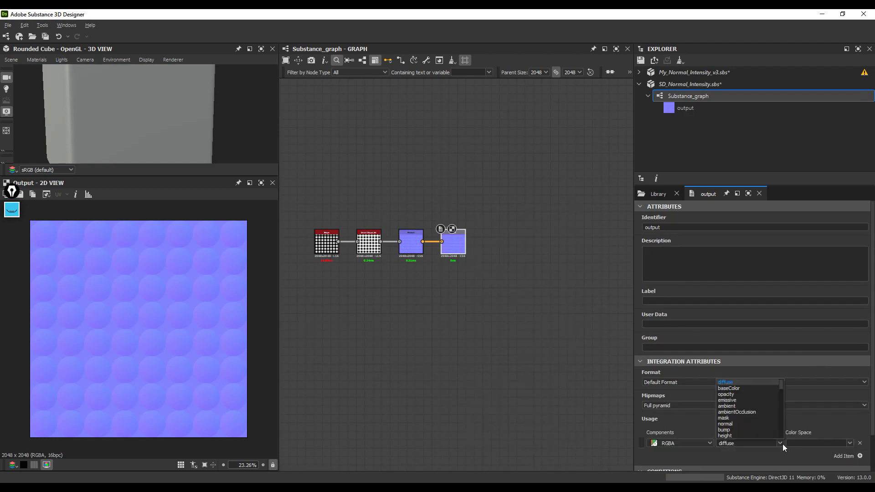
left_click(734, 406)
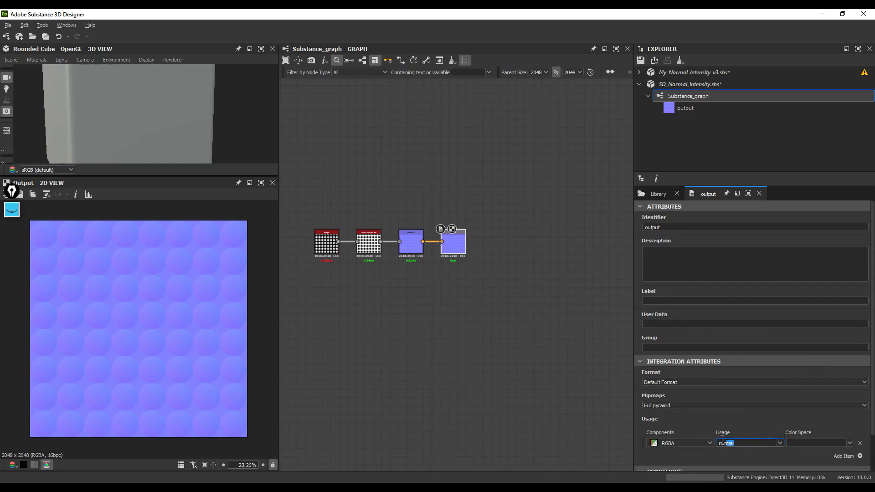
Set both the identifier and the label of the Output node to "normal"
double_click(653, 227)
type("normal")
left_click(655, 301)
type("normal")
Show the graph's outputs on the rounded cube in the 3D view, and enlarge that view for a closer look
right_click(478, 168)
left_click(506, 226)
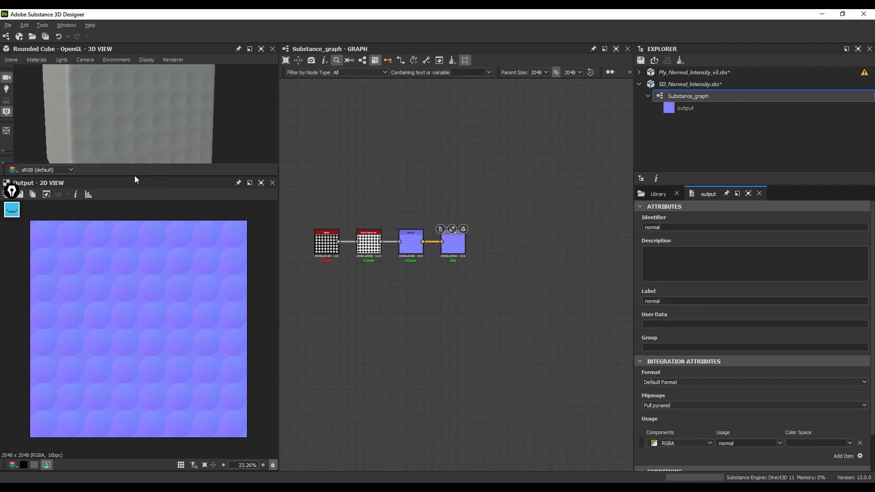
left_click_drag(135, 179, 139, 311)
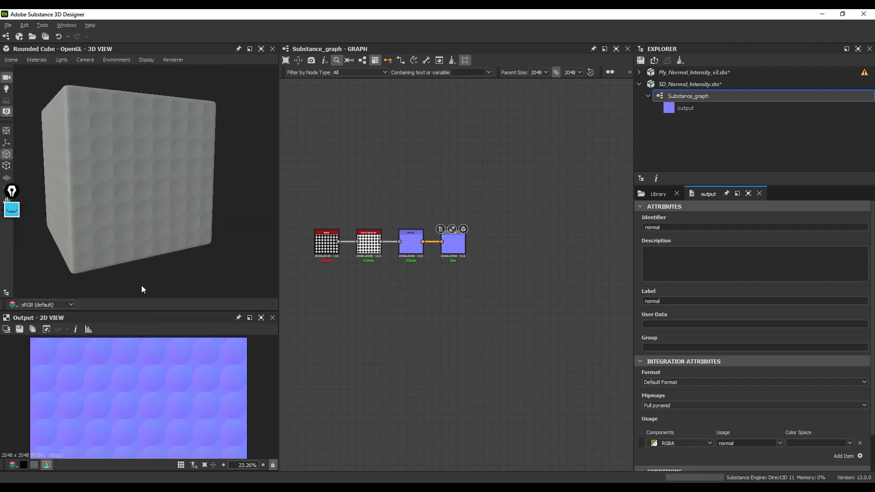
scroll(126, 218, "up", 3)
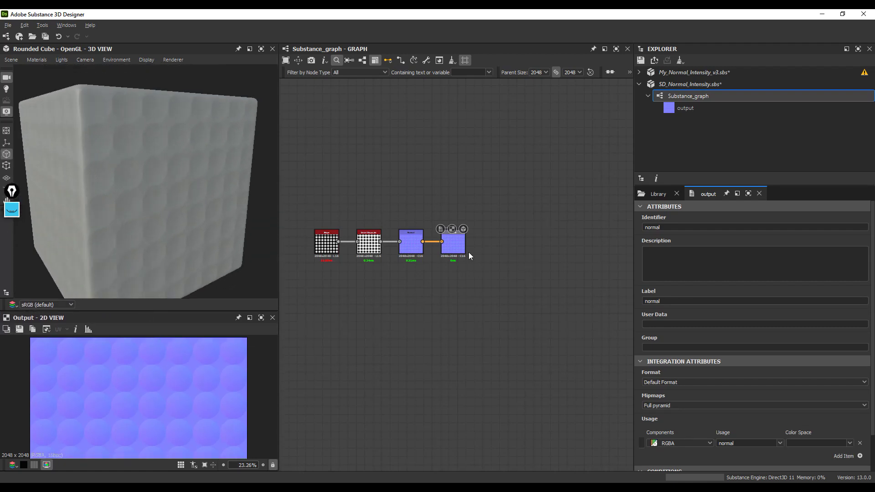
Set the Normal node's intensity to 22 and inspect the dimples on the cube from other angles
left_click(413, 242)
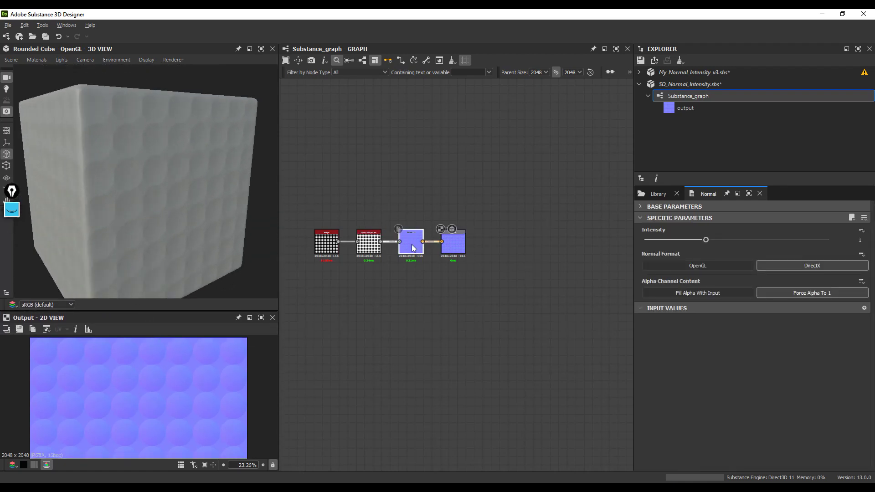
left_click(859, 240)
type("22")
key("Return")
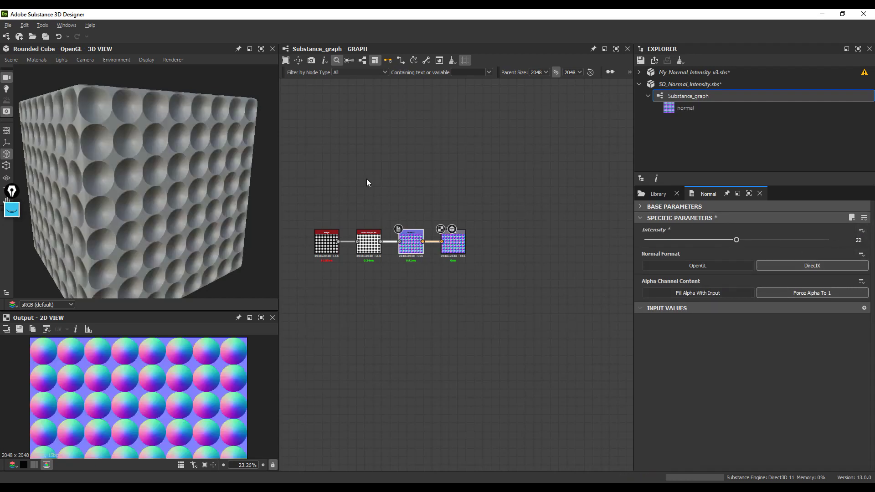
left_click_drag(177, 270, 136, 206)
left_click_drag(189, 191, 205, 203)
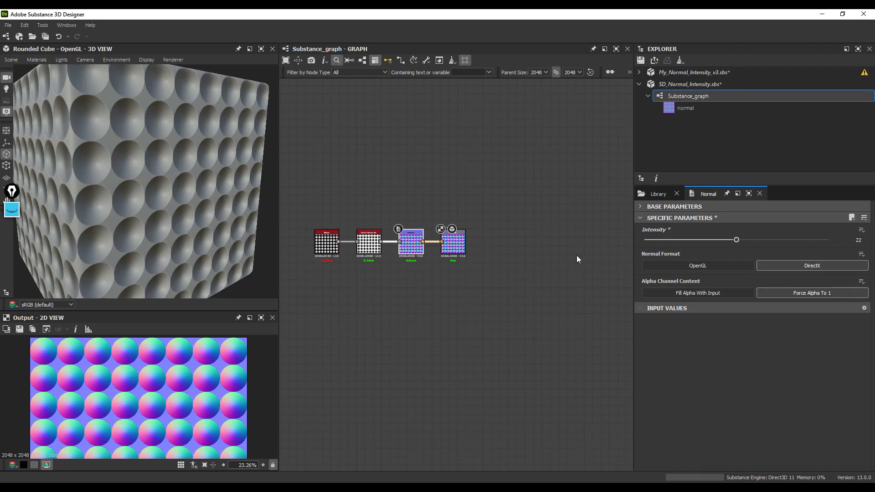
Set the Normal node's intensity to 1
left_click(860, 240)
type("1")
key("Return")
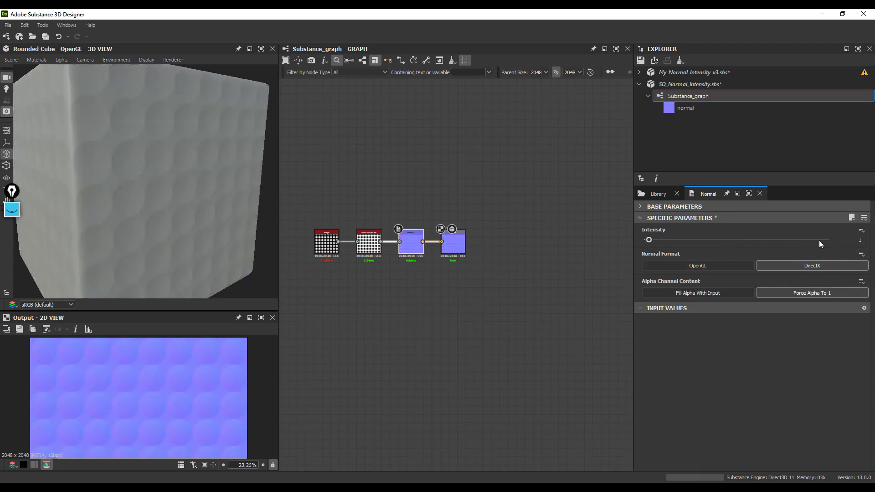
Try stronger intensities on the Normal node, including 8.6, and set it back to 1
left_click_drag(649, 240, 725, 241)
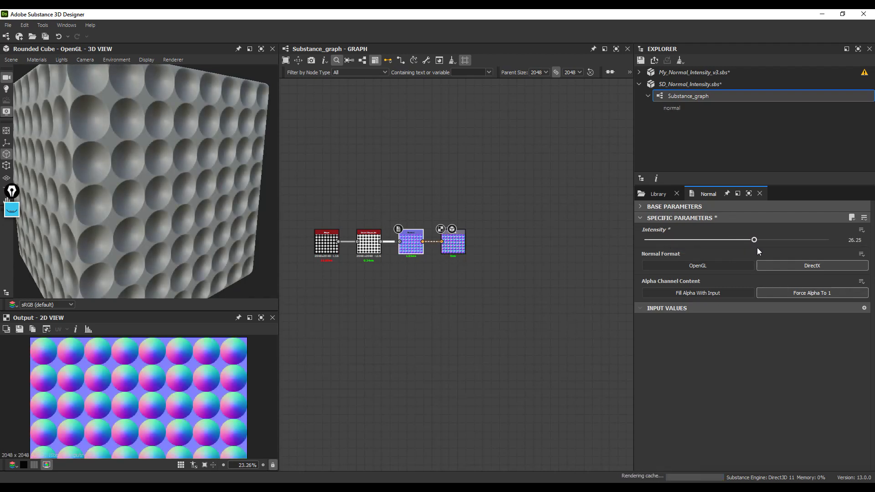
left_click(857, 240)
type("8.6")
key("Return")
left_click(858, 241)
type("1")
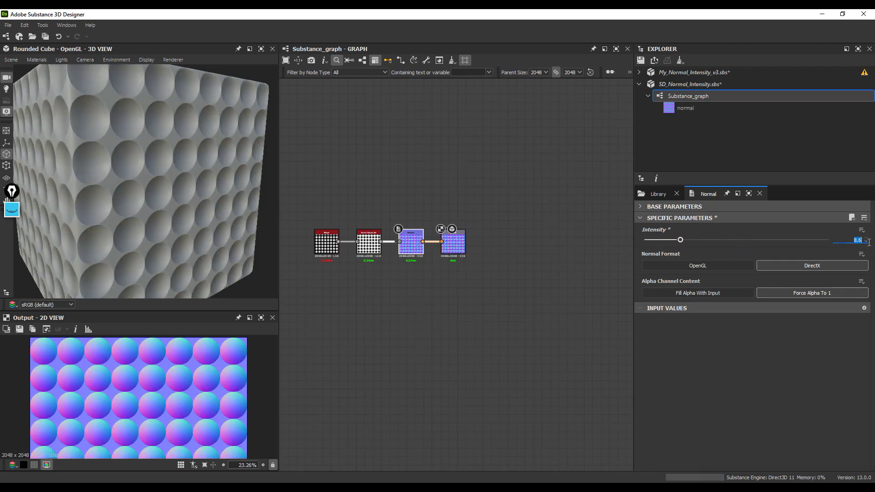
key("Return")
left_click_drag(423, 242, 440, 201)
left_click(438, 170)
left_click(417, 236)
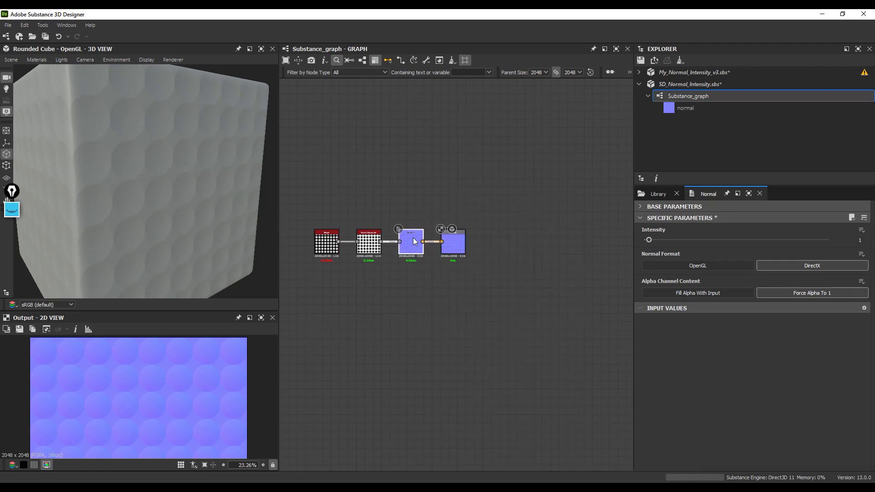
left_click_drag(423, 242, 428, 197)
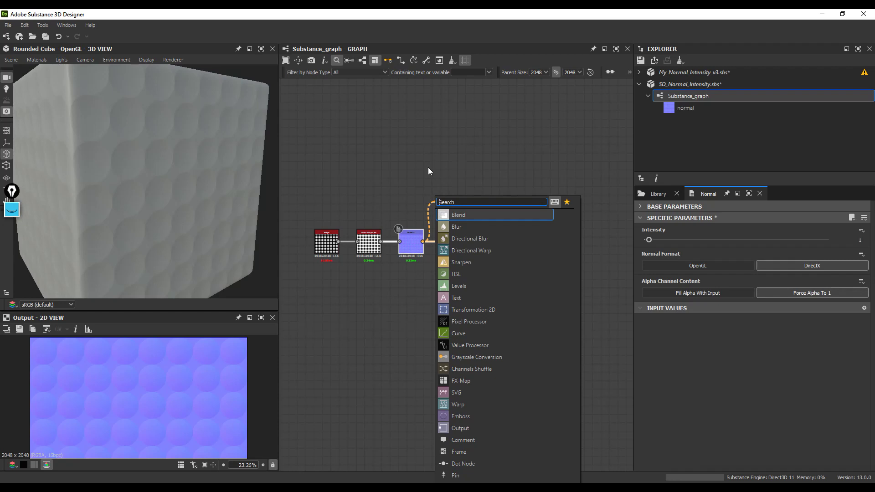
type("inv")
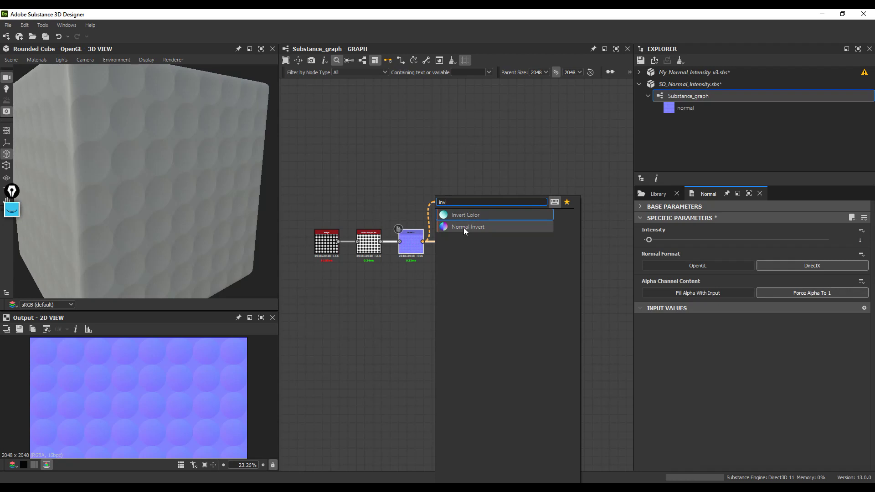
left_click(464, 228)
Insert a Normal Intensity node between the Normal node and the Output node, making room for it in the row
mouse_move(450, 199)
left_mouse_down()
mouse_move(450, 239)
mouse_move(442, 188)
left_mouse_up()
type("int")
left_click(489, 219)
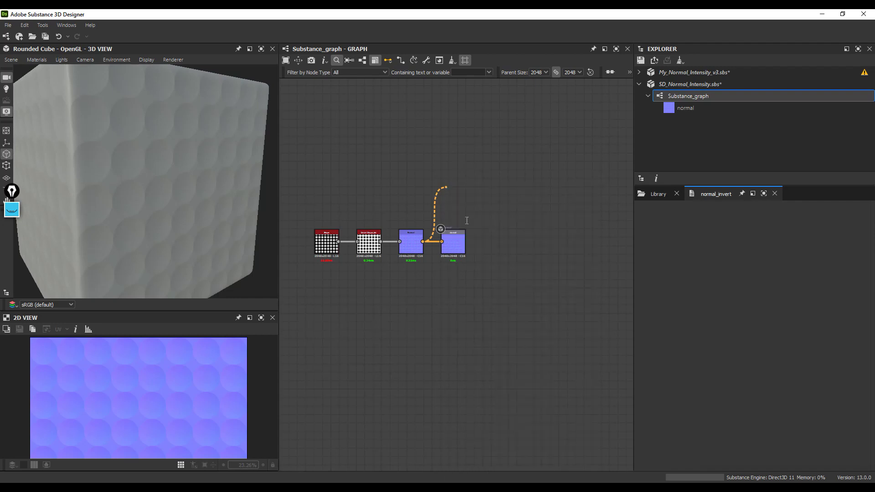
left_click_drag(479, 208, 494, 242)
left_click_drag(461, 194, 461, 238)
Raise the Normal Intensity node's intensity to 1 and inspect its output in the 2D view and on the cube
left_click(462, 240)
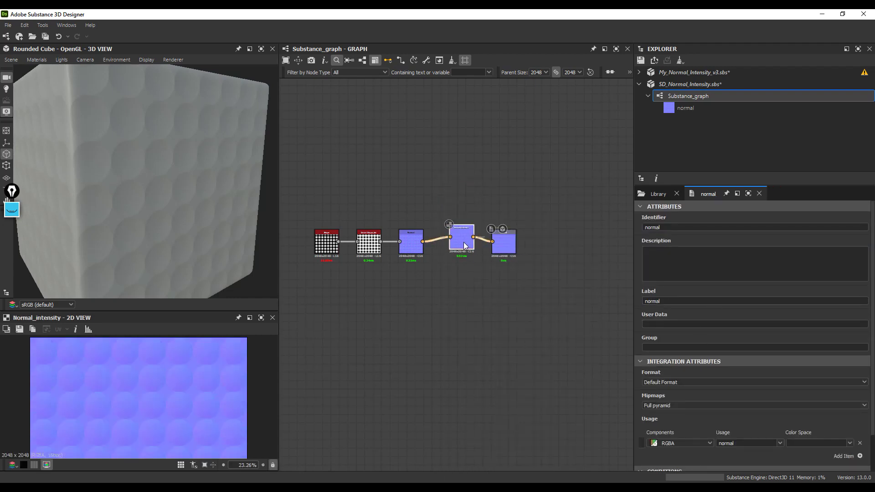
left_click(859, 251)
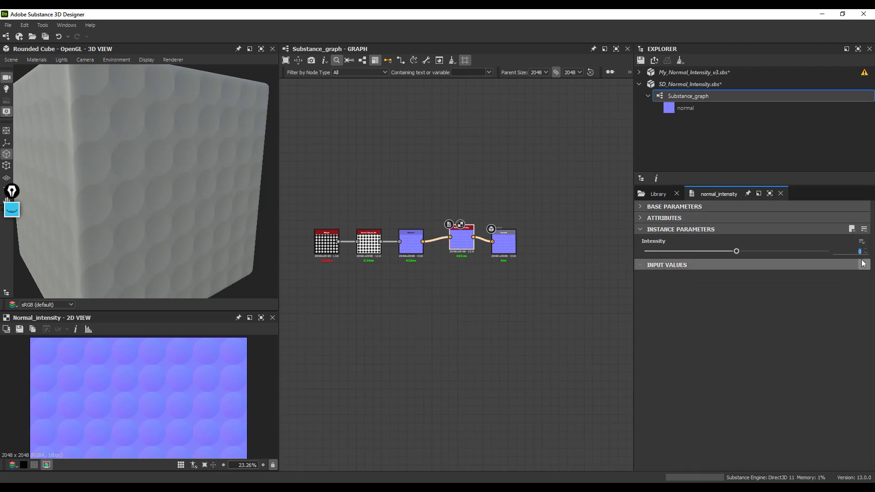
type("22")
key("Return")
left_click_drag(174, 209, 169, 205)
left_click_drag(146, 312, 141, 242)
scroll(139, 346, "up", 3)
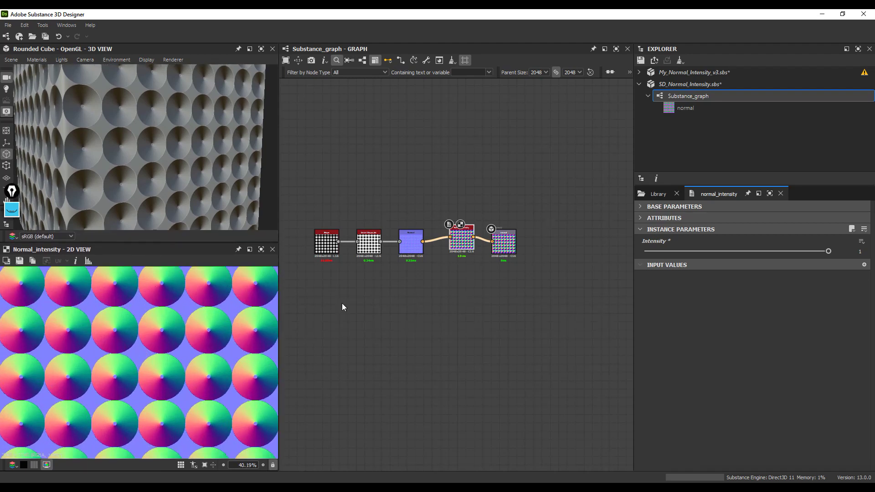
Set the Normal node's intensity to 11
left_click(451, 241)
left_click(410, 242)
left_click(857, 240)
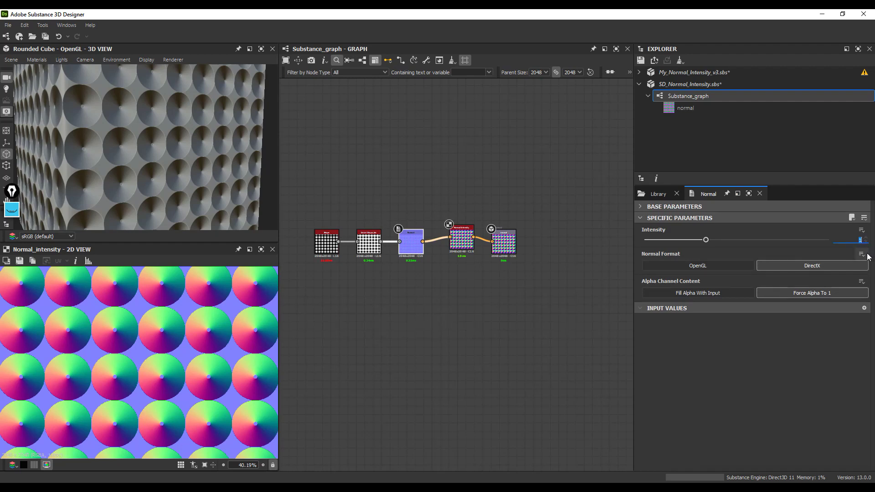
Lower the Normal Intensity node's intensity to 0.12
left_click(461, 239)
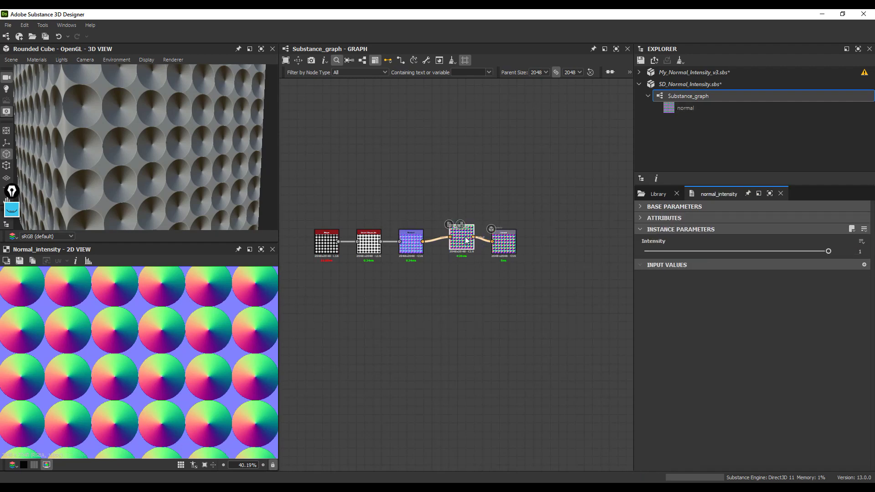
left_click_drag(830, 251, 866, 266)
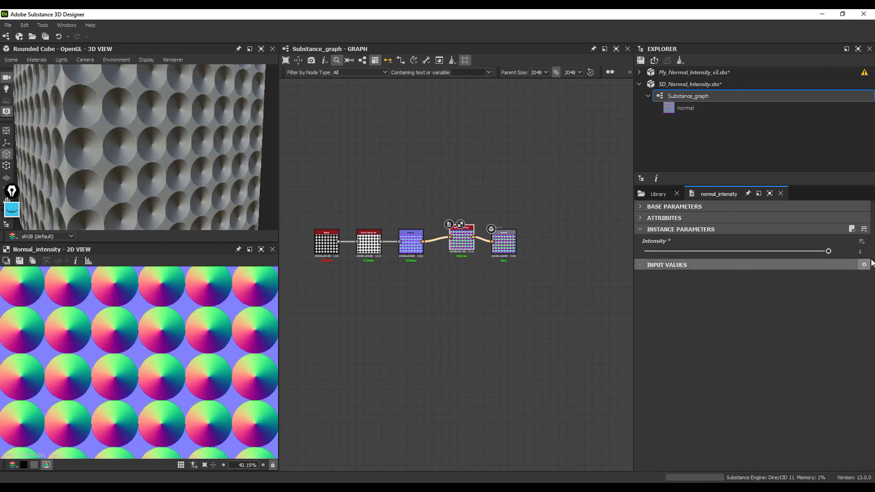
left_click_drag(829, 251, 748, 251)
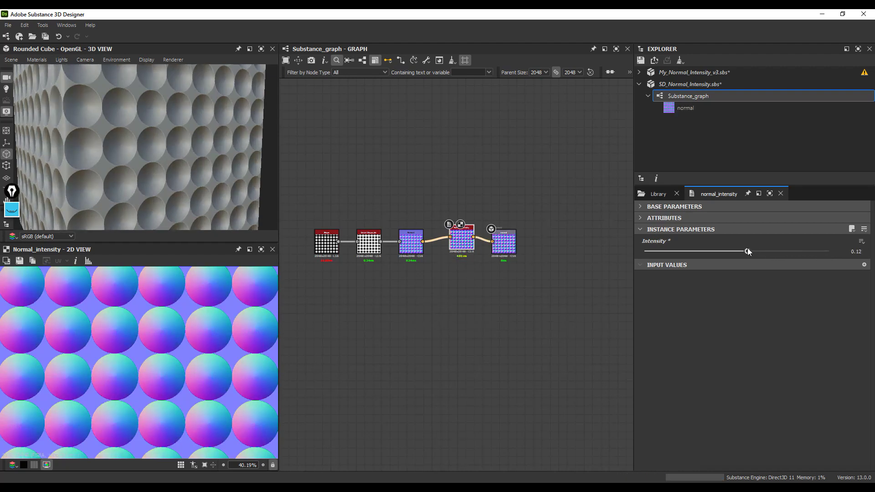
Move the Normal Intensity node above the row and compare its output with the Normal node's up close in 2D and 3D
scroll(407, 246, "up", 3)
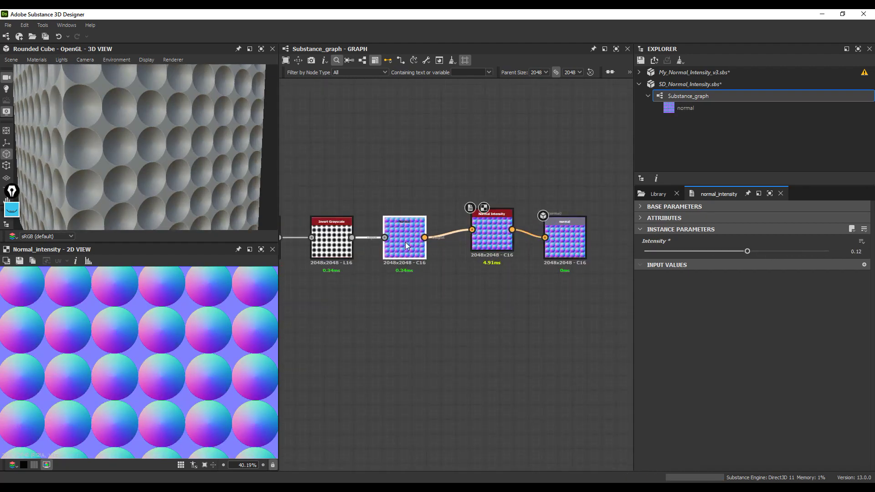
left_click(407, 246)
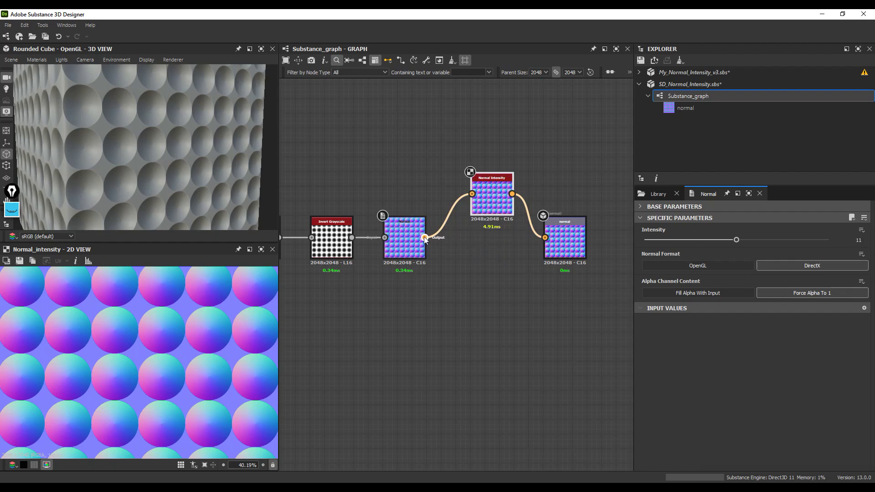
left_click_drag(453, 245, 477, 239)
double_click(409, 242)
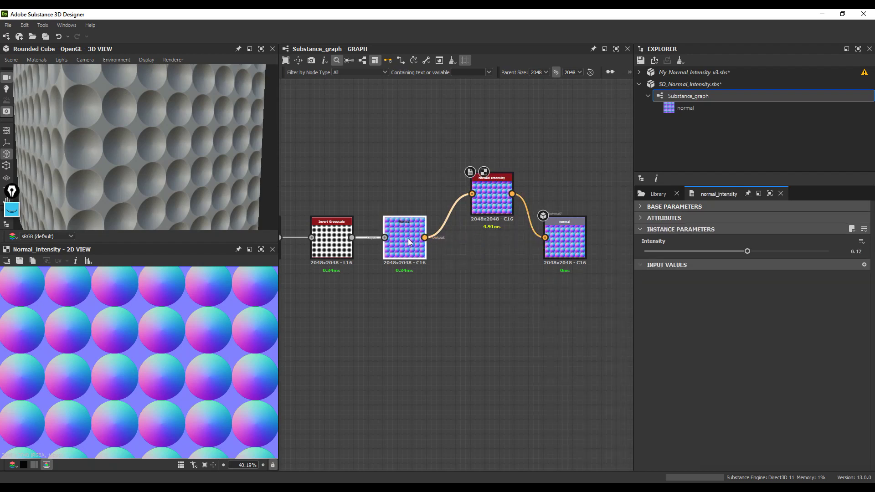
double_click(498, 203)
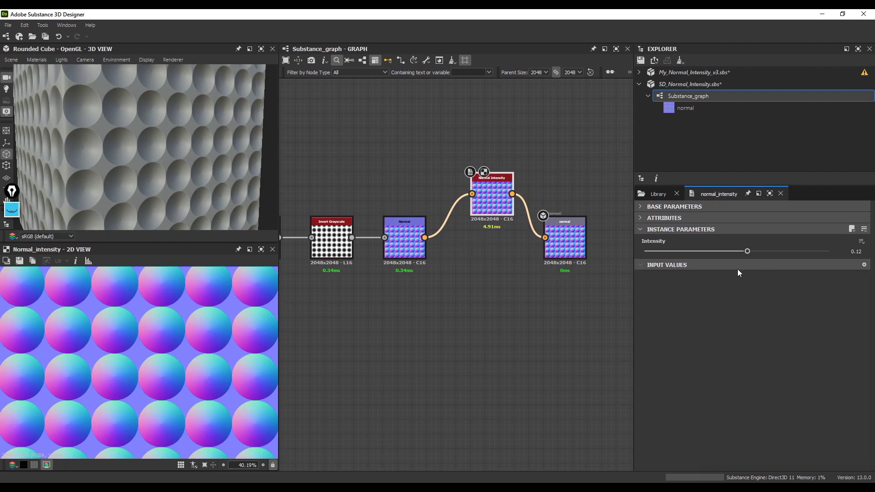
scroll(169, 331, "up", 6)
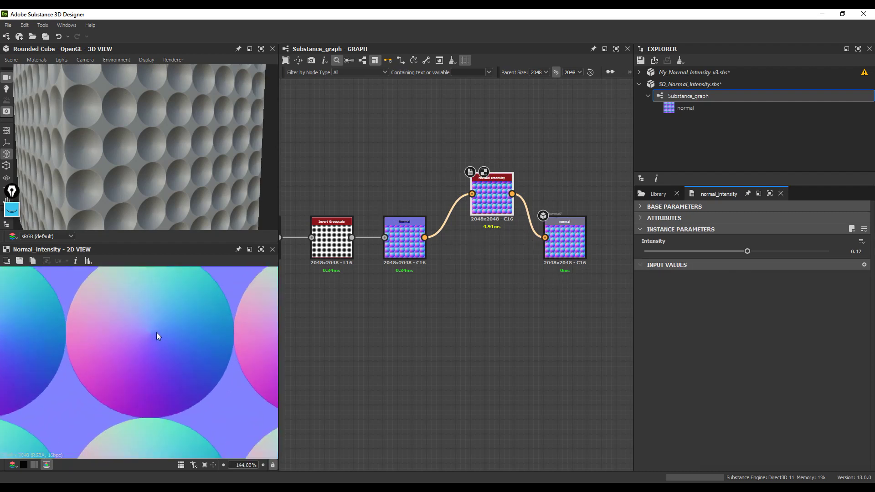
scroll(141, 107, "up", 5)
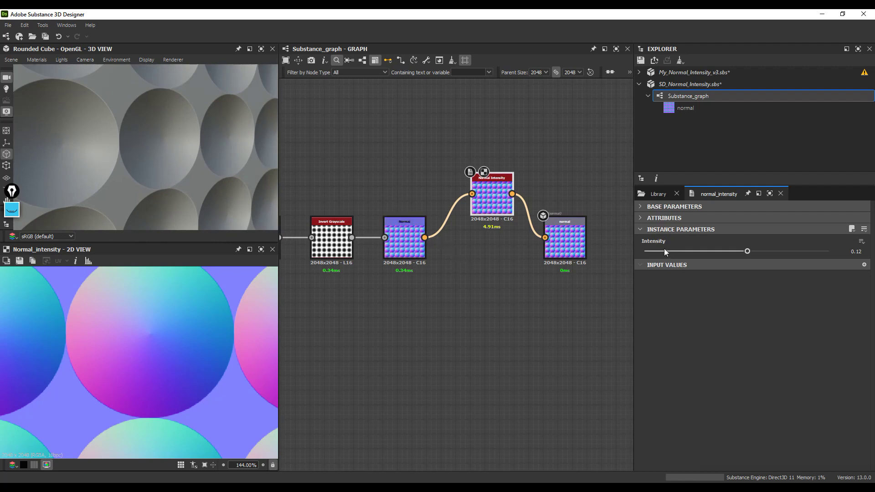
Reduce the Normal node's intensity to 3.76 and raise the Normal Intensity node's intensity to 1
left_click(422, 228)
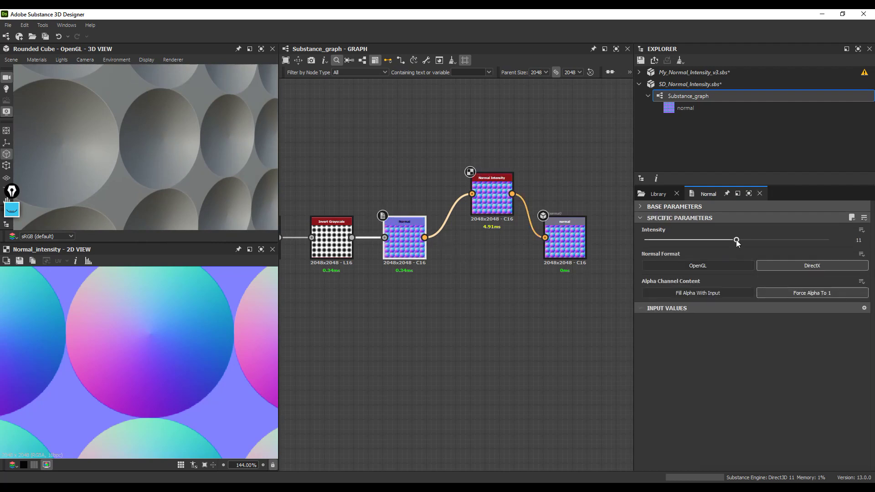
left_click_drag(737, 242, 677, 241)
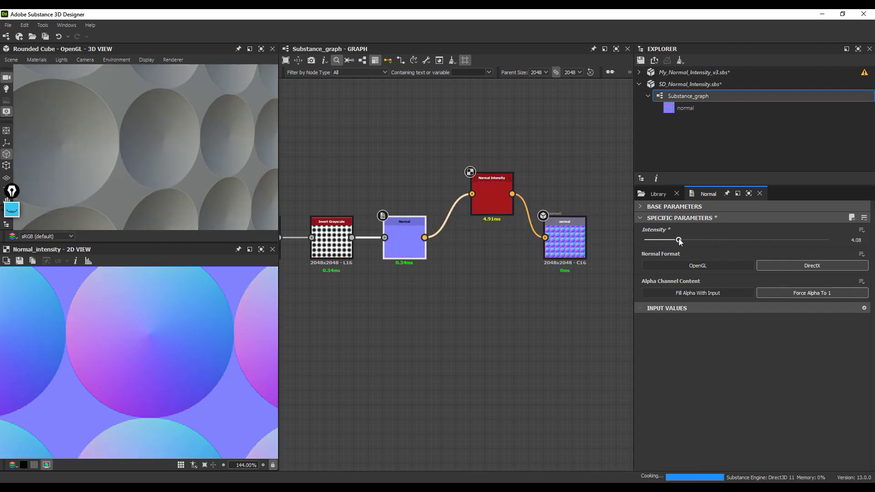
left_click(483, 217)
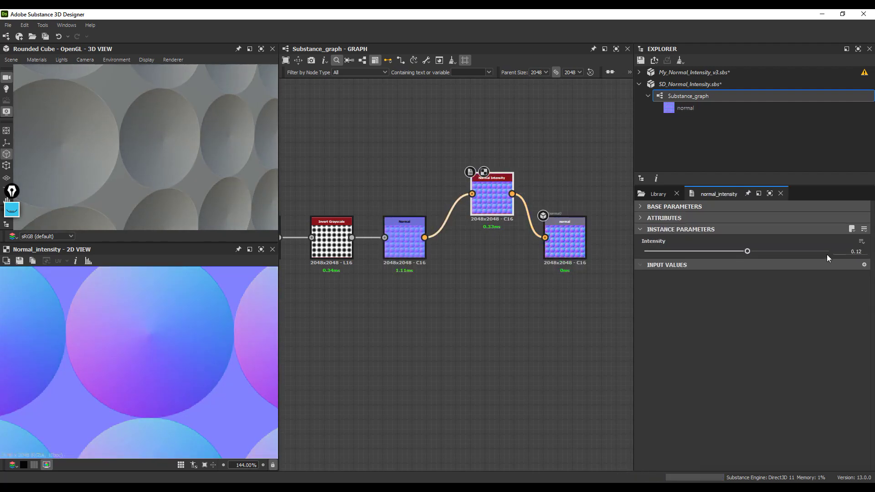
left_click_drag(747, 251, 798, 252)
Set the Normal node's intensity to 1 and reduce it further to 0.19
left_click(387, 230)
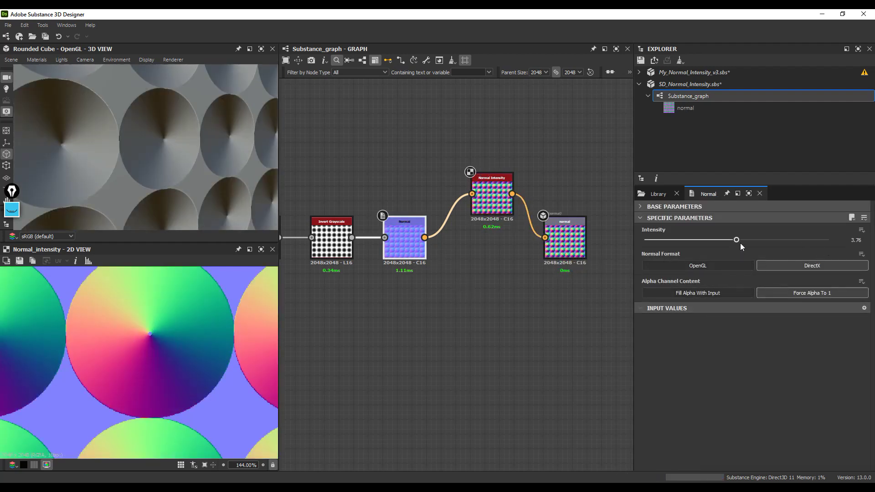
double_click(856, 240)
type("1")
key("Return")
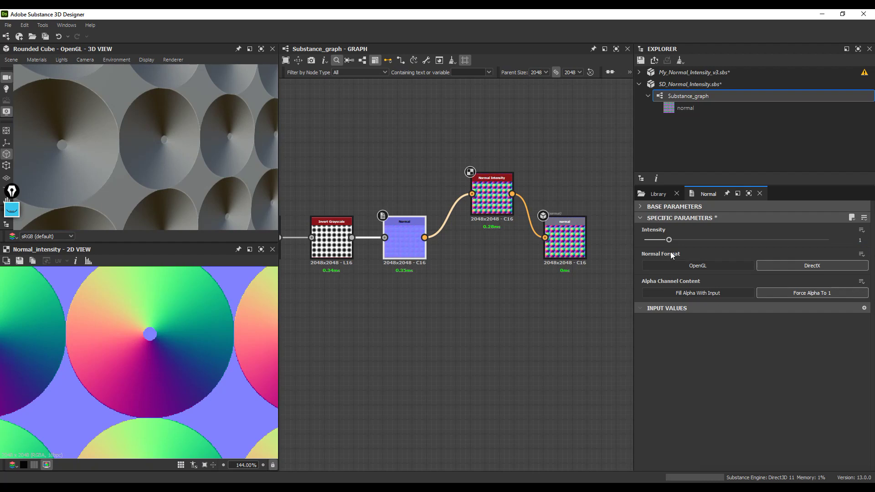
left_click_drag(669, 241, 651, 248)
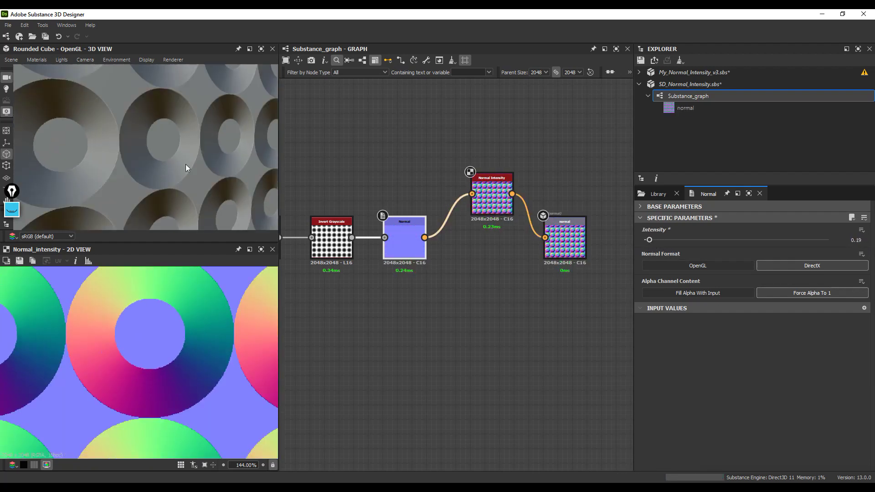
Examine the Normal Intensity node's output in the 2D view and on the cube, paying attention to the centres of the shapes
scroll(153, 331, "down", 8)
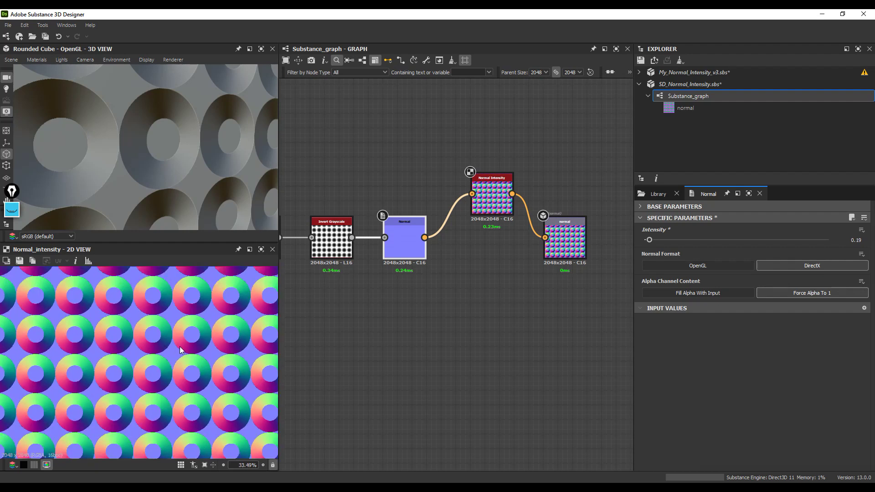
scroll(173, 329, "up", 5)
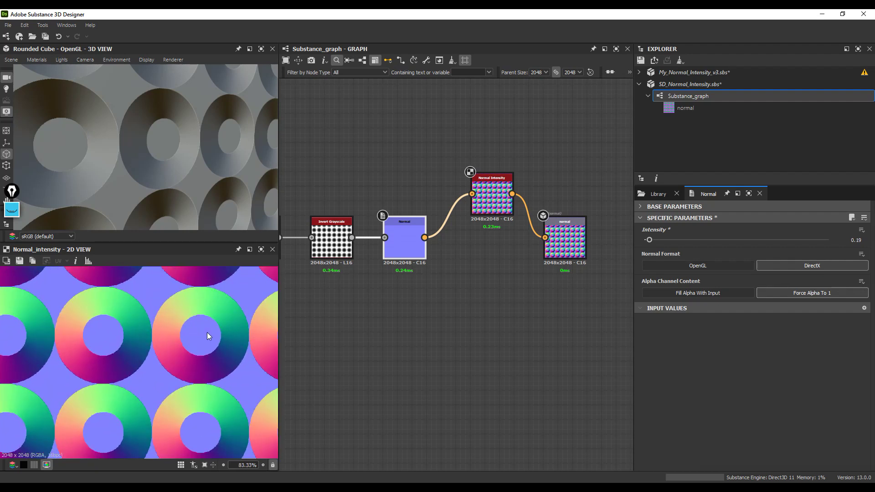
scroll(206, 337, "down", 8)
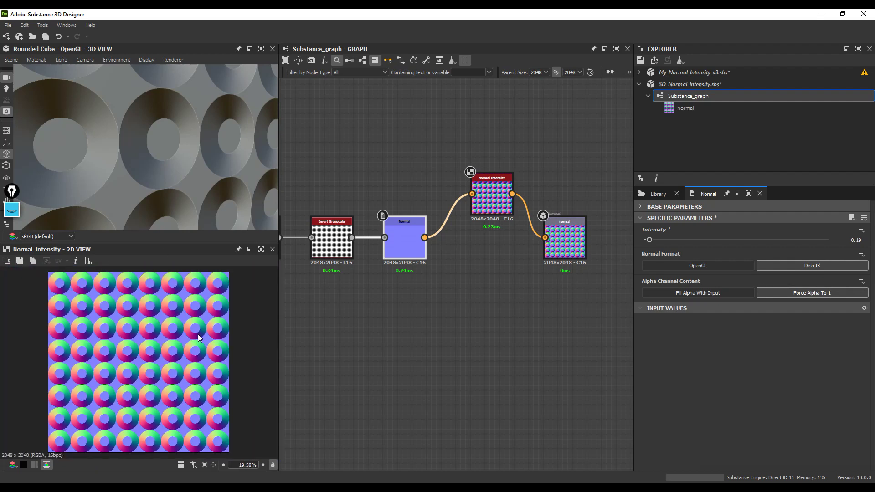
scroll(153, 327, "up", 5)
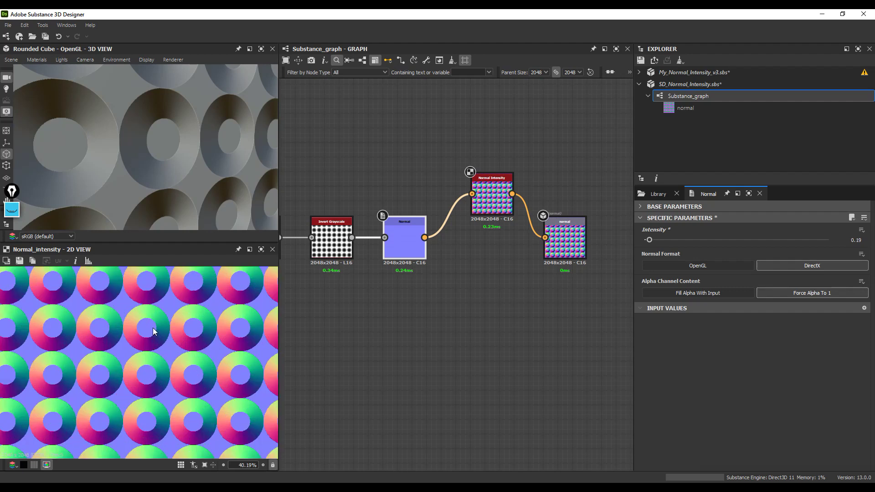
scroll(130, 154, "down", 3)
left_click_drag(129, 154, 167, 177)
scroll(447, 269, "down", 2)
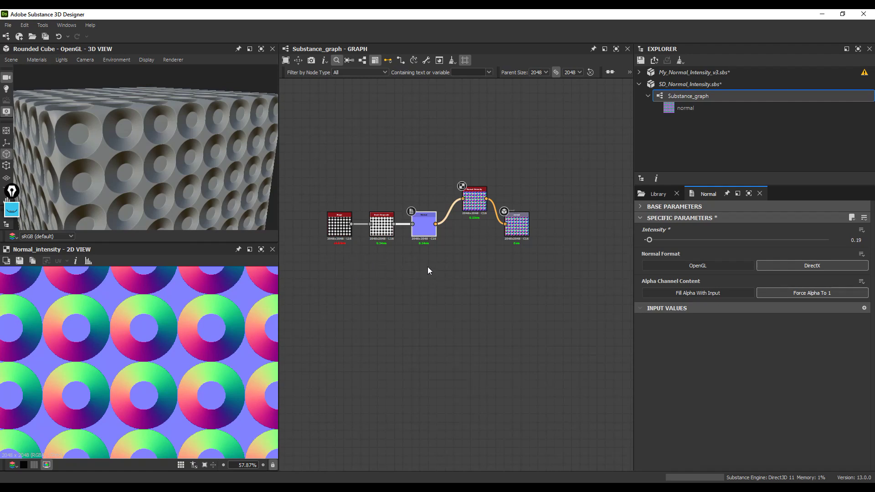
left_click(480, 199)
scroll(481, 199, "up", 3)
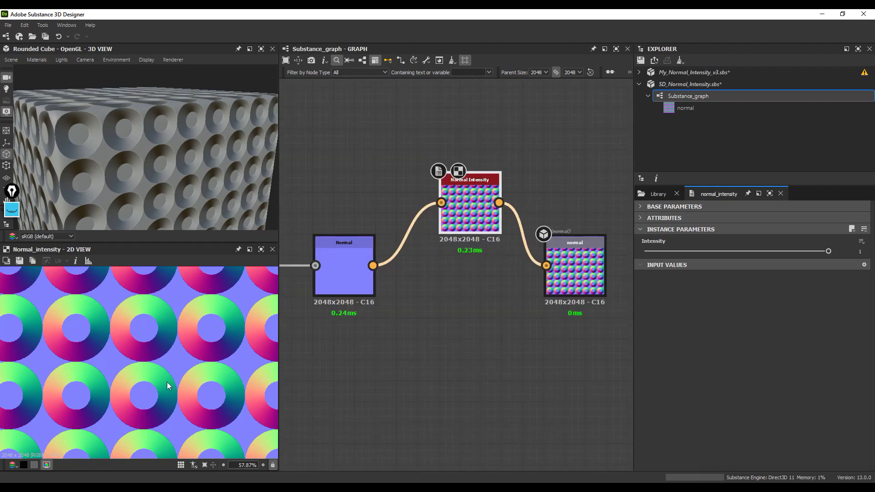
scroll(141, 321, "up", 3)
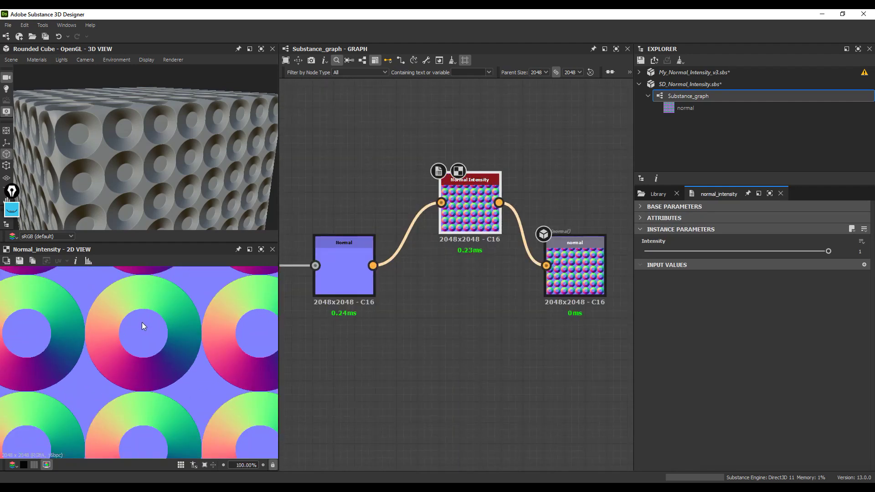
scroll(153, 320, "down", 3)
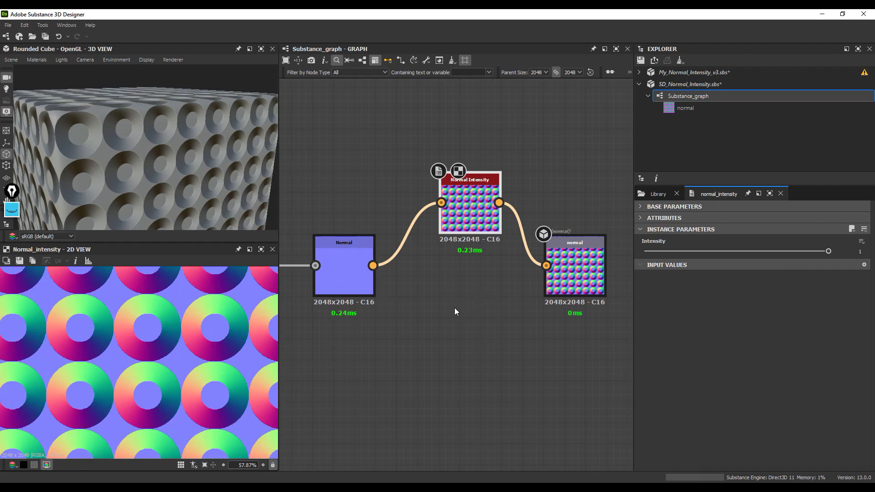
Open the Normal Intensity node's reference graph and show the per-pixel function of its Pixel Processor
right_click(469, 197)
left_click(520, 302)
key("Return")
left_click(455, 266)
left_click(688, 267)
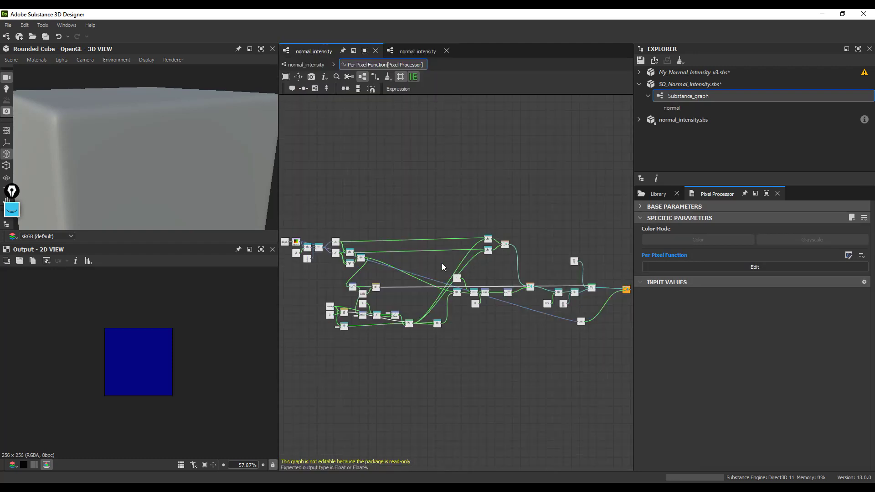
Examine the per-pixel function from the input sampling and intensity branch through to the square root and vector nodes
left_click_drag(280, 211, 152, 211)
scroll(258, 277, "up", 8)
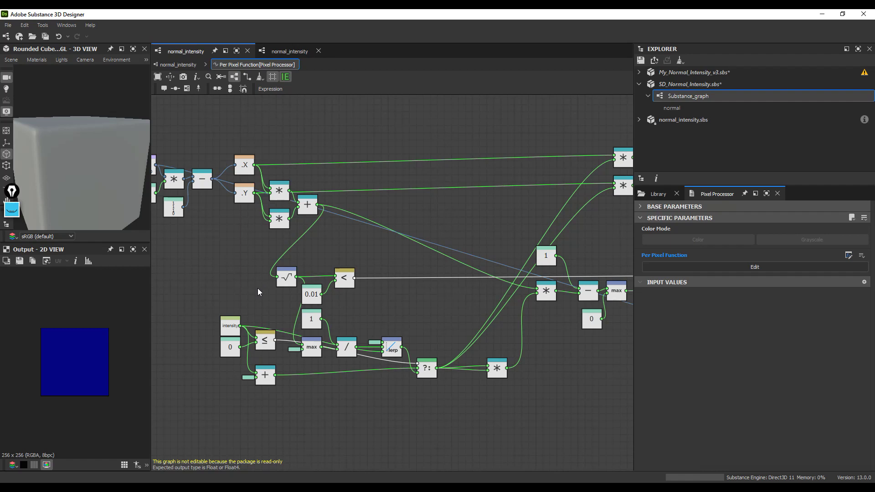
middle_click_drag(257, 288, 353, 303)
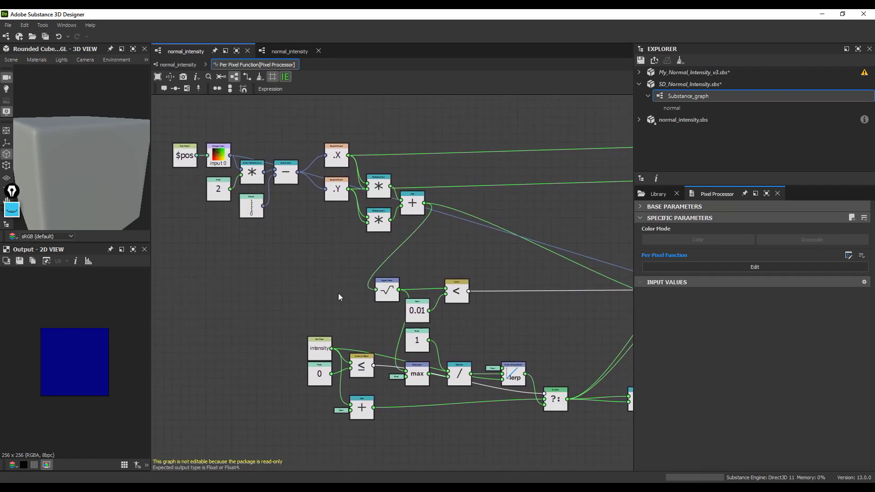
left_click(368, 367)
middle_click_drag(368, 366, 360, 350)
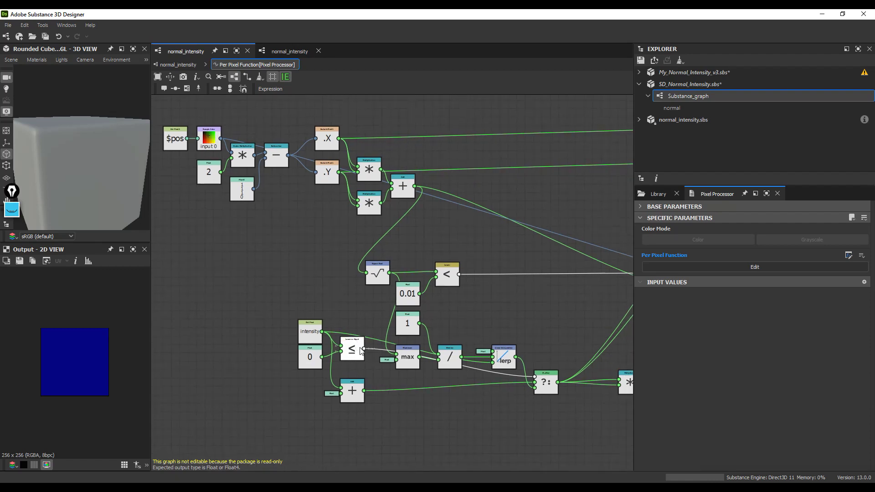
middle_click_drag(542, 356, 508, 318)
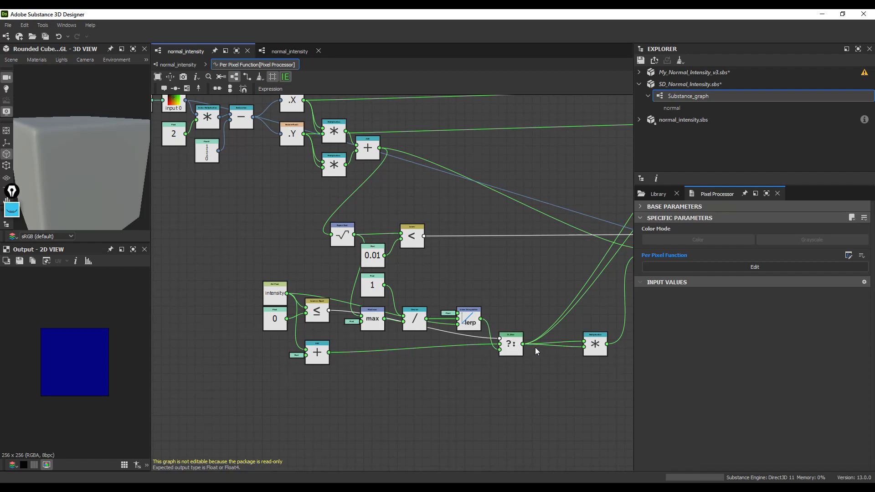
middle_click_drag(544, 341, 469, 387)
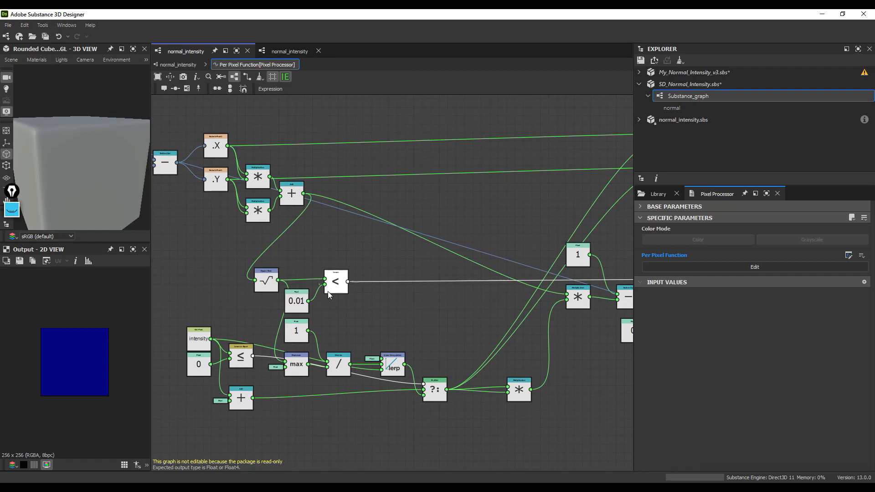
scroll(325, 296, "down", 1)
middle_click_drag(554, 322, 458, 318)
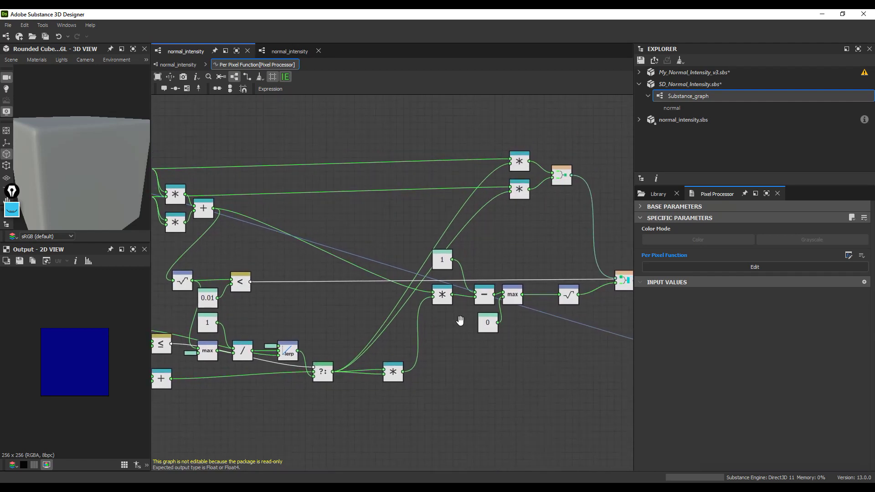
scroll(456, 317, "down", 1)
middle_click_drag(569, 322, 529, 284)
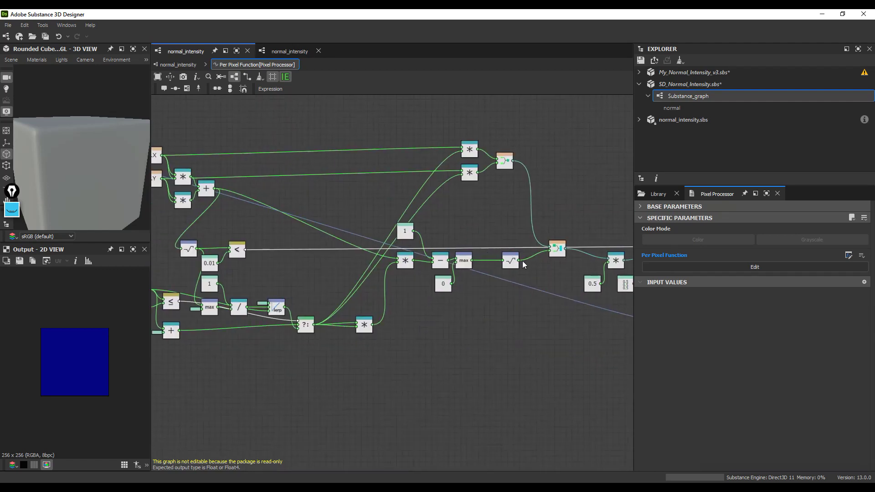
Examine the Lower comparison against the 0.01 constant and trace its link to the final If..Else node and output
left_click(236, 255)
scroll(234, 254, "down", 3)
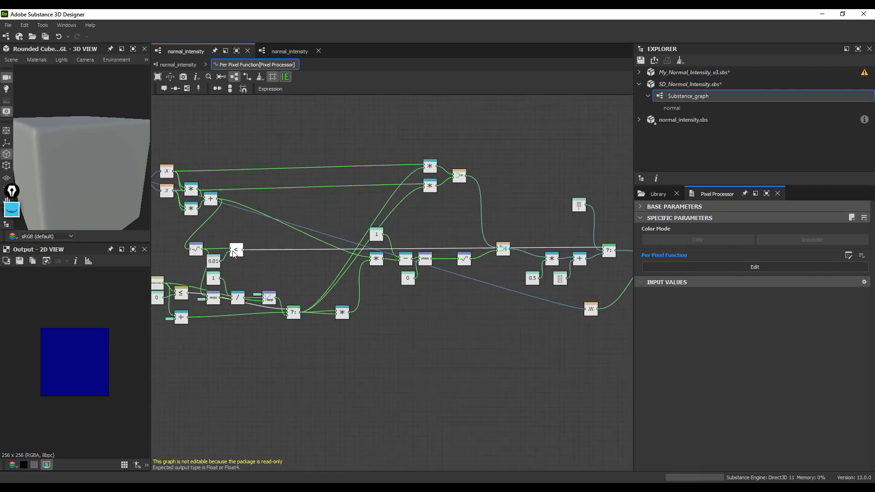
scroll(234, 255, "up", 2)
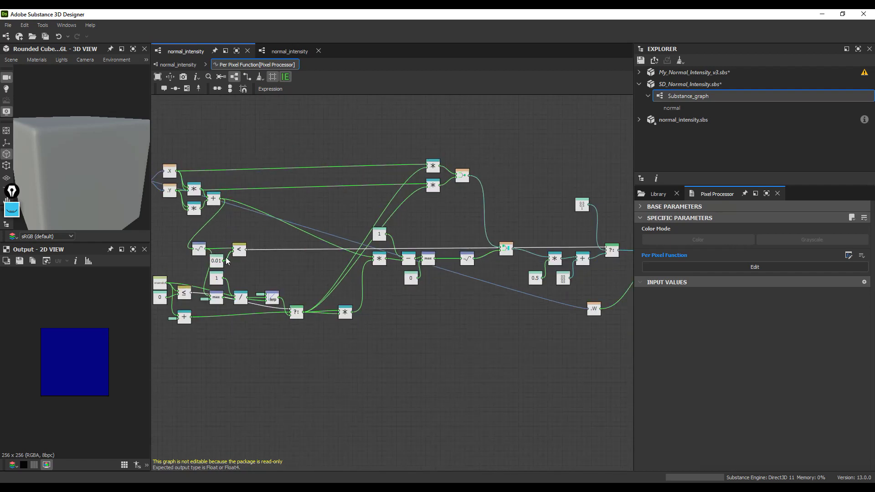
scroll(217, 261, "up", 5)
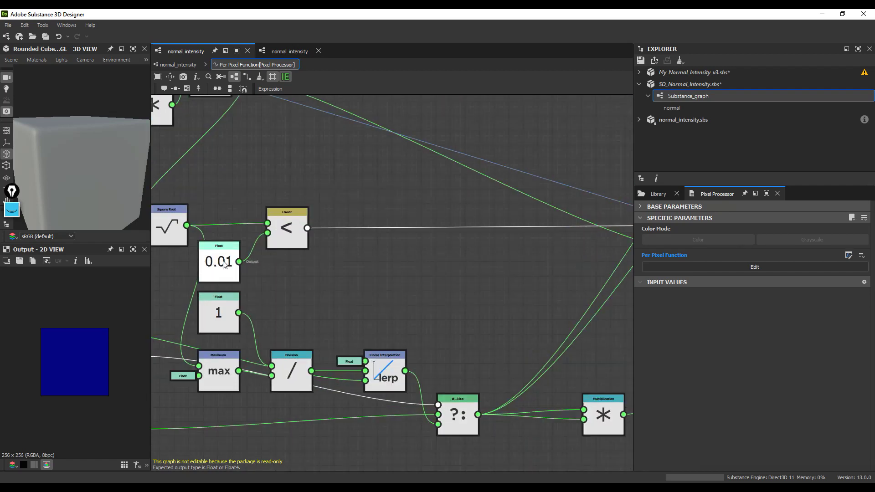
scroll(267, 250, "down", 5)
scroll(352, 264, "up", 1)
scroll(529, 267, "down", 4)
scroll(559, 239, "up", 3)
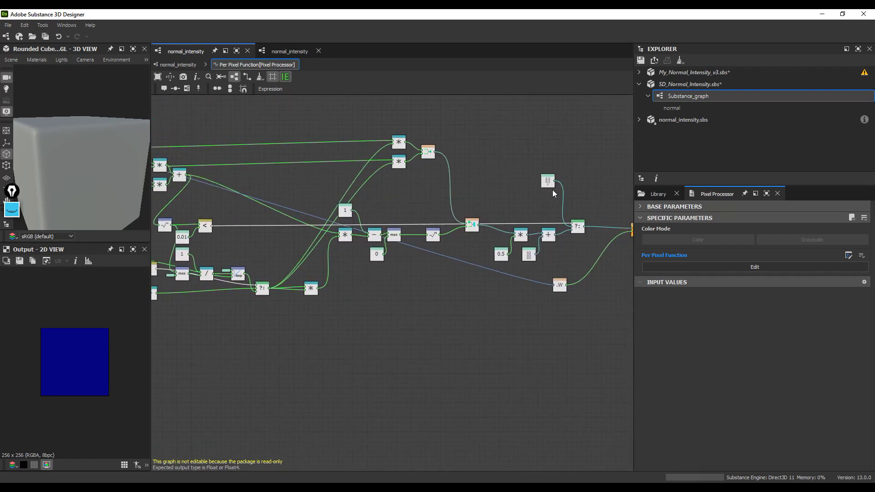
scroll(571, 230, "up", 3)
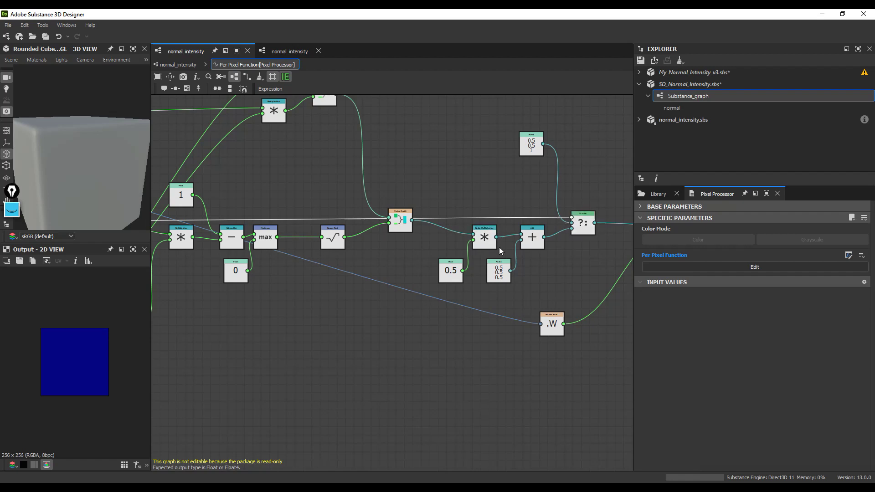
scroll(528, 248, "down", 4)
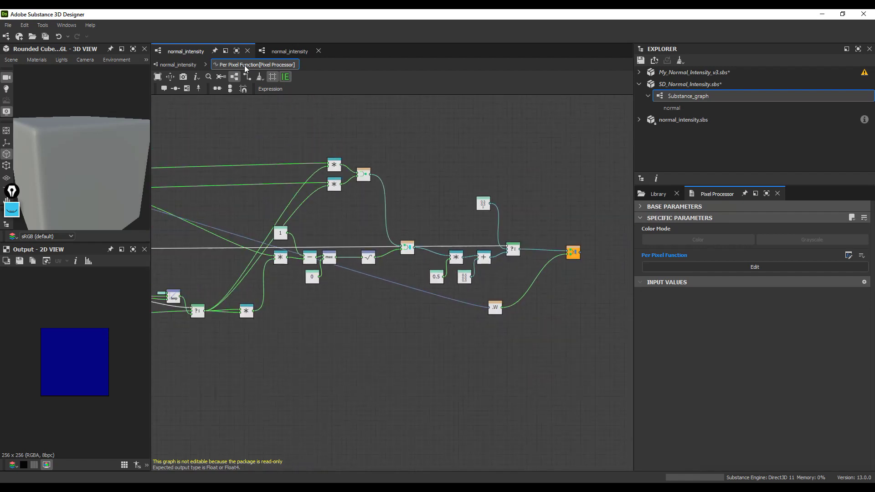
scroll(319, 228, "down", 2)
scroll(318, 230, "up", 1)
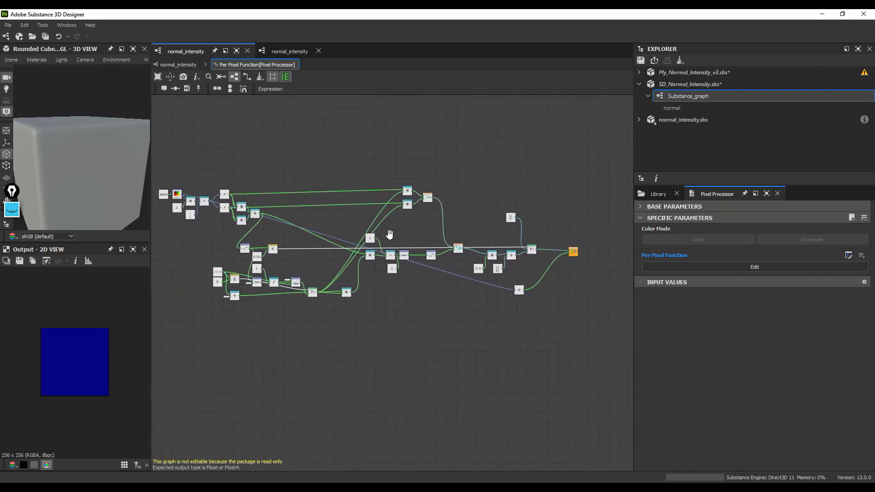
Leave the per-pixel function, unload the normal_intensity.sbs package and return to Substance_graph
left_click(177, 64)
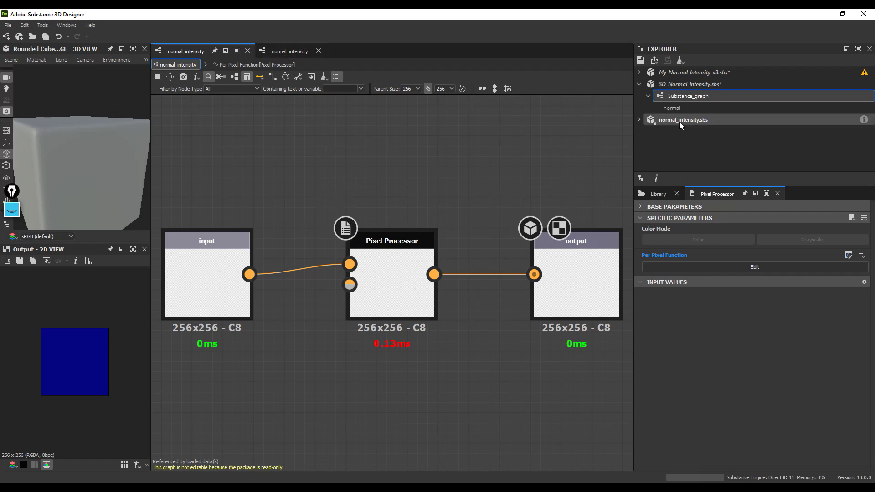
left_click(692, 121)
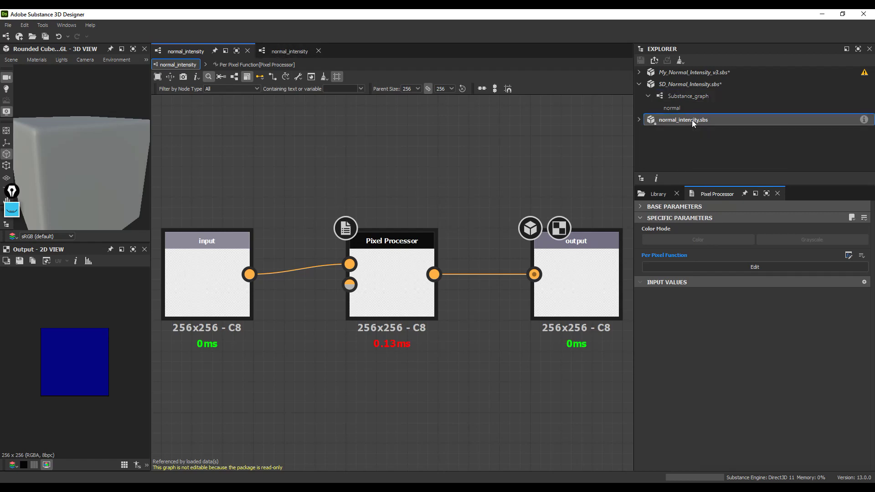
right_click(692, 120)
left_click(724, 263)
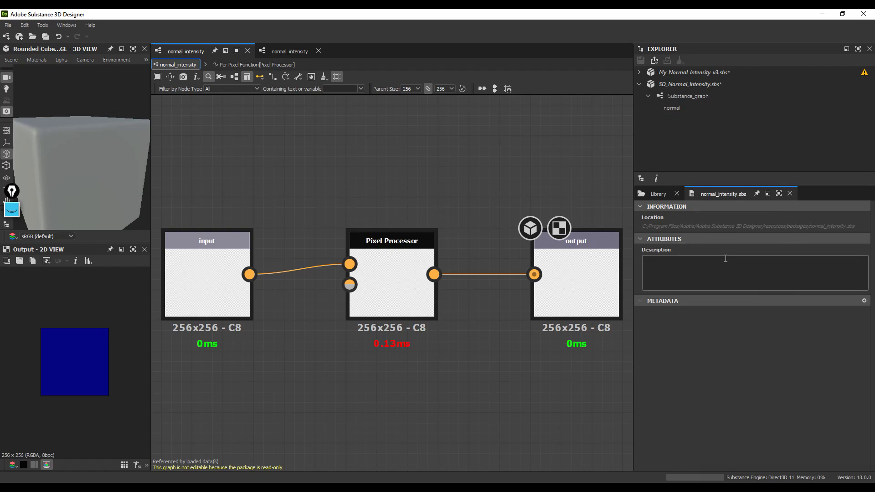
left_click(682, 95)
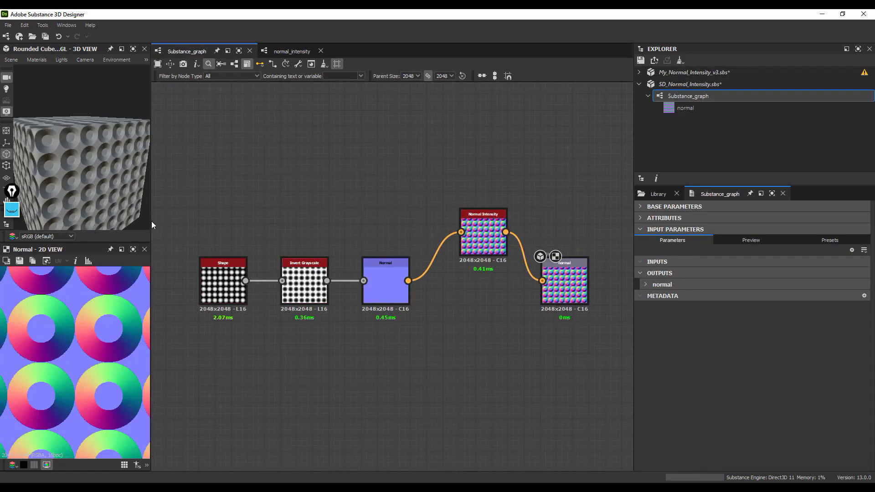
Widen the 3D and 2D views, give the 2D view more height, and frame the whole node graph
left_click_drag(151, 221, 192, 221)
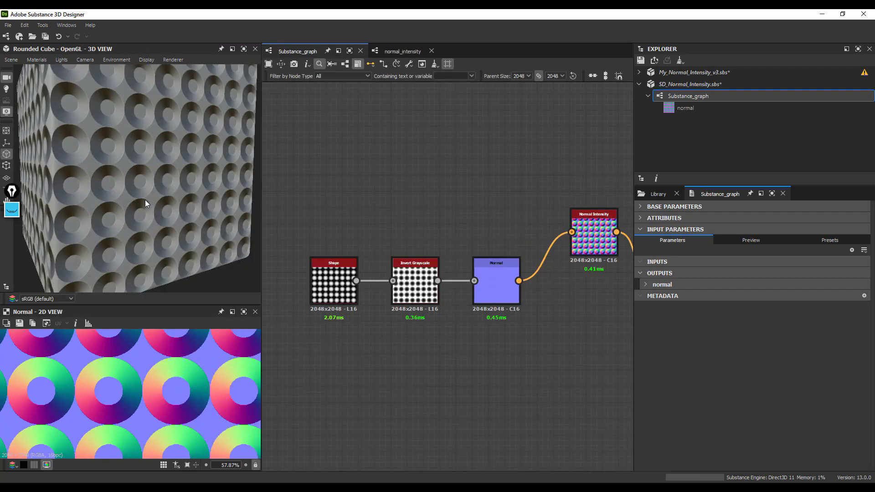
left_click_drag(134, 305, 139, 282)
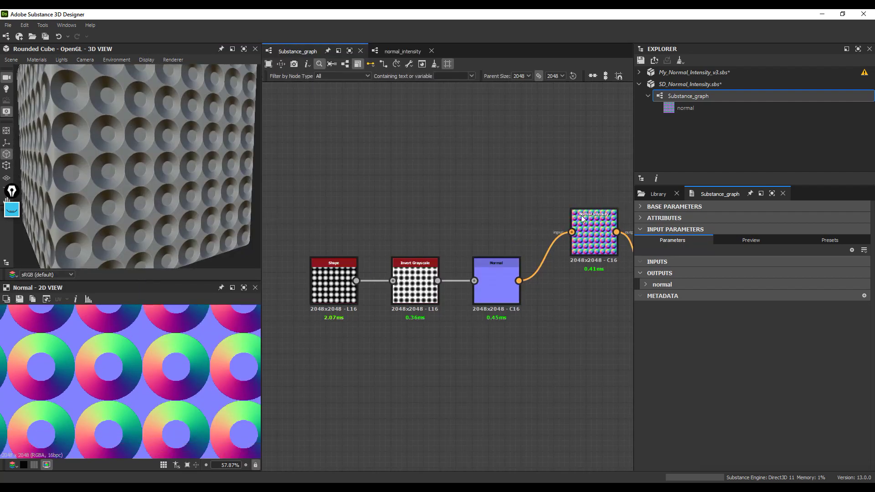
scroll(550, 233, "down", 2)
key("f")
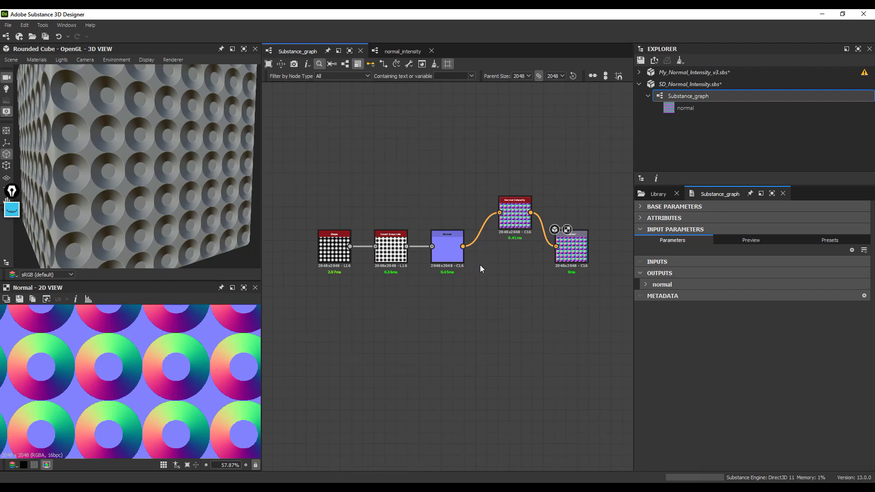
middle_click_drag(480, 266, 470, 224)
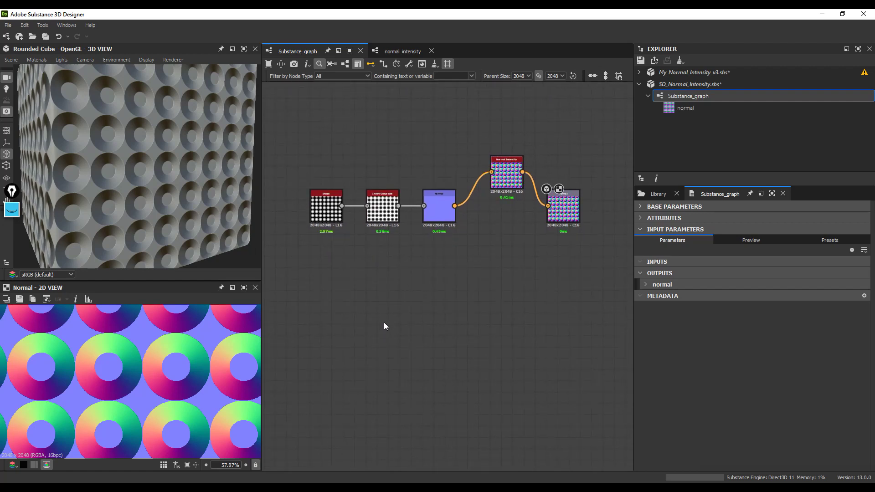
Connect the Normal node directly to the normal output, bypassing Normal Intensity, and set the Normal node's intensity to 22
left_click(11, 210)
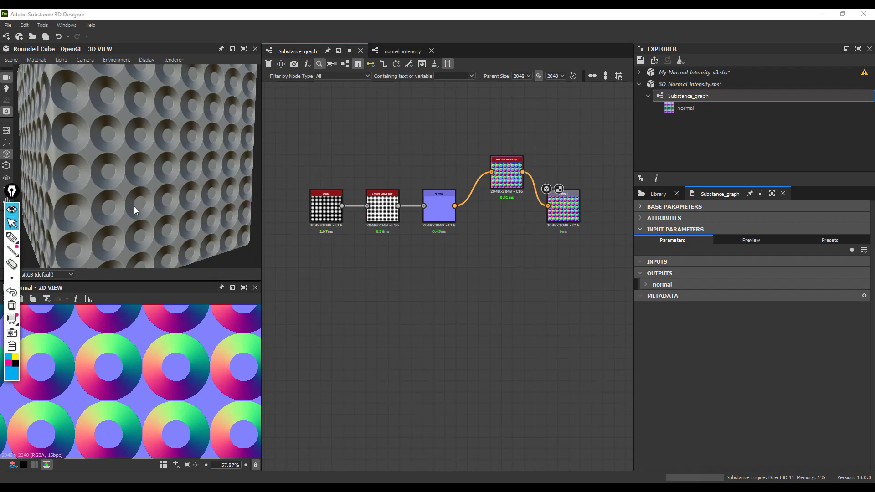
scroll(402, 254, "down", 1)
middle_click_drag(393, 247, 390, 277)
scroll(414, 254, "up", 1)
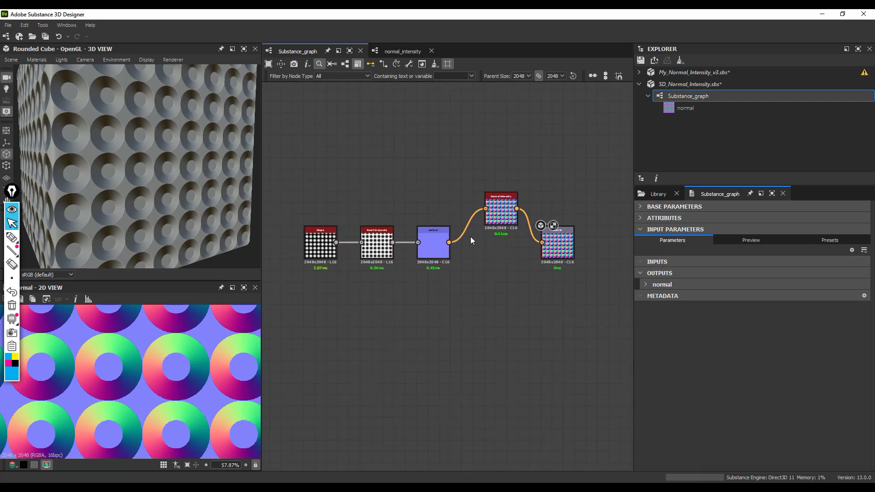
left_click_drag(449, 242, 542, 248)
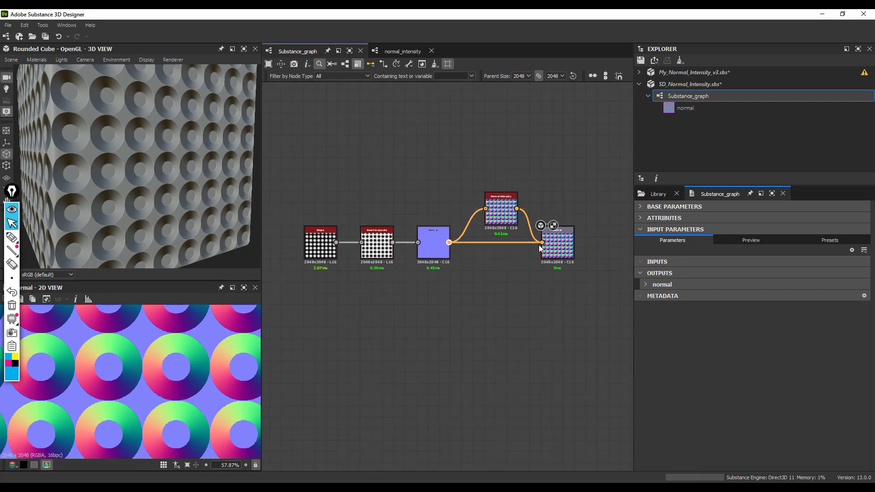
left_click(439, 246)
left_click(857, 240)
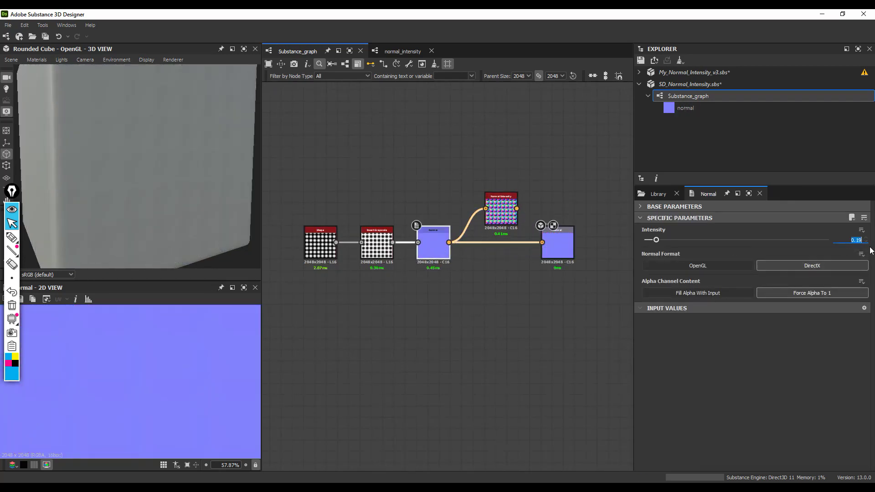
type("22")
key("Return")
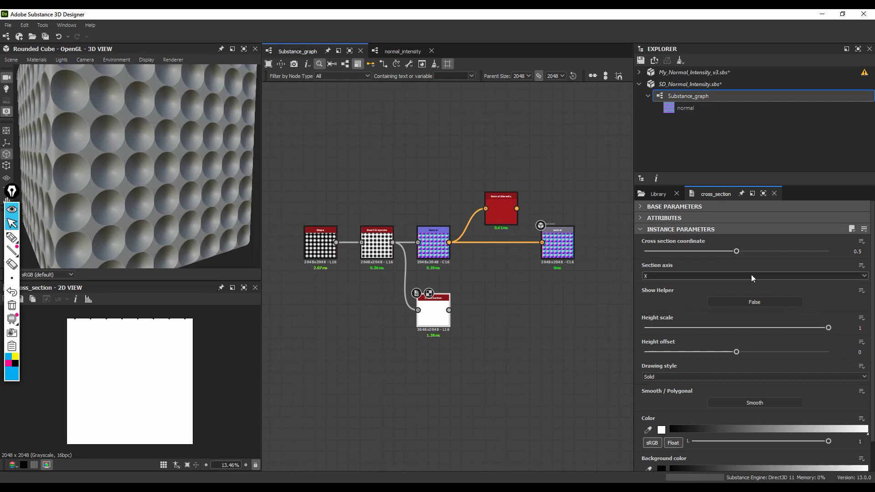
Set the Cross Section node's coordinate to 0.46 and inspect the height profile in the 2D view
left_click_drag(737, 252, 729, 254)
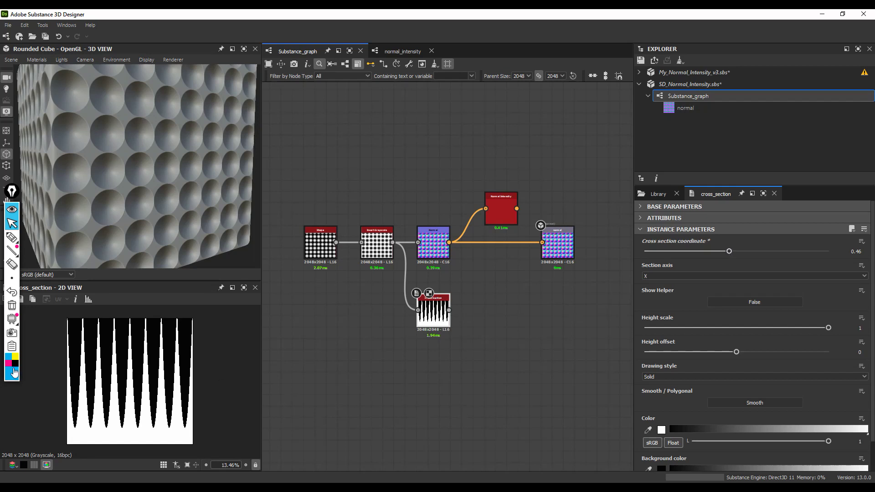
scroll(382, 243, "up", 2)
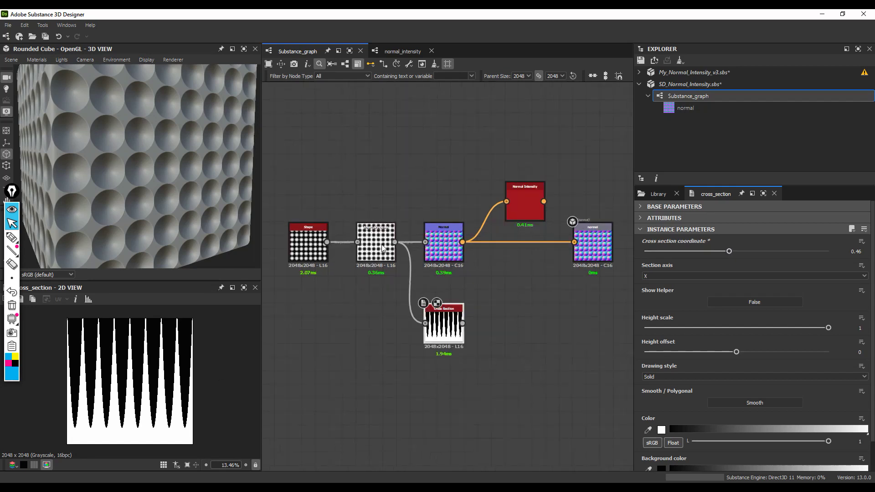
scroll(119, 422, "up", 1)
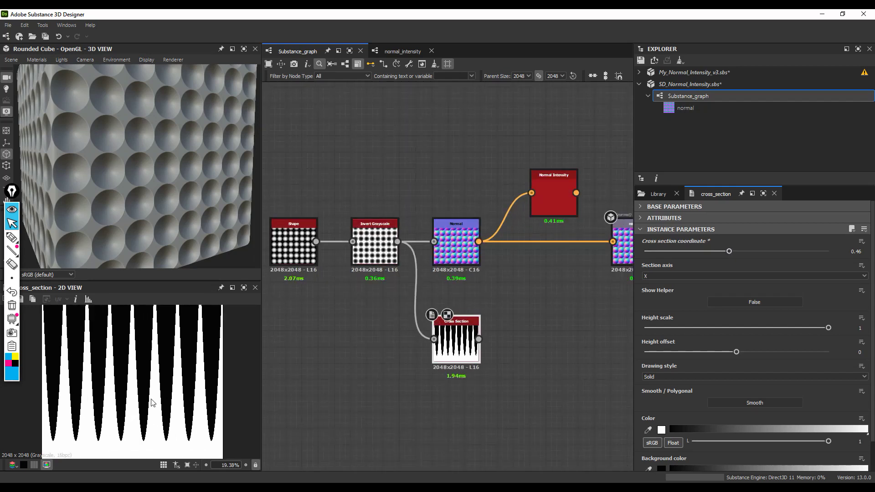
Insert a Histogram Range node between Invert Grayscale and Cross Section, placing it beside the Cross Section node
scroll(394, 255, "down", 1)
left_click_drag(399, 259, 411, 223)
type("histo")
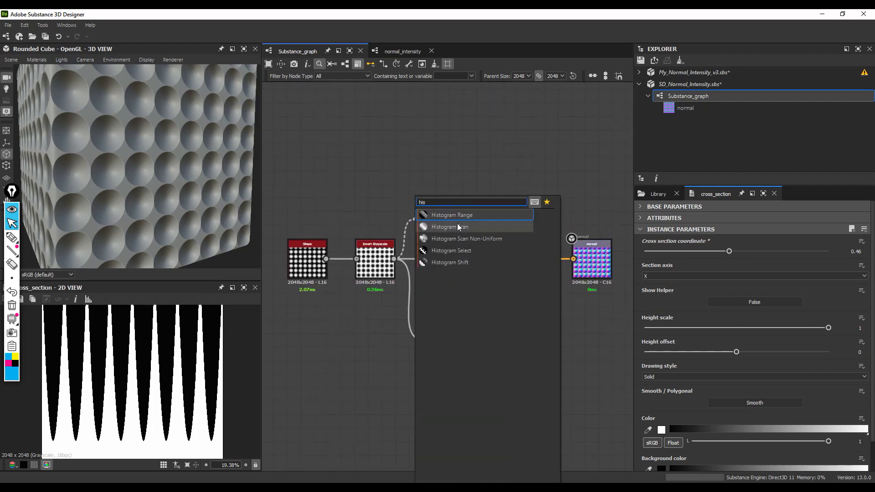
left_click(447, 218)
left_click_drag(449, 219, 388, 348)
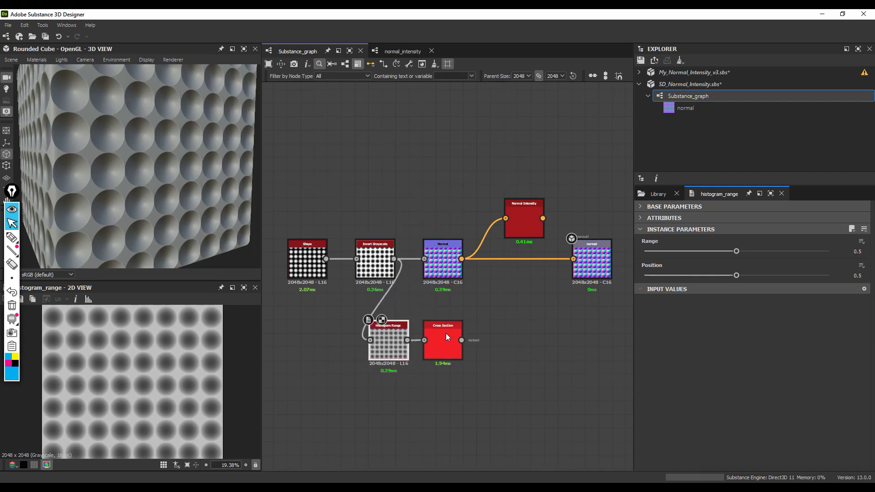
Show the Cross Section output in the 2D view and reduce the Histogram Range node's range to 0.14
double_click(443, 333)
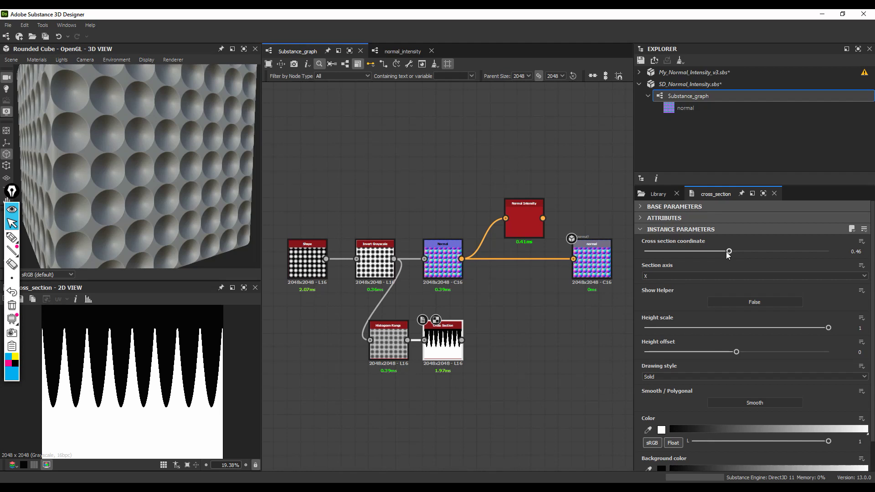
left_click(388, 341)
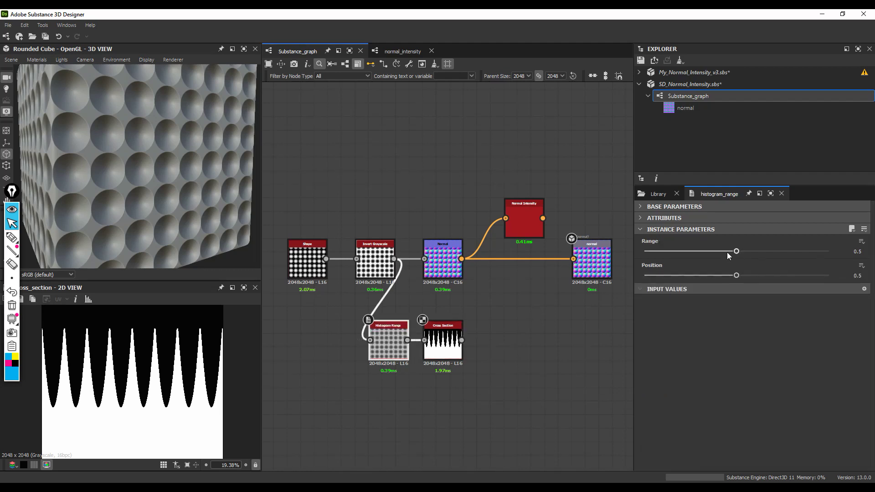
left_click_drag(737, 251, 671, 263)
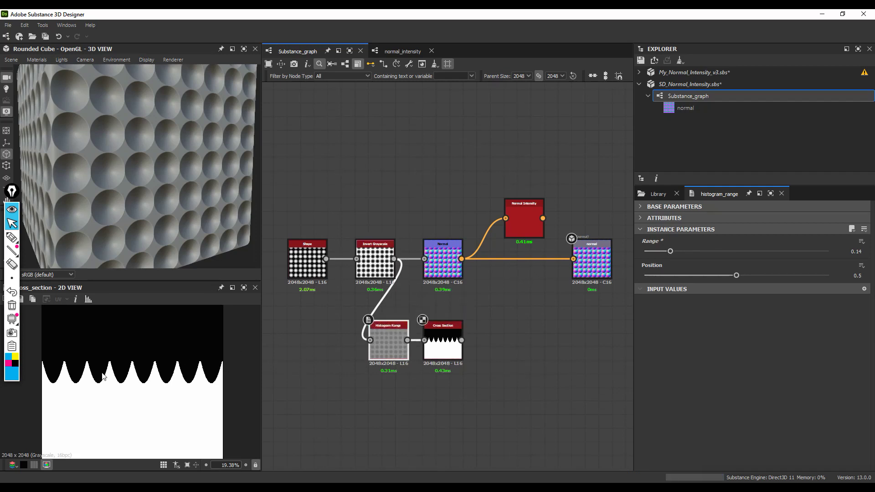
Vary the Histogram Range node's range from 0.35 to 0.07 and settle on 0.18, comparing the cross section profiles
scroll(125, 382, "up", 3)
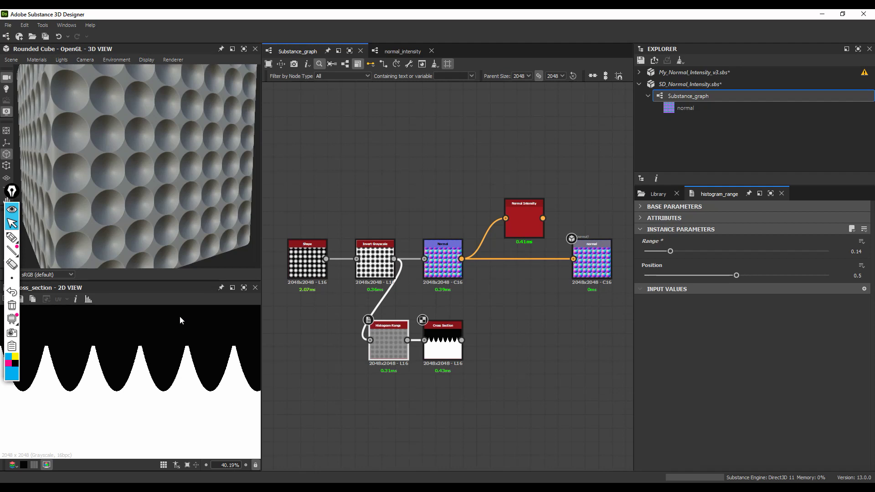
scroll(189, 336, "down", 1)
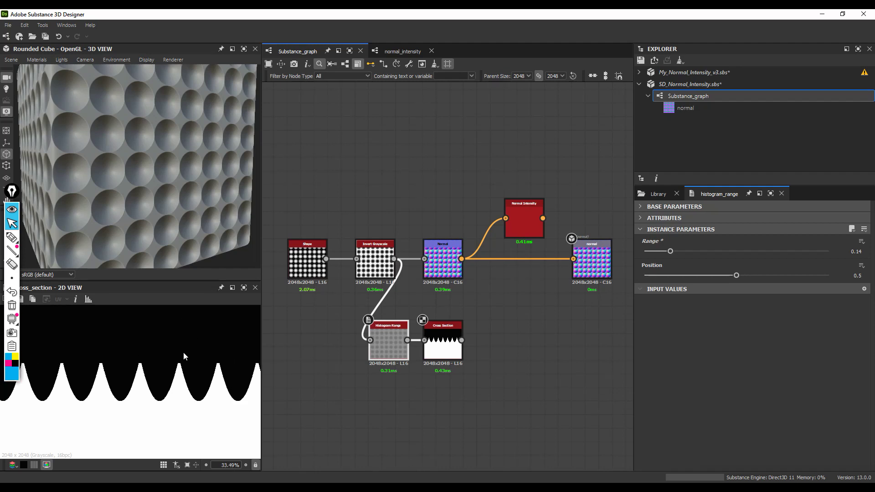
left_click(332, 355)
left_click_drag(672, 252, 710, 250)
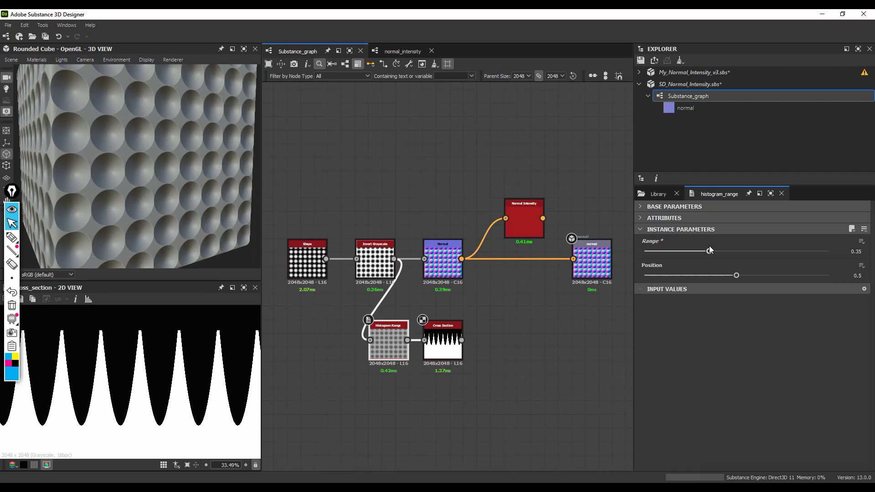
left_click_drag(709, 251, 659, 258)
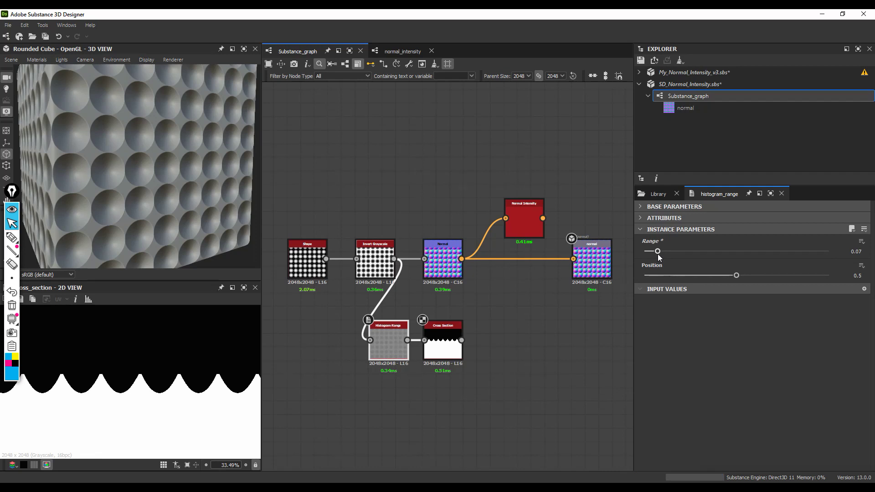
left_click_drag(659, 258, 678, 253)
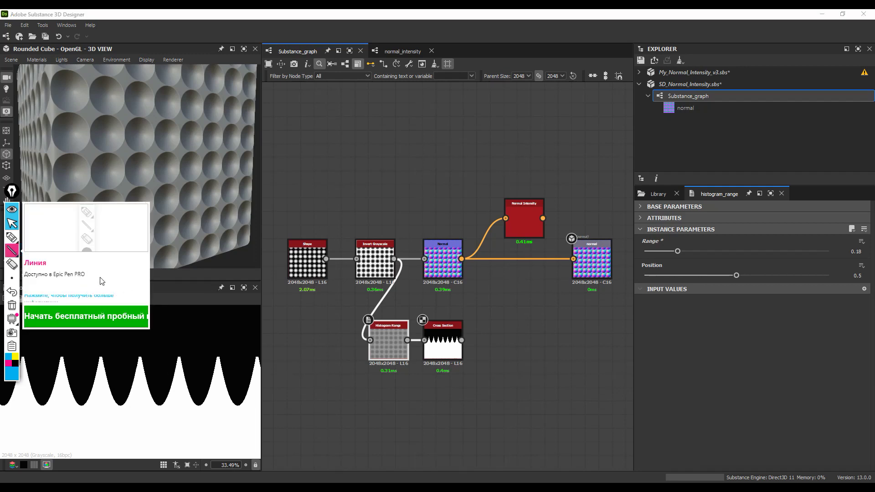
Draw a blue tangent line with a perpendicular normal arrow on one slope of the cross section
left_click(12, 237)
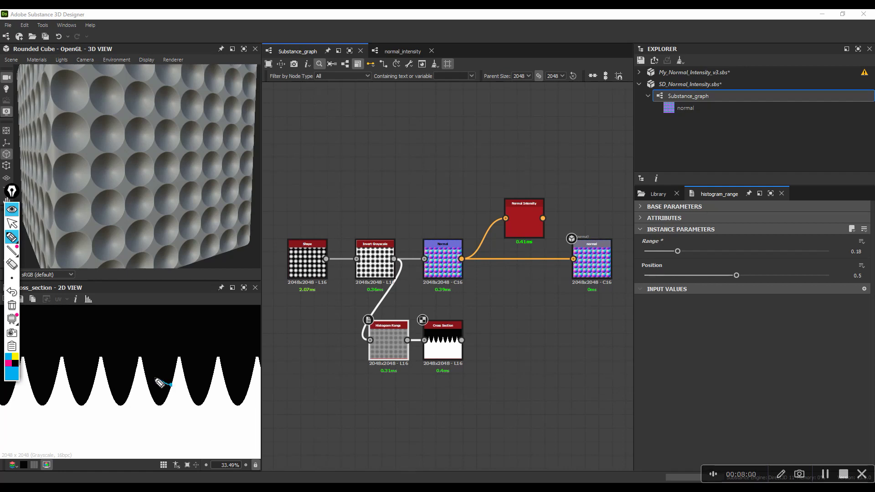
left_click_drag(166, 402, 176, 364)
left_click(12, 223)
Set the Histogram Range node's range to 0.36 and draw a steeper blue tangent over the same slope
left_click_drag(679, 254, 711, 253)
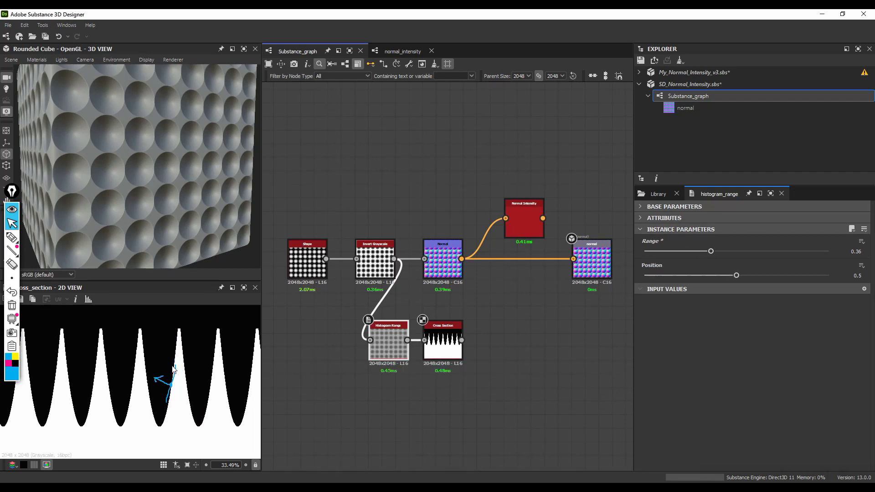
left_click(12, 250)
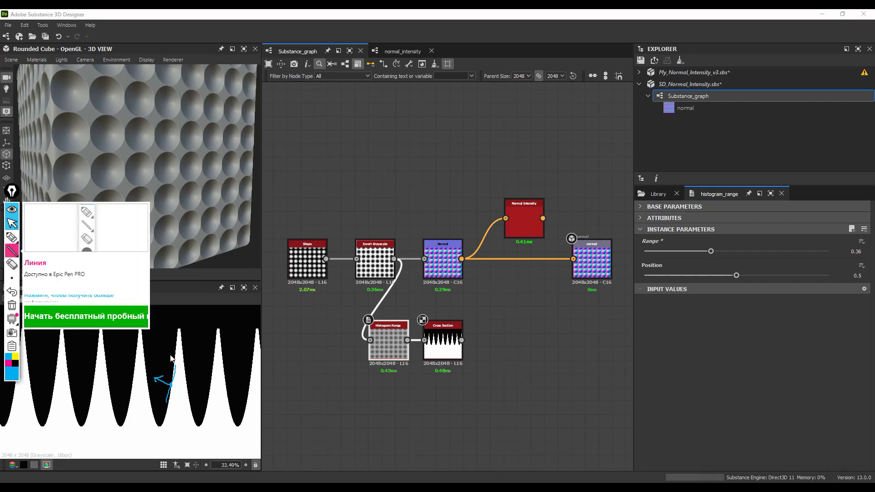
left_click(12, 237)
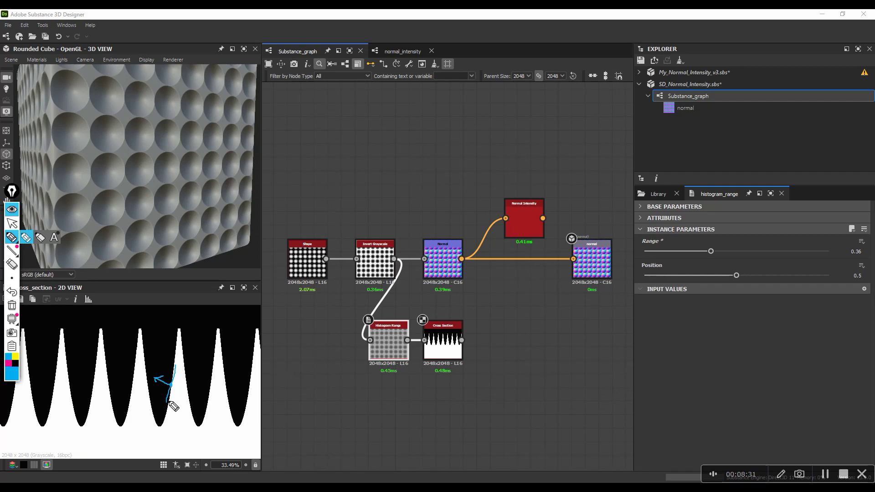
mouse_move(171, 404)
left_mouse_down()
mouse_move(176, 370)
mouse_move(172, 406)
left_mouse_up()
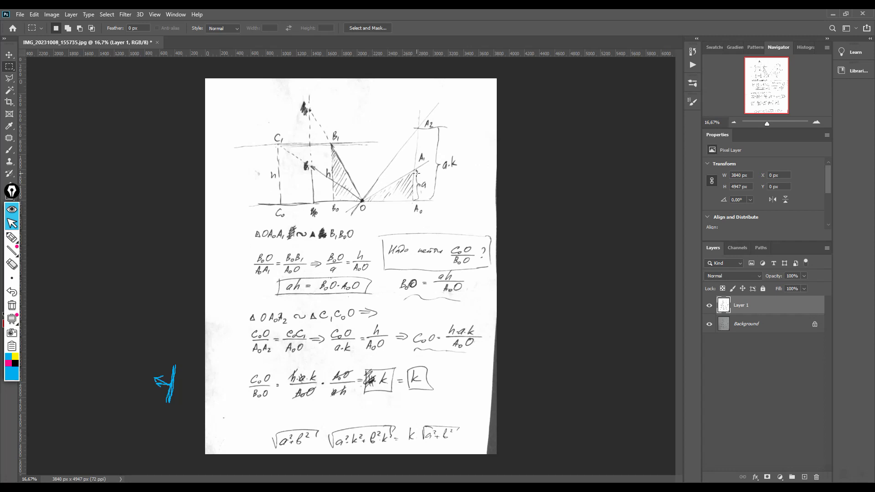
Switch to the scanned proof in Photoshop and trace slope O–A1 and its normal arrow O–B1 in blue
key("ctrl+shift+3")
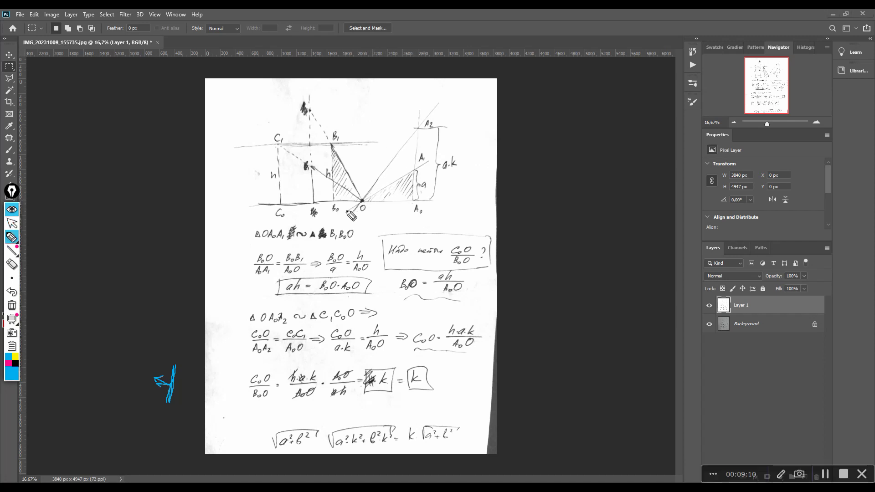
left_click_drag(346, 213, 434, 156)
mouse_move(346, 212)
left_mouse_down()
mouse_move(431, 159)
mouse_move(363, 199)
mouse_move(350, 176)
left_mouse_up()
key("ctrl+z")
mouse_move(364, 200)
left_mouse_down()
mouse_move(333, 151)
mouse_move(342, 148)
left_mouse_up()
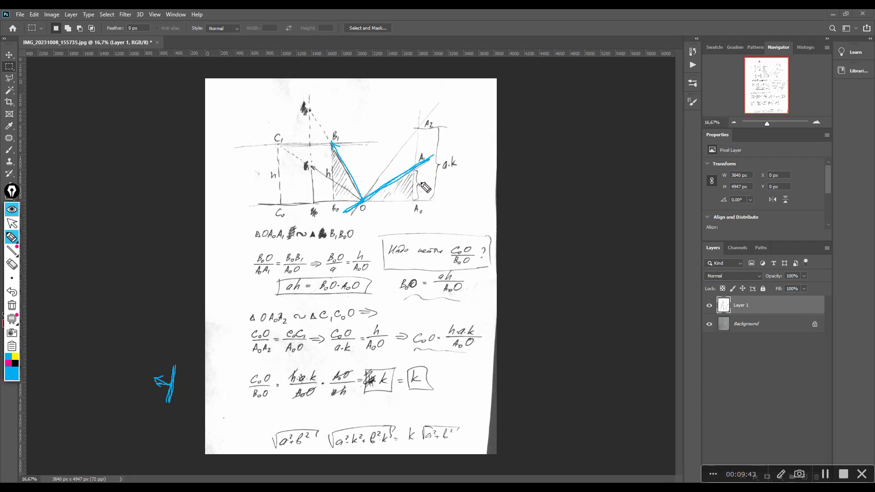
Circle the factor k in blue, trace the steeper slope O–A2, and draw its normal arrow toward C1
mouse_move(454, 160)
left_mouse_down()
mouse_move(465, 170)
mouse_move(451, 157)
left_mouse_up()
mouse_move(355, 213)
left_mouse_down()
mouse_move(416, 129)
mouse_move(352, 215)
left_mouse_up()
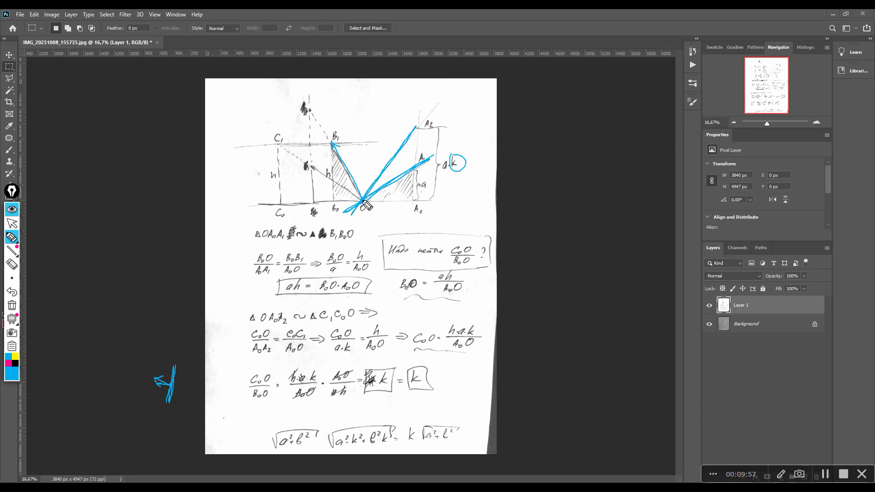
mouse_move(345, 191)
left_mouse_down()
mouse_move(313, 172)
mouse_move(325, 174)
left_mouse_up()
Circle the first triangle similarity statement in blue and outline the two hatched triangles it refers to
mouse_move(291, 222)
left_mouse_down()
mouse_move(286, 250)
mouse_move(294, 219)
left_mouse_up()
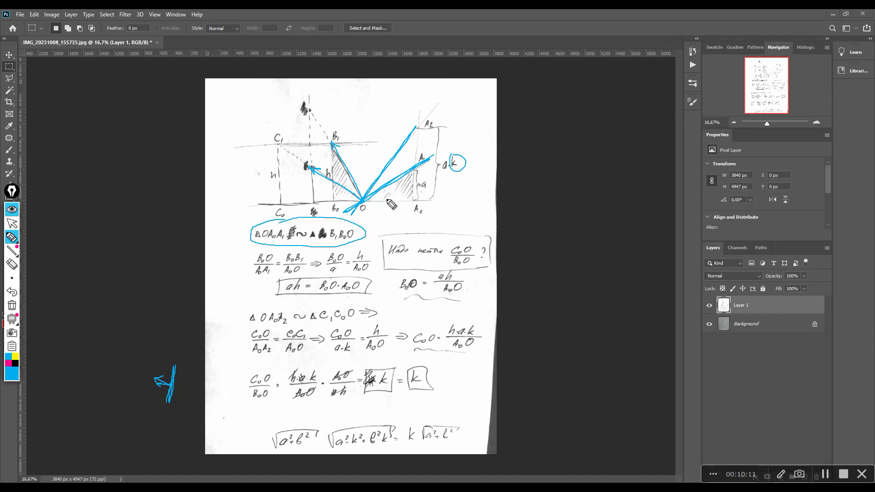
left_click_drag(414, 172, 414, 201)
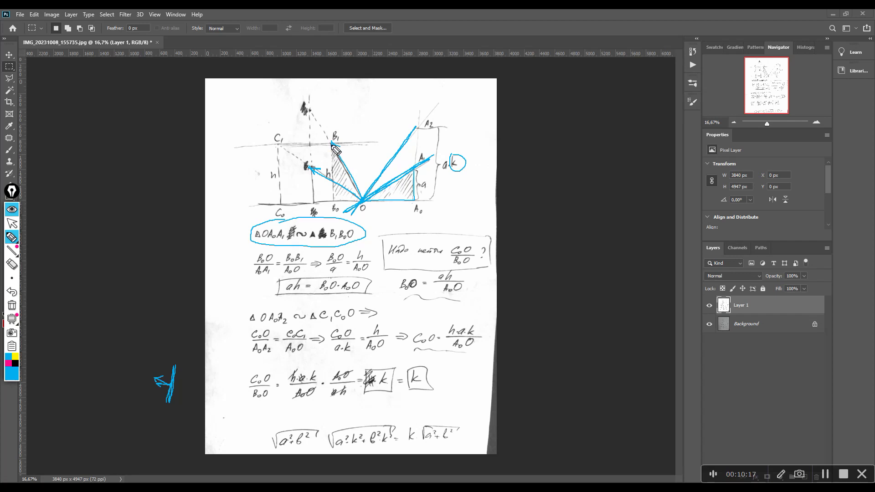
mouse_move(331, 145)
left_mouse_down()
mouse_move(331, 201)
mouse_move(363, 200)
left_mouse_up()
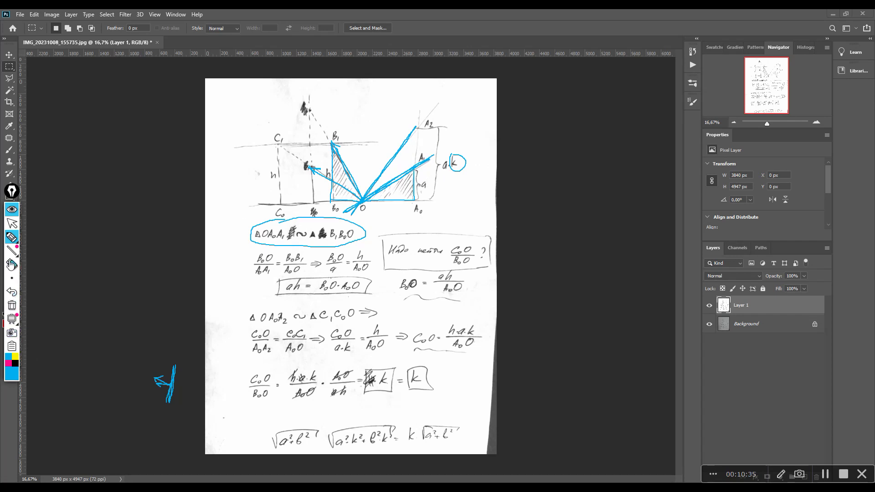
Outline the second pair of similar triangles, O–A0–A2 and C1–C0–O, in yellow
mouse_move(15, 248)
left_click(15, 357)
left_click_drag(416, 131, 414, 200)
mouse_move(418, 130)
left_mouse_down()
mouse_move(367, 199)
mouse_move(414, 201)
left_mouse_up()
mouse_move(361, 202)
left_mouse_down()
mouse_move(276, 146)
mouse_move(279, 206)
mouse_move(364, 201)
left_mouse_up()
left_click_drag(315, 168, 282, 147)
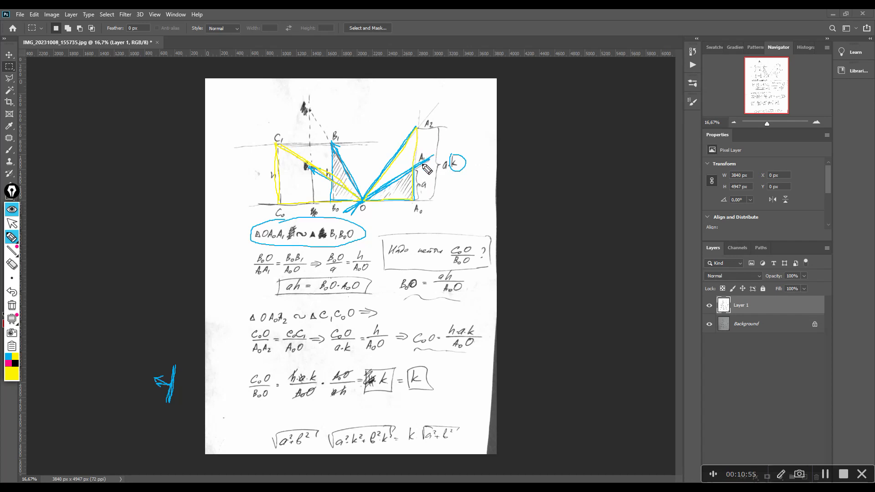
Mark length a and factor k on the diagram, and circle the ratio C0O/B0O and its result k in yellow
left_click_drag(425, 177, 416, 195)
mouse_move(453, 152)
left_mouse_down()
mouse_move(468, 169)
mouse_move(450, 156)
left_mouse_up()
mouse_move(267, 371)
left_mouse_down()
mouse_move(248, 405)
mouse_move(274, 373)
left_mouse_up()
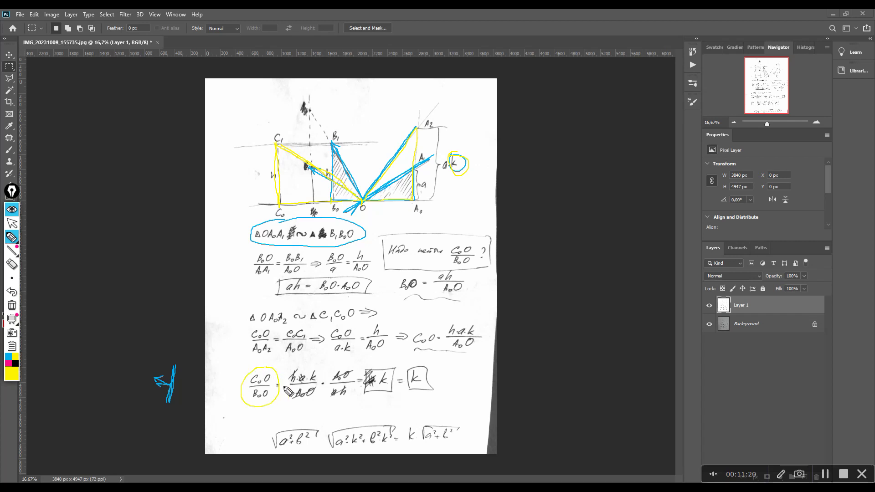
mouse_move(426, 360)
left_mouse_down()
mouse_move(408, 394)
mouse_move(419, 397)
left_mouse_up()
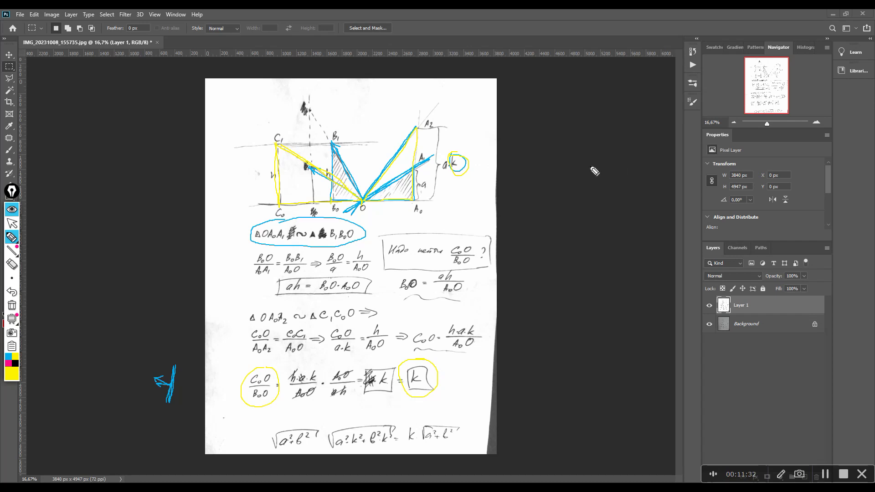
Sketch a yellow plane in perspective beside the page with a normal vector, its dashed vertical drop and its projection labelled C0O
mouse_move(582, 147)
left_mouse_down()
mouse_move(634, 197)
mouse_move(585, 154)
mouse_move(602, 145)
left_mouse_up()
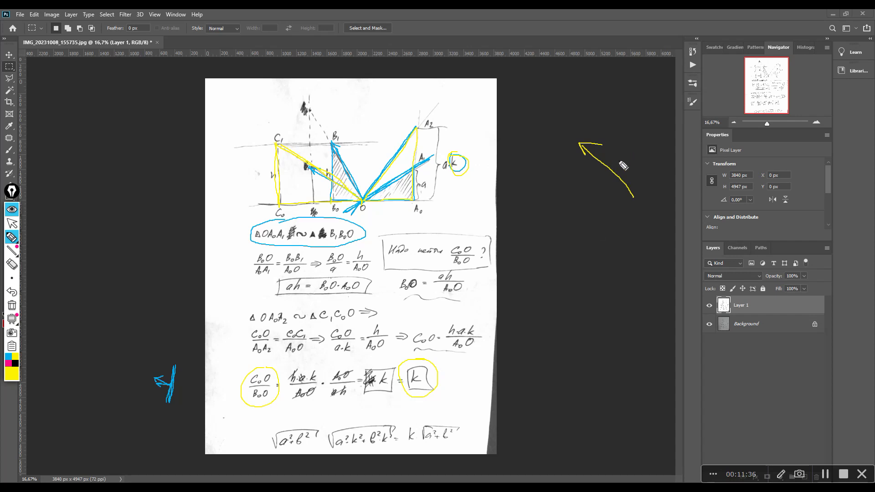
mouse_move(477, 234)
left_mouse_down()
mouse_move(595, 102)
mouse_move(748, 122)
mouse_move(705, 258)
left_mouse_up()
left_click_drag(751, 128, 678, 266)
mouse_move(591, 156)
left_mouse_down()
mouse_move(633, 187)
mouse_move(586, 151)
mouse_move(588, 191)
left_mouse_up()
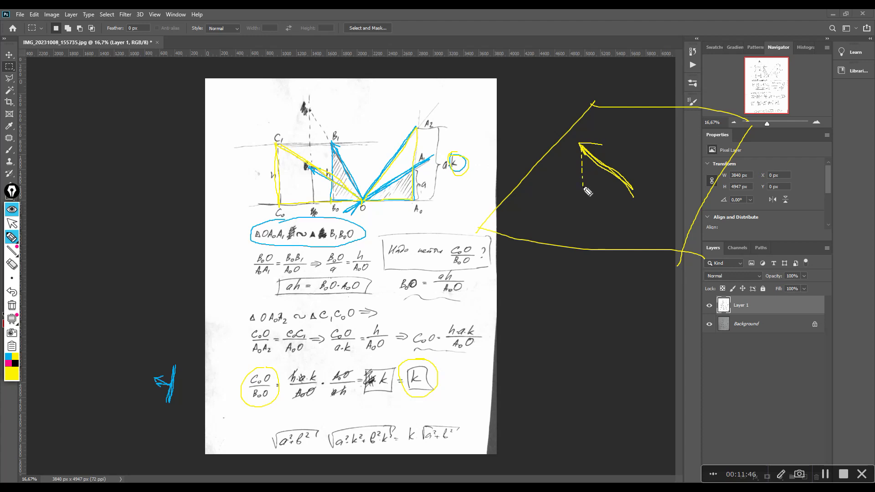
left_click_drag(607, 195, 633, 197)
left_click_drag(590, 160, 592, 193)
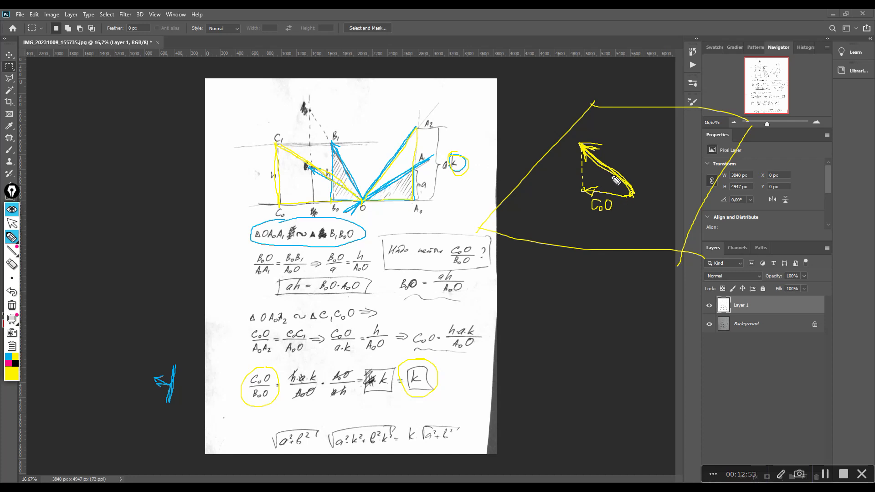
Write N(x, y, z) in yellow above the plane sketch and label the sketched vector N
mouse_move(531, 70)
left_mouse_down()
mouse_move(530, 90)
mouse_move(543, 69)
mouse_move(561, 96)
mouse_move(571, 82)
mouse_move(563, 83)
mouse_move(620, 81)
left_mouse_up()
left_click_drag(613, 51, 621, 90)
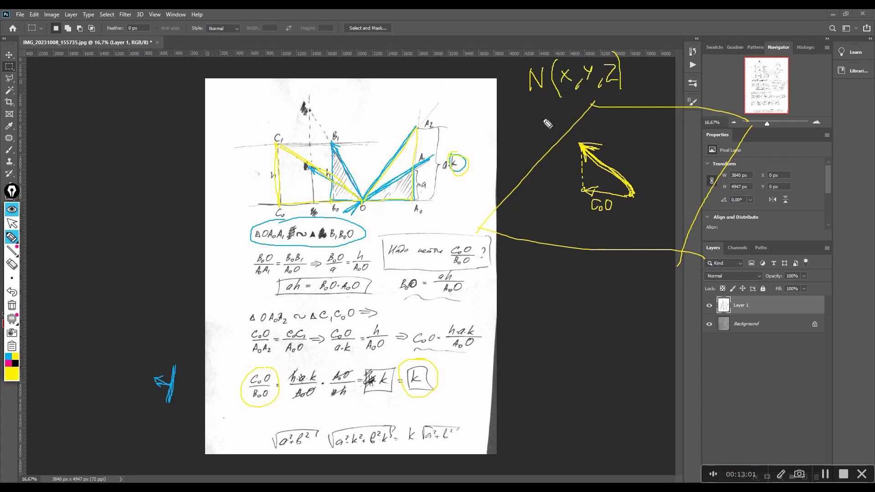
mouse_move(583, 129)
left_mouse_down()
mouse_move(595, 129)
mouse_move(595, 116)
left_mouse_up()
Draw the axes from the vector's origin in magenta and label them x and y
left_click_drag(635, 196, 538, 269)
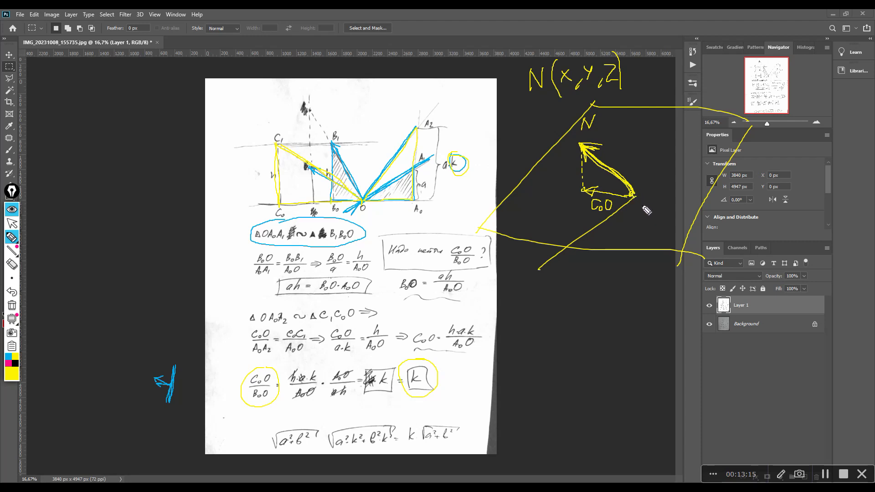
key("ctrl+z")
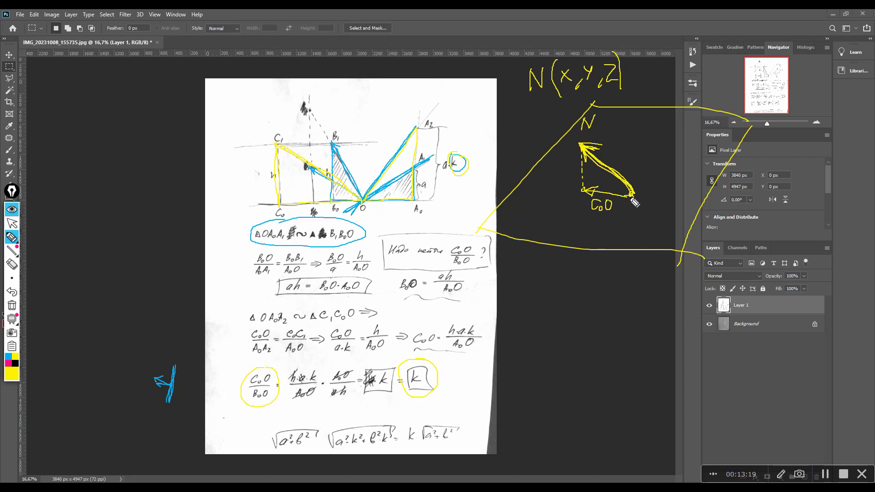
left_click(8, 364)
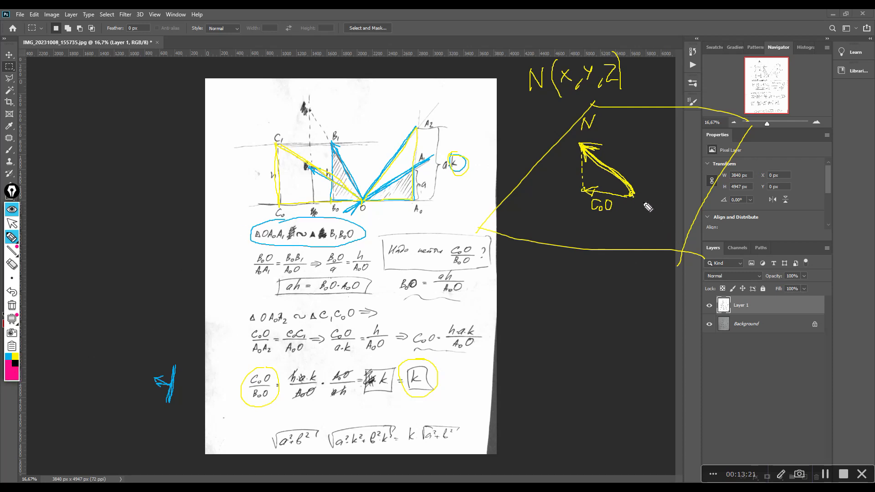
left_click_drag(631, 196, 530, 242)
left_click_drag(631, 195, 604, 143)
mouse_move(548, 243)
left_mouse_down()
mouse_move(562, 239)
mouse_move(553, 244)
left_mouse_up()
left_click_drag(607, 130, 610, 133)
left_click_drag(612, 129, 608, 137)
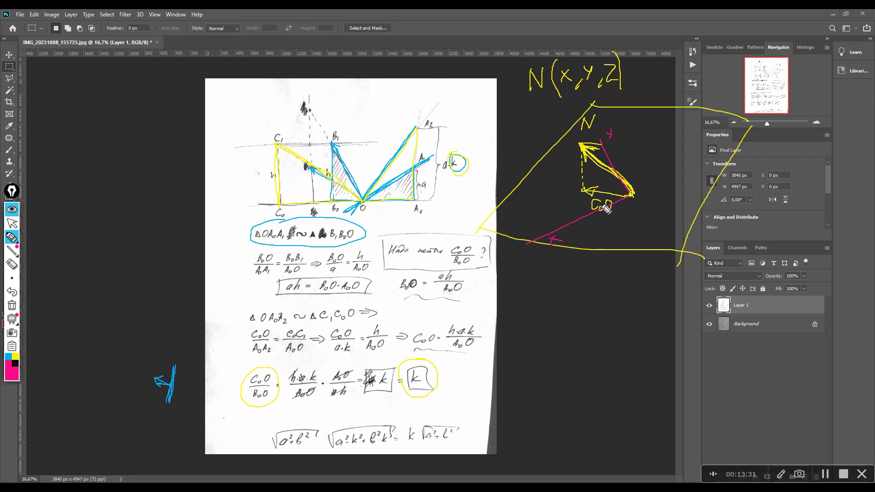
Draw dashed perpendiculars from the projection's tip to both axes and write x² + y² = C0O² below the sketch
left_click_drag(585, 193, 596, 211)
left_click_drag(588, 194, 625, 178)
mouse_move(552, 298)
left_mouse_down()
mouse_move(561, 312)
mouse_move(553, 313)
mouse_move(593, 304)
left_mouse_up()
mouse_move(598, 294)
left_mouse_down()
mouse_move(592, 314)
mouse_move(598, 292)
mouse_move(634, 311)
left_mouse_up()
left_click_drag(637, 308, 668, 286)
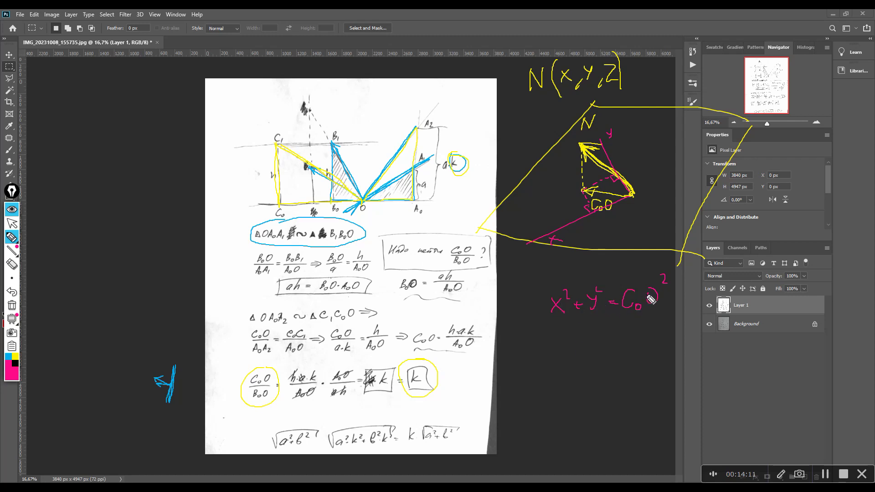
Circle the result k in magenta and write (x·k)² + (y·k)² = k²(x² + y²) under the first equation
mouse_move(405, 365)
left_mouse_down()
mouse_move(436, 391)
mouse_move(423, 360)
left_mouse_up()
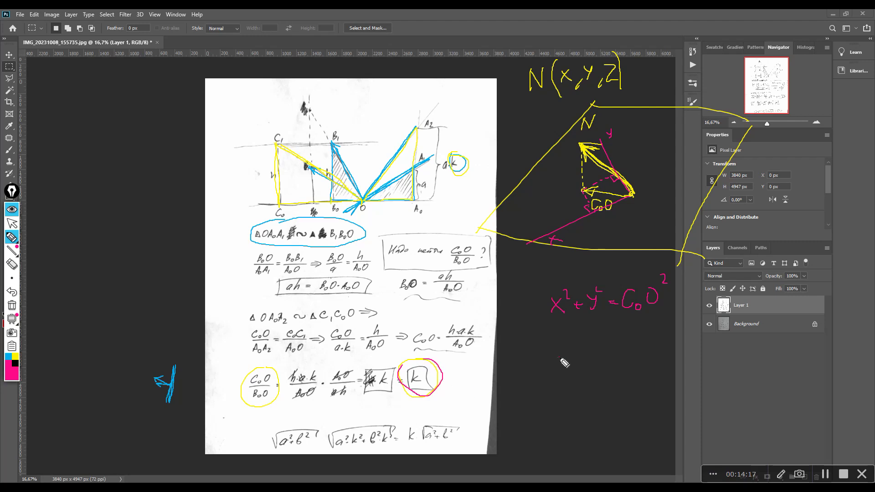
mouse_move(558, 358)
left_mouse_down()
mouse_move(568, 368)
mouse_move(576, 361)
mouse_move(584, 377)
mouse_move(552, 378)
left_mouse_up()
left_click_drag(587, 338, 604, 359)
mouse_move(600, 353)
left_mouse_down()
mouse_move(600, 365)
mouse_move(618, 361)
left_mouse_up()
mouse_move(623, 348)
left_mouse_down()
mouse_move(615, 369)
mouse_move(651, 360)
mouse_move(614, 371)
left_mouse_up()
left_click(632, 361)
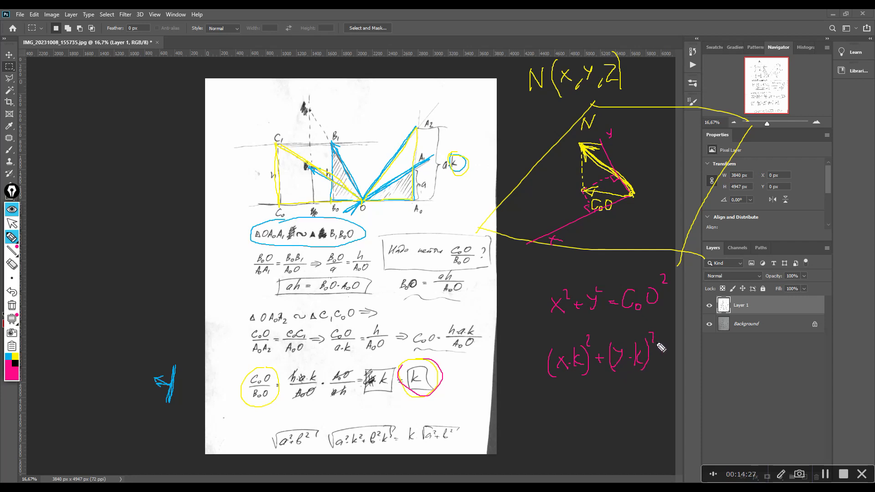
left_click_drag(651, 334, 658, 343)
mouse_move(662, 353)
left_mouse_down()
mouse_move(696, 358)
mouse_move(697, 343)
left_mouse_up()
left_click(704, 346)
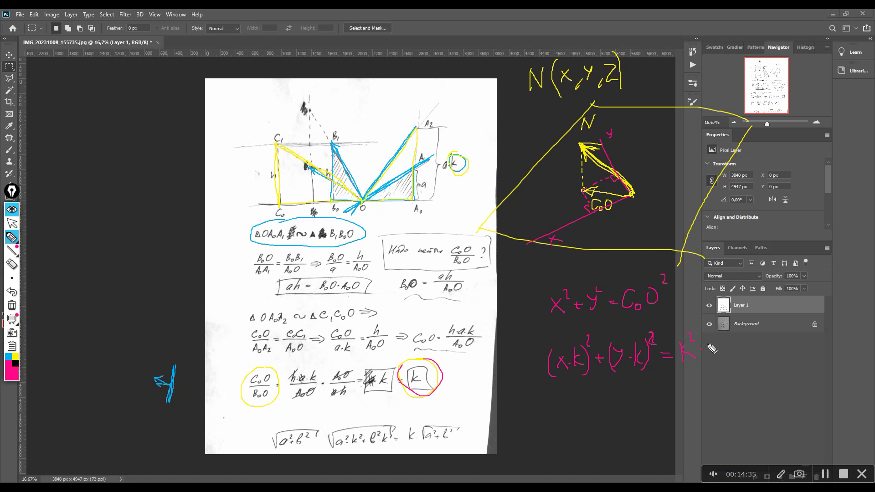
mouse_move(711, 341)
left_mouse_down()
mouse_move(718, 349)
mouse_move(725, 339)
mouse_move(735, 353)
mouse_move(754, 348)
mouse_move(750, 359)
left_mouse_up()
mouse_move(766, 325)
left_mouse_down()
mouse_move(774, 339)
mouse_move(767, 367)
left_mouse_up()
left_click_drag(712, 329, 710, 367)
Continue the derivation below with k²C0O² and (k·C0O)²
mouse_move(691, 387)
left_mouse_down()
mouse_move(691, 403)
mouse_move(705, 402)
mouse_move(709, 385)
mouse_move(741, 404)
mouse_move(763, 386)
left_mouse_up()
mouse_move(702, 426)
left_mouse_down()
mouse_move(702, 438)
mouse_move(719, 442)
mouse_move(758, 432)
mouse_move(755, 423)
mouse_move(760, 439)
mouse_move(696, 441)
left_mouse_up()
left_click(717, 432)
Write the scaled components x2 = k·x and y2 = k·y in magenta in the empty area beside the page
left_click_drag(568, 63, 571, 54)
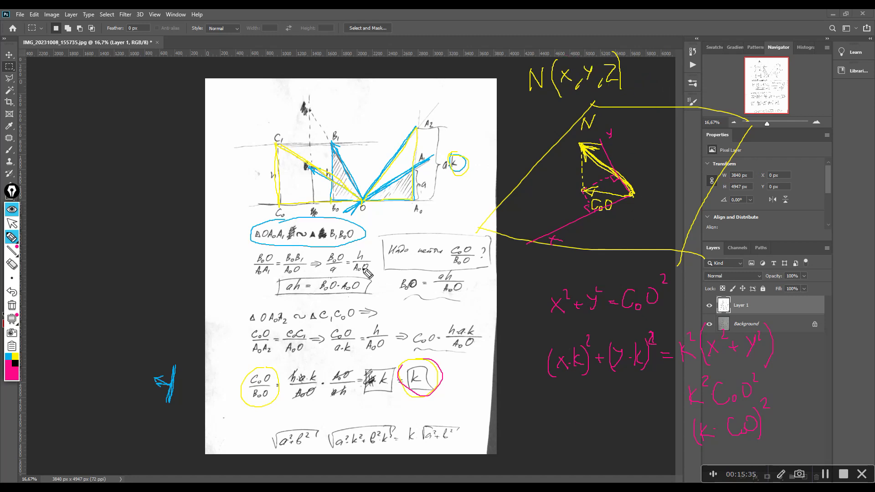
mouse_move(73, 98)
left_mouse_down()
mouse_move(64, 112)
mouse_move(86, 120)
mouse_move(95, 103)
mouse_move(132, 107)
mouse_move(122, 106)
left_mouse_up()
left_click(119, 103)
mouse_move(67, 135)
left_mouse_down()
mouse_move(71, 151)
mouse_move(88, 155)
mouse_move(102, 136)
mouse_move(110, 153)
mouse_move(129, 142)
left_mouse_up()
left_click(124, 143)
left_click_drag(134, 131, 126, 148)
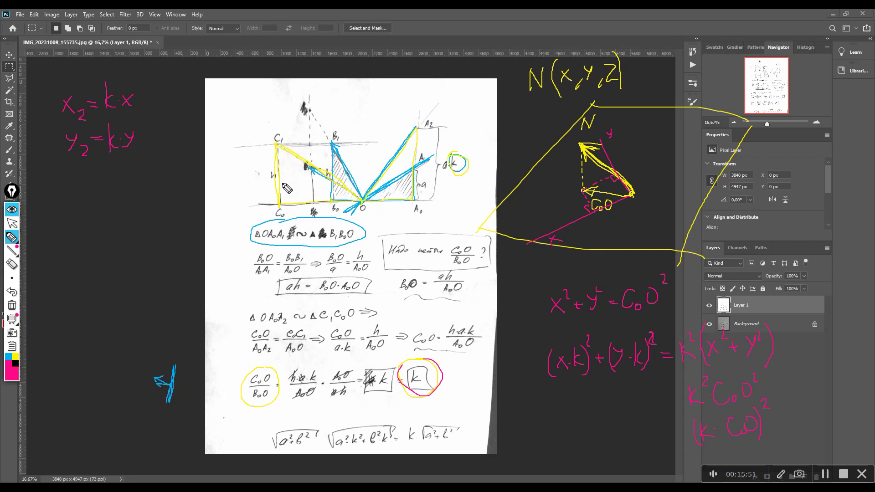
Trace the heights C1–C0 and B1–B0 in magenta and write N = (k·x, k·y, z) beneath the scaled components
left_click_drag(279, 148, 281, 201)
left_click_drag(332, 146, 333, 200)
left_click_drag(60, 200, 56, 229)
left_click_drag(85, 208, 97, 206)
mouse_move(85, 215)
left_mouse_down()
mouse_move(97, 214)
mouse_move(108, 228)
left_mouse_up()
mouse_move(115, 194)
left_mouse_down()
mouse_move(114, 228)
mouse_move(141, 226)
left_mouse_up()
left_click(130, 212)
mouse_move(153, 189)
left_mouse_down()
mouse_move(152, 225)
mouse_move(206, 210)
left_mouse_up()
left_click(165, 208)
left_click_drag(207, 173, 210, 227)
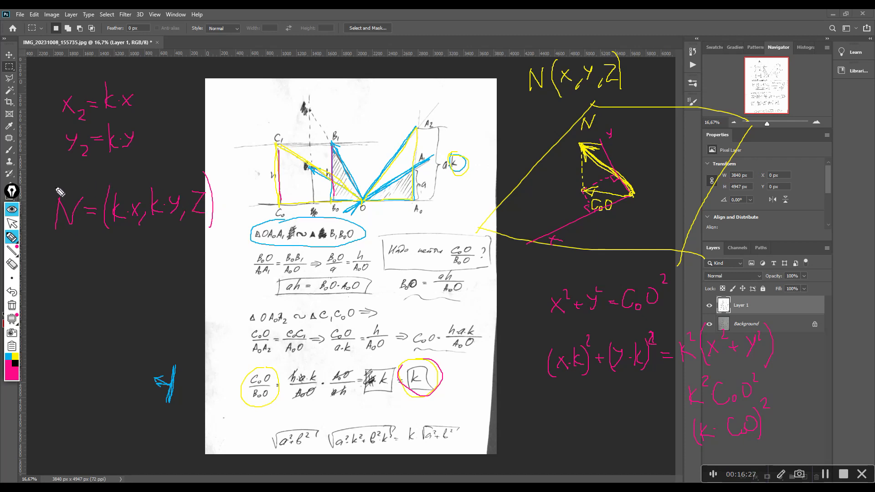
Add vector bars over both N symbols, mark normal O–B1 with length 1, and label the scaled normal N2
left_click_drag(54, 187, 84, 187)
left_click_drag(525, 60, 539, 61)
left_click_drag(354, 163, 359, 170)
left_click_drag(79, 221, 85, 230)
mouse_move(305, 159)
left_mouse_down()
mouse_move(312, 151)
mouse_move(319, 161)
left_mouse_up()
mouse_move(308, 164)
left_mouse_down()
mouse_move(363, 202)
mouse_move(317, 172)
left_mouse_up()
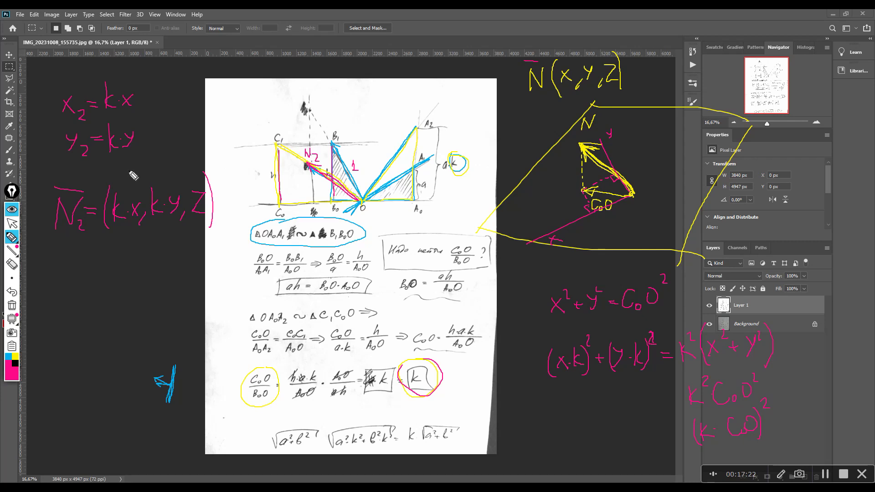
Hide the annotations drawn over the derivation page and switch to Adobe Substance 3D Designer
left_click(14, 211)
left_click(13, 210)
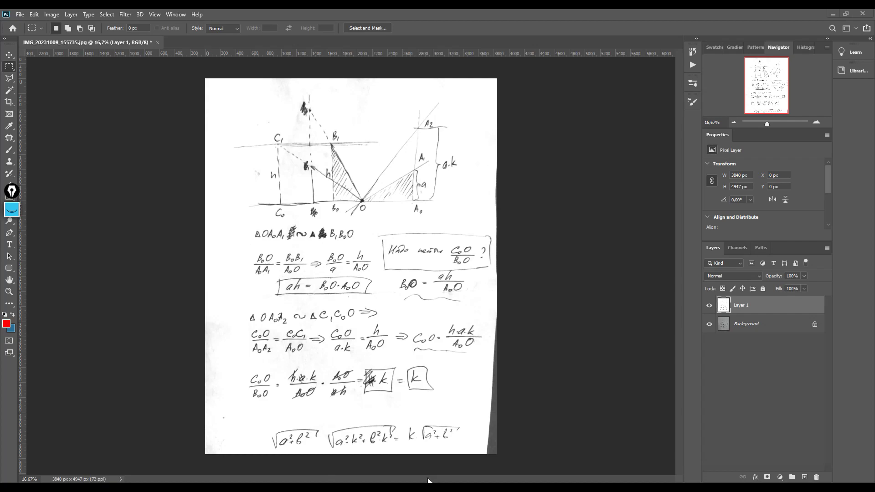
key("alt+Tab")
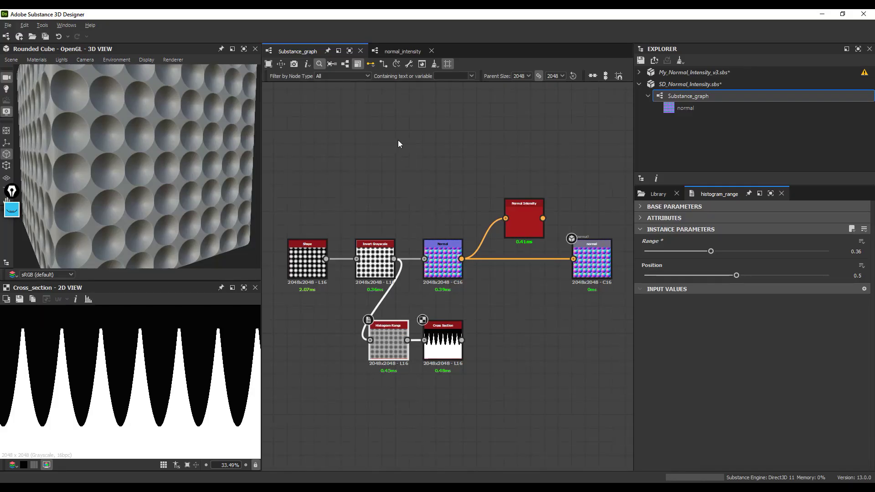
Add a Pixel Processor node below the existing nodes, fed by the Normal node's output
middle_click_drag(473, 299, 406, 251)
scroll(462, 296, "down", 2)
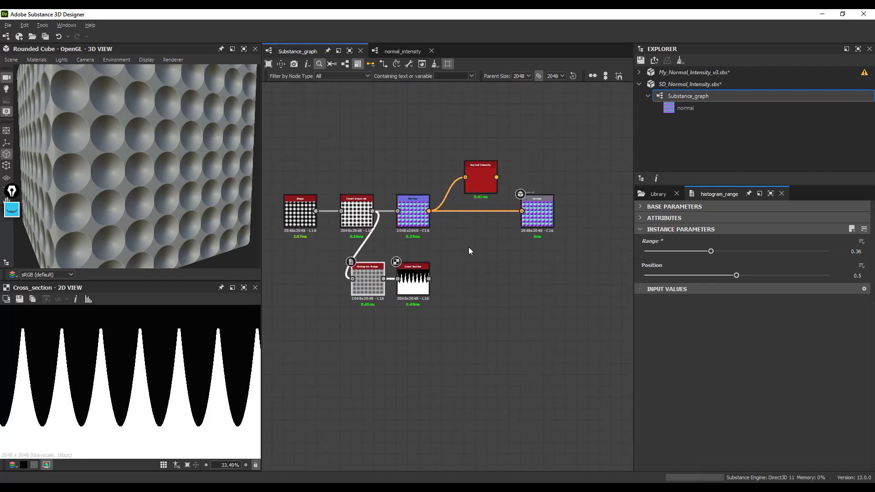
left_click(414, 215)
left_click_drag(464, 295, 463, 295)
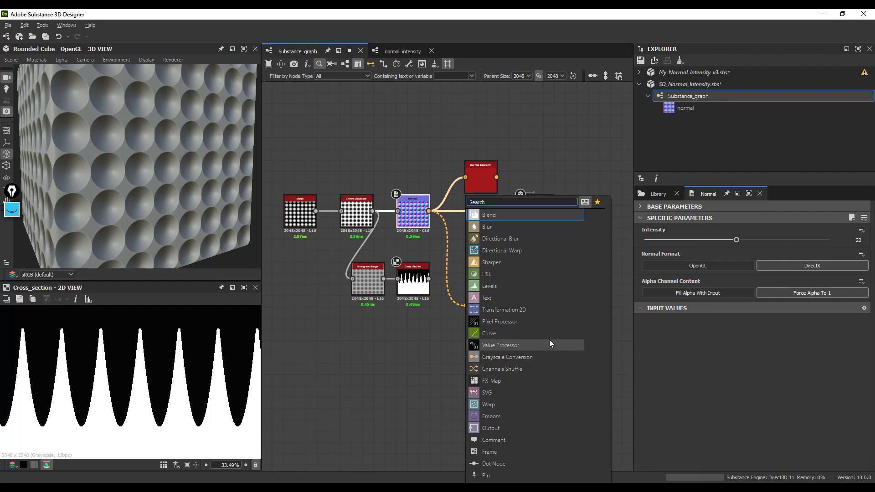
left_click(505, 321)
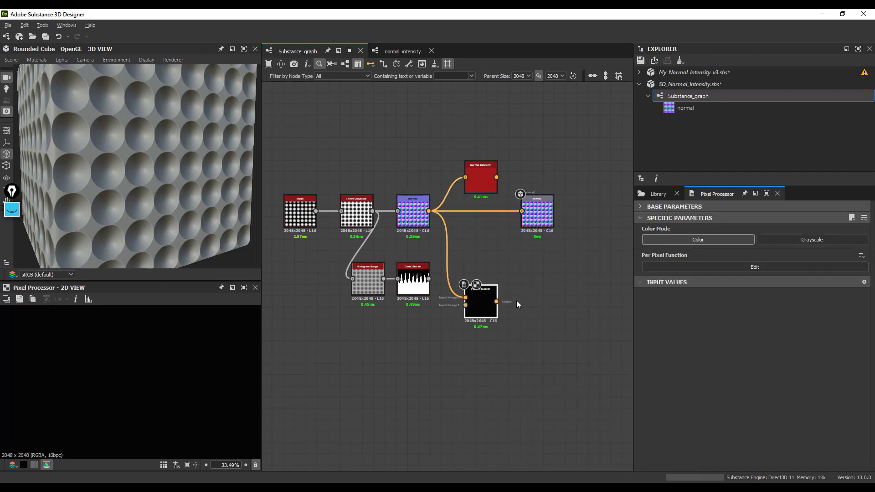
Open the Pixel Processor's Per Pixel Function for editing and add a Get Float2 node reading $pos
left_click(710, 264)
scroll(431, 328, "down", 3)
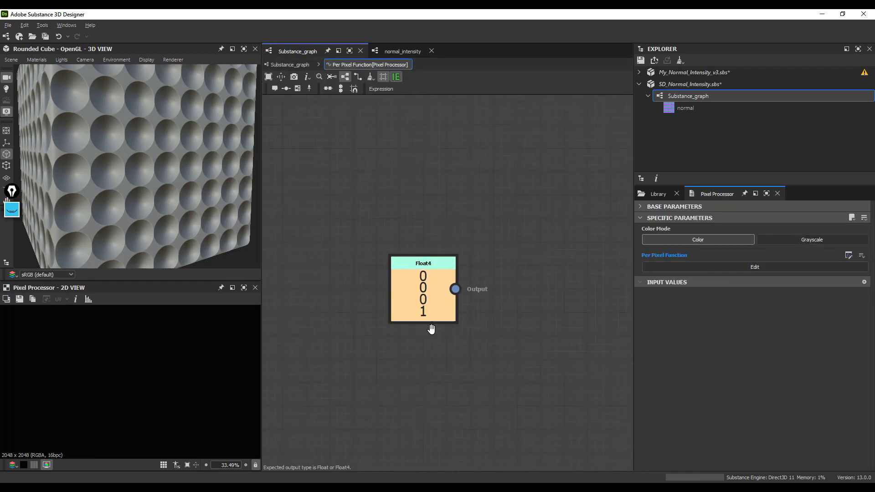
key("space")
type("gr")
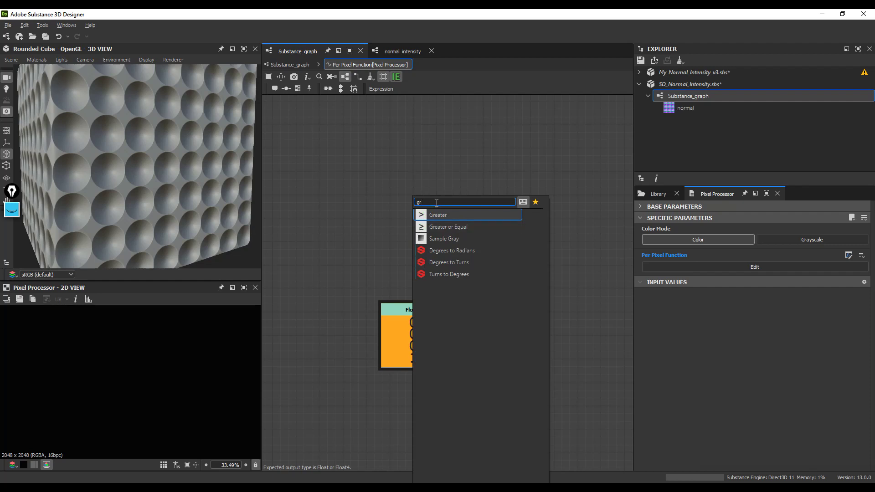
key("BackSpace")
type("et")
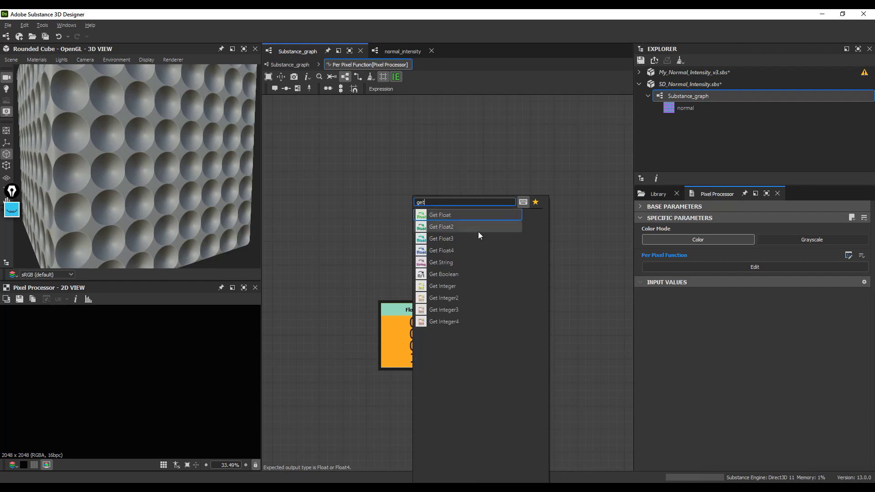
left_click(455, 228)
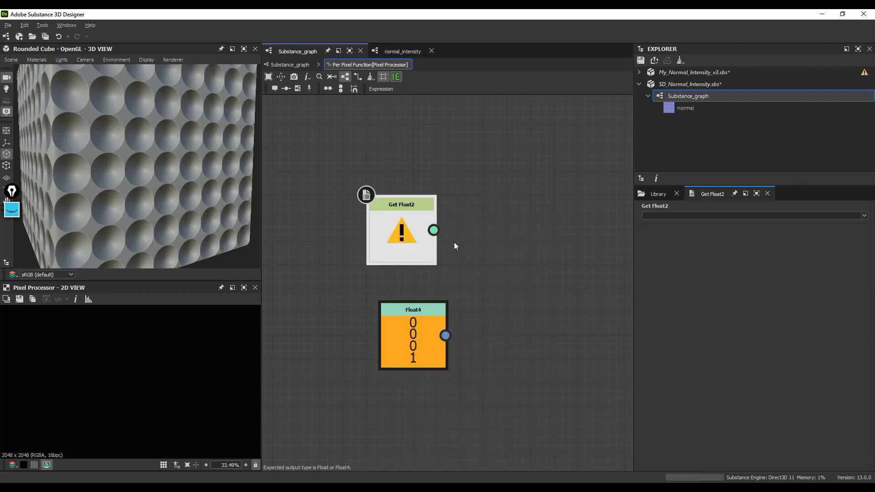
left_click(865, 216)
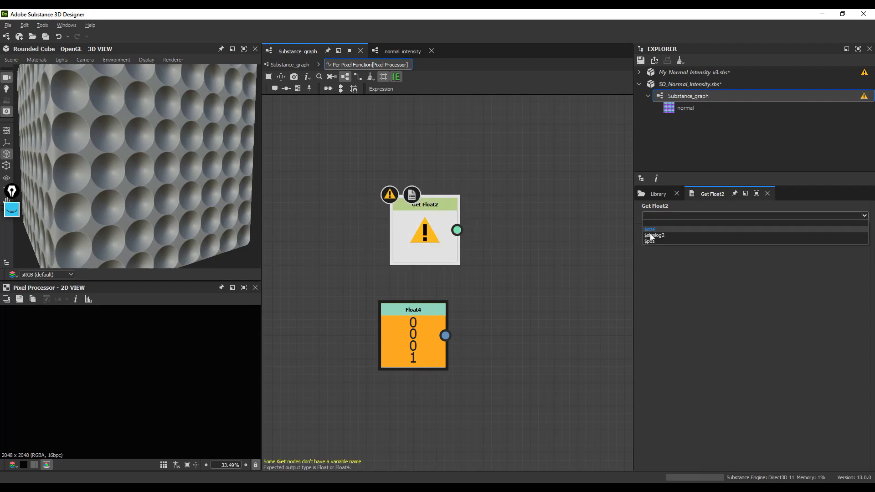
left_click(652, 236)
Delete the default Float4 node and add a Sample Color node driven by $pos
left_click(436, 339)
key("Delete")
scroll(469, 283, "down", 2)
left_click_drag(444, 237, 431, 277)
scroll(508, 384, "down", 5)
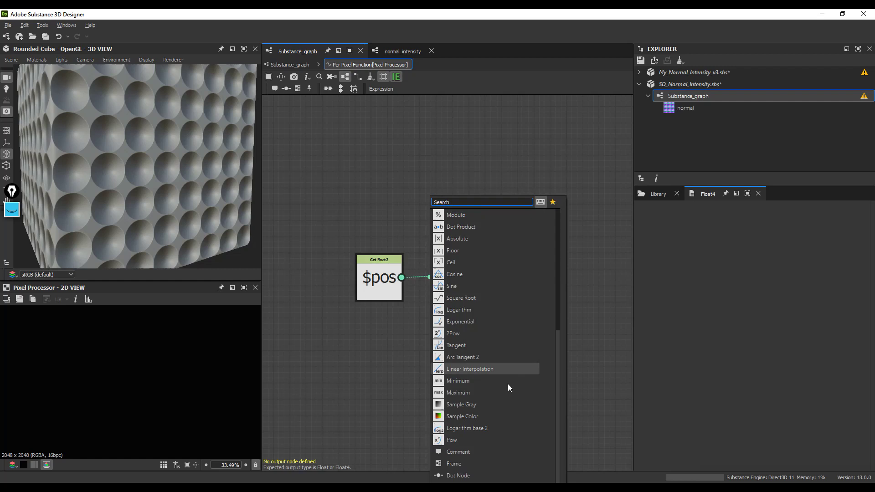
left_click(477, 416)
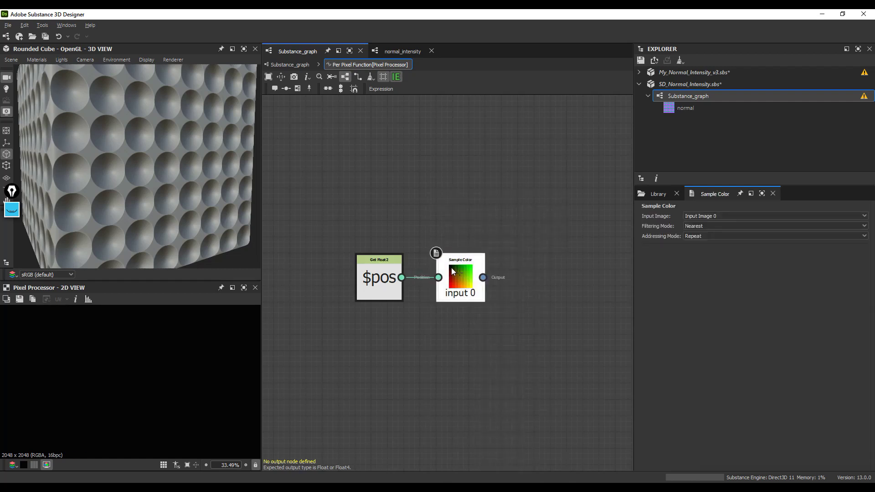
Extract X and Y from the Sample Color output with a Swizzle Float2 node and place it slightly above the chain
middle_click_drag(472, 281, 433, 252)
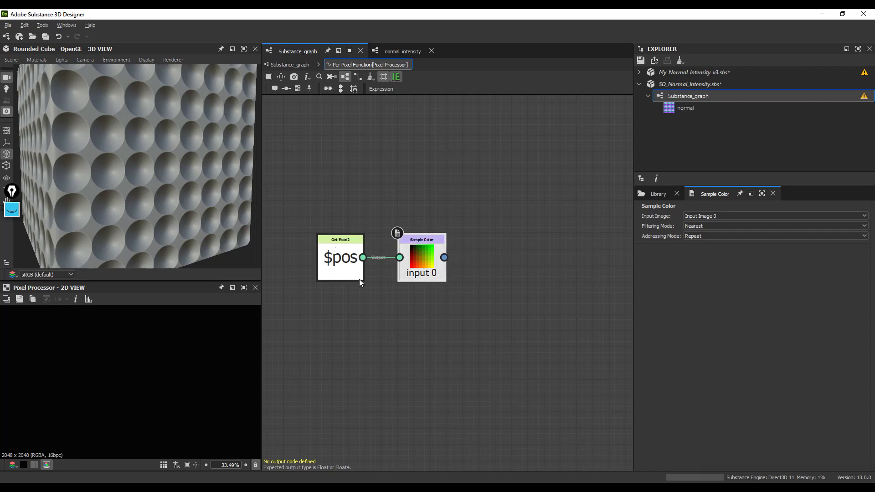
left_click_drag(444, 258, 479, 255)
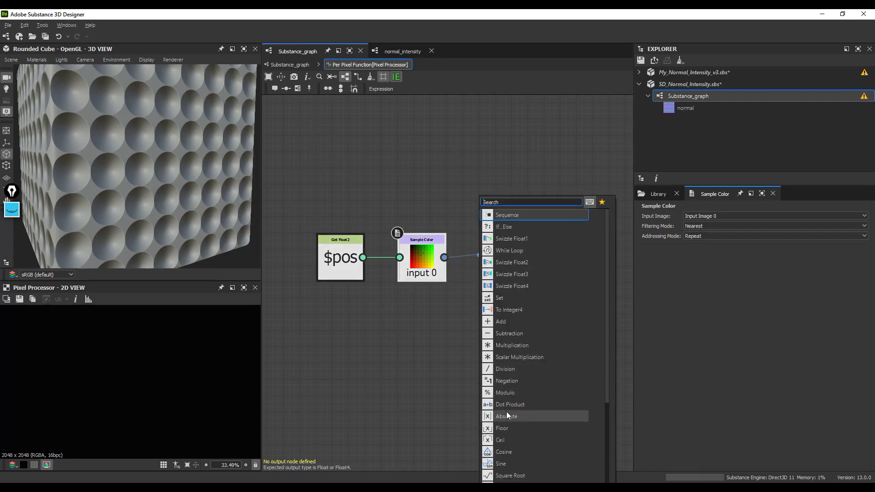
left_click(512, 263)
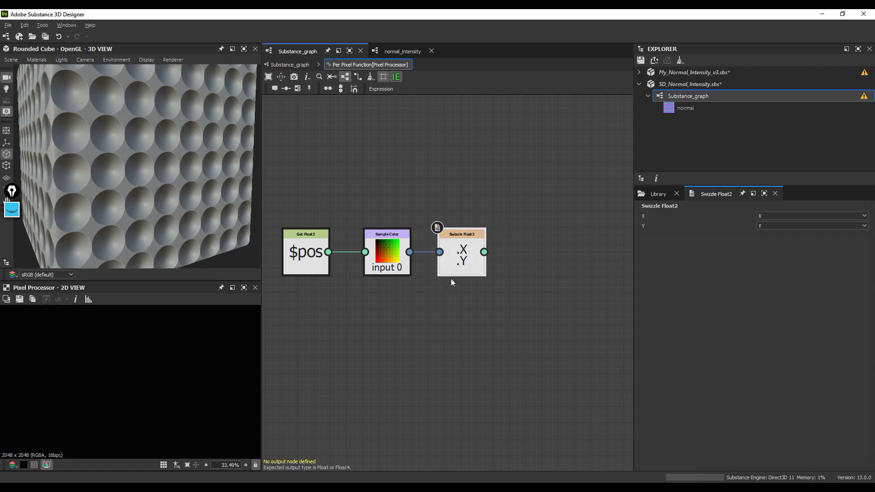
scroll(450, 280, "down", 3)
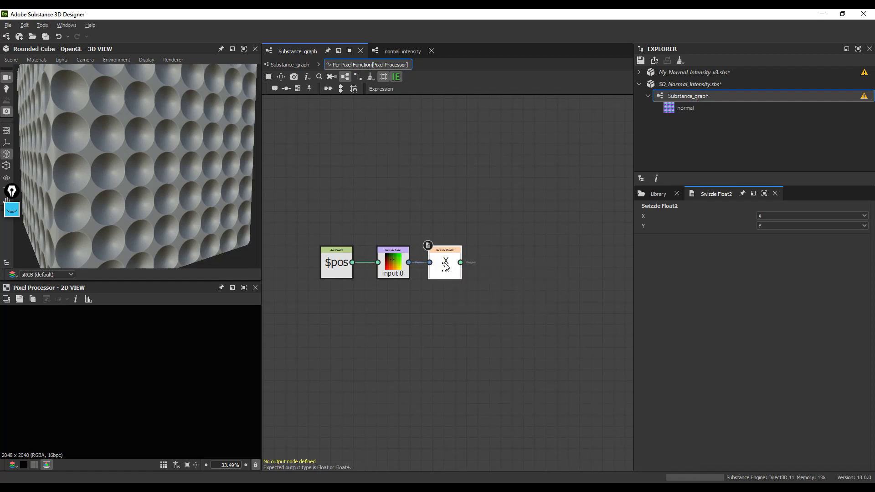
left_click_drag(447, 267, 447, 244)
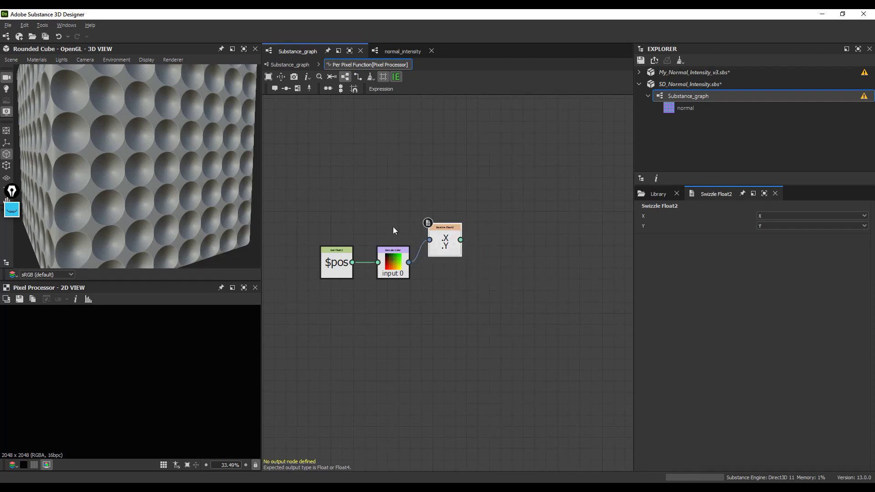
left_click_drag(399, 269, 387, 269)
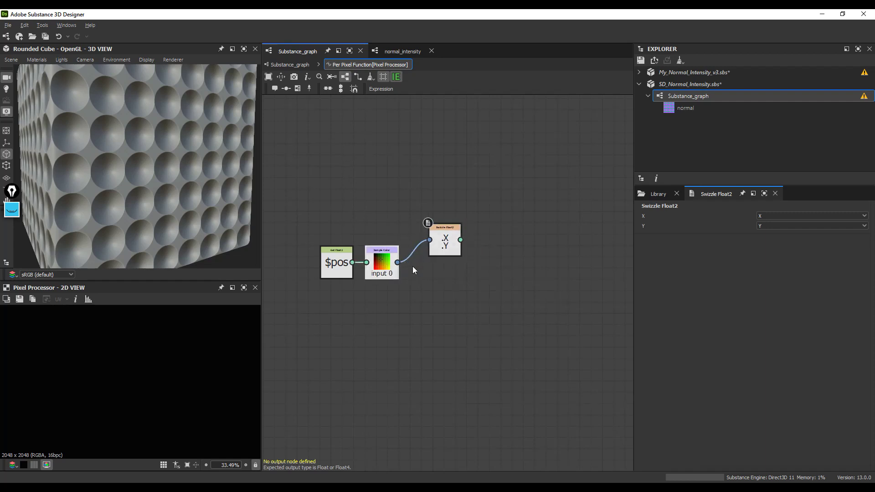
left_click_drag(456, 248, 449, 248)
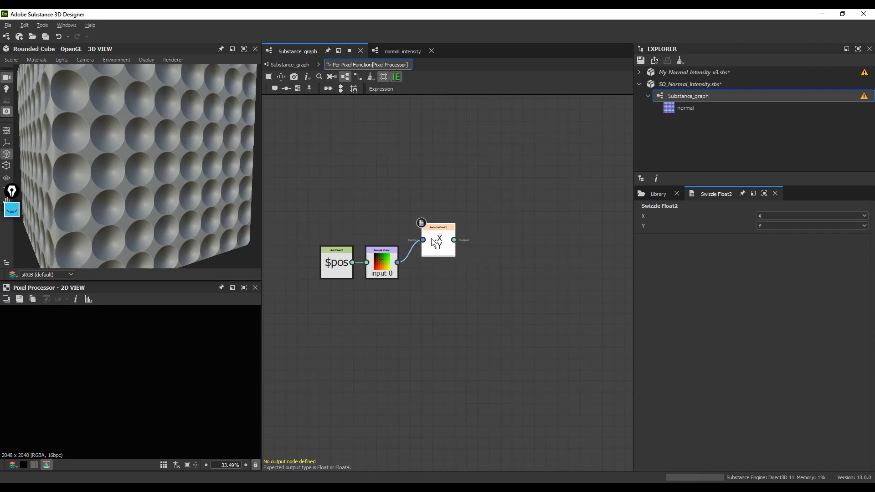
scroll(440, 246, "up", 3)
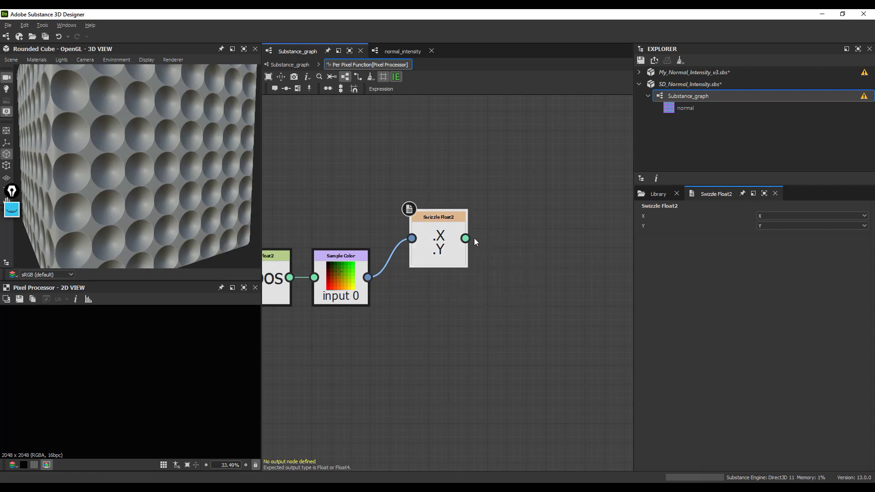
scroll(474, 239, "down", 2)
middle_click_drag(484, 246, 456, 231)
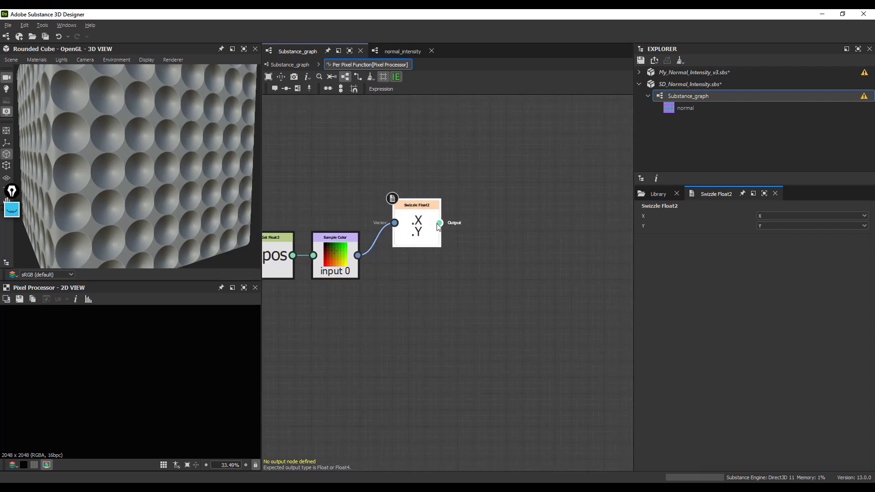
left_click_drag(439, 224, 431, 287)
left_click(501, 371)
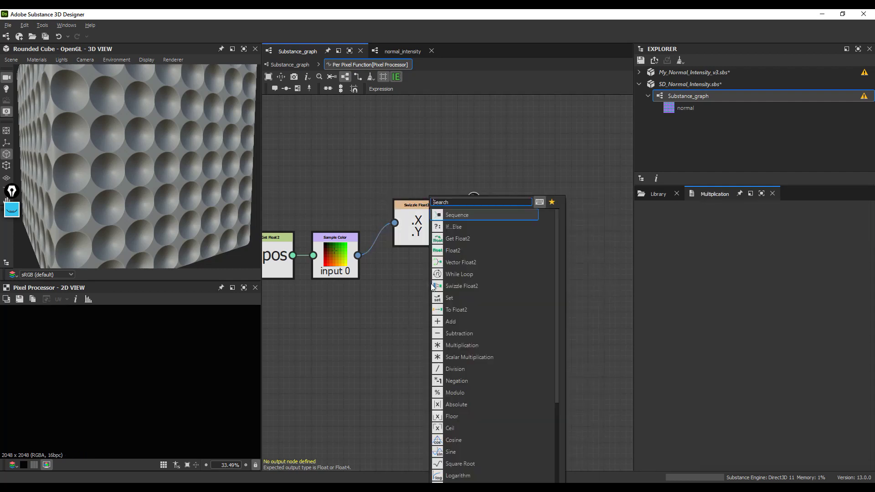
left_click(459, 250)
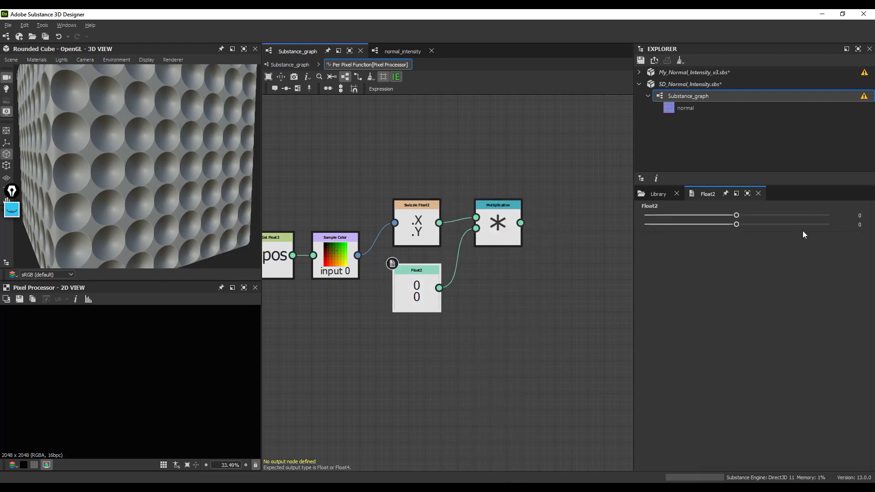
left_click(495, 229)
key("Delete")
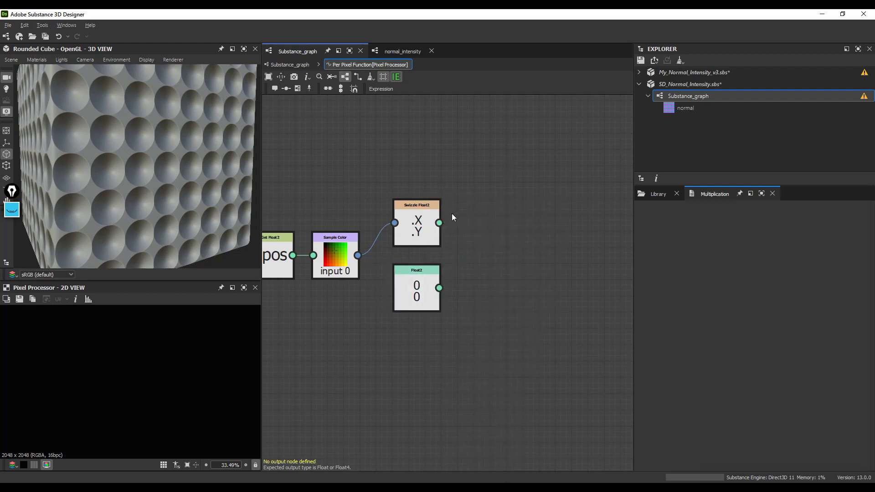
key("Delete")
Multiply the swizzled XY vector through a Scalar Multiplication node by a Float constant of 2 placed beneath the swizzle
left_click_drag(439, 222, 497, 203)
left_click(516, 381)
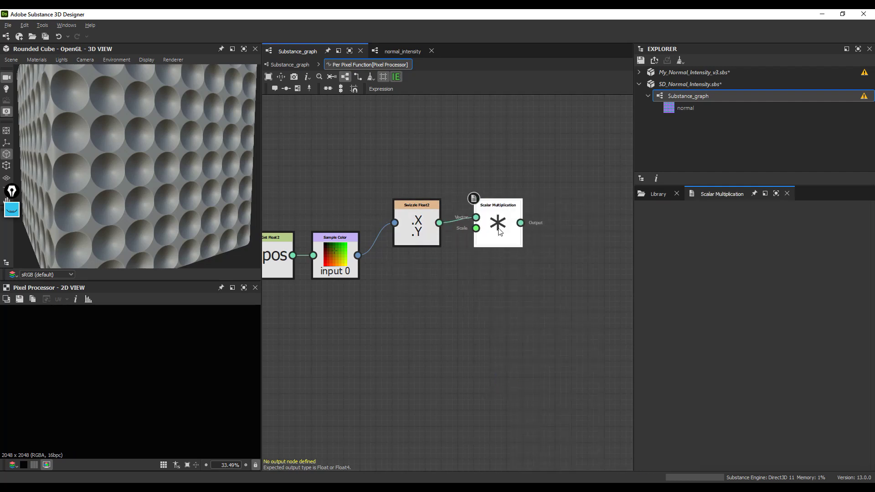
left_click_drag(476, 232, 426, 288)
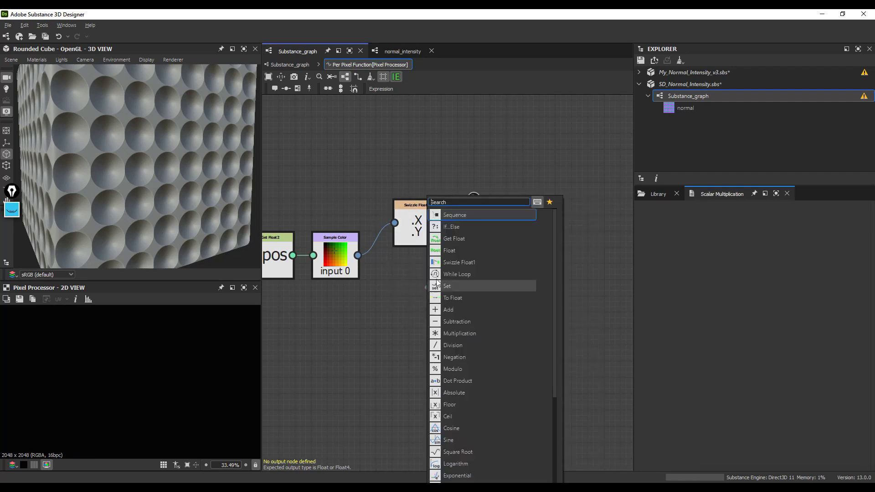
left_click(455, 250)
type("2")
key("Return")
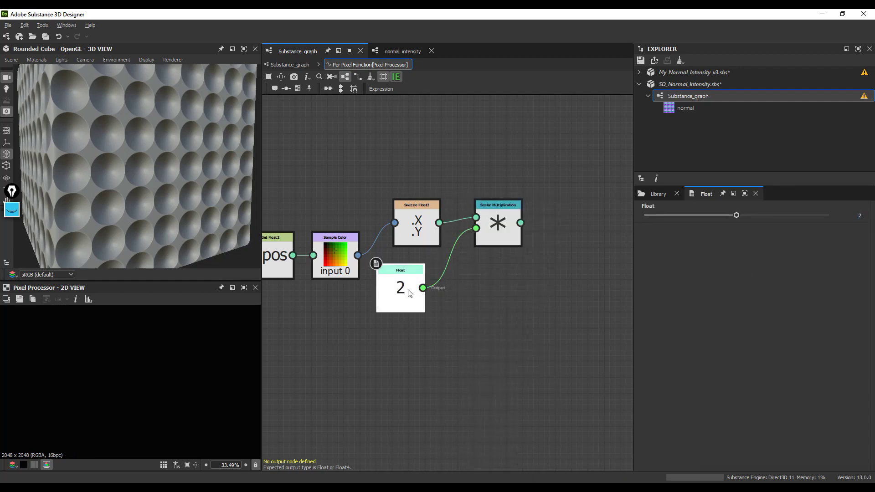
left_click_drag(411, 292, 426, 293)
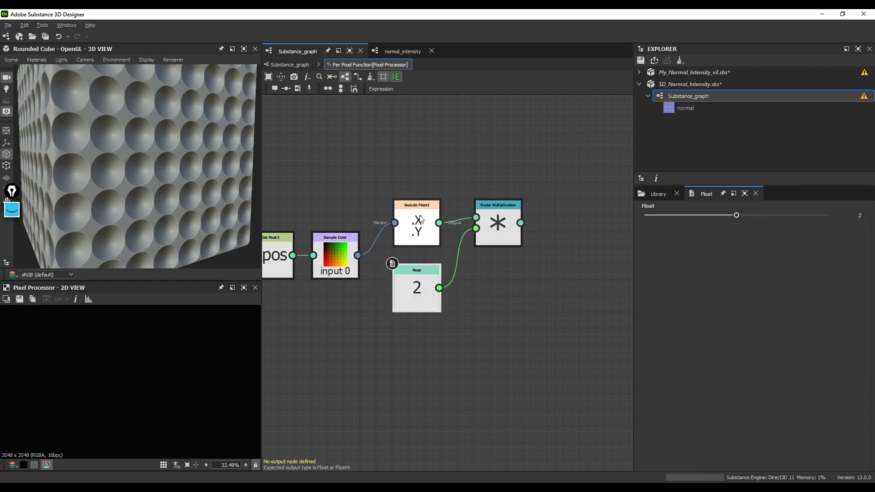
Subtract a Float2 constant of 1, 1 from the scalar multiplication result using a Subtraction node
scroll(490, 235, "down", 2)
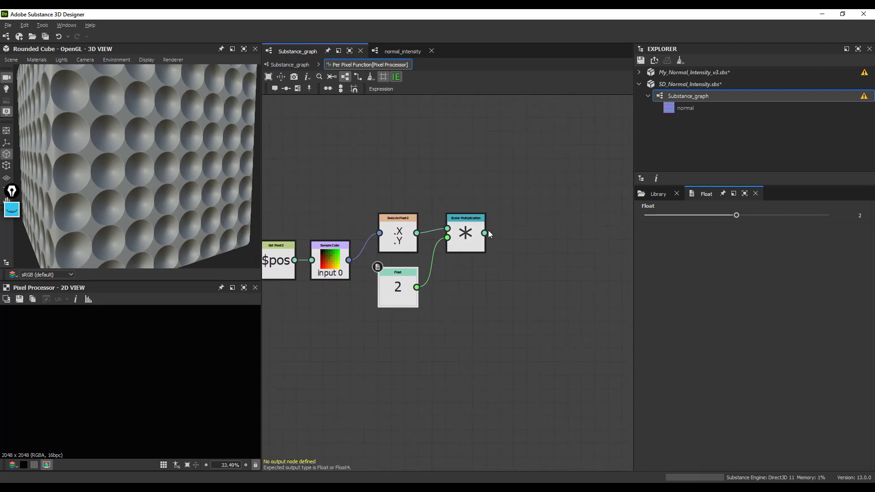
left_click_drag(484, 233, 506, 227)
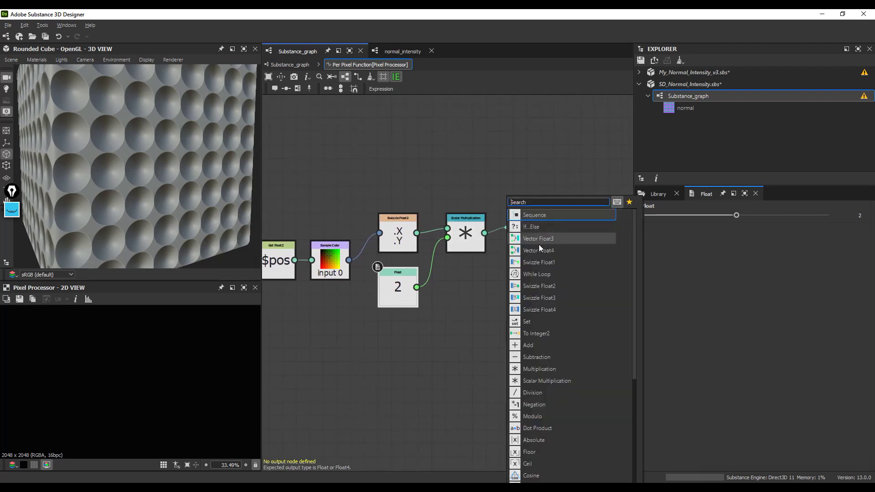
left_click(544, 358)
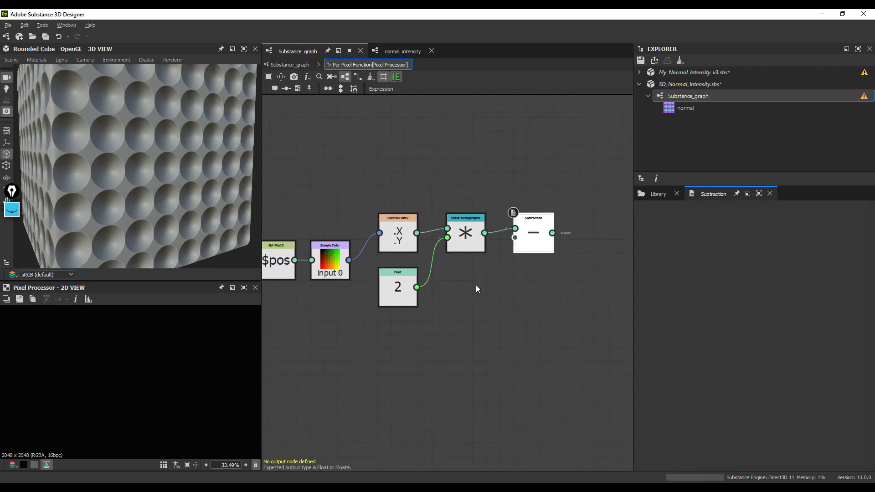
key("space")
left_click(505, 253)
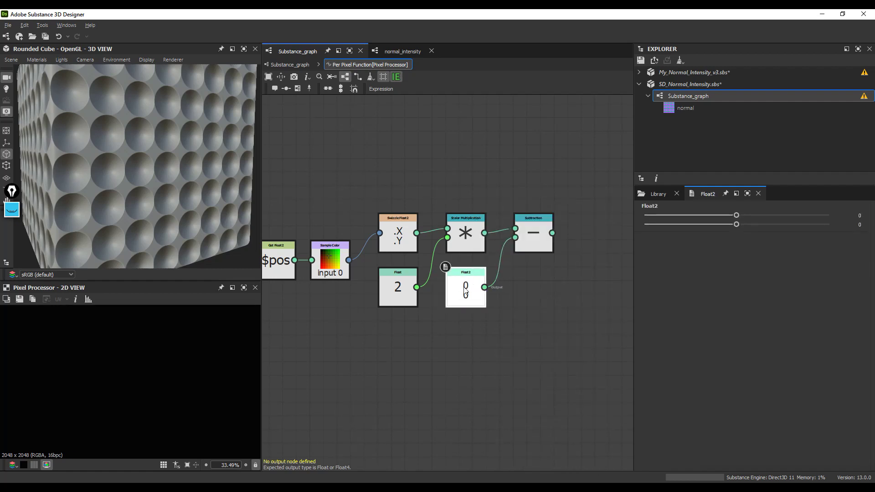
left_click(858, 215)
type("1")
key("Tab")
type("1")
key("Return")
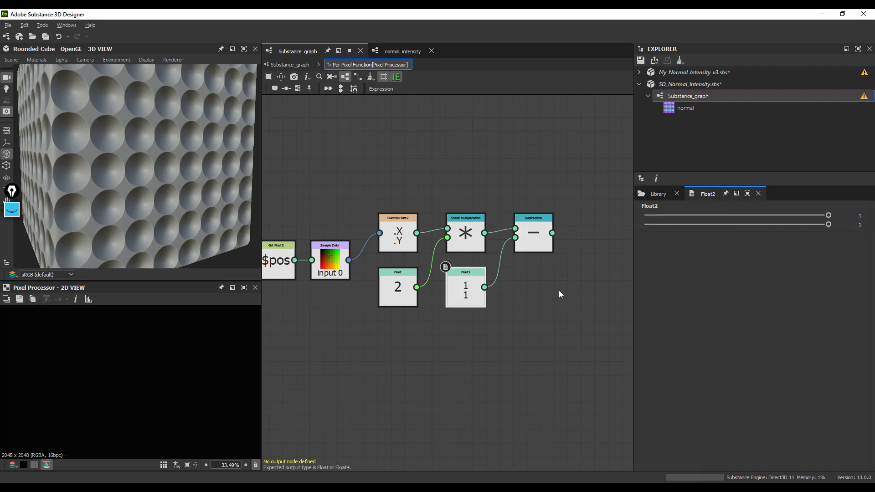
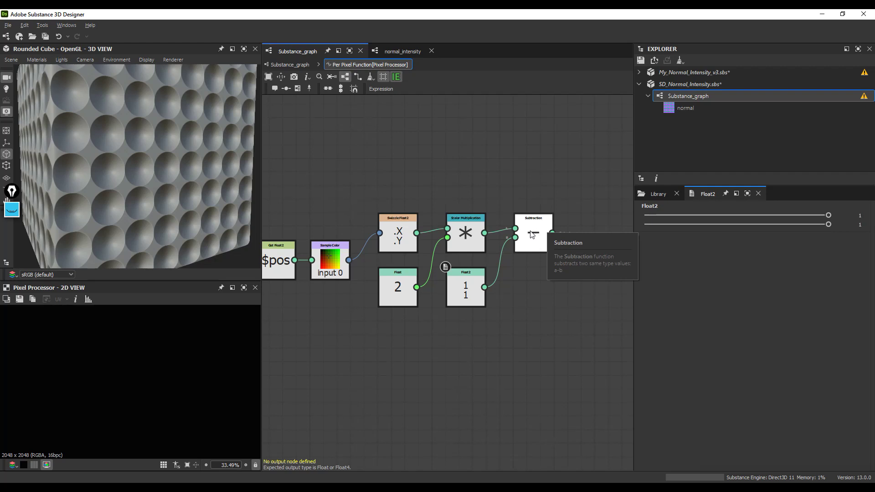
scroll(544, 243, "down", 2)
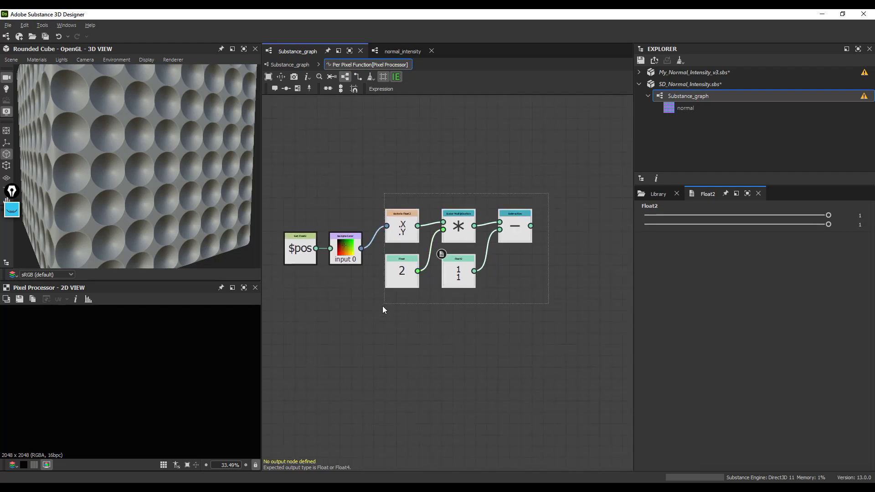
Enclose the XY swizzle, scalar multiplication, subtraction and constant nodes in a frame titled "формат (-1;1)"
key("space")
type("frame")
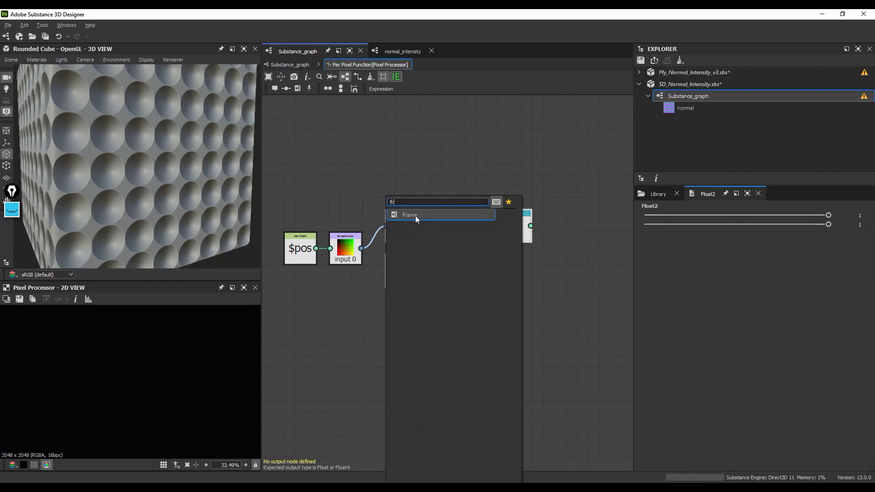
left_click(415, 215)
left_click_drag(706, 253, 603, 253)
type("a")
key("BackSpace")
type("формат -1")
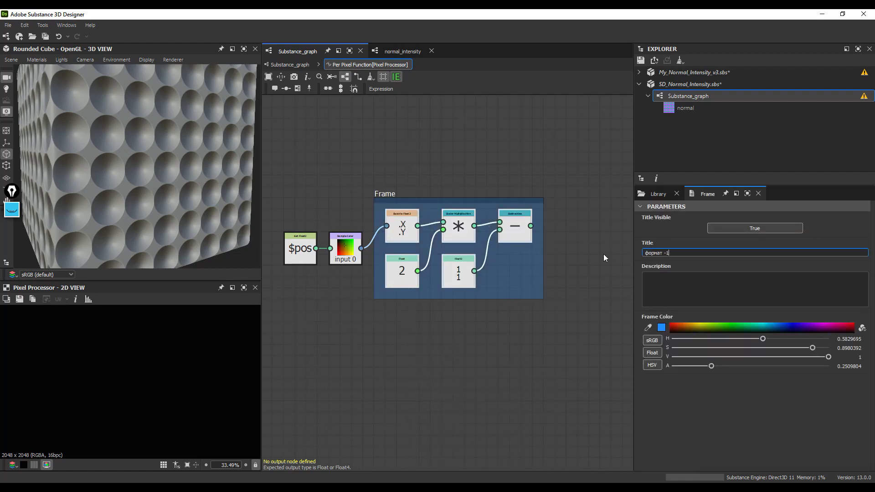
type(" 1;")
key("Return")
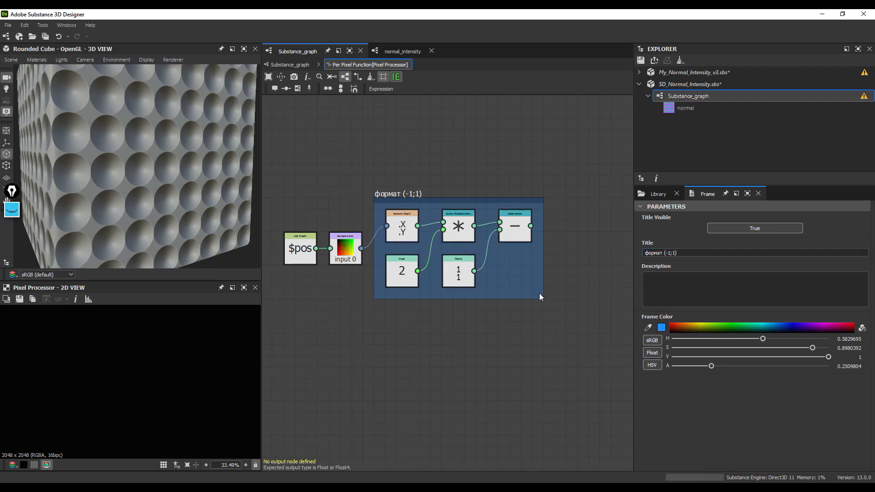
scroll(538, 265, "down", 3)
left_click_drag(399, 200, 404, 198)
scroll(532, 244, "down", 2)
Split the subtraction result into X and Y with two Swizzle Float1 nodes stacked beside the frame
middle_click_drag(533, 245, 515, 241)
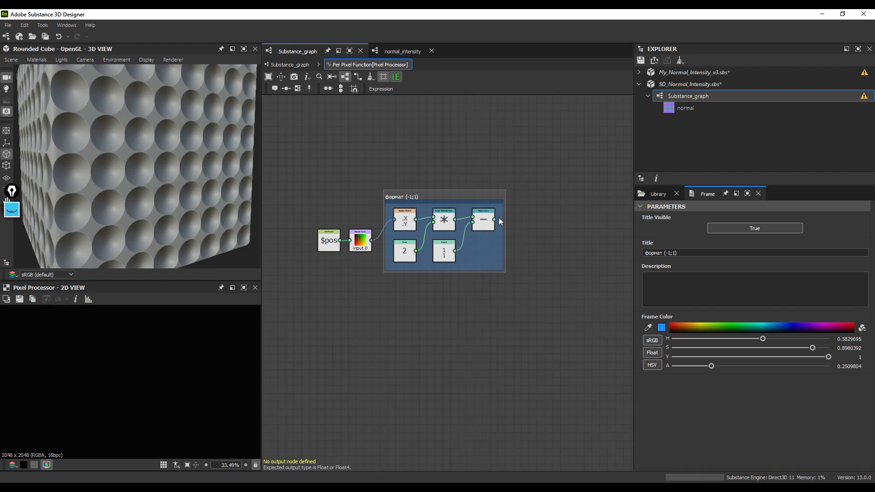
left_click_drag(514, 221, 517, 221)
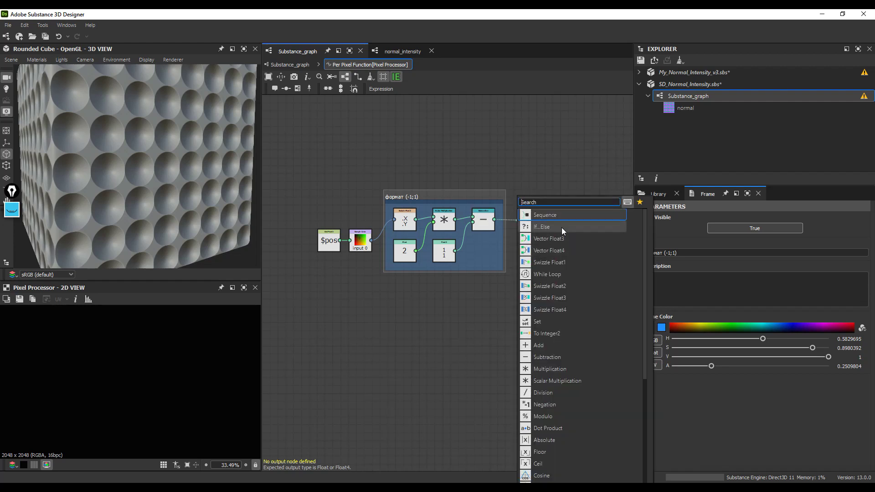
left_click(571, 263)
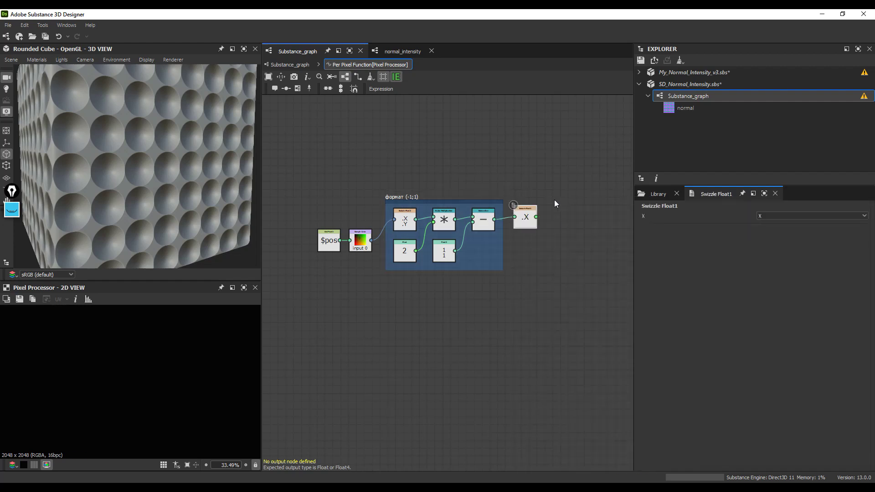
key("ctrl+shift+d")
left_click_drag(444, 280, 524, 238)
left_click(865, 215)
left_click(767, 231)
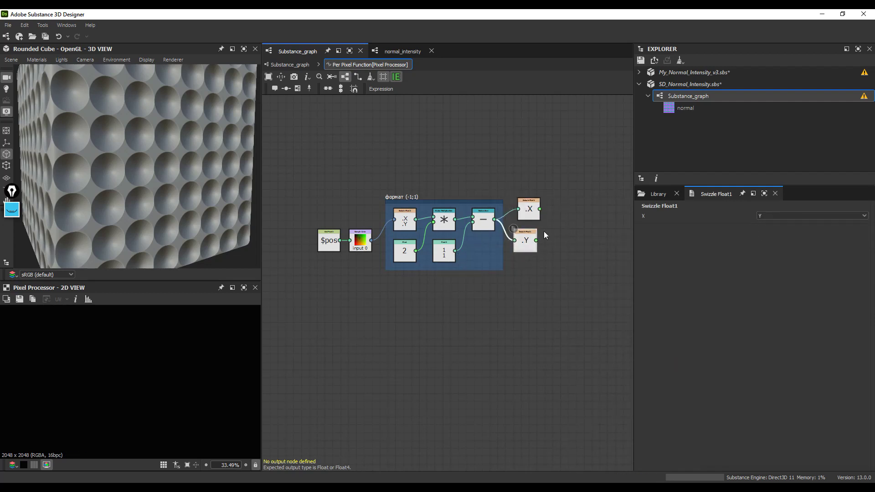
left_click_drag(527, 240, 531, 239)
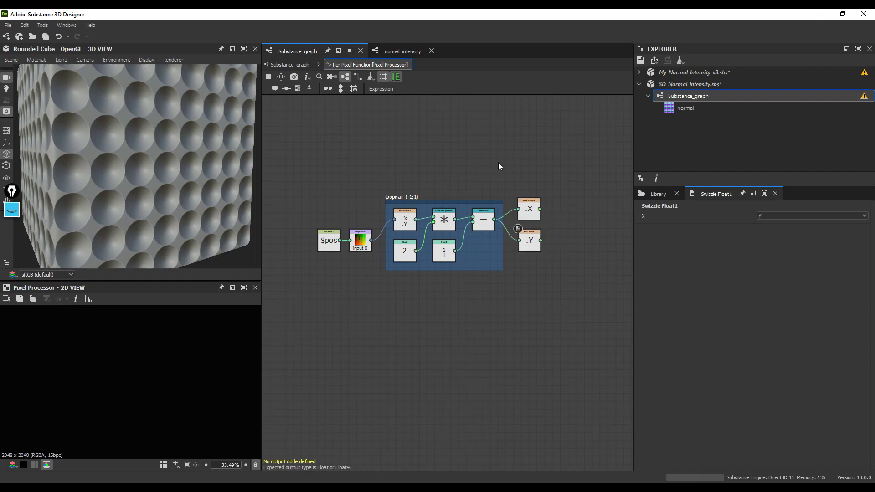
Add a Float input parameter with the identifier "koeff" to the parent Substance_graph
left_click(290, 64)
left_click(434, 138)
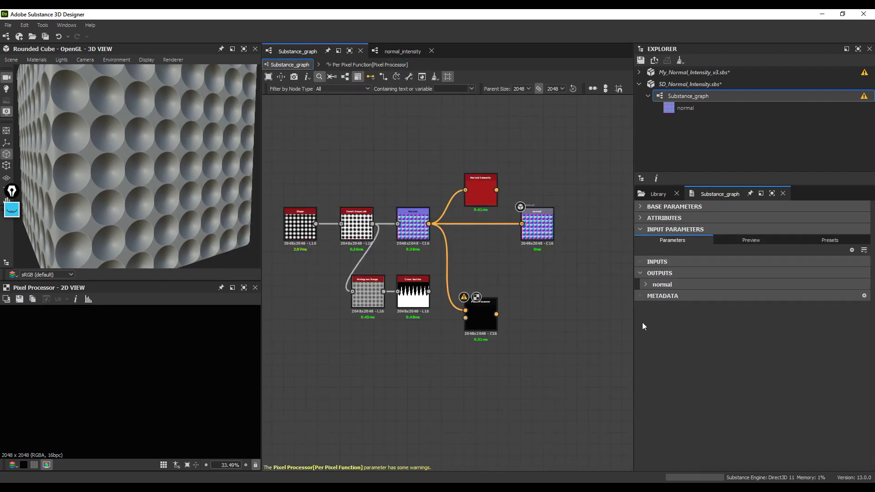
left_click(852, 250)
left_click(675, 264)
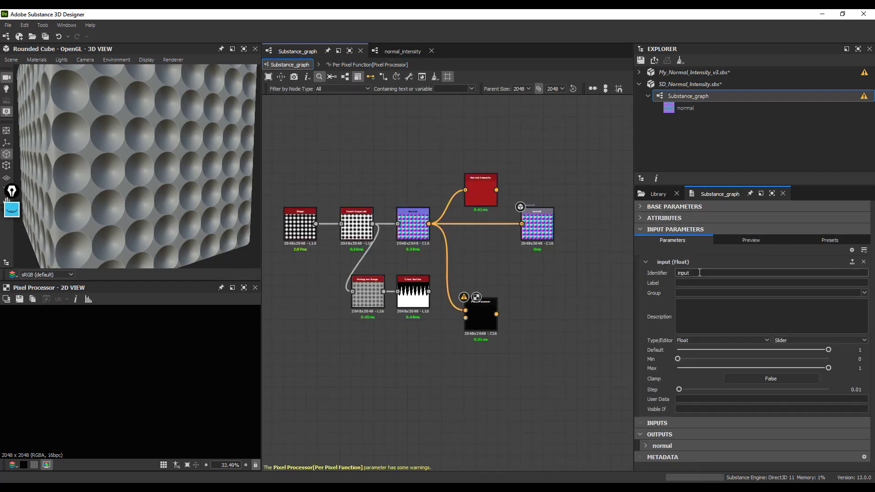
type("лщуаа")
key("BackSpace")
key("BackSpace")
key("BackSpace")
key("BackSpace")
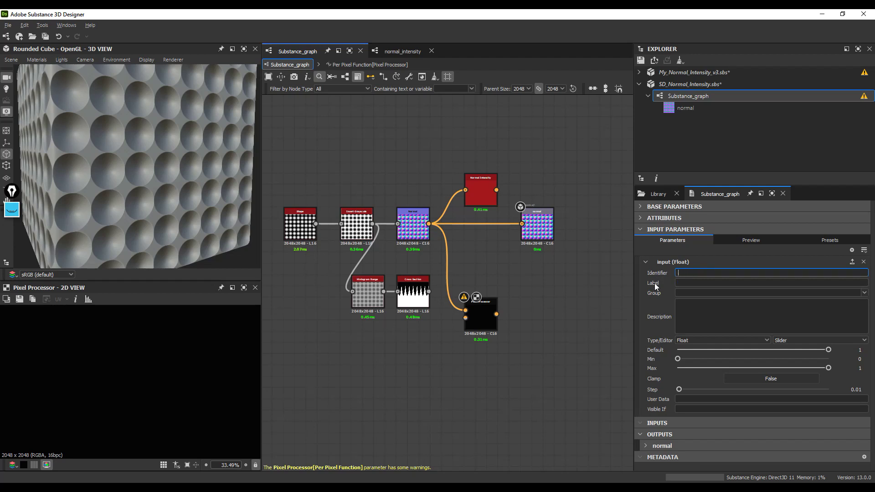
type("koeff")
key("Return")
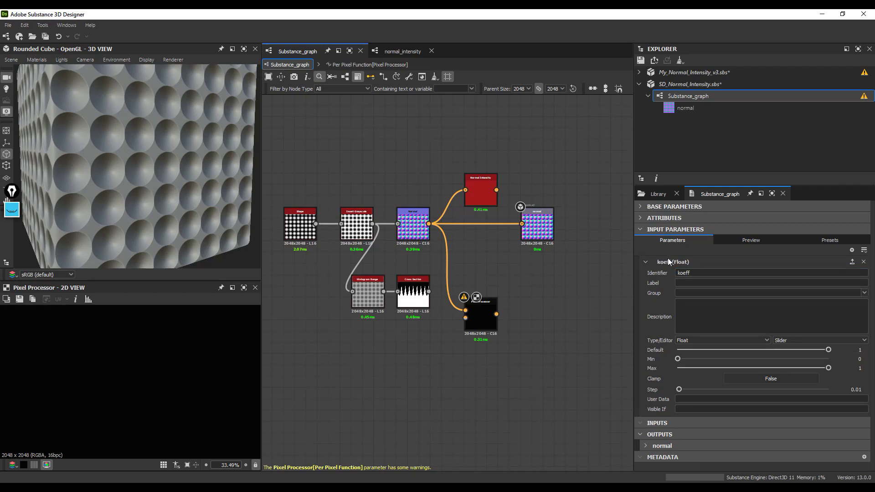
left_click(646, 263)
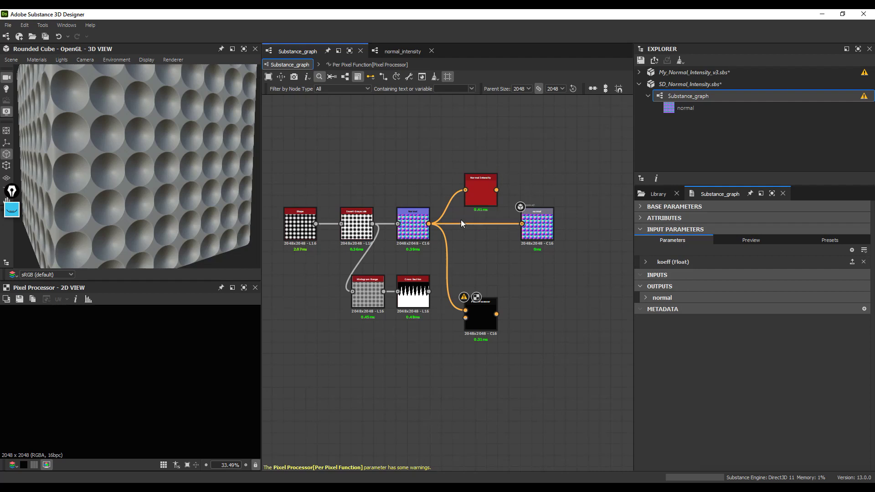
Reopen the Pixel Processor's per pixel function and add a Get Float node reading koeff above the node chain
left_click(481, 318)
left_click(830, 267)
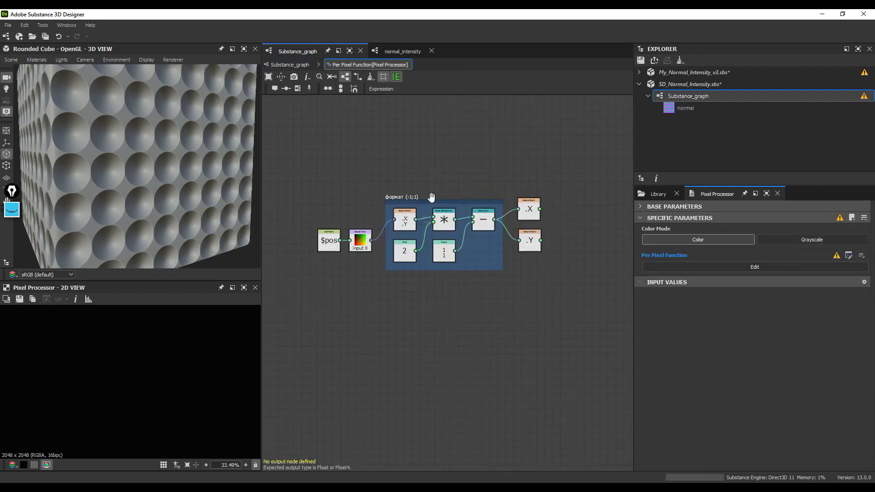
scroll(392, 192, "down", 2)
key("space")
type("get")
left_click(416, 185)
left_click(864, 215)
left_click(660, 228)
left_click_drag(396, 171, 342, 205)
scroll(489, 233, "up", 1)
scroll(490, 232, "up", 1)
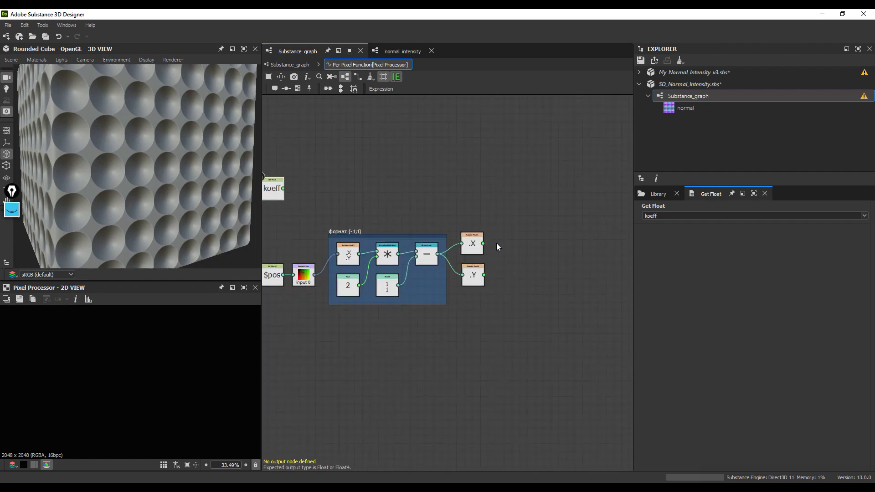
Multiply koeff by the X component and by the Y component using two stacked Multiplication nodes
left_click_drag(284, 188, 497, 184)
left_click(527, 369)
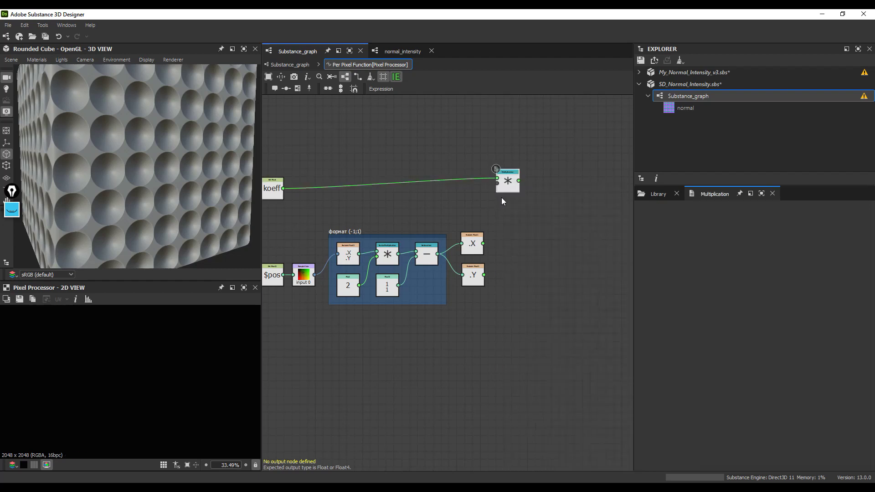
left_click_drag(484, 243, 501, 192)
left_click(511, 194)
key("ctrl+c")
key("ctrl+v")
left_click_drag(447, 285, 513, 222)
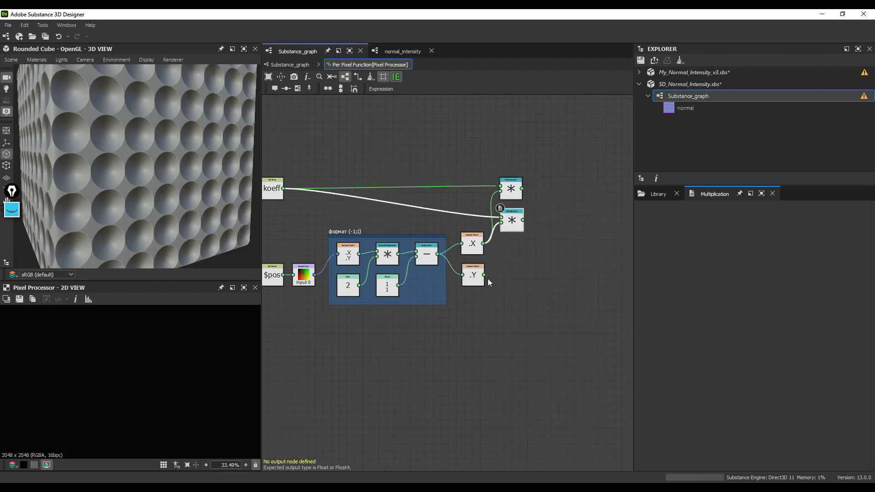
left_click_drag(484, 275, 468, 203)
Insert a dot node on the koeff link and route both Multiplication nodes' koeff connections through it
double_click(456, 213)
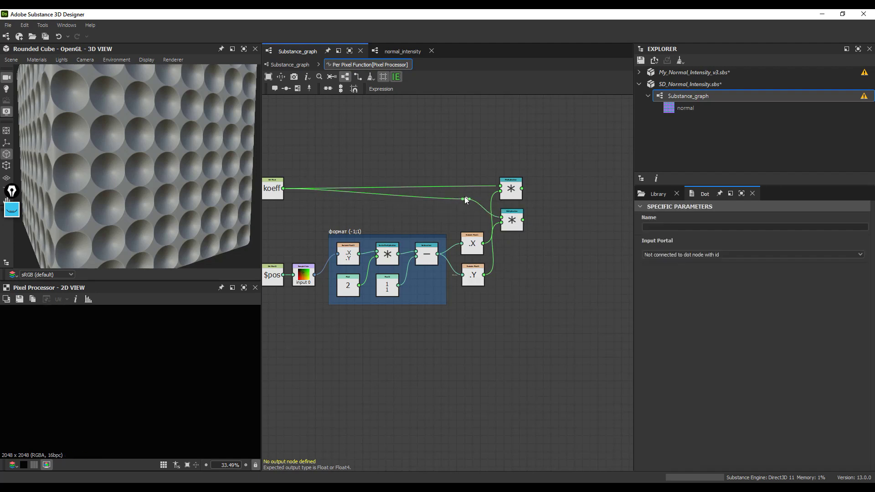
left_click_drag(501, 187, 474, 189)
scroll(530, 210, "down", 1)
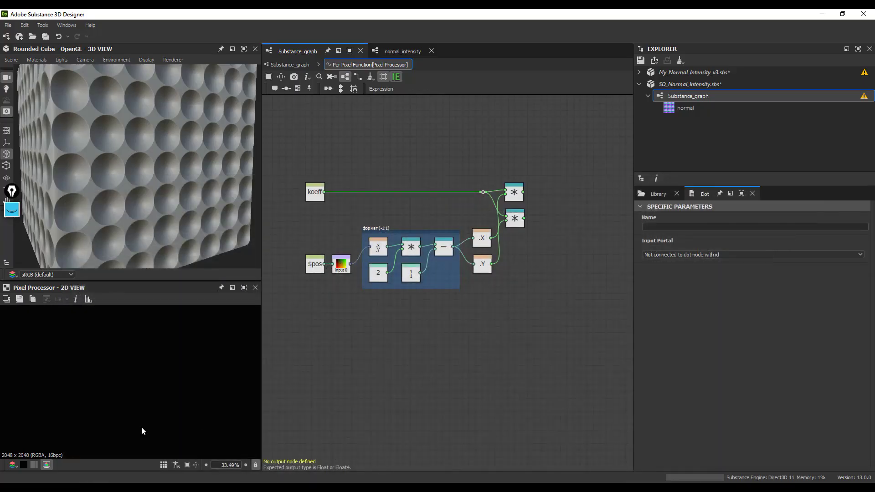
Review the annotated handwritten derivation of the scaled normal in Photoshop and return to the function graph in Substance 3D Designer
left_click(12, 210)
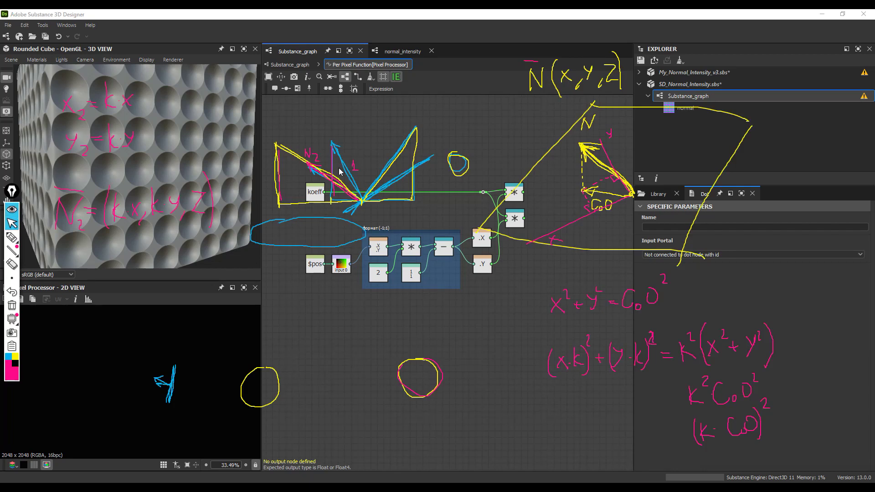
left_click(212, 488)
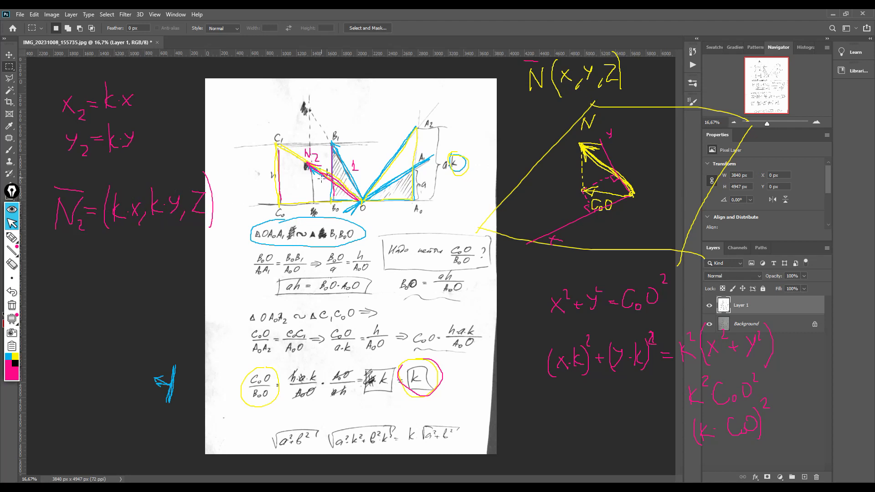
left_click(833, 14)
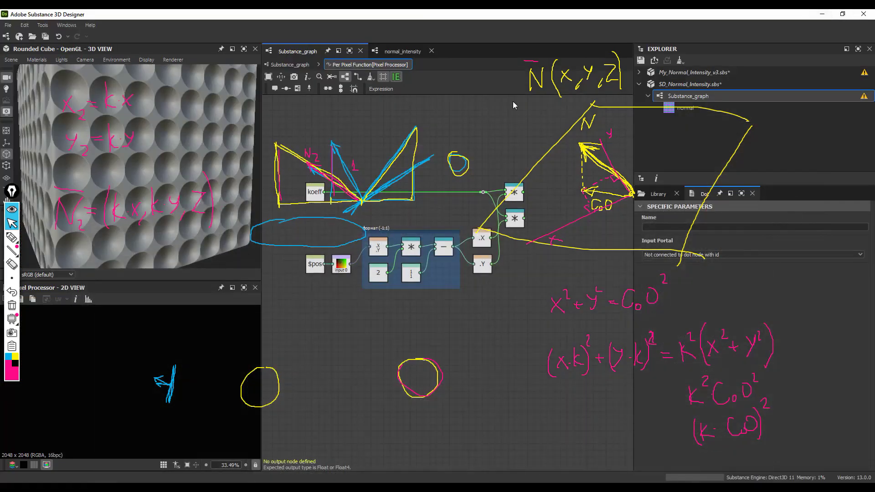
left_click(12, 223)
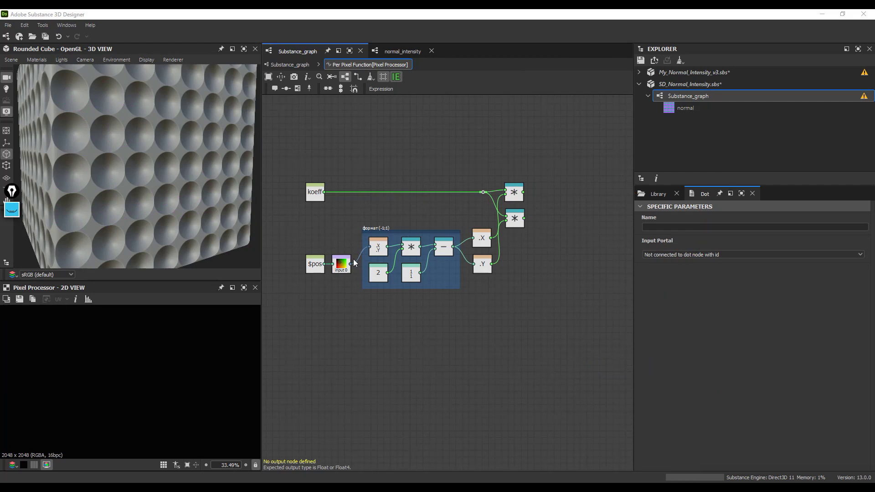
left_click_drag(351, 264, 365, 307)
left_click(415, 239)
left_click(766, 216)
left_click(759, 239)
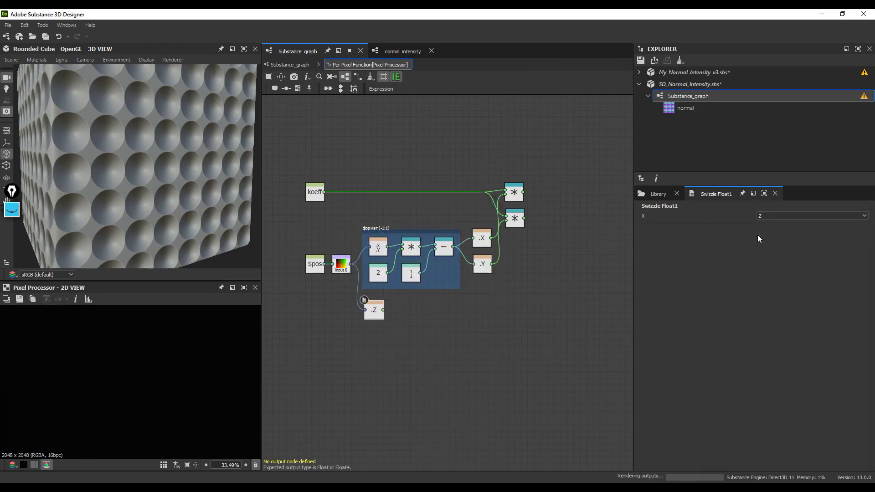
mouse_move(381, 316)
left_mouse_down()
mouse_move(516, 252)
mouse_move(380, 315)
left_mouse_up()
key("Delete")
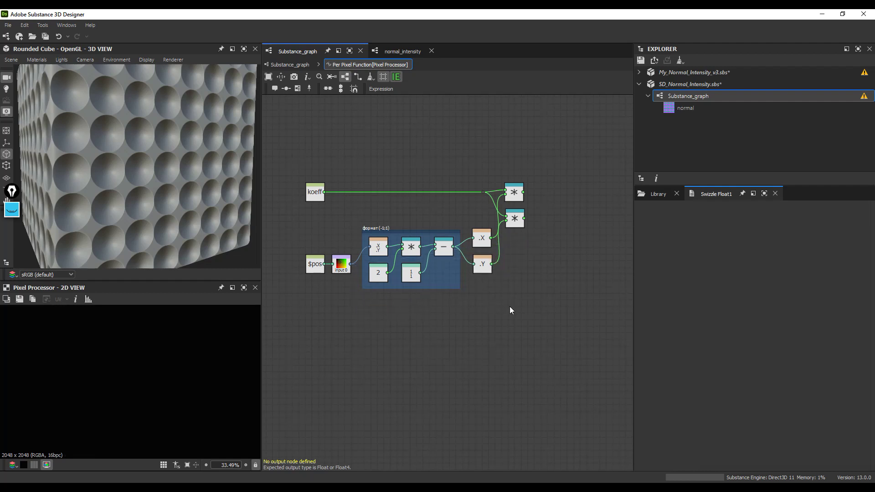
Square the X component with a new Multiplication node below the chain, feeding both its inputs through a dot node
middle_click_drag(502, 296, 477, 261)
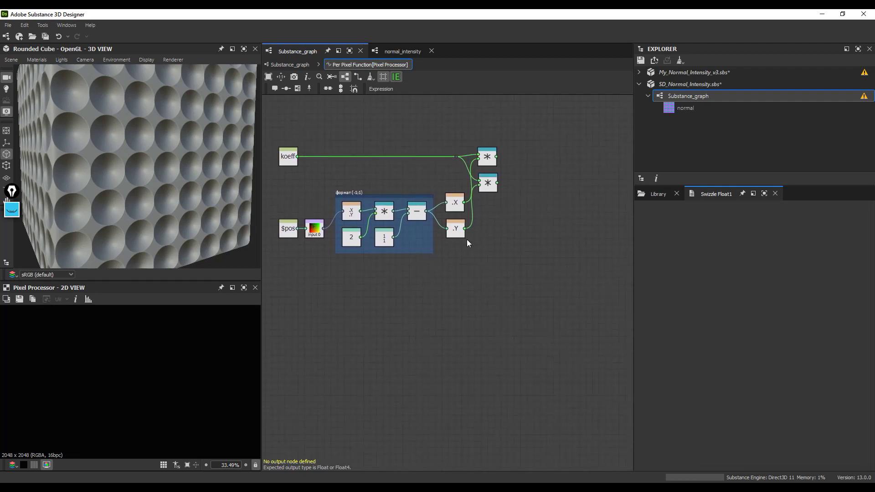
middle_click_drag(506, 246, 473, 190)
scroll(476, 190, "up", 1)
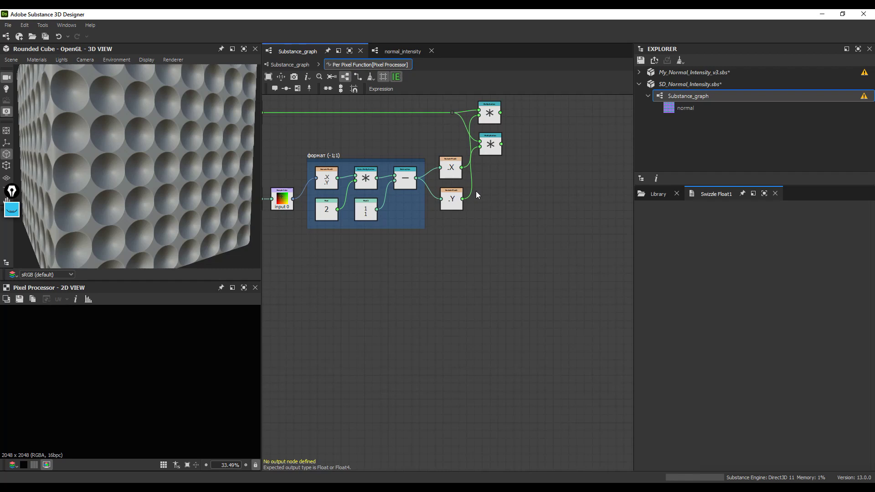
left_click_drag(462, 167, 491, 242)
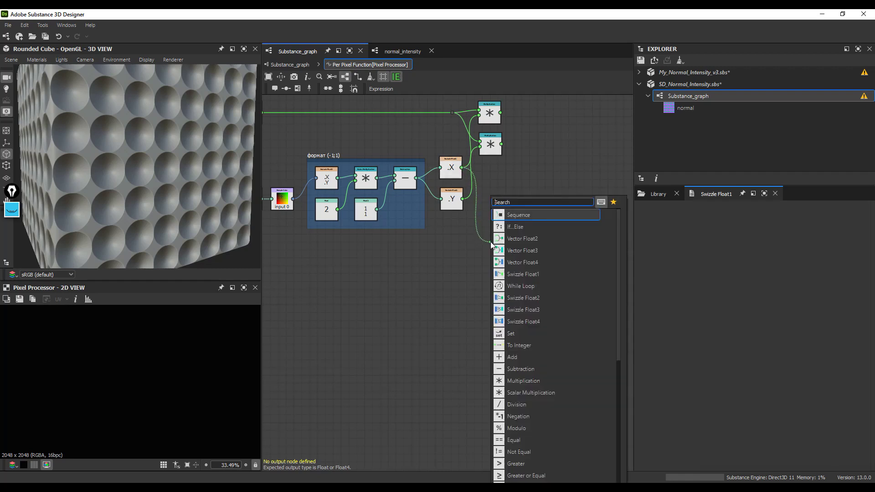
left_click(518, 381)
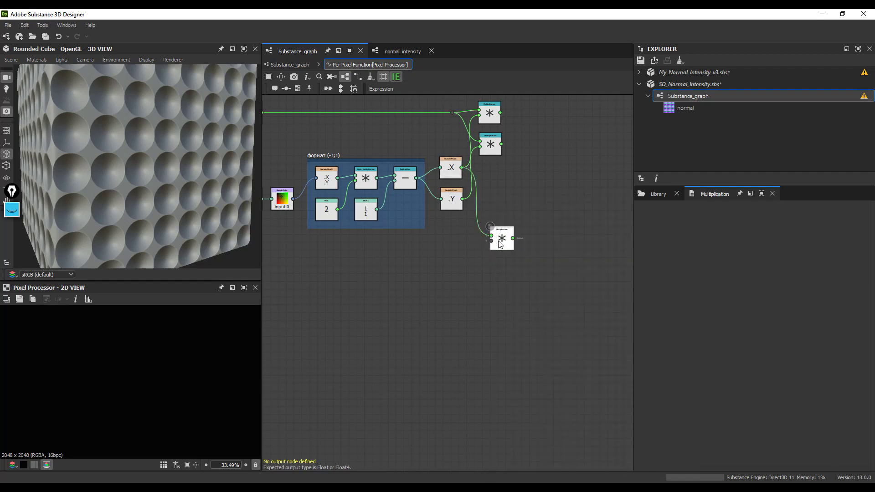
double_click(480, 237)
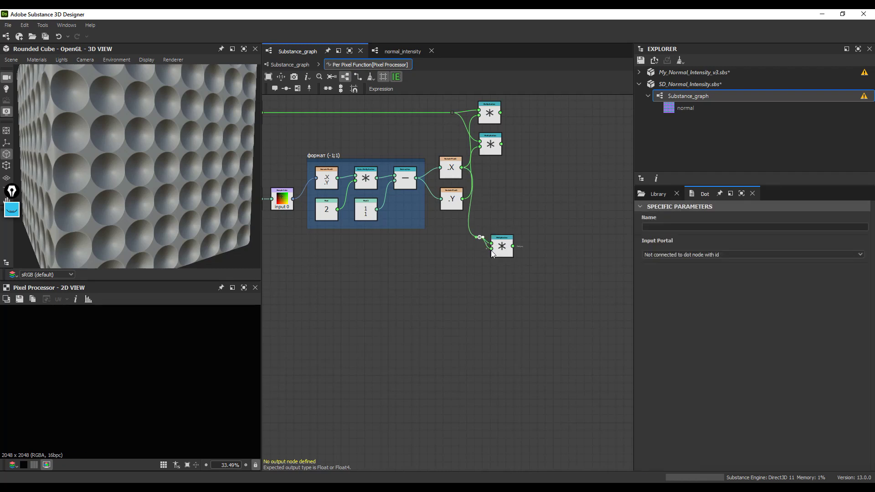
left_click_drag(480, 237, 481, 247)
Square the Y component with another Multiplication node under the X square, feeding both its inputs through a dot node
left_click_drag(462, 198, 483, 275)
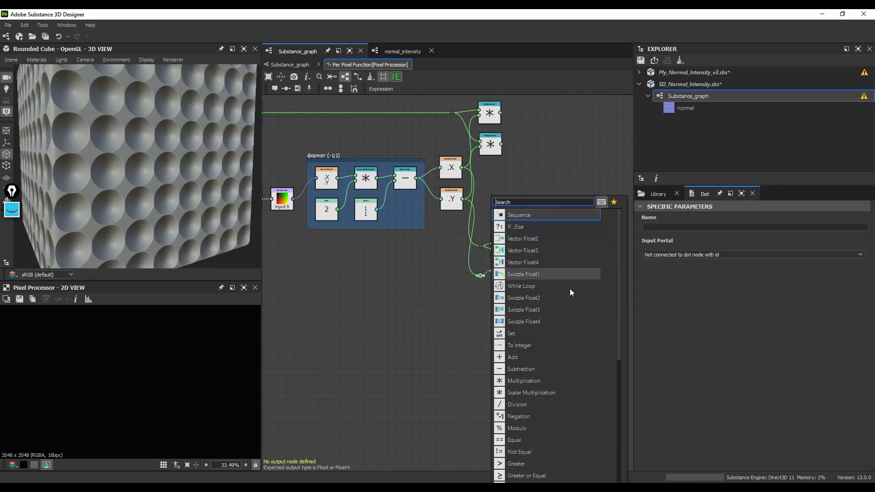
left_click(521, 371)
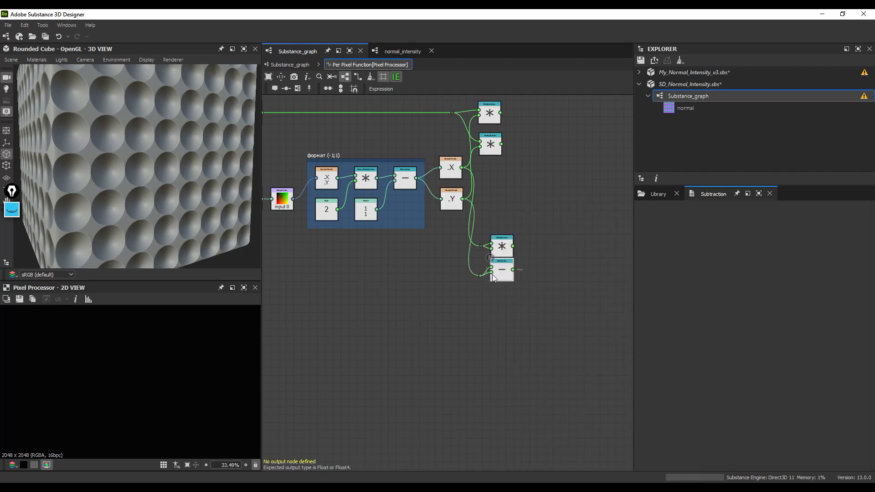
key("Delete")
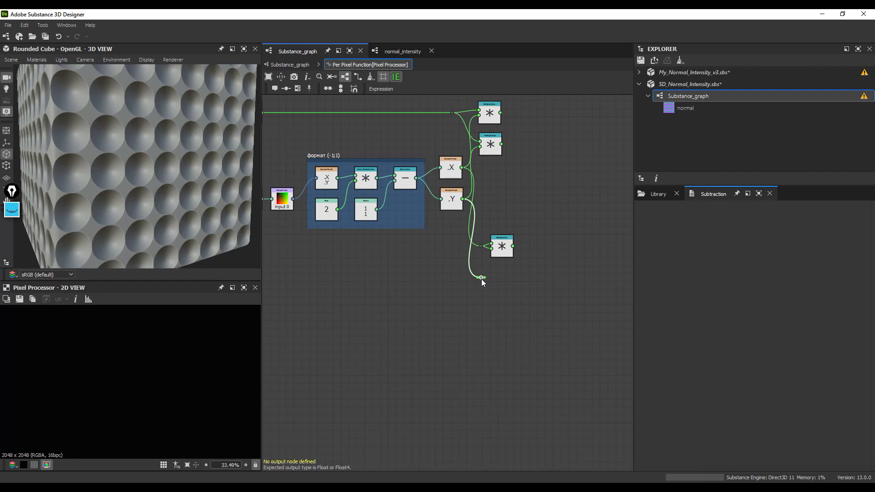
left_click_drag(495, 275, 495, 275)
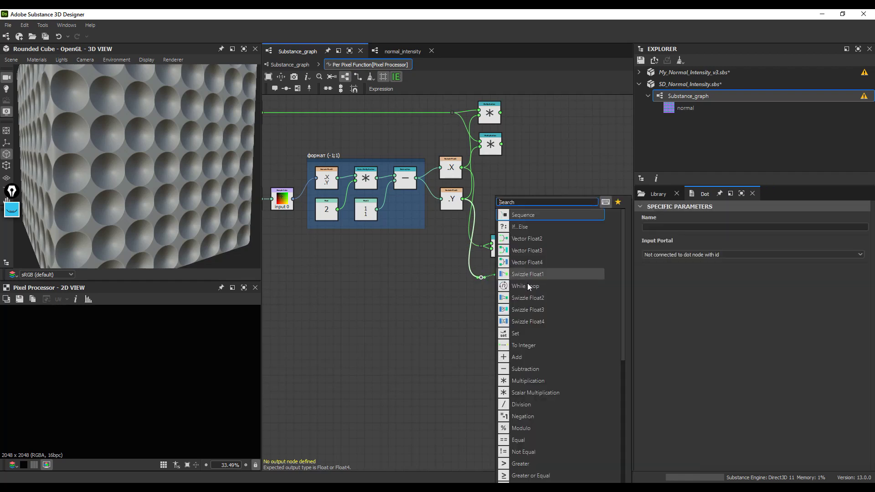
left_click(530, 379)
left_click_drag(500, 287, 492, 286)
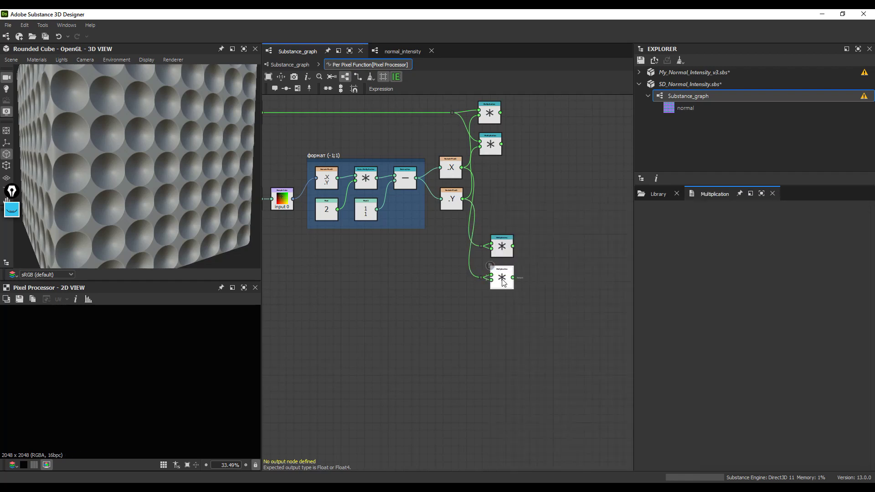
Sum the two squared components with an Add node and create a Float constant set to 1 above it
left_click_drag(513, 246, 536, 269)
left_click(552, 357)
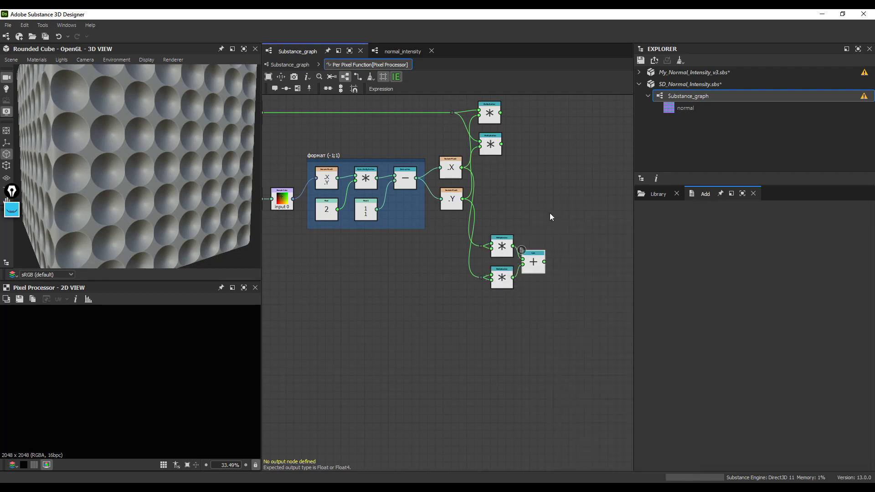
key("space")
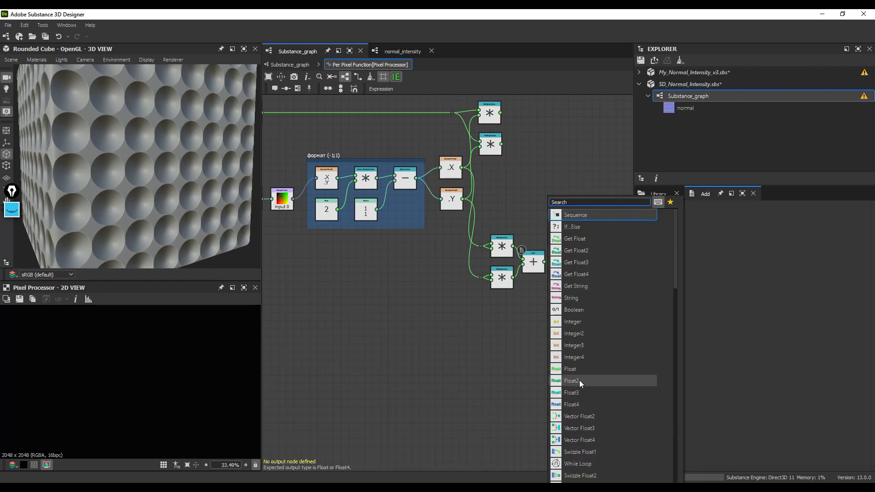
left_click(580, 370)
double_click(861, 216)
type("1")
key("Return")
Subtract the sum of squares from the constant 1 and feed the difference into a Square Root node
left_click_drag(558, 222, 597, 261)
left_click(594, 360)
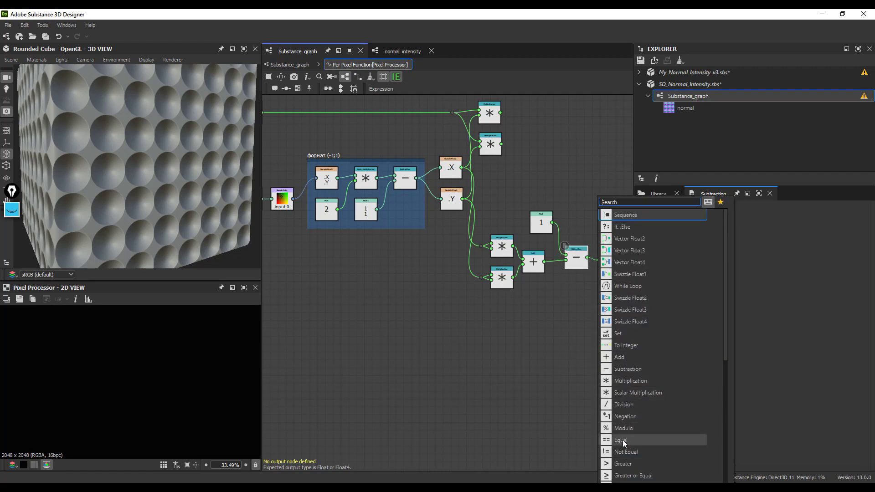
scroll(628, 413, "down", 2)
scroll(622, 424, "down", 3)
left_click(627, 464)
left_click_drag(611, 262, 611, 255)
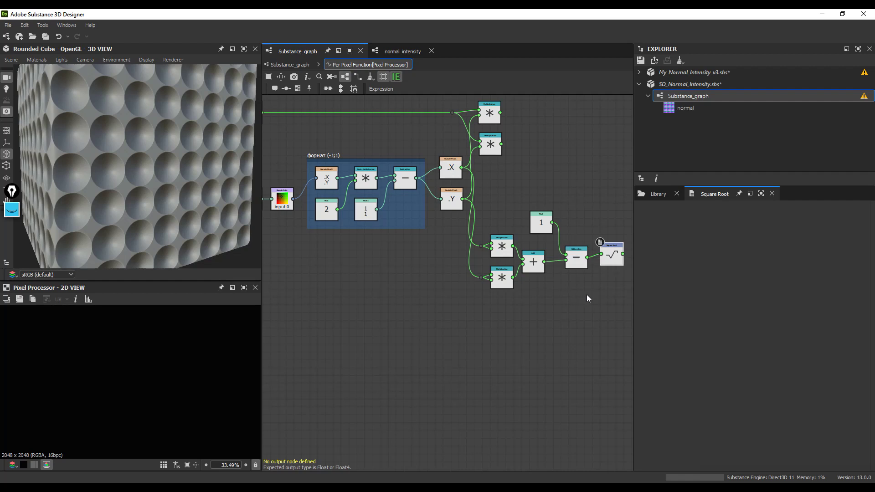
Adjust the positions of the constant 1 and Square Root nodes, and shift the whole Z calculation group slightly down
middle_click_drag(545, 232, 518, 233)
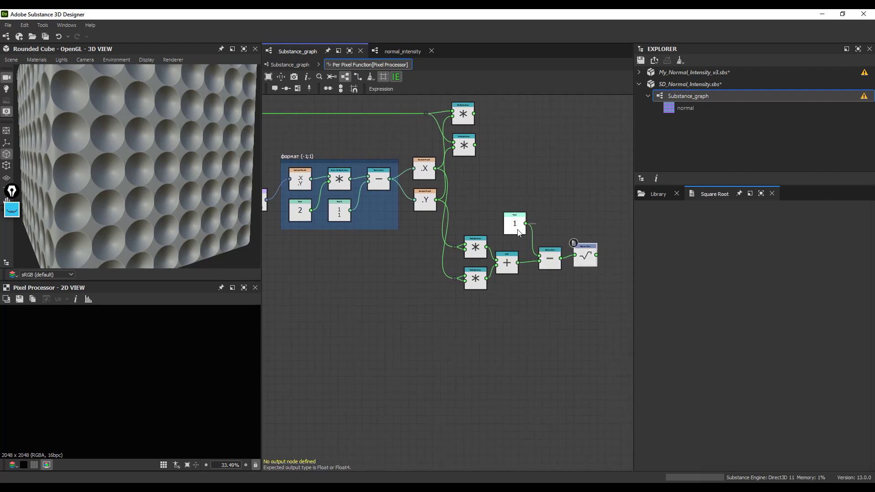
left_click(518, 232)
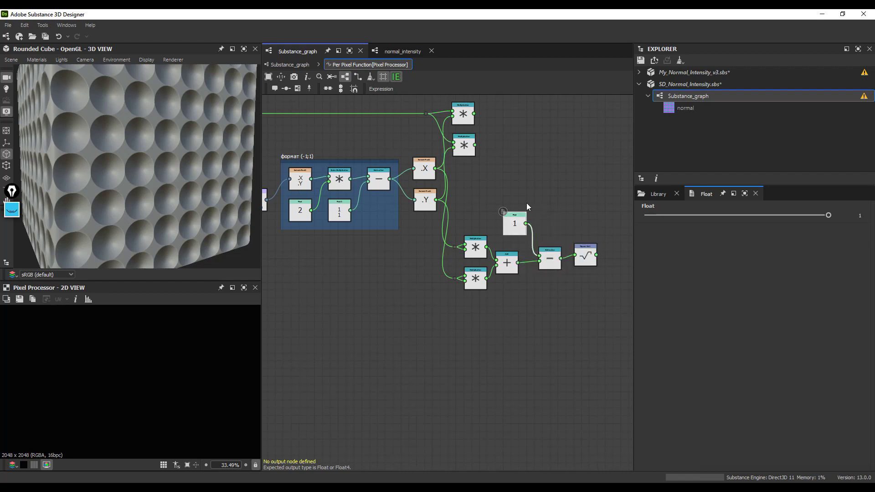
left_click_drag(522, 226, 517, 222)
left_click_drag(585, 258, 581, 262)
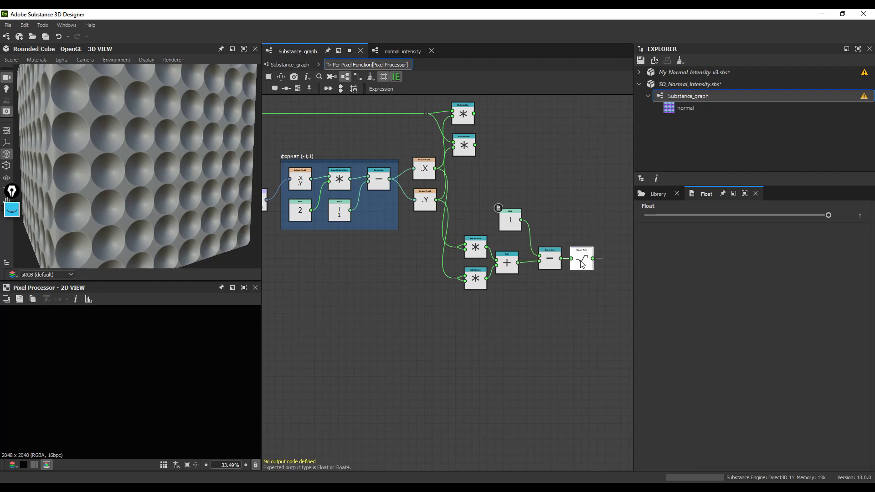
left_click_drag(601, 196, 474, 315)
left_click_drag(475, 278, 476, 298)
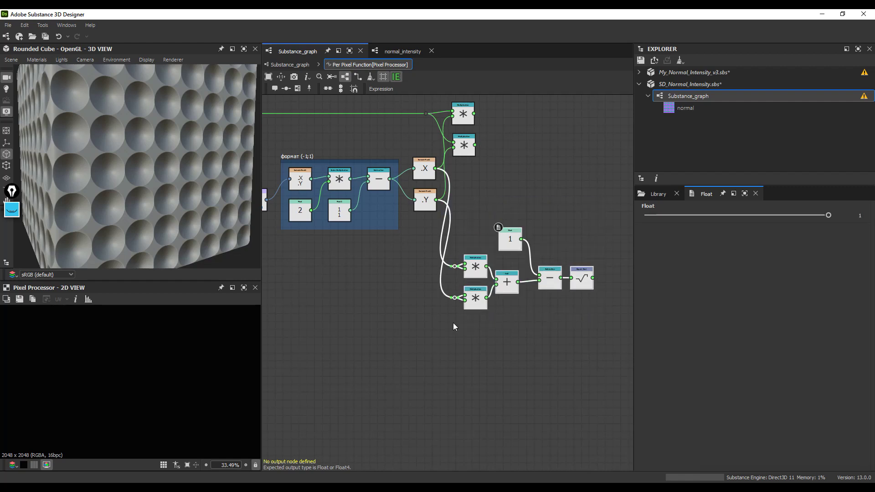
Enclose the selected Z calculation nodes in a Frame titled "высота нормалок (Z)"
key("space")
type("frame")
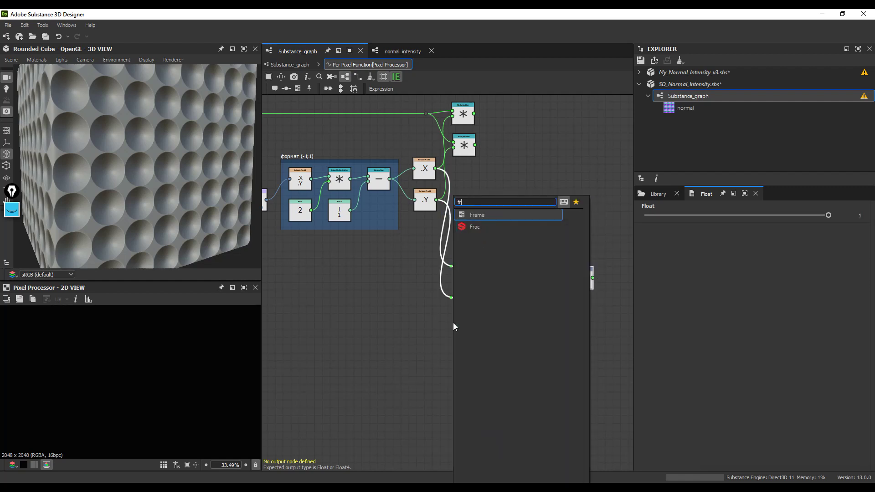
left_click(486, 215)
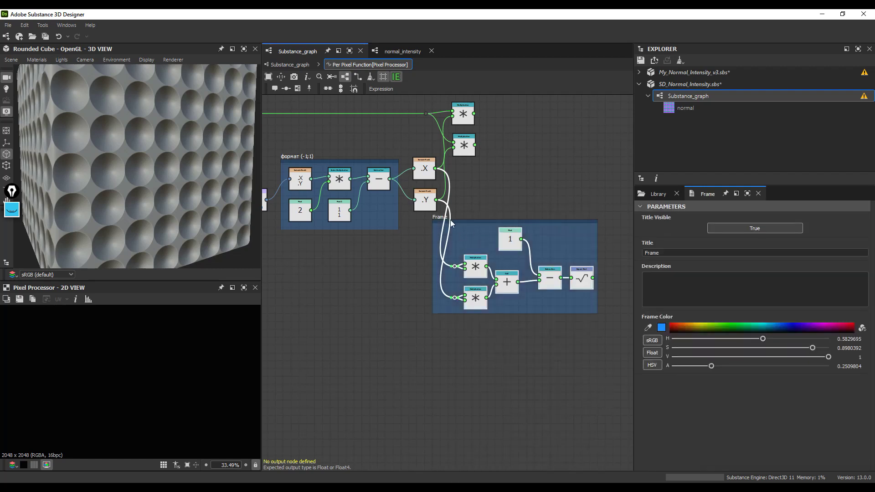
left_click_drag(451, 220, 449, 244)
key("BackSpace")
type("высота нормалок (Z)")
left_click(513, 212)
scroll(502, 244, "down", 1)
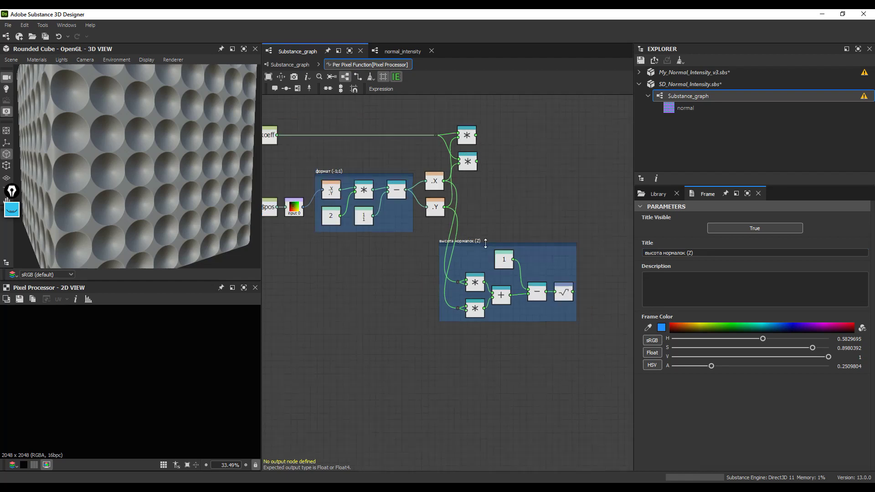
middle_click_drag(485, 244, 466, 261)
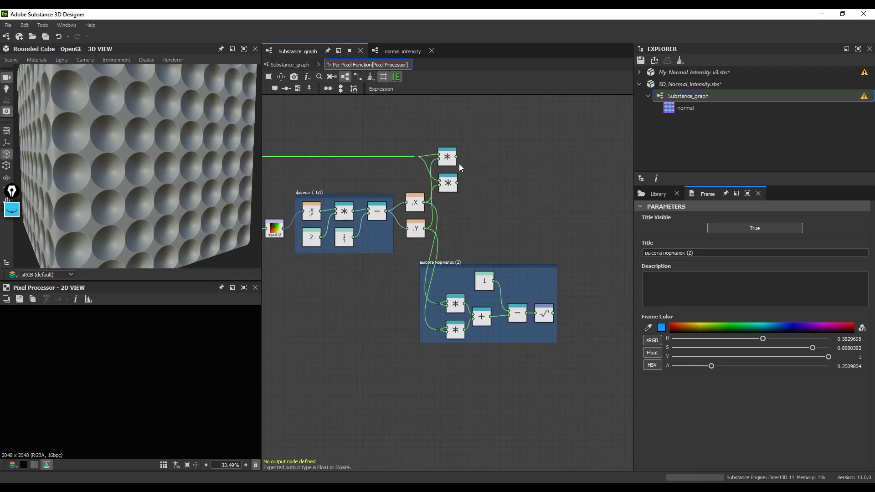
left_click_drag(504, 158, 554, 157)
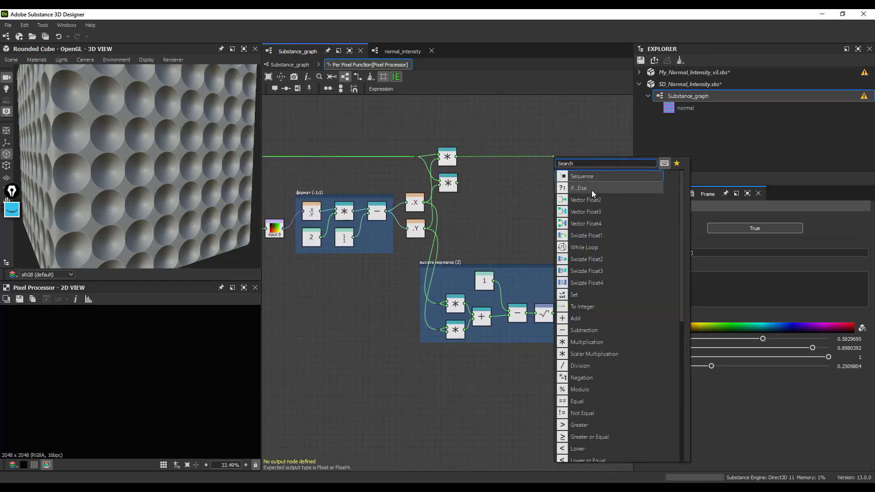
left_click(586, 307)
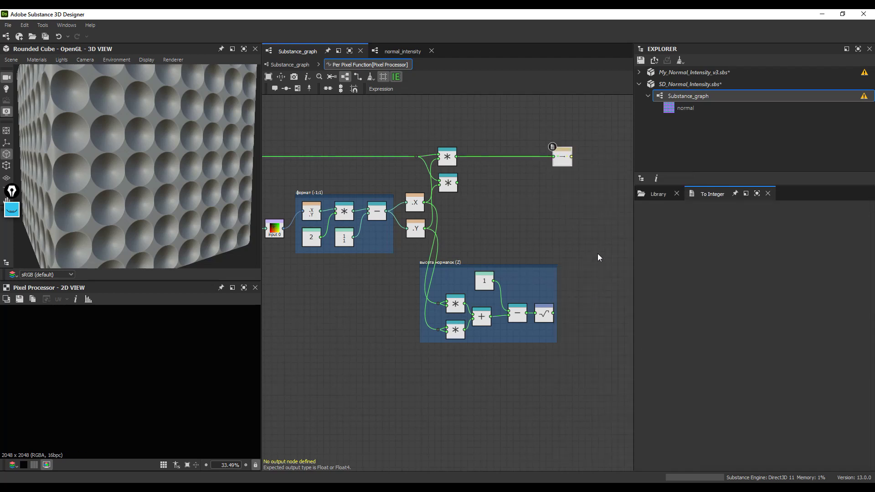
key("Delete")
Attach a Set node to the output of each koeff Multiplication node
left_click_drag(553, 153, 553, 153)
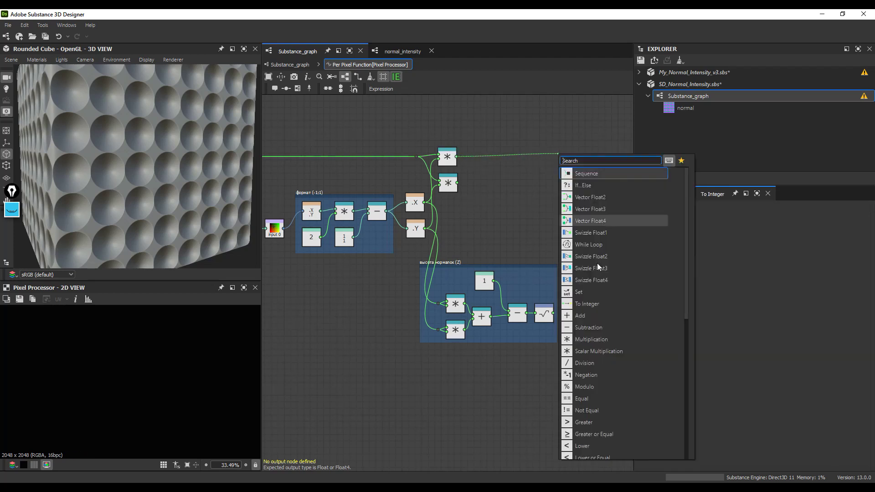
left_click(589, 289)
left_click_drag(457, 182, 562, 184)
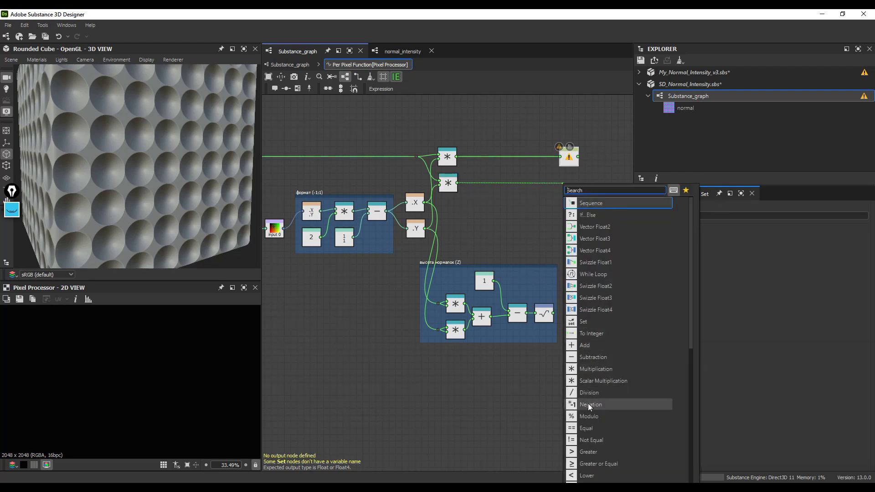
left_click(591, 323)
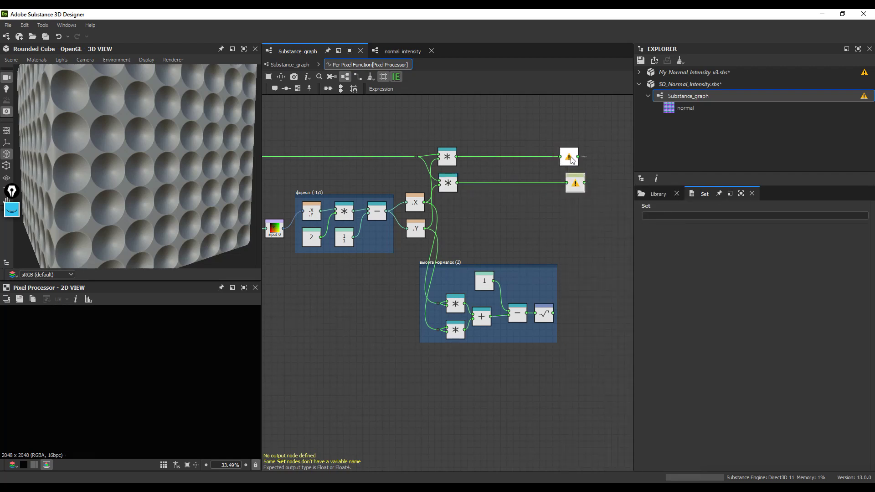
Name the upper Set node's variable X2 and the lower one's Y2, and line the two nodes up vertically
left_click(674, 216)
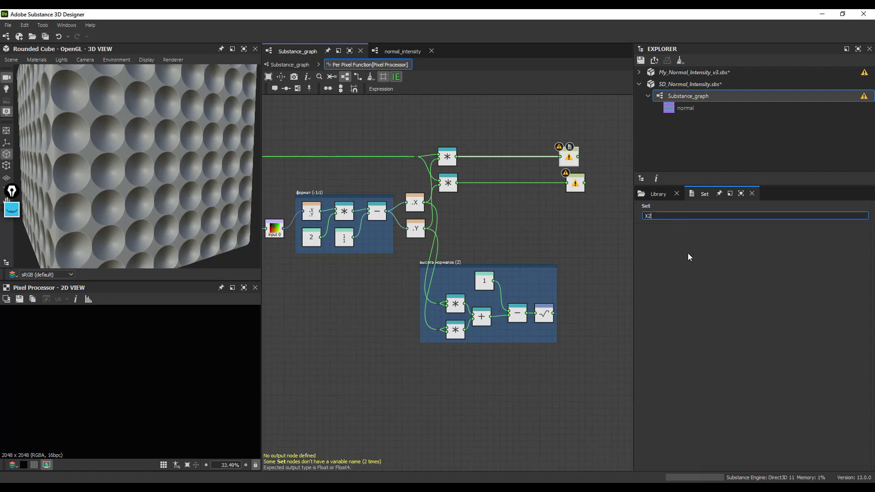
type("x2")
left_click(575, 183)
left_click(662, 216)
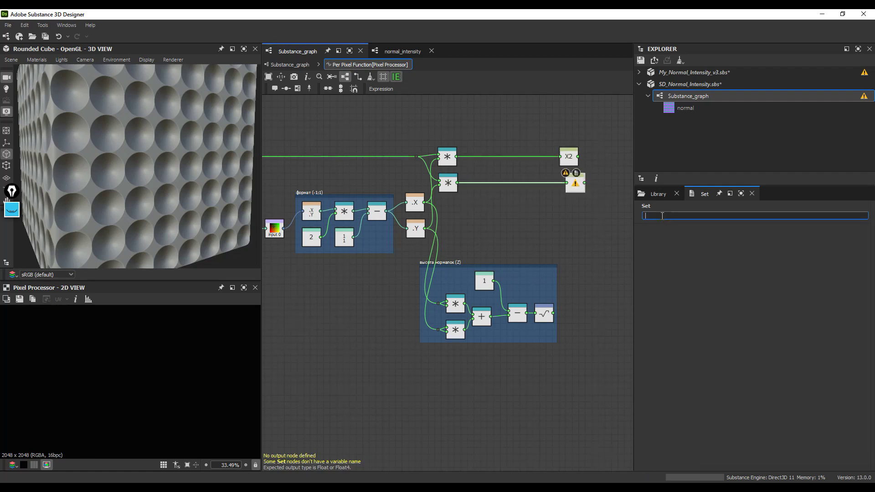
left_click(579, 189)
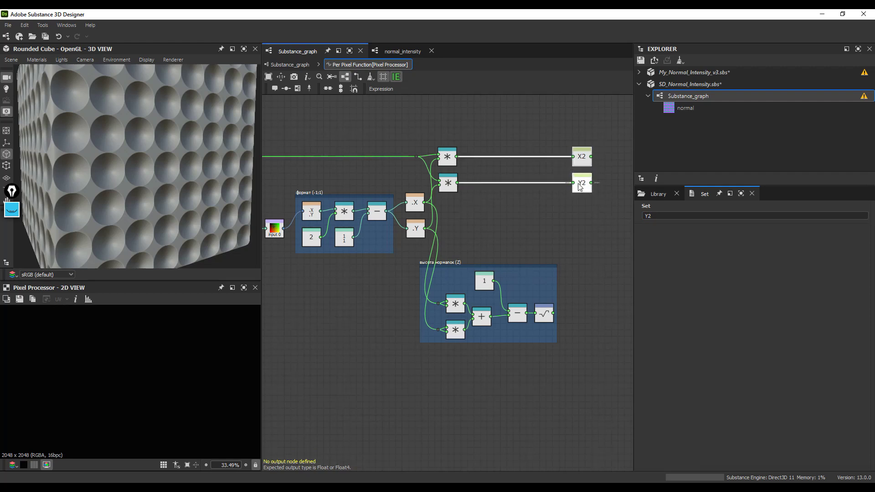
Attach a Set node to the Square Root output and name its variable H
left_click_drag(573, 313, 573, 313)
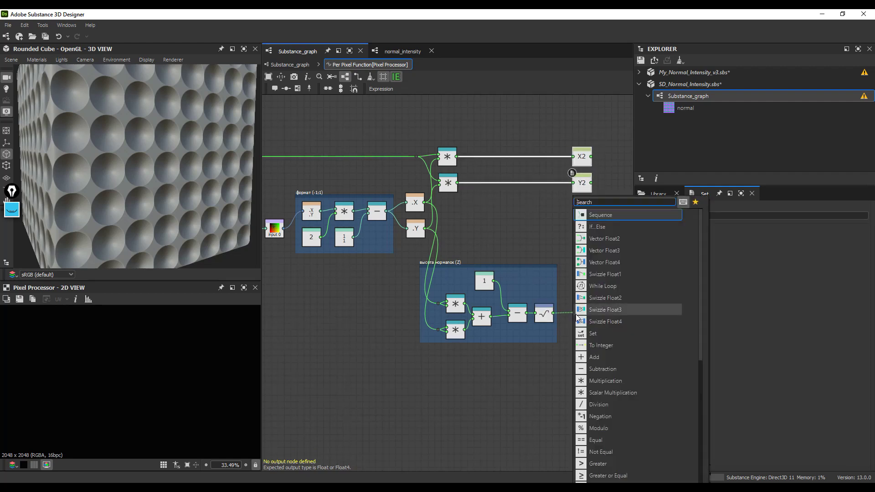
left_click(601, 334)
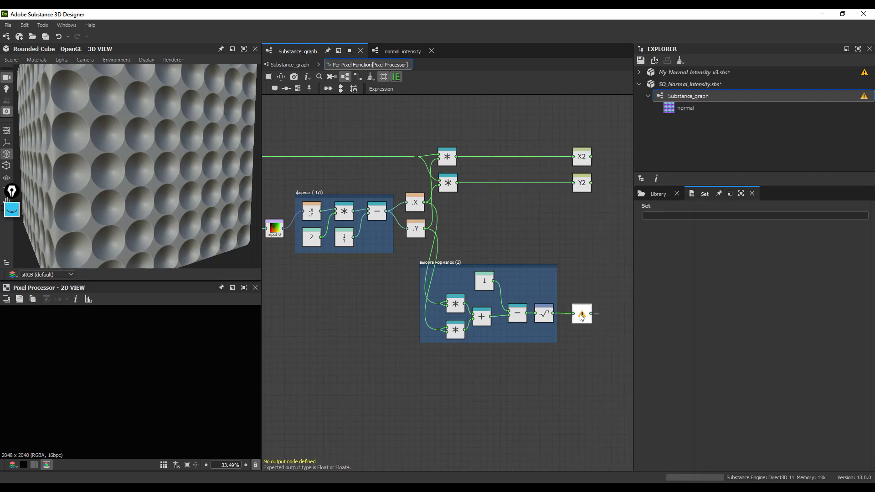
left_click(651, 215)
type("H")
left_click(600, 296)
Combine X2 and Y2 in a Vector Float2 node and feed its output into a new Vector Float3 node
middle_click_drag(608, 265, 539, 273)
left_click_drag(516, 164, 558, 195)
left_click(564, 226)
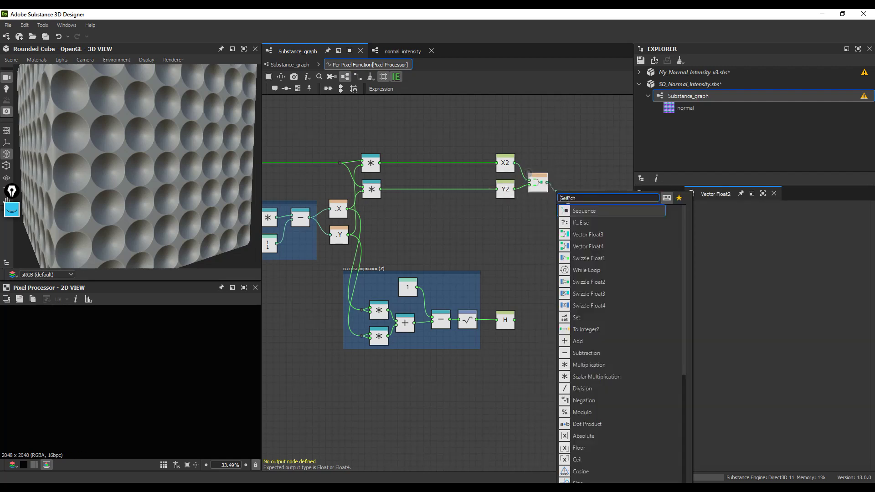
left_click(586, 242)
Connect H to the Vector Float3 node's second input through a dot node and adjust the Vector Float3 node's position
left_click_drag(514, 320, 577, 197)
left_click_drag(552, 317, 540, 320)
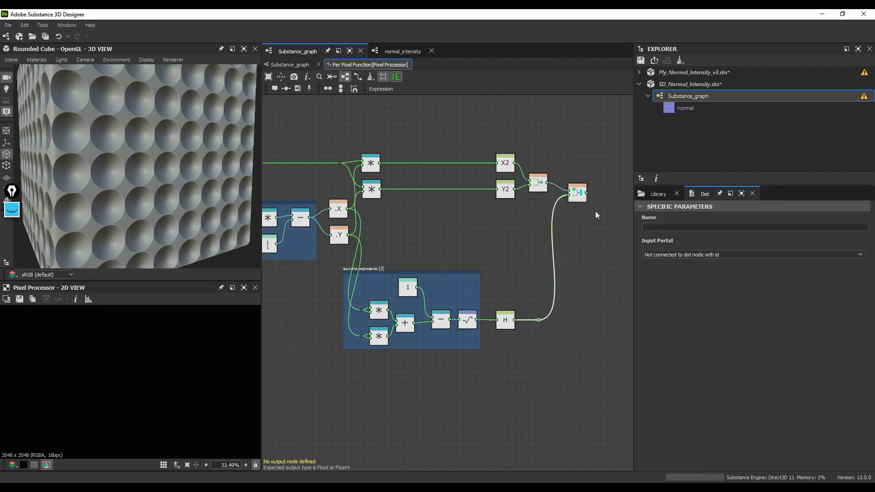
left_click_drag(586, 180, 574, 204)
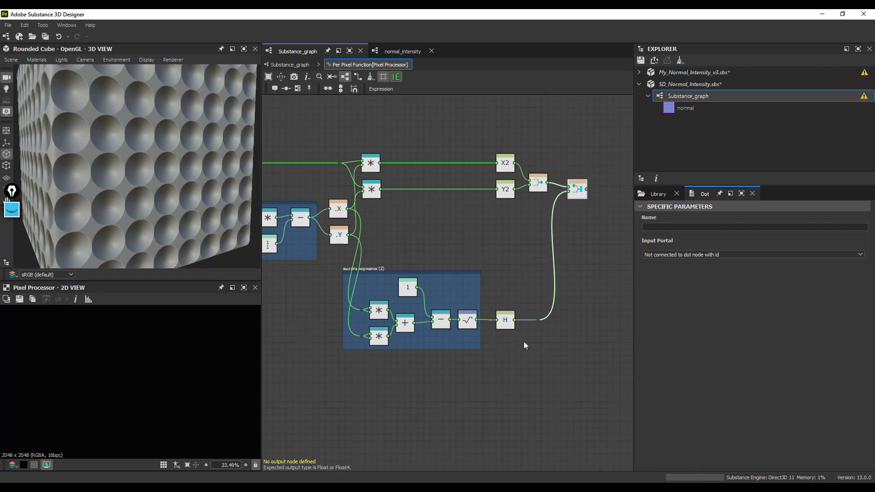
Switch to the derivation in Photoshop, show the annotations, circle the N2 = (k·x, k·y, Z) vector in pink, and hide the annotations again
left_click(220, 482)
left_click(15, 211)
left_click(15, 224)
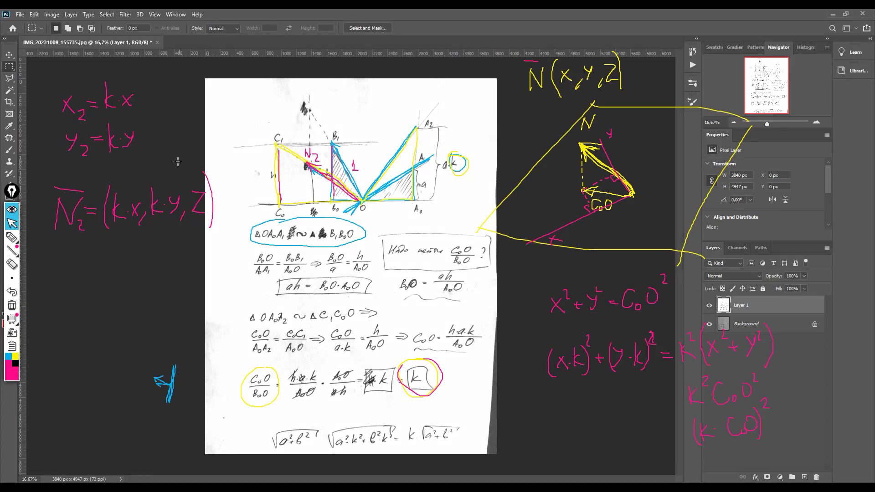
left_click(11, 238)
mouse_move(196, 167)
left_mouse_down()
mouse_move(54, 191)
mouse_move(207, 175)
mouse_move(181, 158)
left_mouse_up()
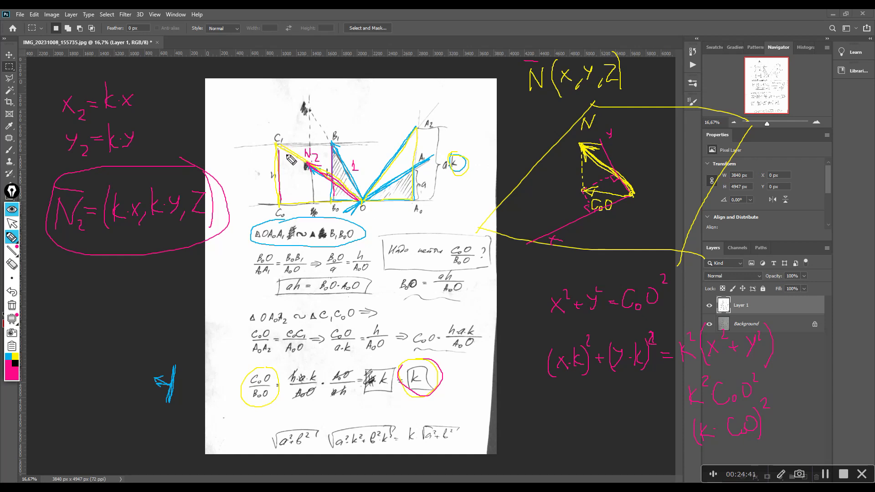
left_click(16, 217)
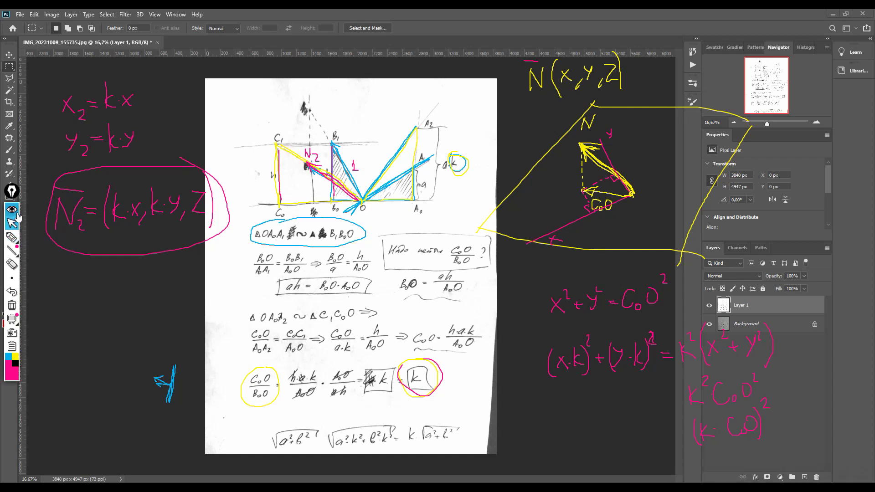
left_click(13, 210)
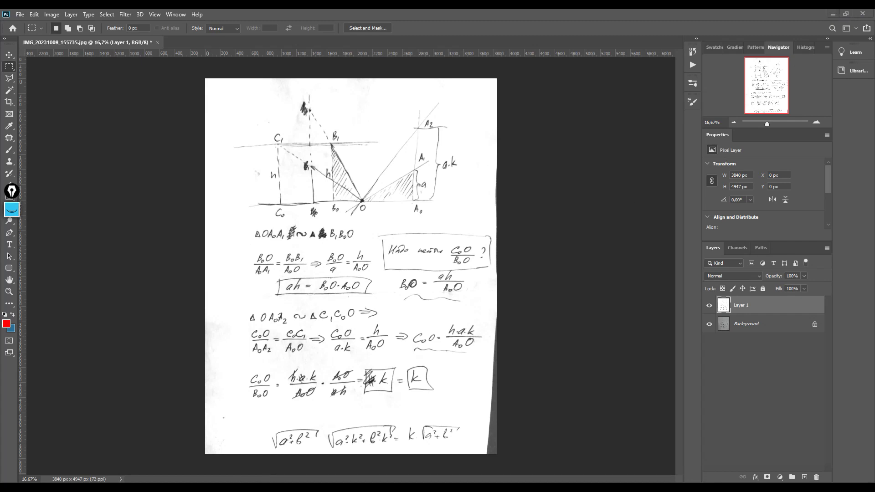
Return to Substance 3D Designer and append a Normalize Vec3 node to the Vector Float3 output
left_click(328, 489)
middle_click_drag(583, 239, 481, 286)
left_click_drag(487, 233, 511, 234)
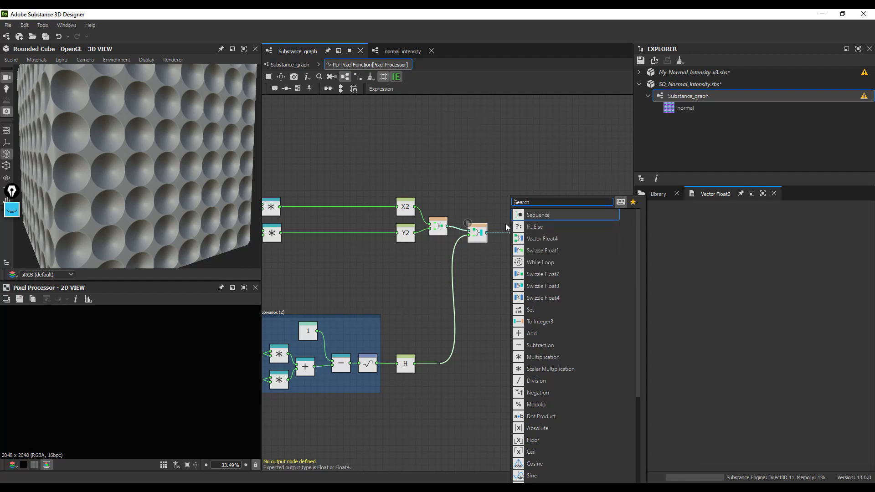
type("nor")
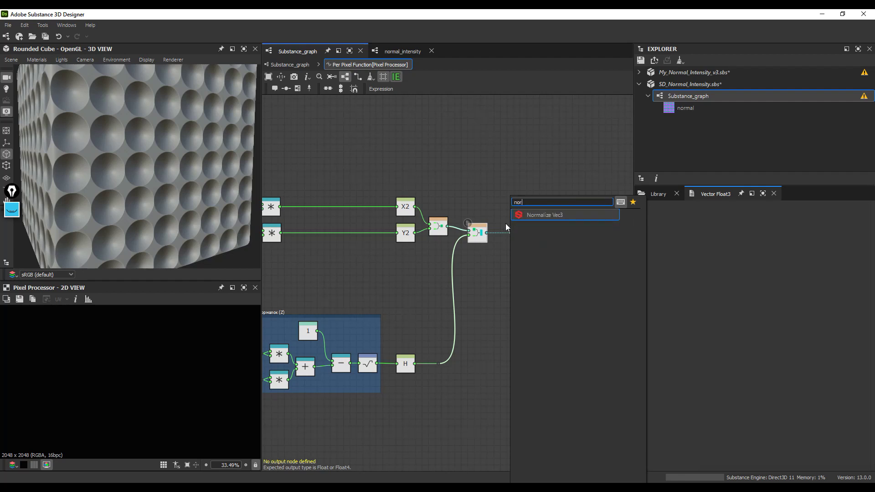
left_click(542, 215)
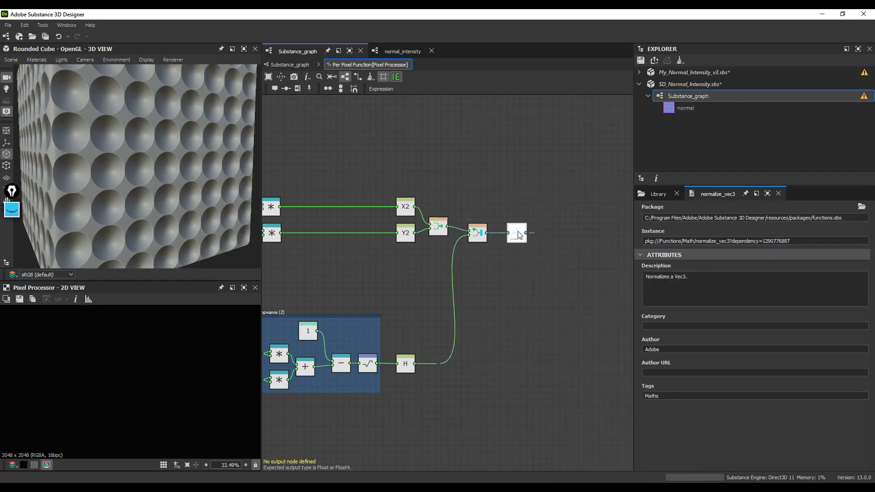
Open the Normalize Vec3 node's reference graph, loading its package, to examine how the normalization is built
scroll(518, 235, "up", 2)
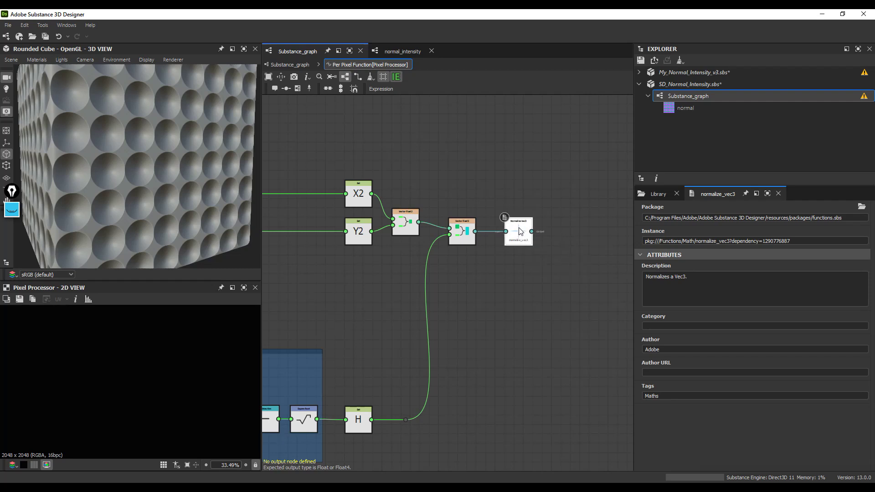
right_click(520, 236)
left_click(565, 286)
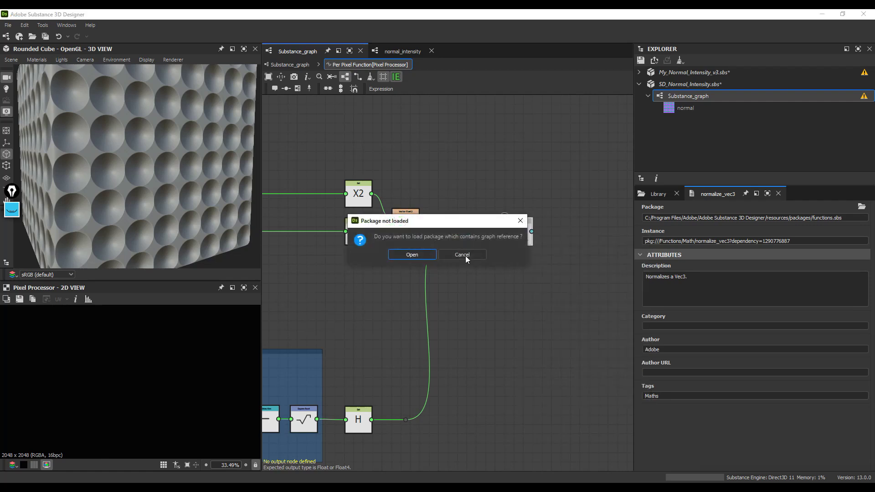
left_click(413, 254)
scroll(472, 314, "down", 1)
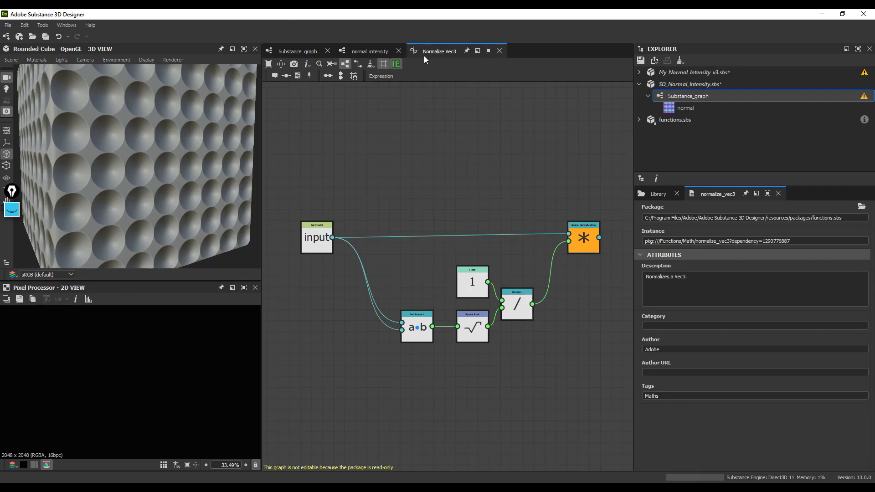
Close the Normalize Vec3 reference graph and reopen the Pixel Processor's per-pixel function
left_click(499, 51)
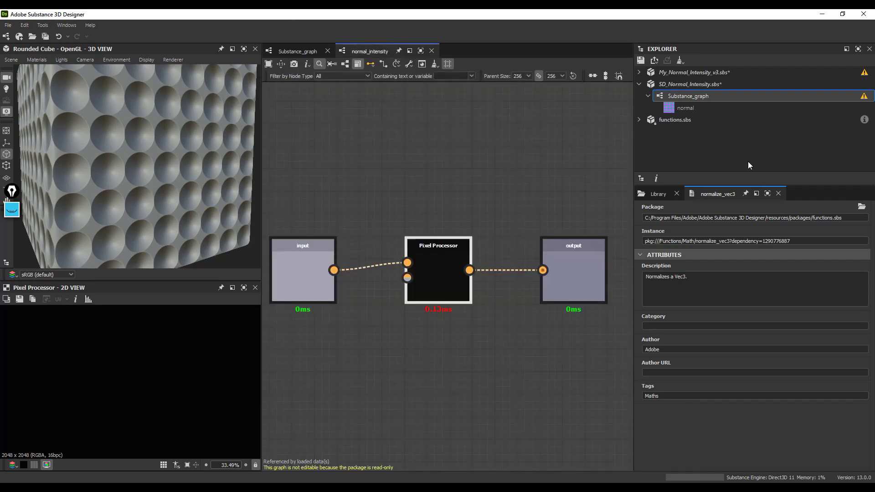
left_click(444, 261)
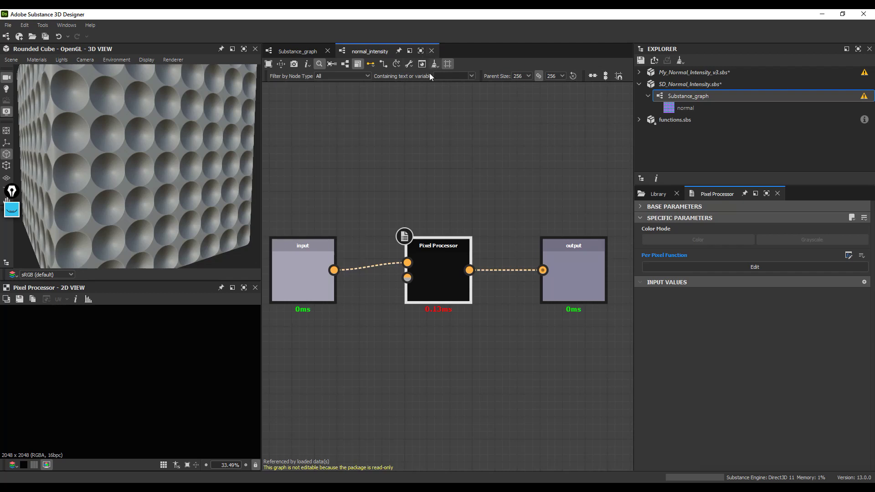
left_click(737, 267)
scroll(515, 283, "up", 3)
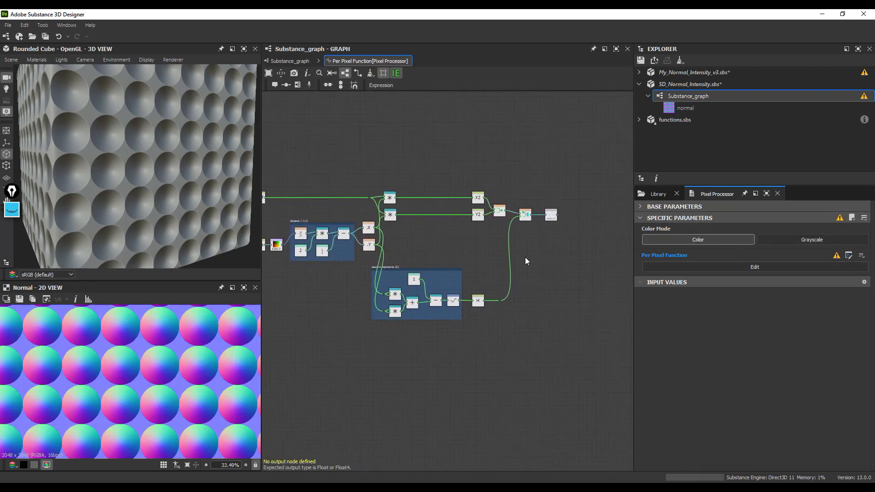
scroll(525, 258, "up", 2)
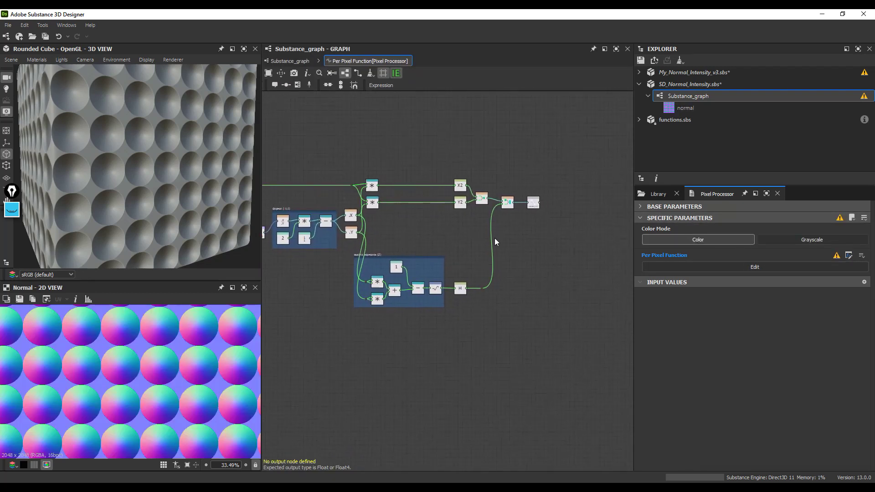
Add a frame around the Vector Float3 node that combines X2, Y2 and H, and title it "не единичный вектор"
scroll(507, 223, "up", 3)
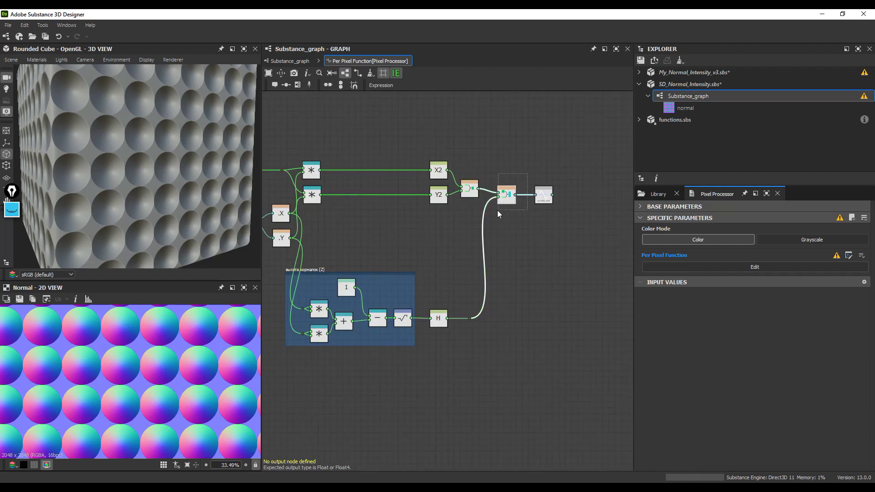
key("space")
type("frame")
left_click(527, 212)
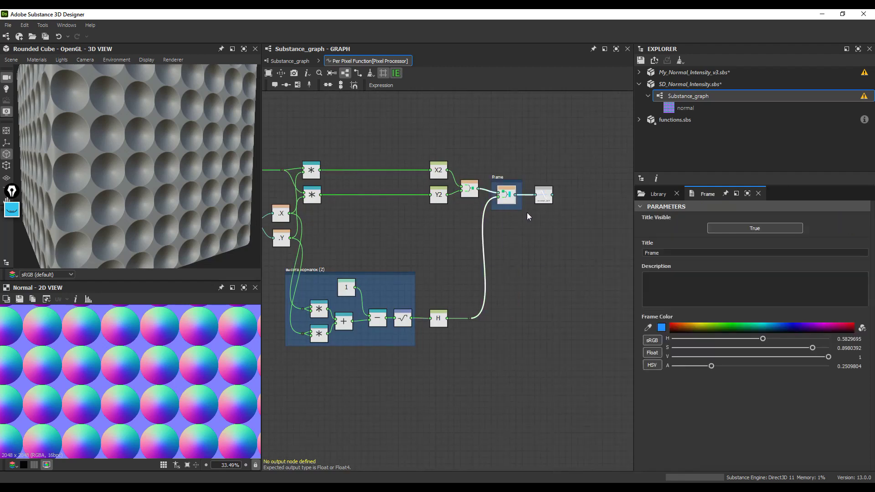
left_click(502, 177)
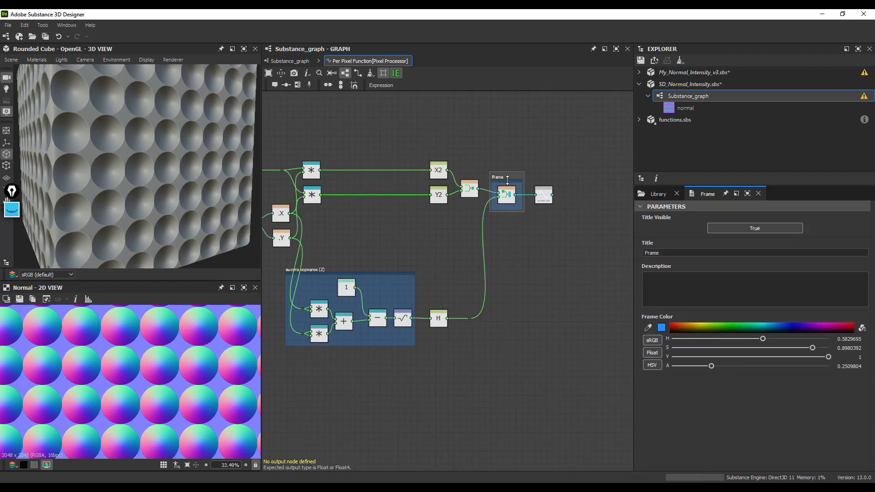
double_click(653, 253)
type("yt")
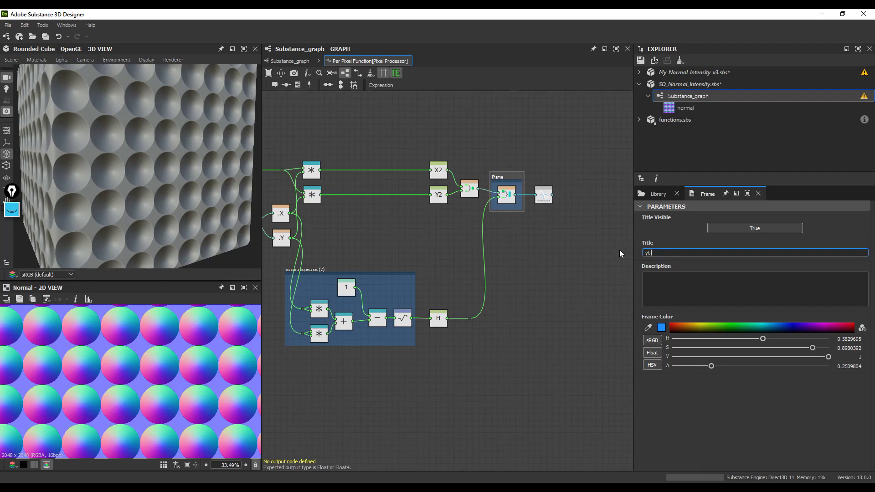
type("не единичный вектор")
key("Return")
Move the Normalize Vec3 node farther from the Vector Float3 node and frame it with the title "единичный вектор"
left_click_drag(545, 197, 570, 197)
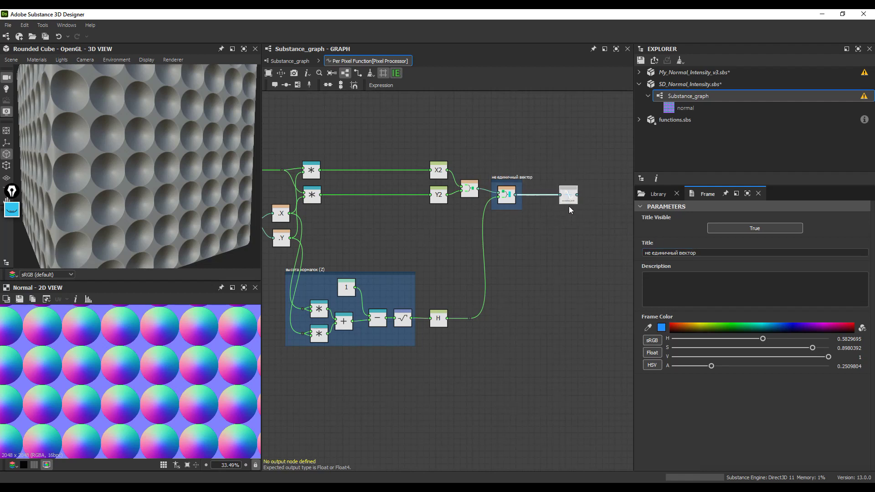
key("space")
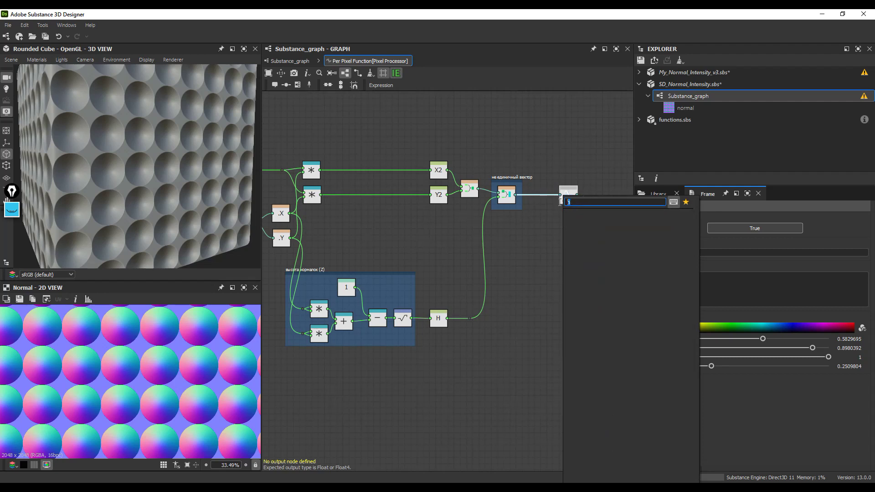
type("fr")
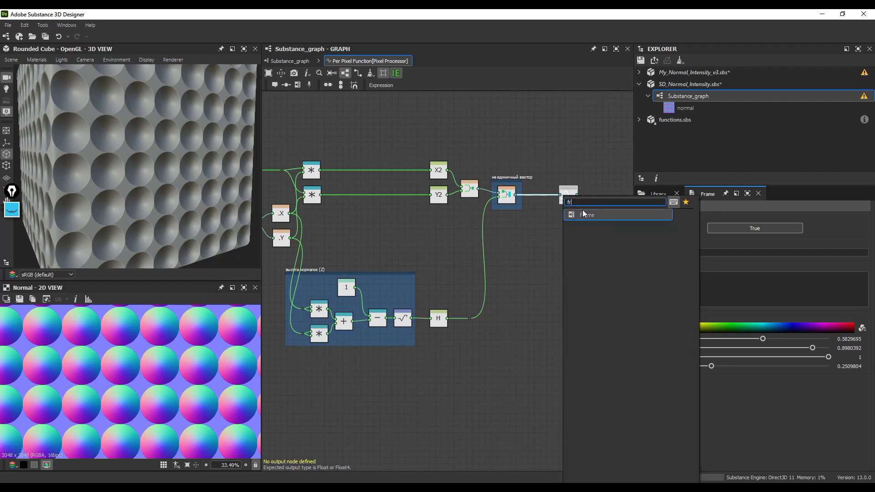
key("Return")
scroll(568, 184, "up", 3)
scroll(558, 177, "up", 1)
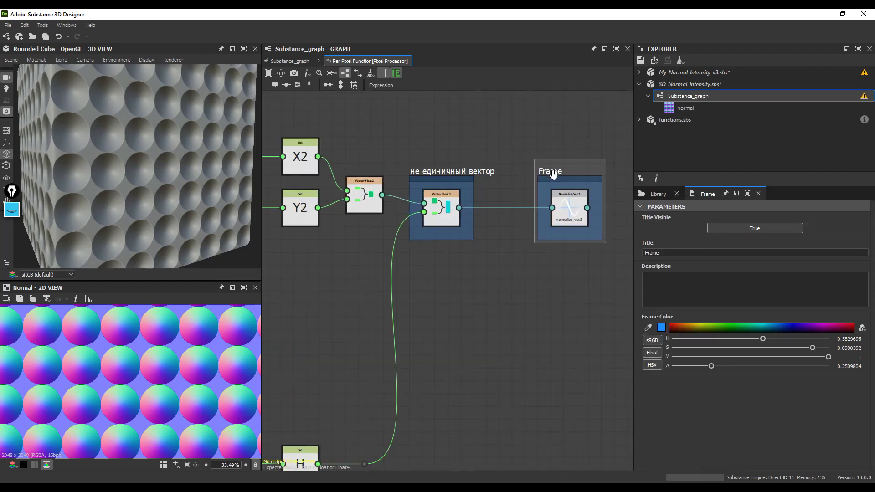
left_click_drag(661, 253, 616, 254)
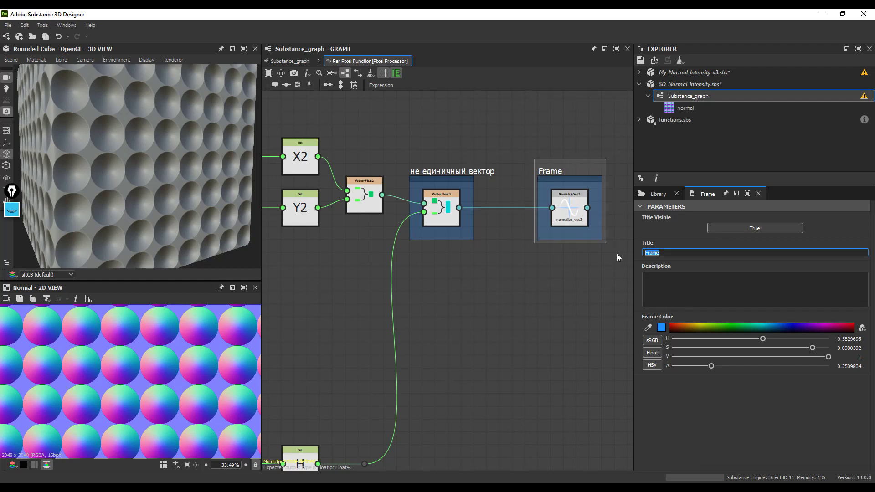
key("BackSpace")
type("единичный вектор")
key("Return")
Extend the Normalize Vec3 frame's title to "единичный вектор (-1,1)"
scroll(620, 236, "down", 1)
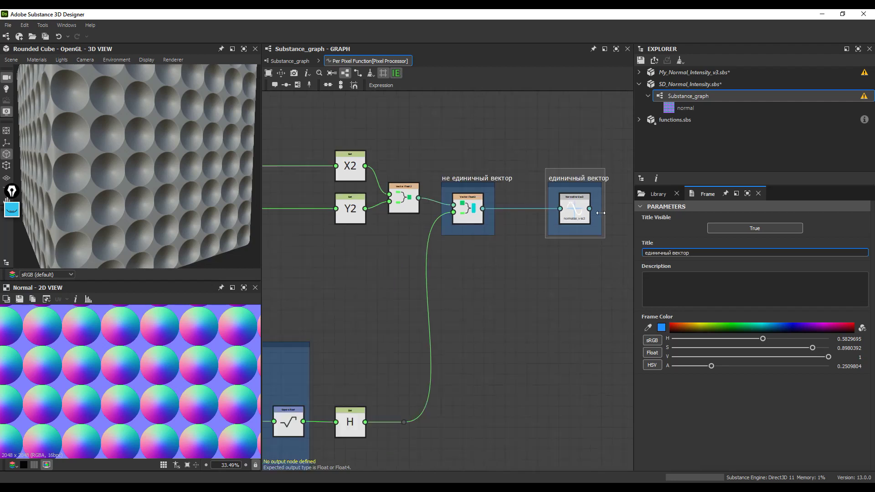
middle_click_drag(620, 214, 506, 214)
left_click(702, 254)
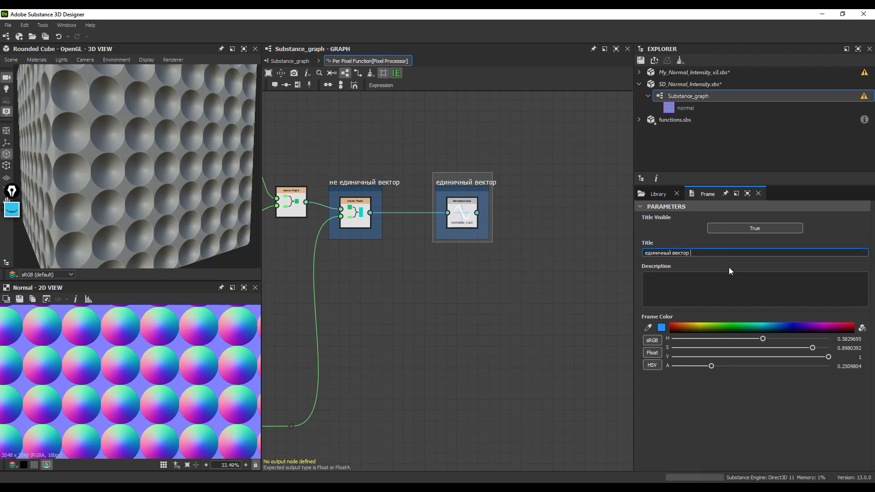
type("9")
key("BackSpace")
type("(-1,1)")
key("Return")
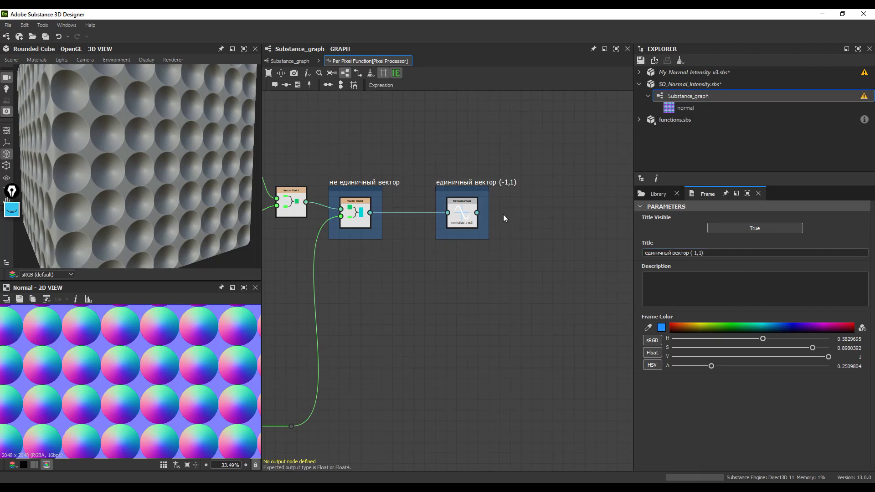
Append an Add node to the Normalize Vec3 output and connect a Float3 constant to its second input
scroll(503, 214, "down", 2)
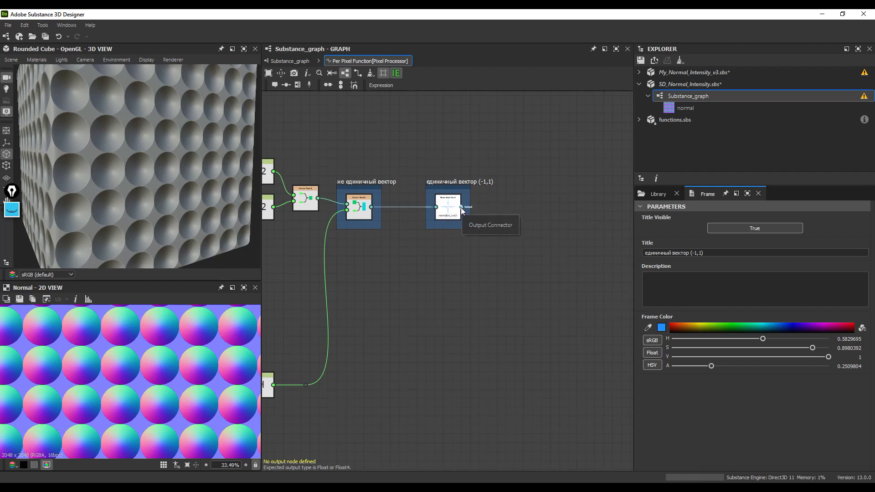
left_click_drag(461, 207, 553, 206)
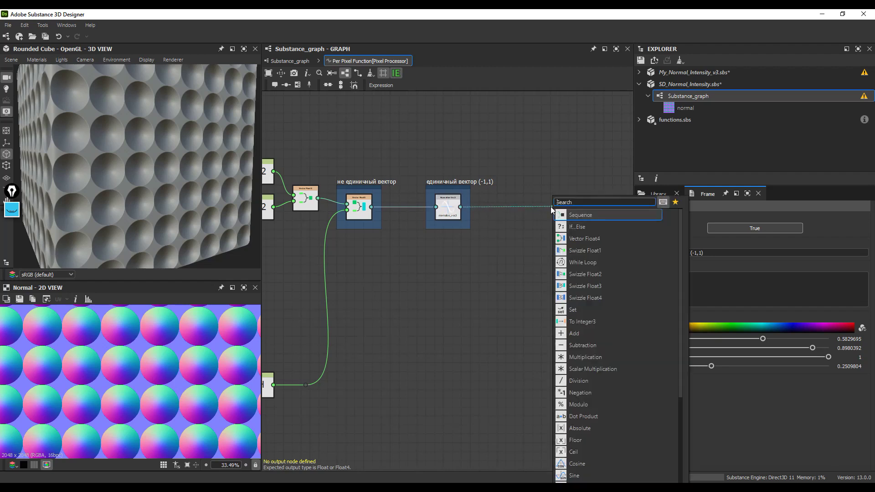
left_click(585, 334)
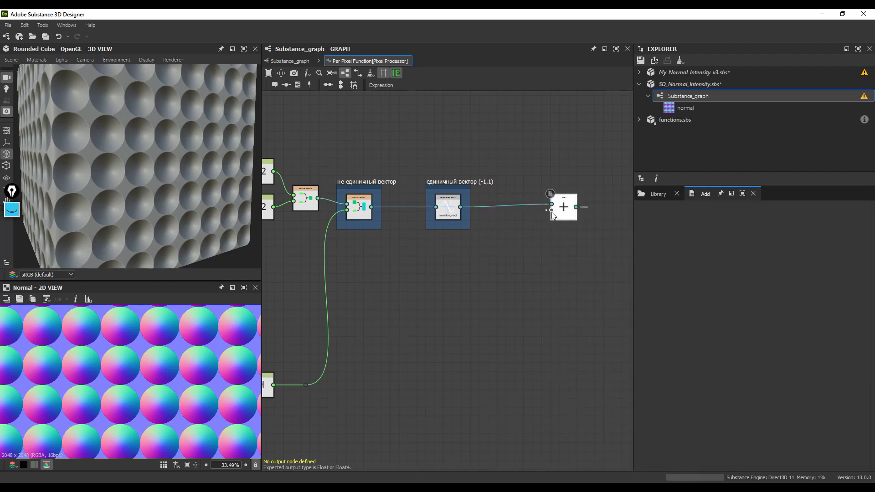
left_click_drag(551, 210, 552, 208)
left_click(561, 252)
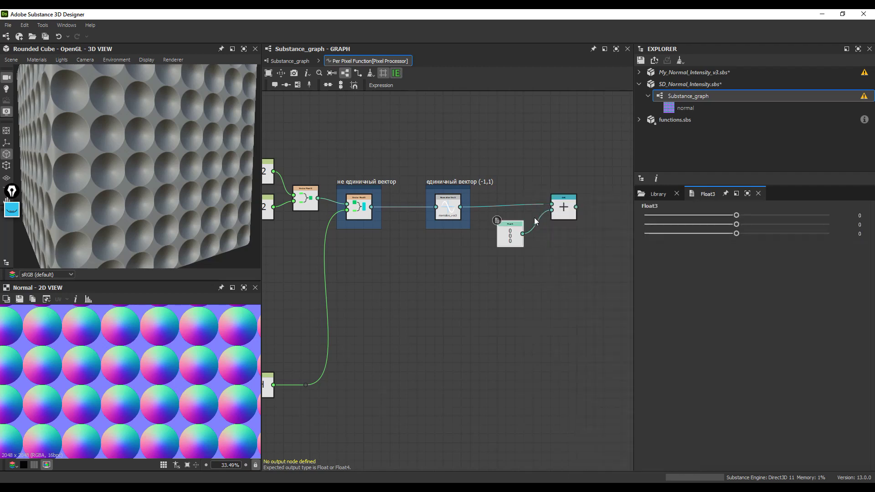
Set all three components of the Add node's Float3 constant to 1
type("1")
key("Tab")
type("1")
key("Tab")
type("1")
key("Return")
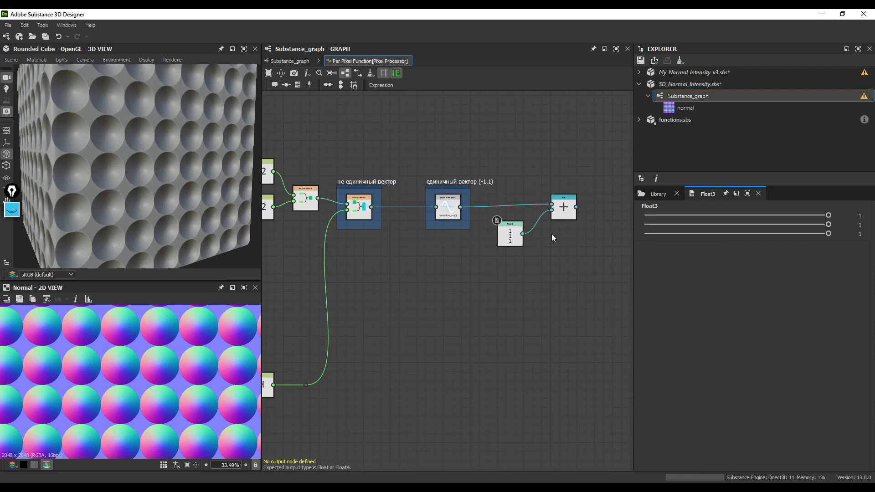
middle_click_drag(554, 228, 546, 243)
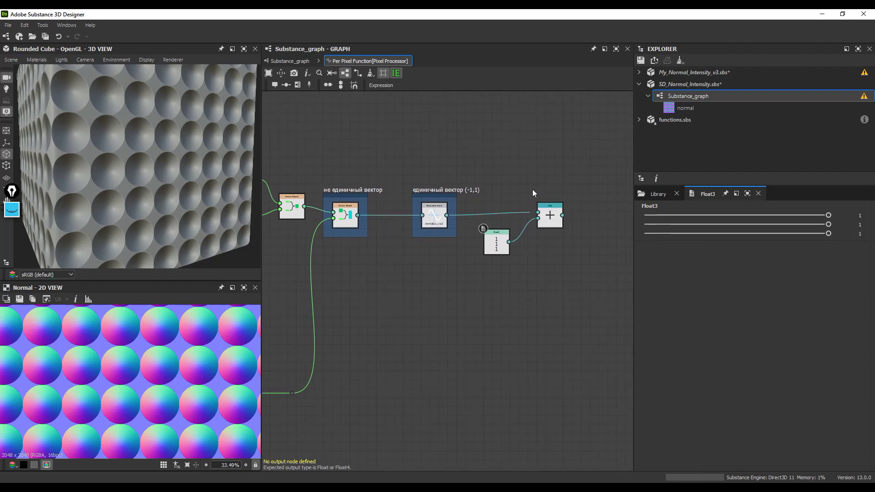
Append a Scalar Multiplication node to the Add output, with a Float constant placed below and connected to its second input
left_click(553, 219)
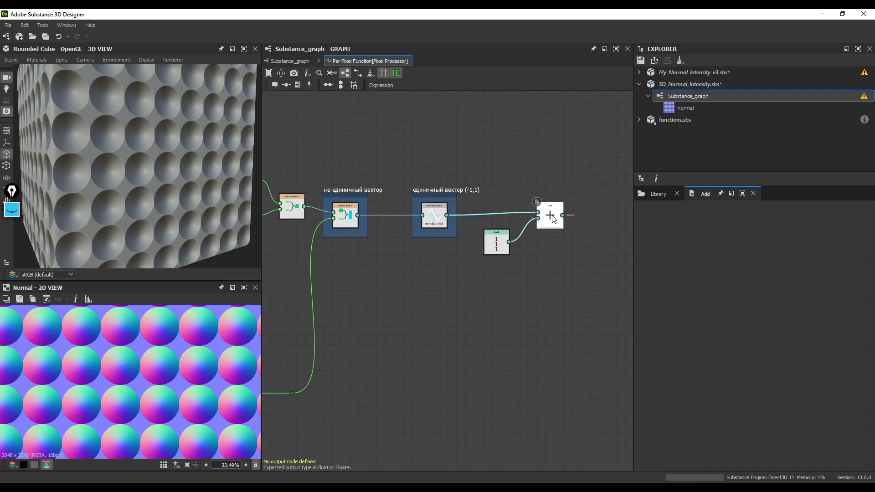
middle_click_drag(554, 231, 492, 227)
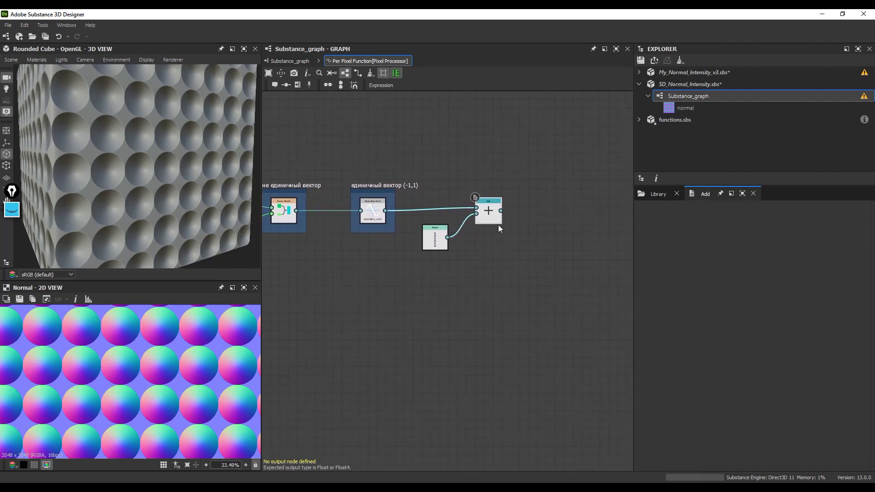
left_click_drag(500, 211, 521, 212)
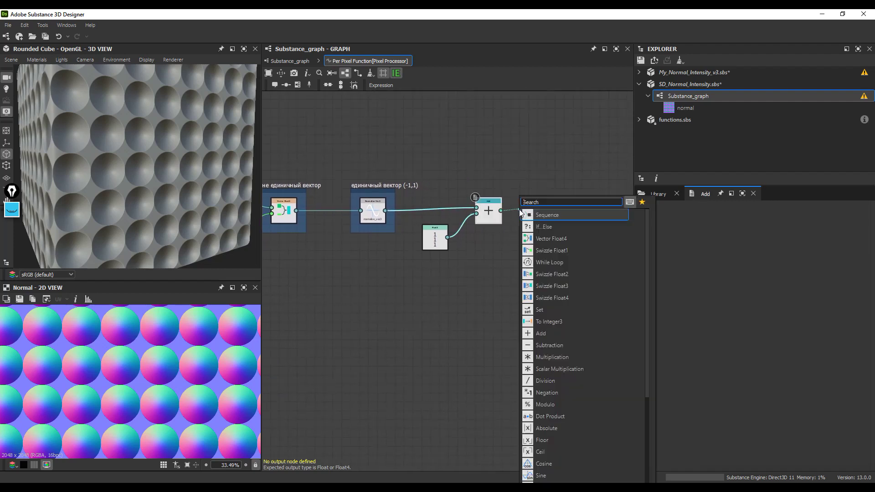
left_click(560, 368)
left_click_drag(534, 218, 542, 217)
key("space")
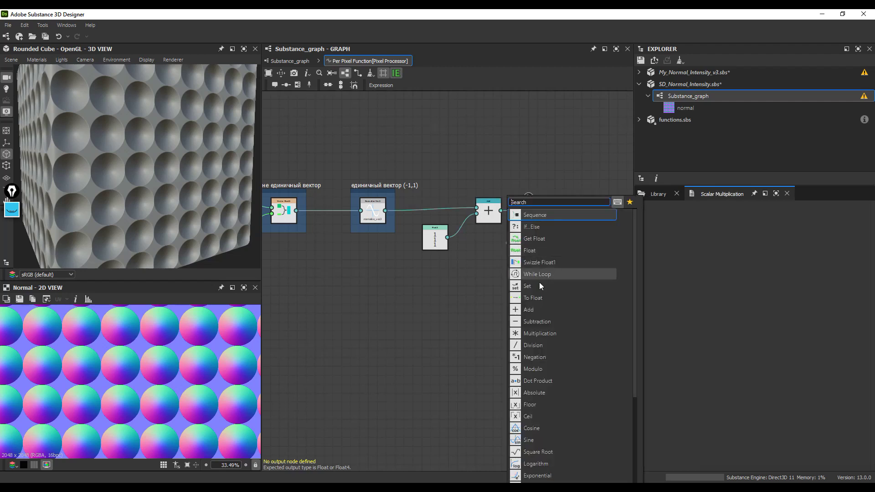
left_click(533, 251)
left_click_drag(499, 246, 488, 257)
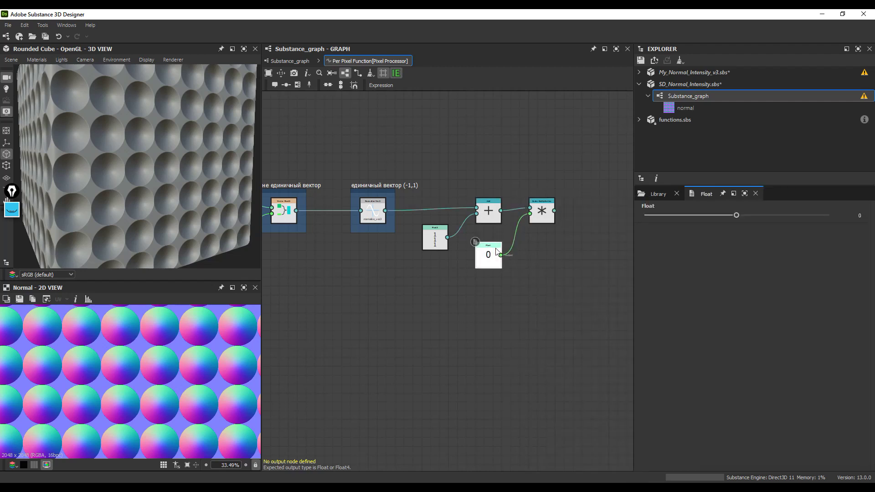
Set the Scalar Multiplication node's Float constant to 0.5
double_click(846, 219)
type("0.05")
key("Return")
type("5")
key("Return")
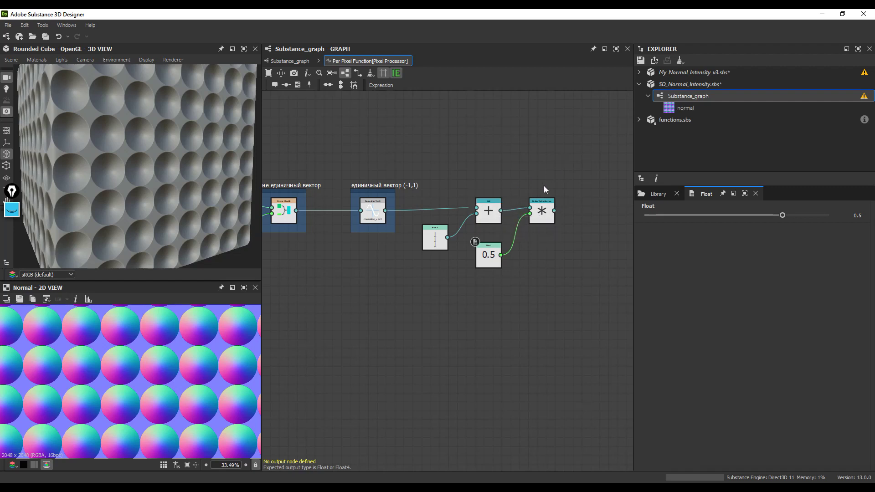
left_click_drag(502, 210, 540, 158)
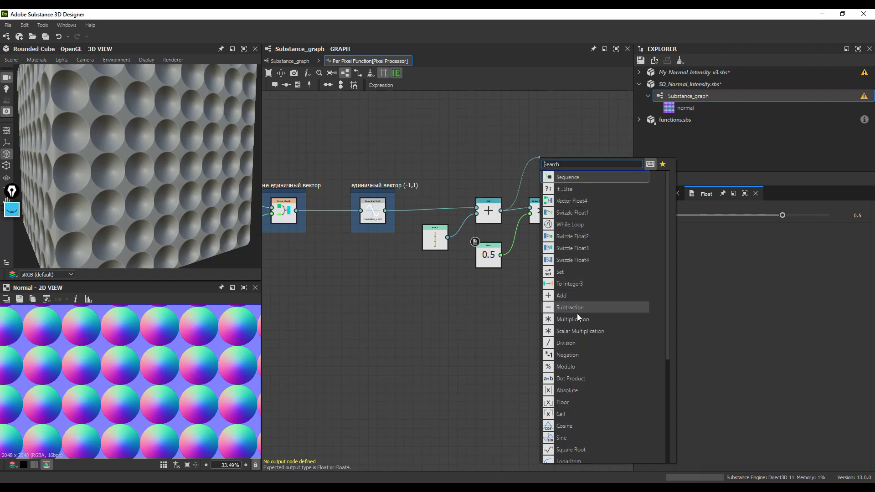
left_click(571, 306)
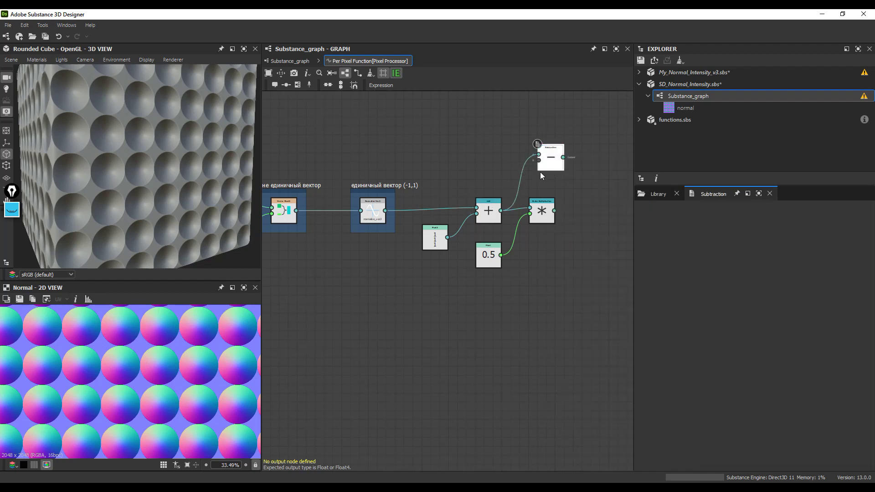
key("ctrl+z")
Branch a Division node off the Add output and connect a Float3 constant as its divisor
left_click_drag(501, 211, 523, 161)
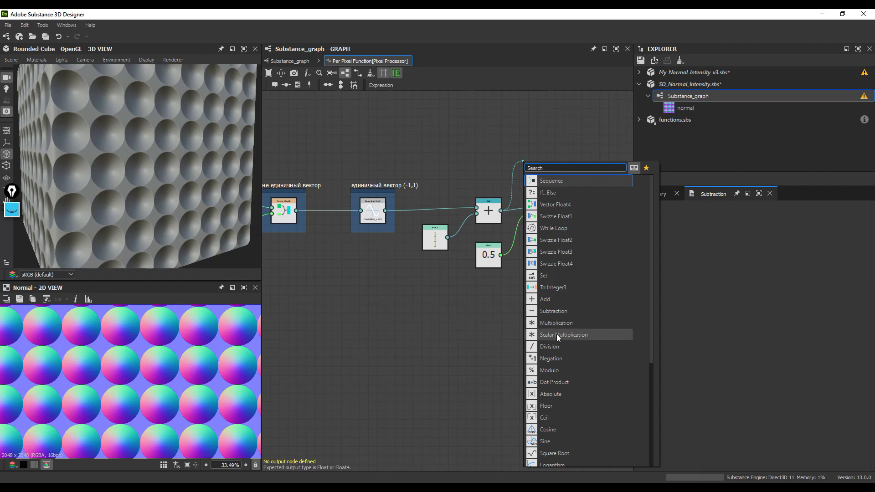
left_click(550, 347)
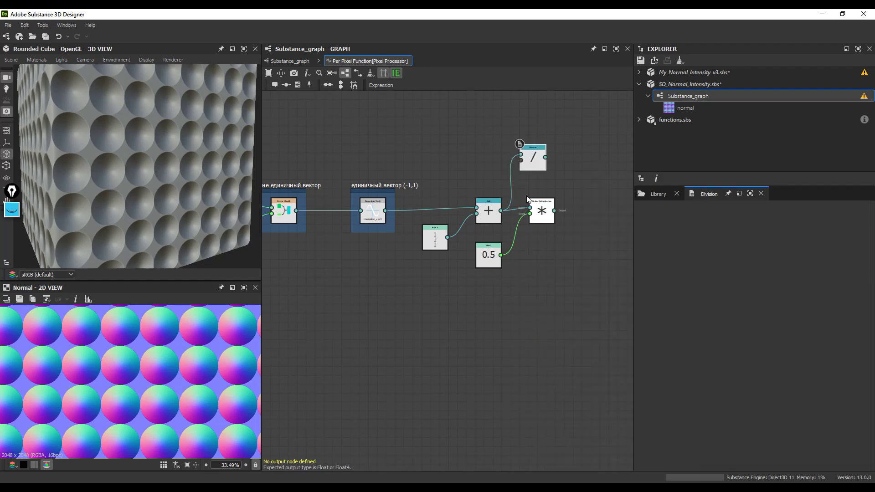
left_click_drag(521, 160, 494, 178)
left_click(502, 225)
Set the divisor's three components to 2 and arrange the Float3 and Division nodes above the multiplication branch
double_click(860, 215)
type("2")
key("Tab")
type("2")
key("Tab")
type("2")
key("Return")
left_click(542, 167)
left_click_drag(490, 176, 499, 166)
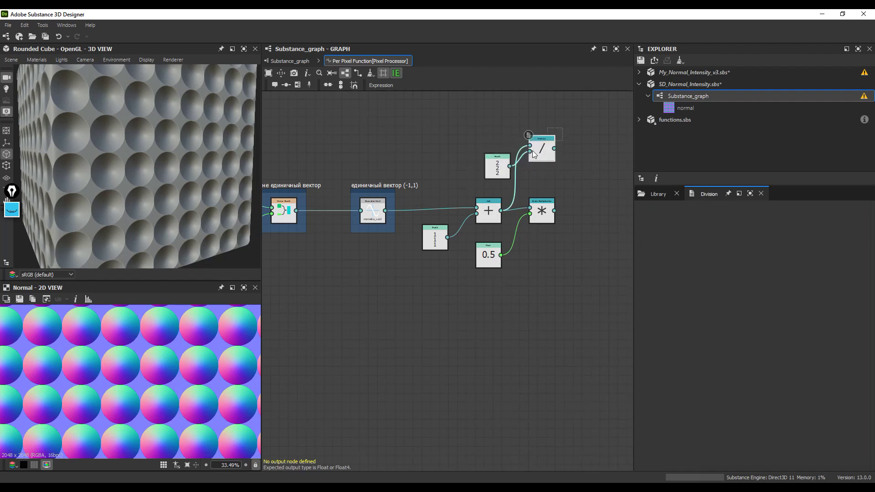
Delete the Scalar Multiplication node and its 0.5 Float constant
left_click_drag(571, 198, 483, 267)
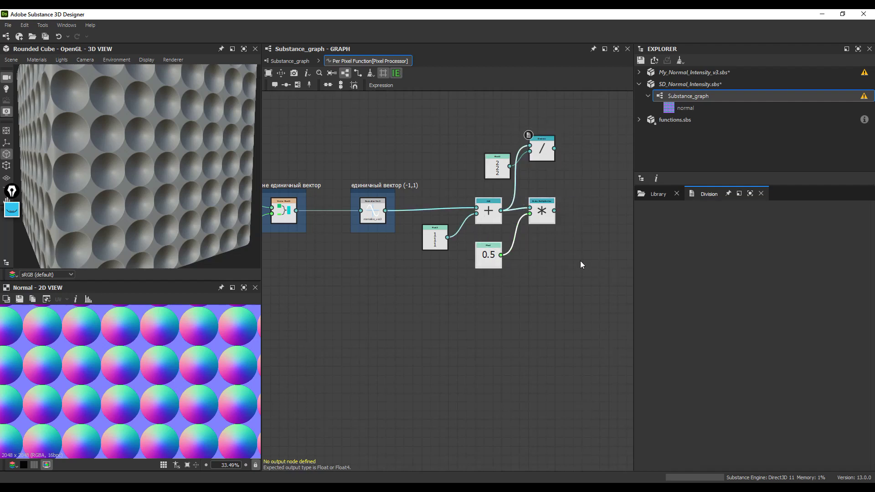
left_click(577, 234)
left_click(499, 172)
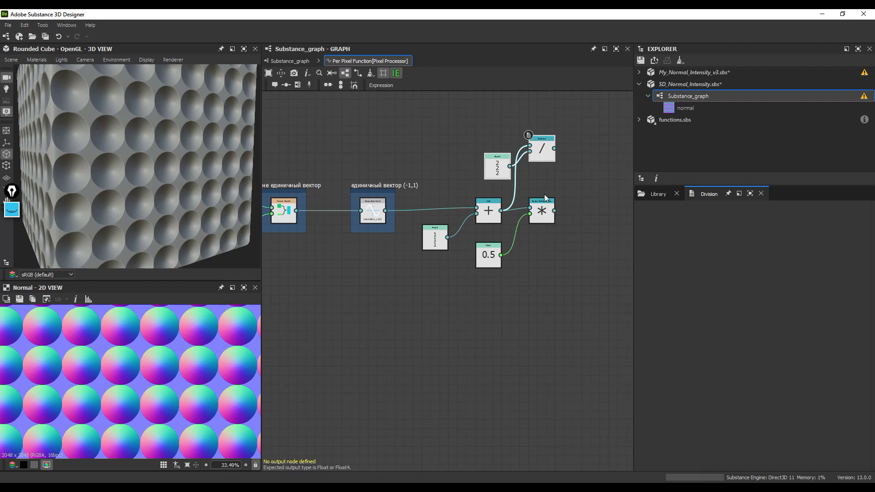
left_click(544, 211)
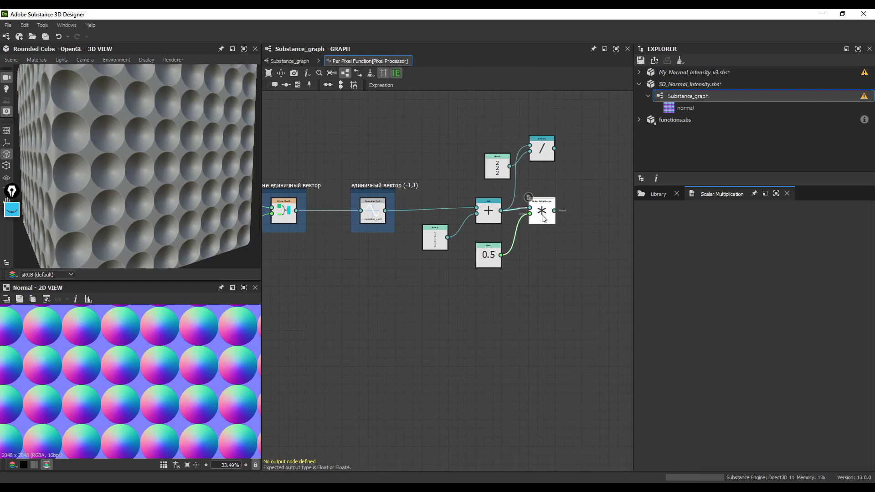
key("Delete")
left_click(493, 255)
key("Delete")
Move the Division node in line with the Add node and align both Float3 constants below the chain
left_click_drag(556, 111, 502, 260)
left_click_drag(548, 235, 548, 217)
left_click(506, 249)
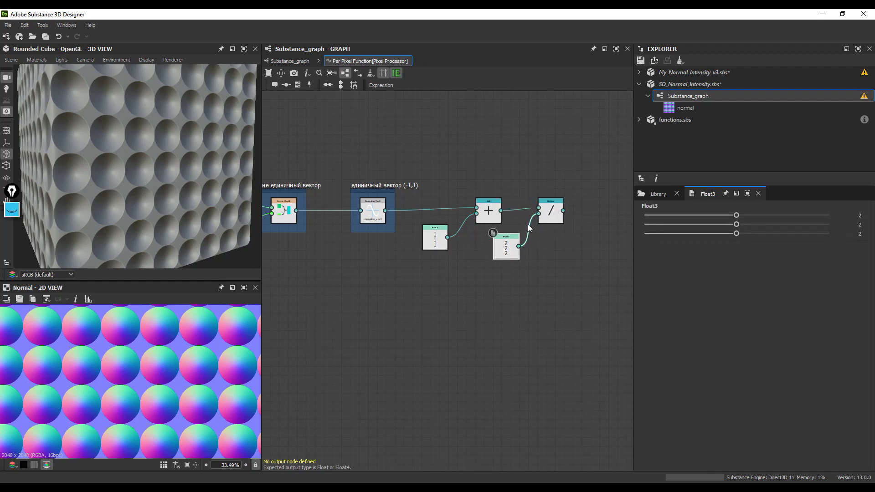
middle_click_drag(508, 251, 500, 254)
left_click_drag(429, 243, 429, 252)
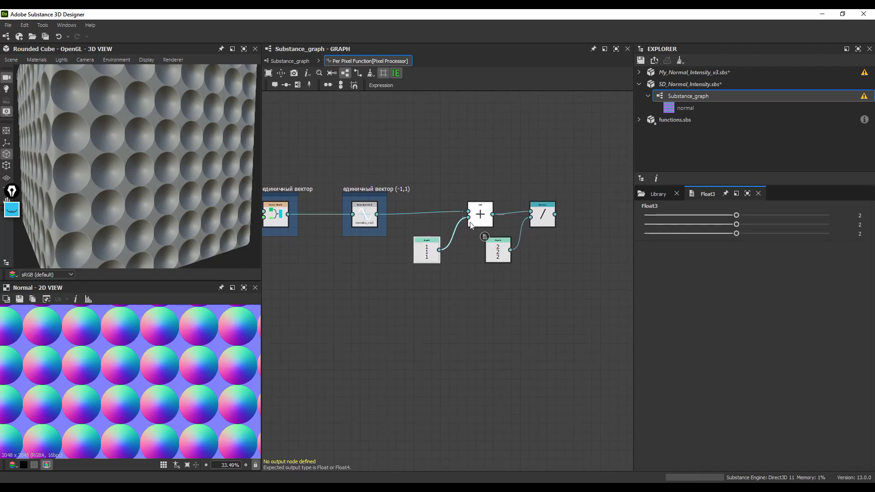
left_click(499, 248)
left_click(537, 223)
Append a Vector Float4 node to the Division output
scroll(559, 206, "down", 1)
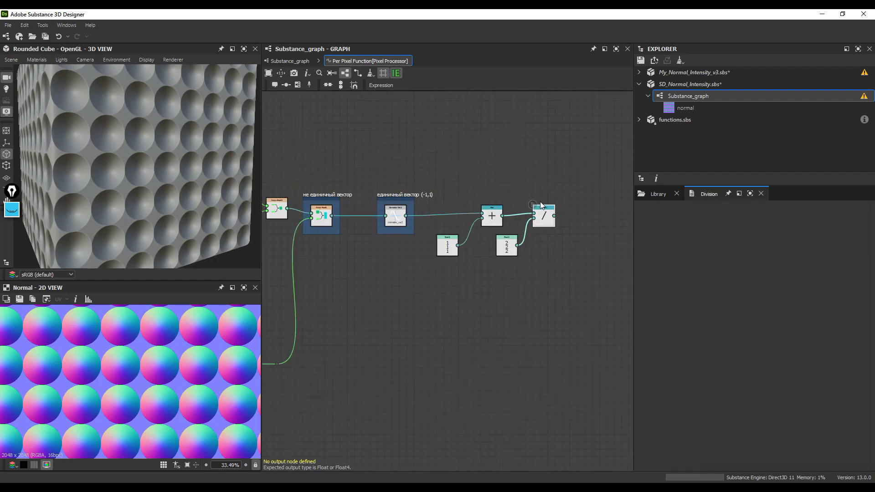
middle_click_drag(549, 214, 518, 234)
scroll(518, 235, "down", 2)
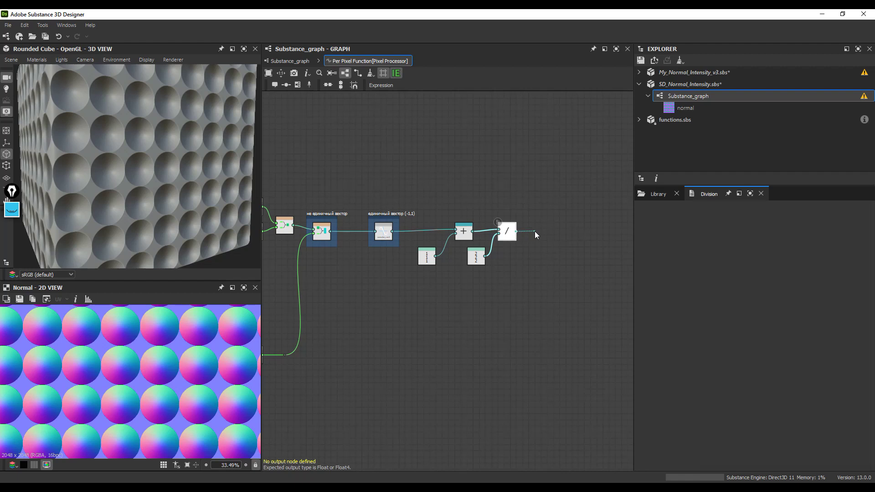
key("Escape")
left_click_drag(516, 232, 534, 232)
left_click(540, 238)
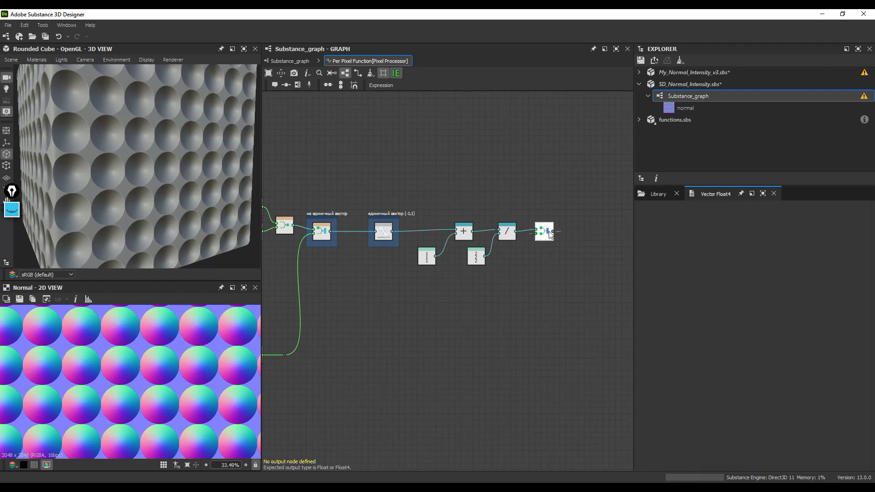
Connect a Float constant to the Vector Float4 node's second input and set it to 1
scroll(549, 235, "up", 2)
left_click_drag(523, 254, 525, 255)
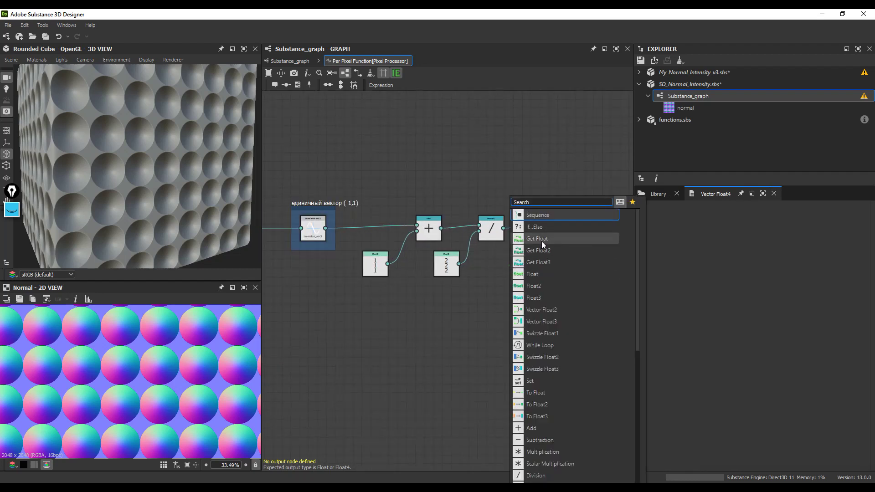
left_click(542, 242)
key("Delete")
left_click_drag(542, 232, 515, 262)
left_click(538, 274)
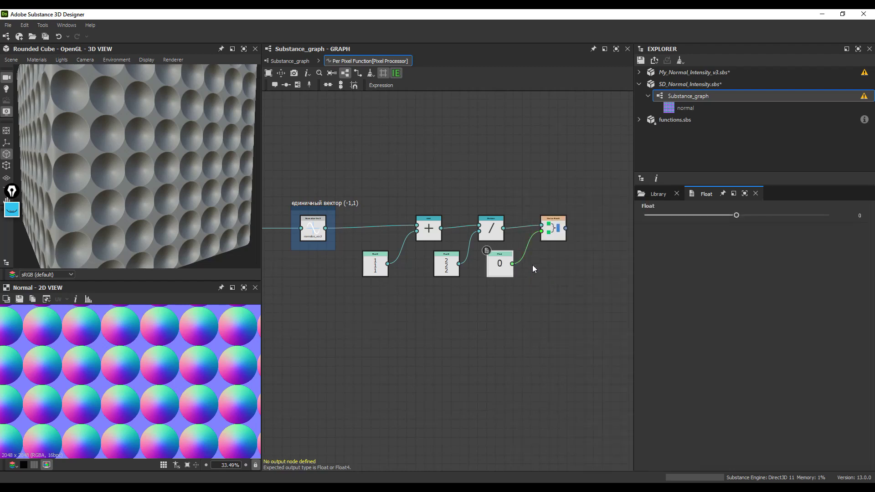
left_click(860, 215)
type("1")
key("Return")
Set the Vector Float4 node as the function's output and preview the Pixel Processor from the main graph
scroll(522, 264, "down", 2)
scroll(522, 268, "down", 3)
middle_click_drag(523, 271, 578, 227)
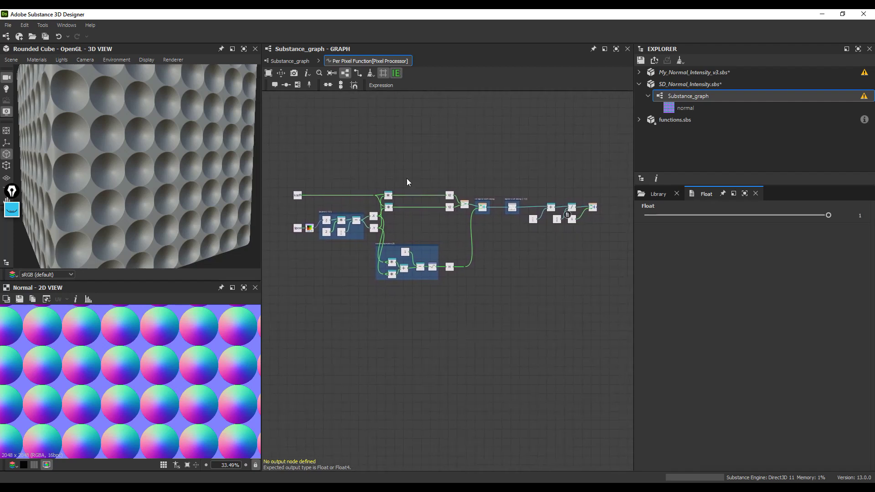
right_click(594, 208)
left_click(619, 247)
scroll(595, 213, "up", 4)
left_click(287, 61)
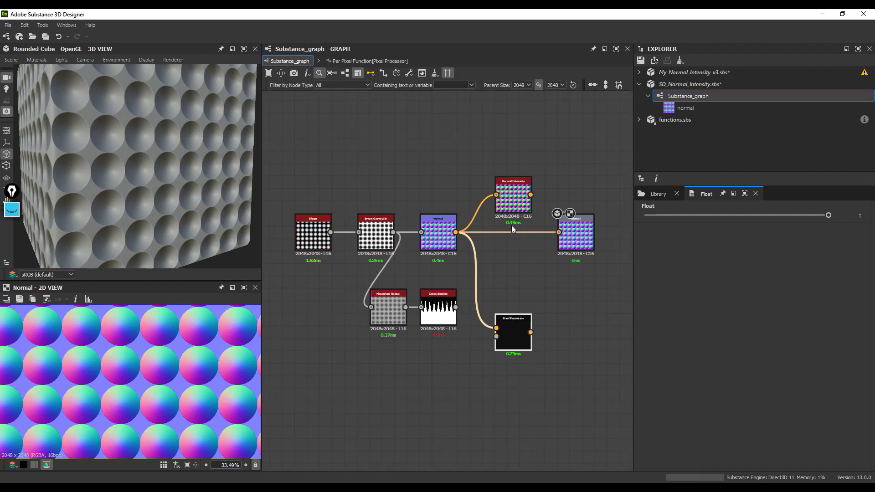
scroll(506, 247, "down", 2)
left_click(511, 309)
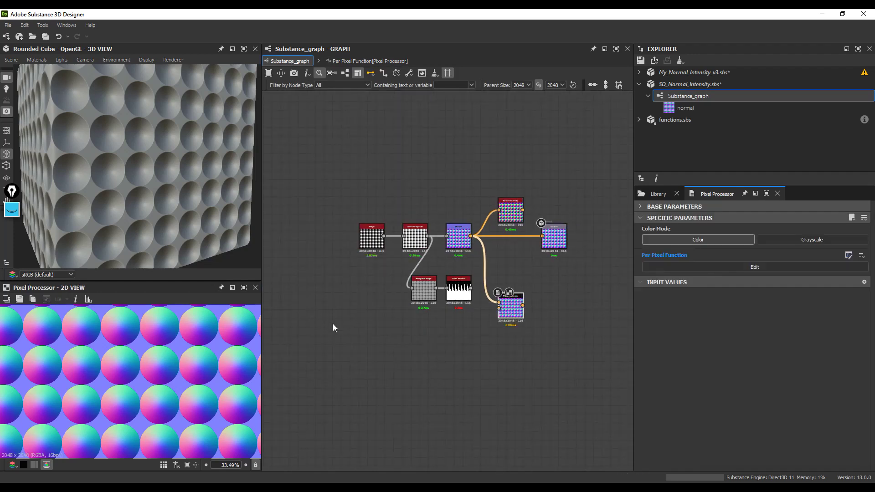
Reduce the Normal node's Intensity to a low value
double_click(458, 237)
left_click_drag(868, 242, 650, 240)
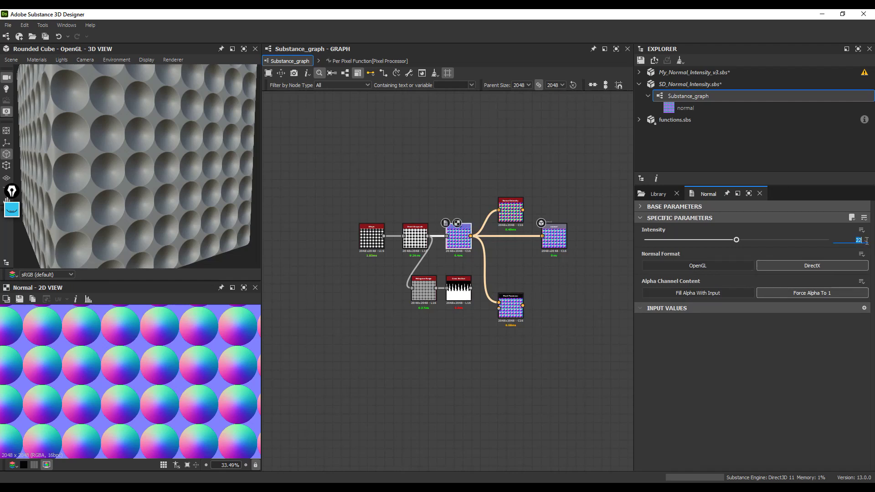
scroll(517, 312, "up", 2)
Preview the Pixel Processor, connect it to the normal output and place the output node beside it
double_click(516, 306)
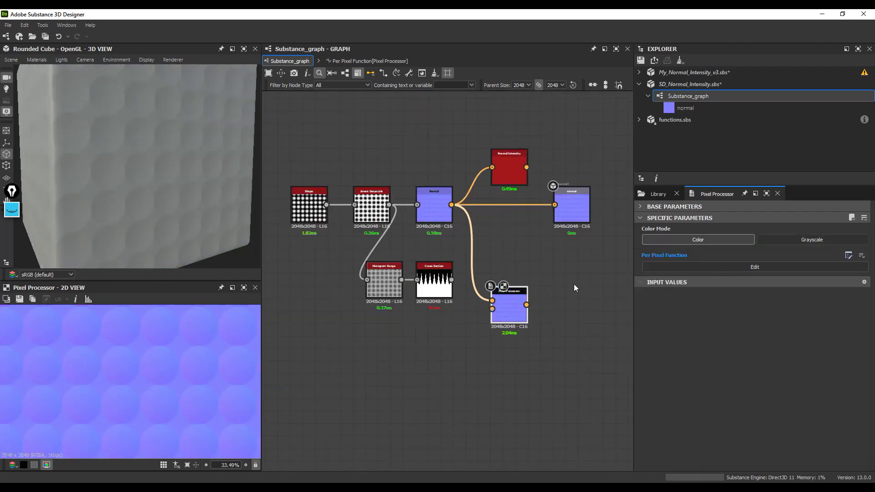
left_click_drag(527, 304, 568, 304)
scroll(568, 328, "down", 2)
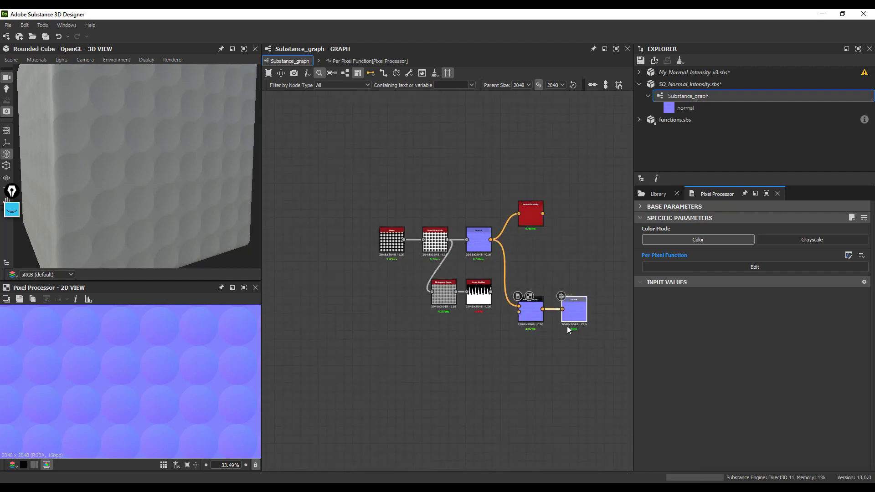
Set the graph's koeff input parameter to 22 in the parameter preview
left_click(510, 324)
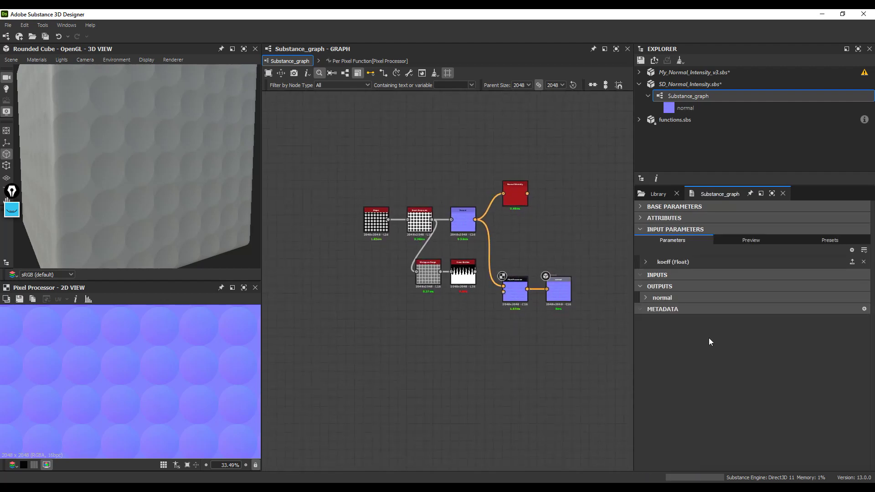
left_click(738, 242)
left_click(861, 276)
type("22")
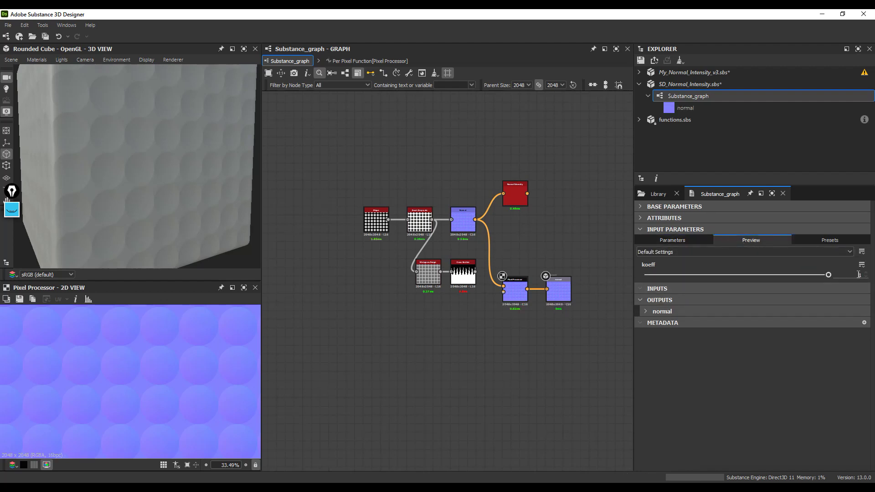
key("Return")
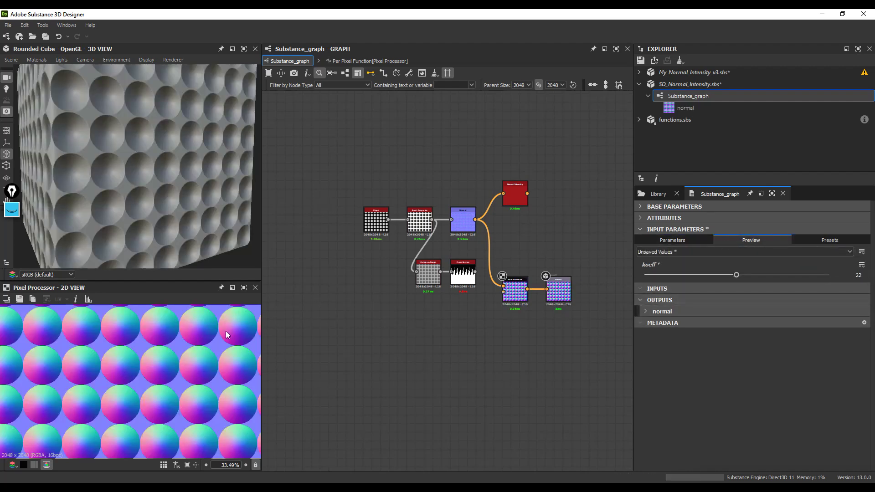
Inspect the dimples up close on the 3D cube and raise koeff to about 30.39
scroll(142, 183, "up", 6)
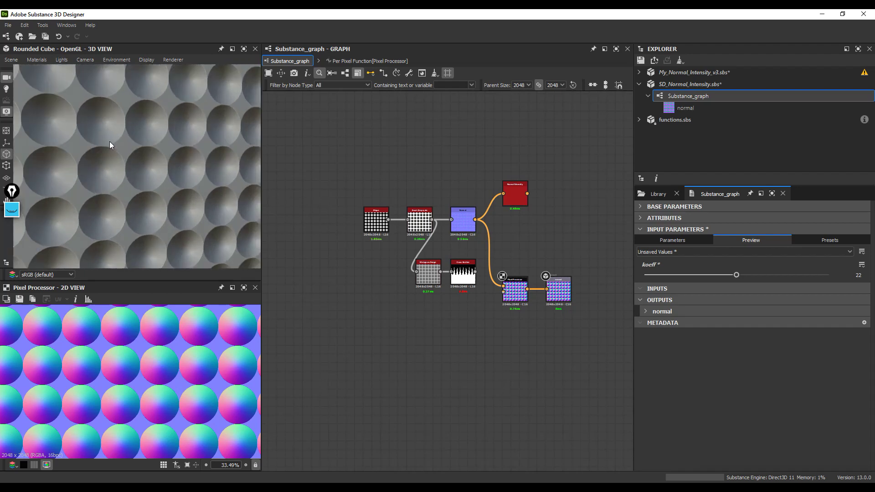
left_click_drag(111, 140, 134, 155)
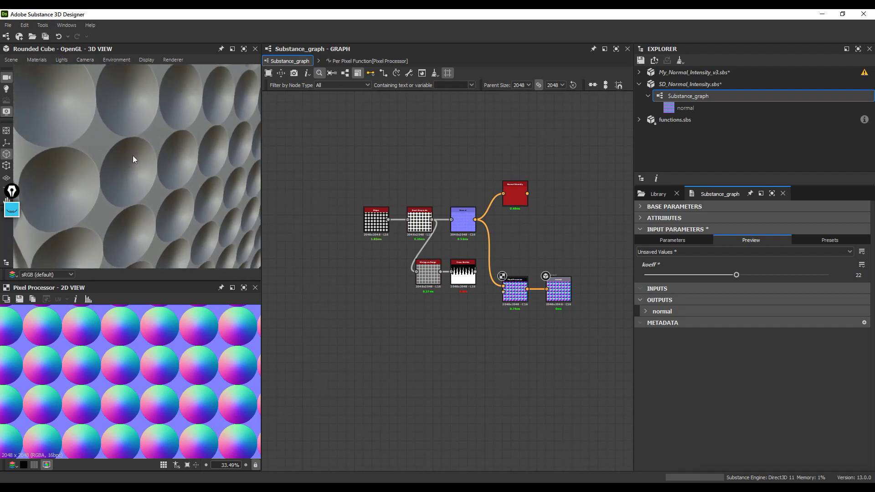
left_click_drag(736, 276, 773, 277)
left_click_drag(138, 155, 133, 152)
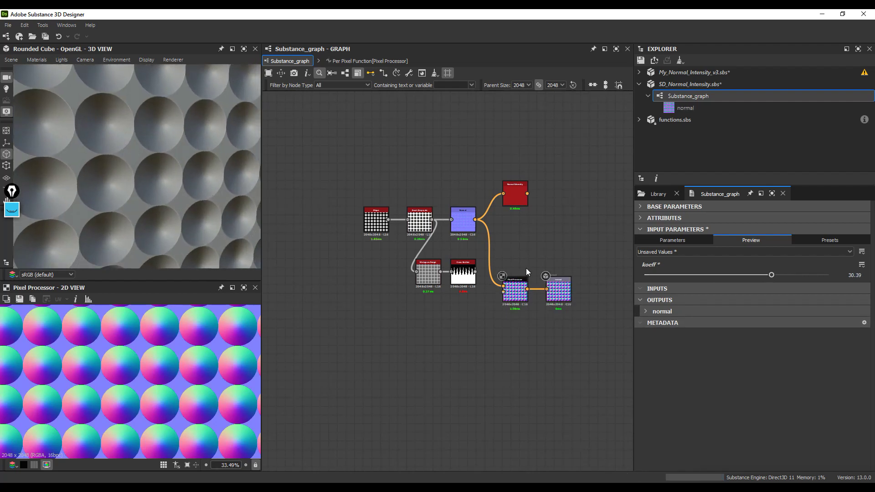
Preview the Normal Intensity node's result up close in the 2D view
double_click(517, 200)
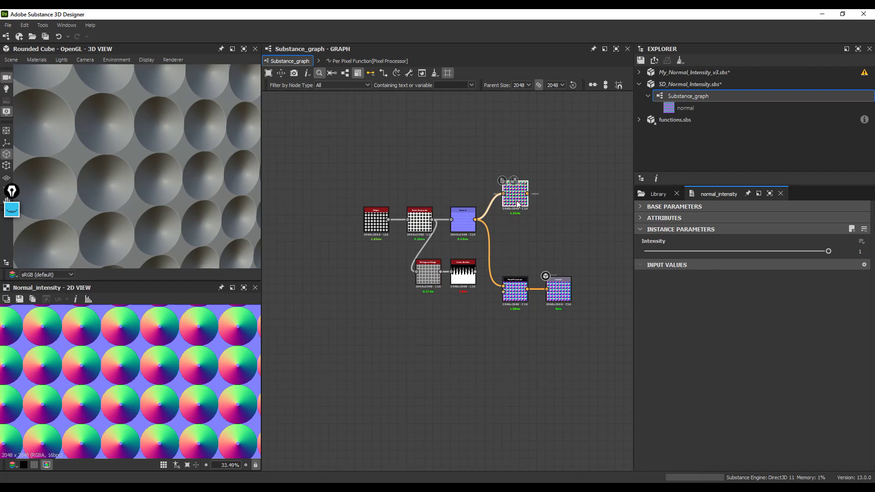
scroll(520, 197, "up", 4)
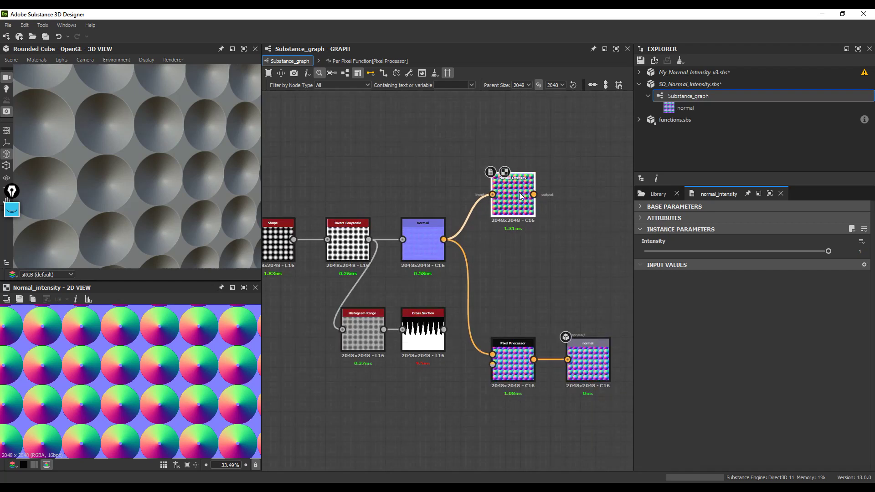
scroll(152, 409, "up", 2)
scroll(151, 407, "up", 1)
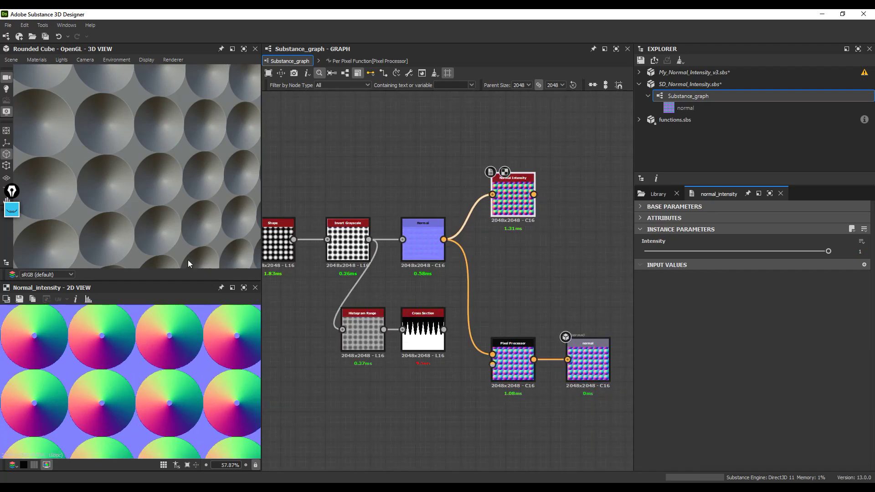
Feed the Normal Intensity node into the normal output to compare it in 3D, and restore the Pixel Processor connection
left_click_drag(534, 195, 568, 360)
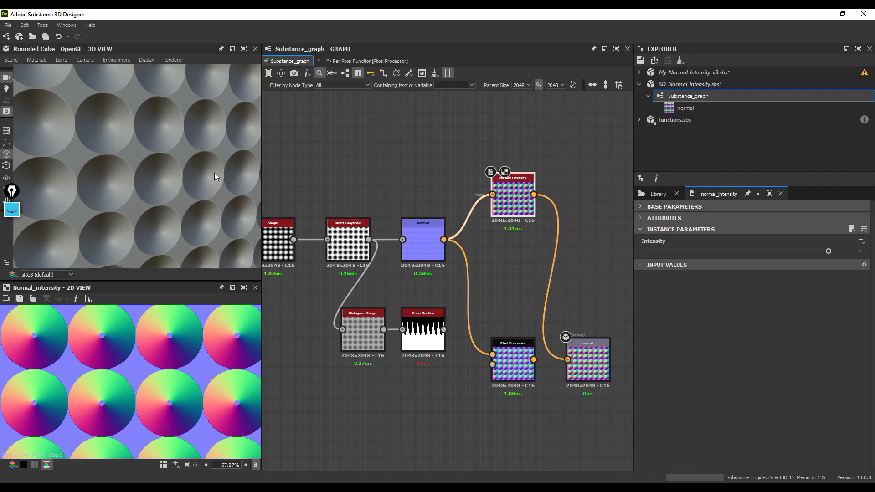
scroll(166, 143, "down", 3)
left_click_drag(167, 143, 167, 200)
left_click_drag(533, 360, 567, 359)
left_click_drag(167, 151, 157, 168)
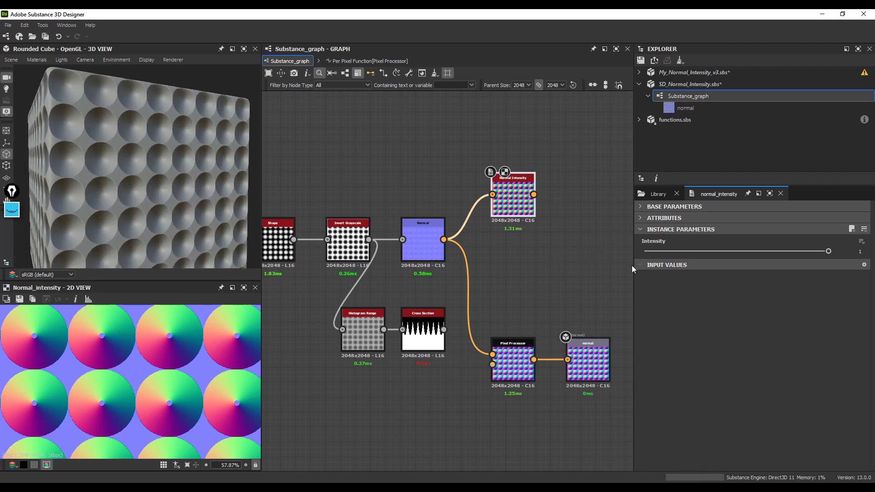
Open the Pixel Processor's per pixel function and review its complete node chain
scroll(571, 246, "down", 3)
left_click(518, 310)
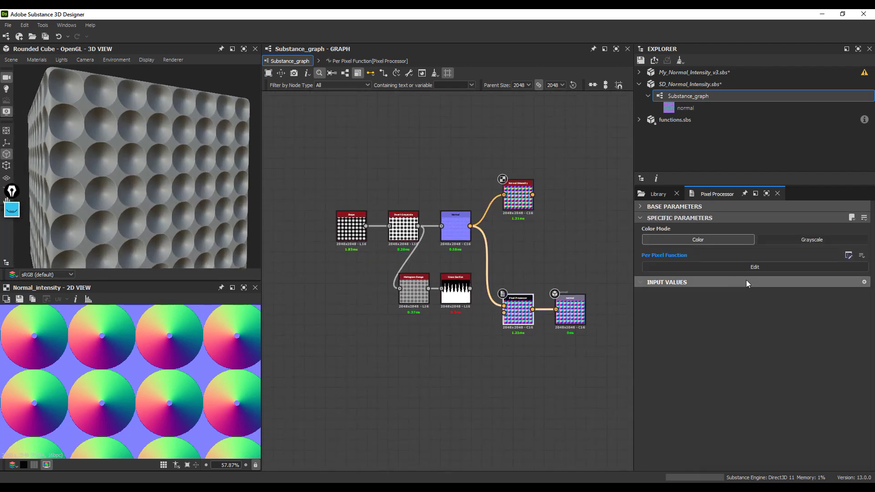
left_click(766, 267)
scroll(474, 265, "up", 3)
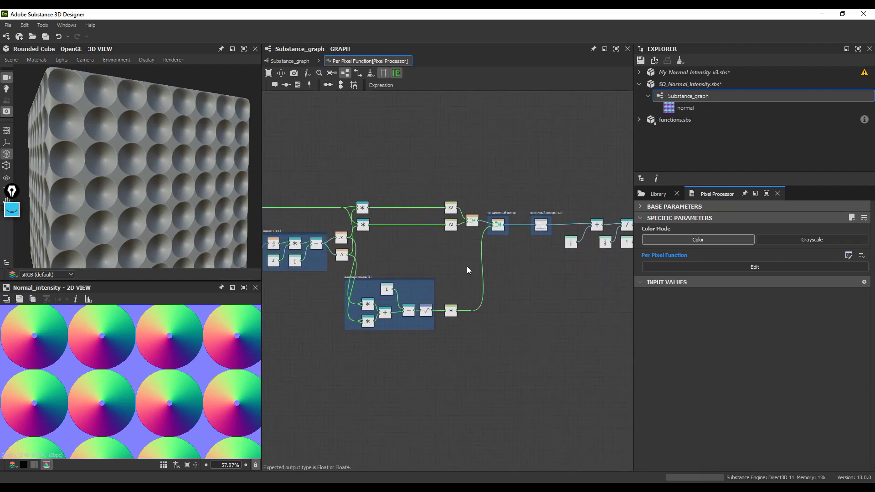
scroll(467, 271, "down", 2)
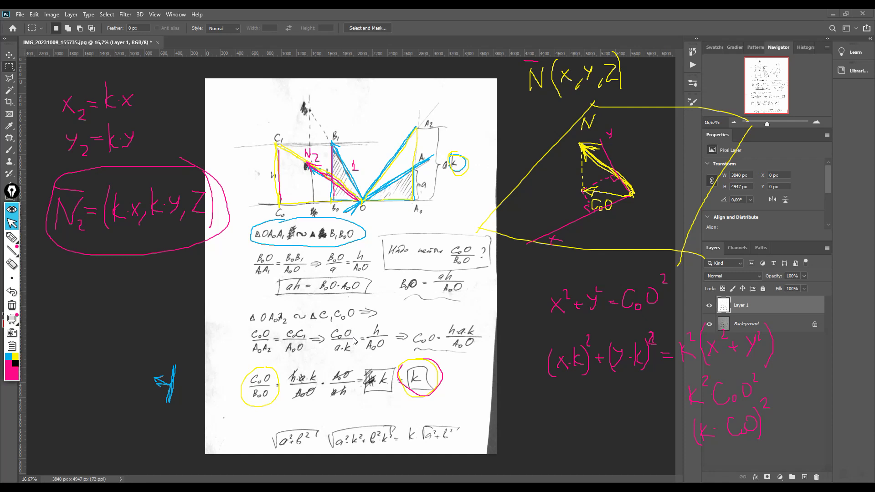
Hide the pen annotations over the Photoshop sketch and switch to Substance 3D Designer
left_click(12, 209)
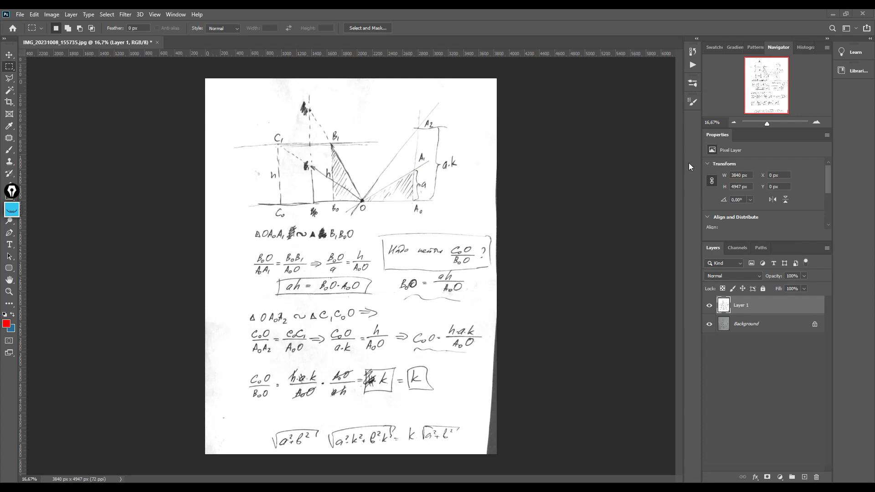
key("alt+Tab")
Save the SD_Normal_Intensity.sbs package and close the functions.sbs package
right_click(686, 87)
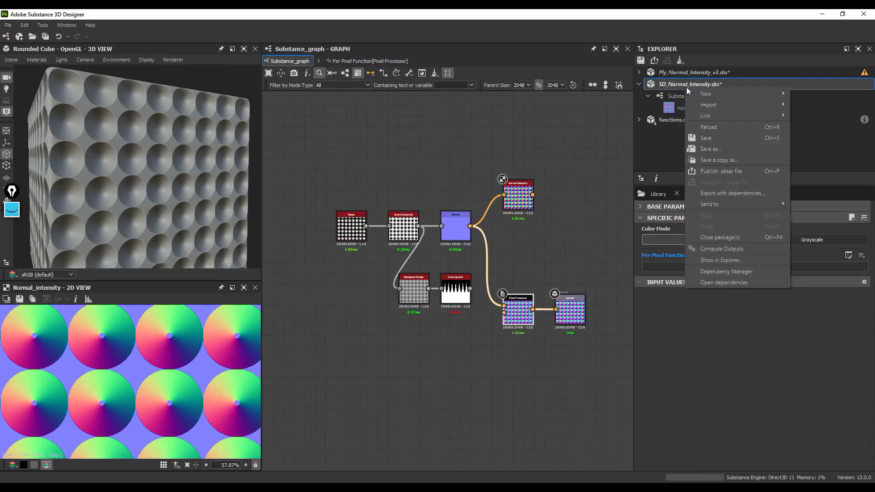
left_click(721, 138)
right_click(675, 120)
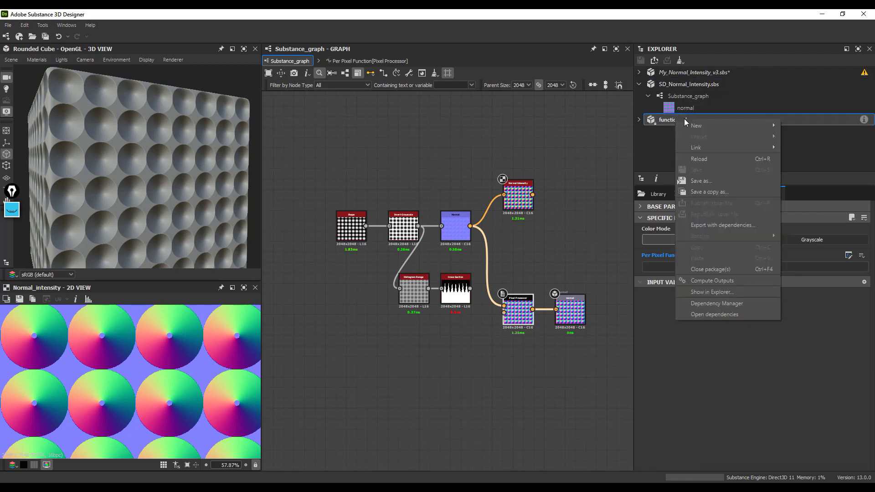
left_click(707, 268)
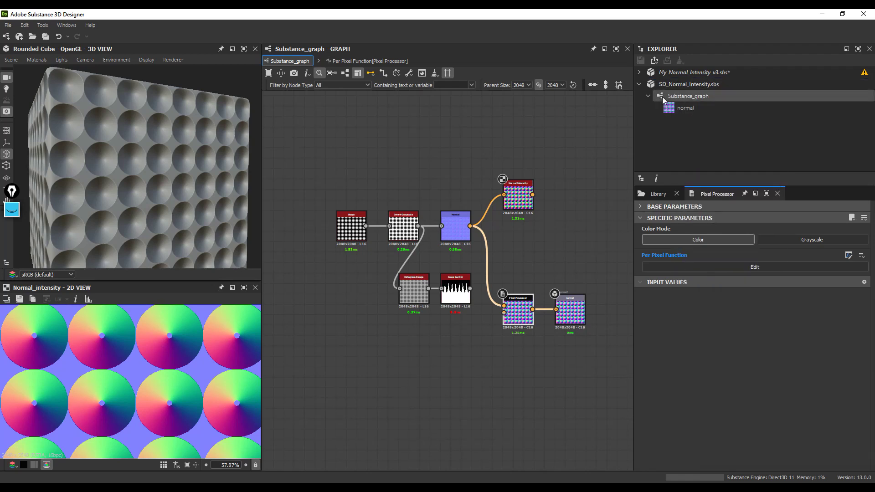
Move the Pixel Processor and normal output nodes farther below the rest of the graph
scroll(518, 291, "down", 1)
middle_click_drag(519, 291, 470, 247)
left_click_drag(531, 246, 482, 344)
scroll(428, 335, "up", 2)
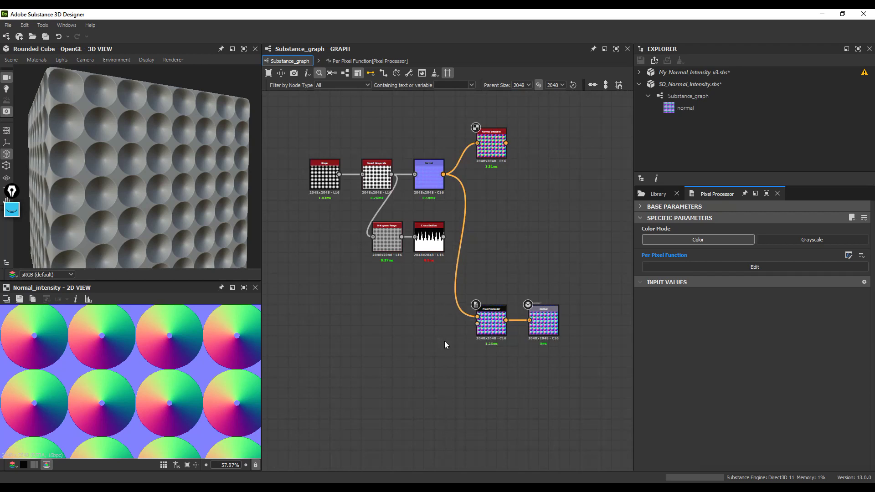
key("space")
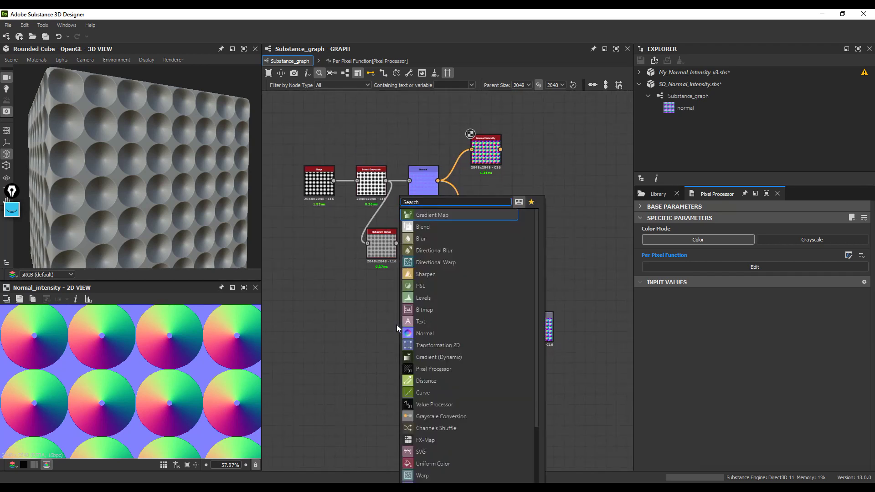
type("inp")
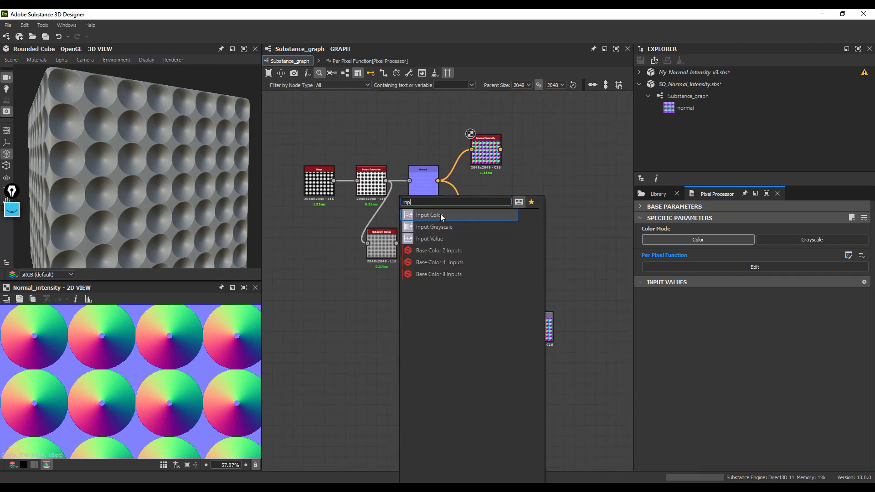
left_click(446, 228)
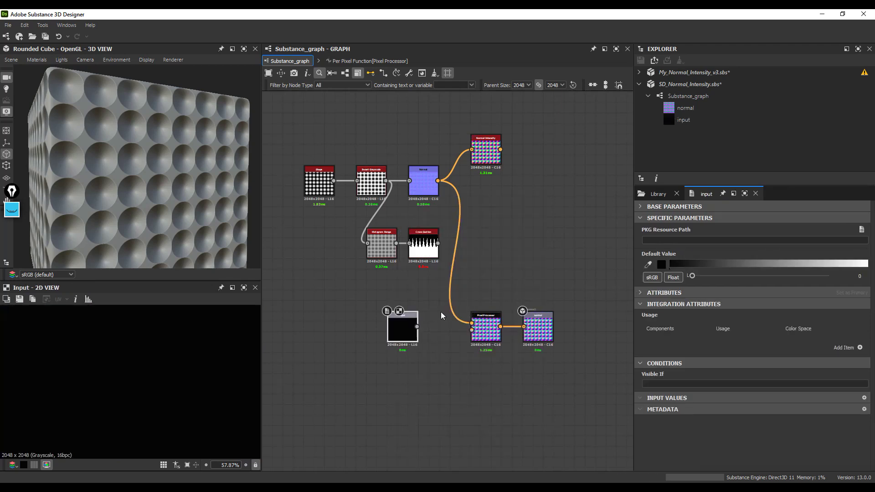
key("Delete")
Add an Input Color node beside the Pixel Processor and connect it to the Pixel Processor's first input in place of the Normal node
key("space")
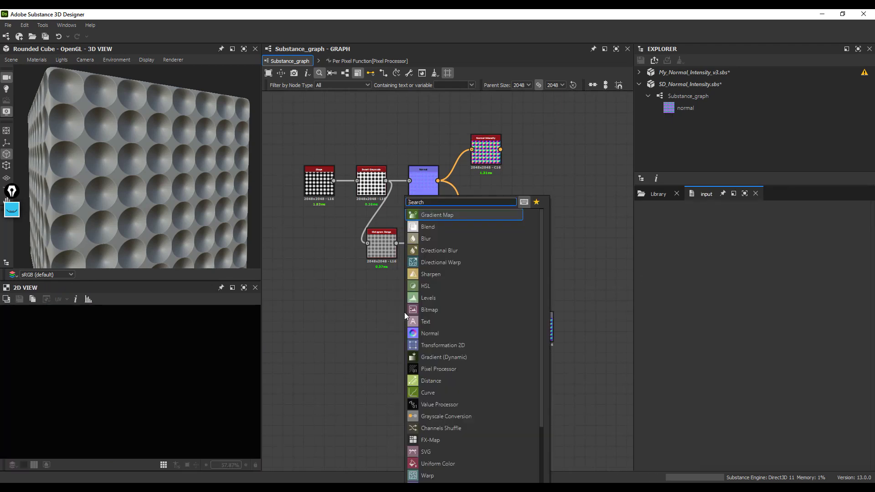
type("inp")
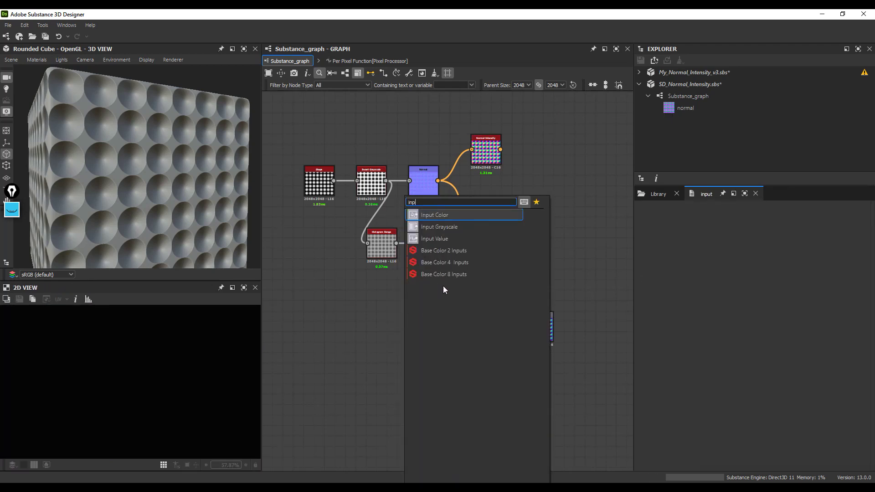
left_click(446, 226)
scroll(426, 333, "up", 3)
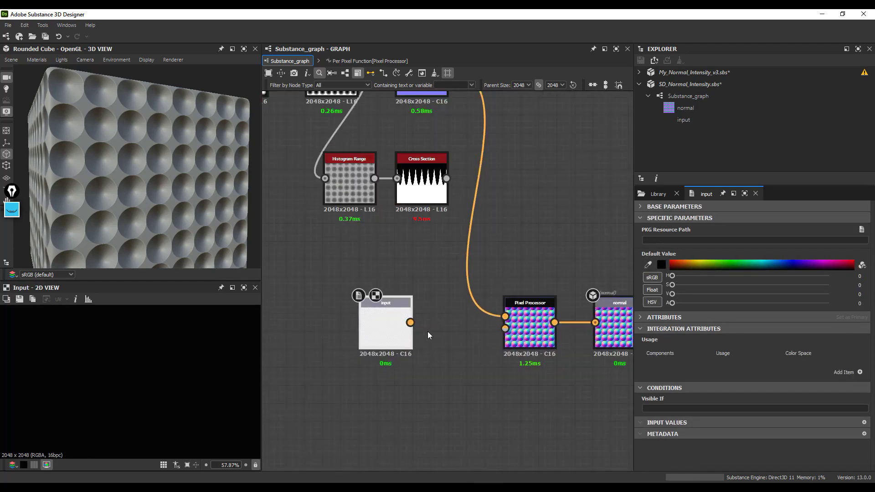
left_click_drag(411, 322, 505, 317)
scroll(476, 335, "down", 1)
middle_click_drag(477, 337, 465, 339)
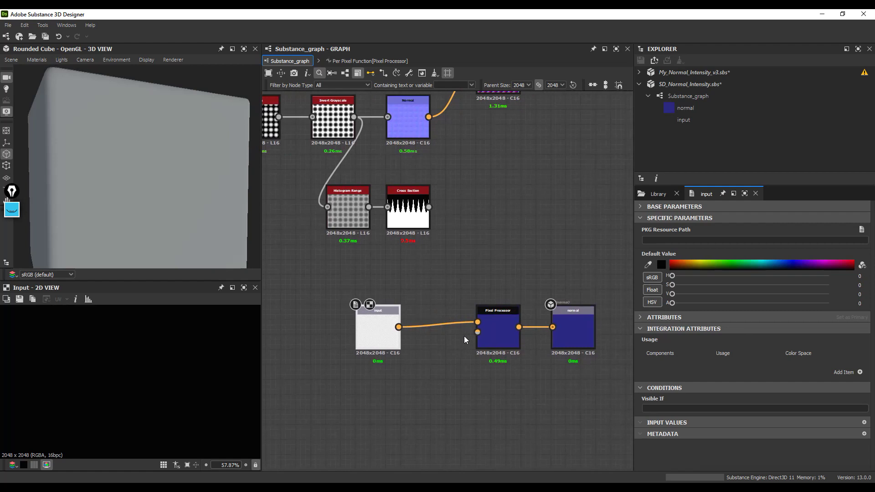
Preview the normal output node in the 2D view and save the SD_Normal_Intensity.sbs package
left_click(577, 332)
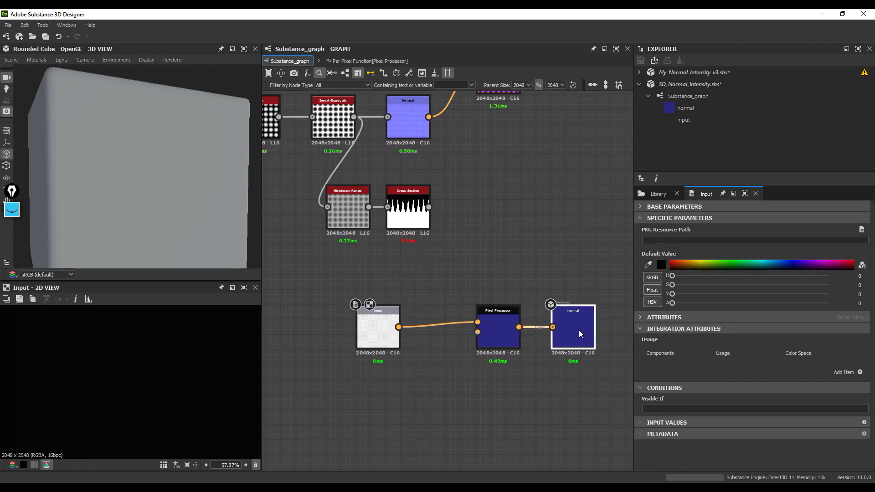
scroll(490, 283, "down", 2)
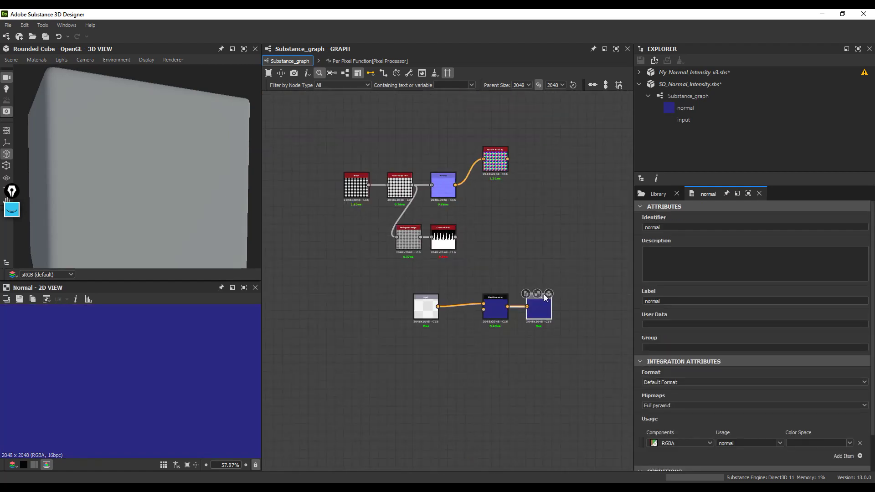
right_click(688, 85)
left_click(727, 145)
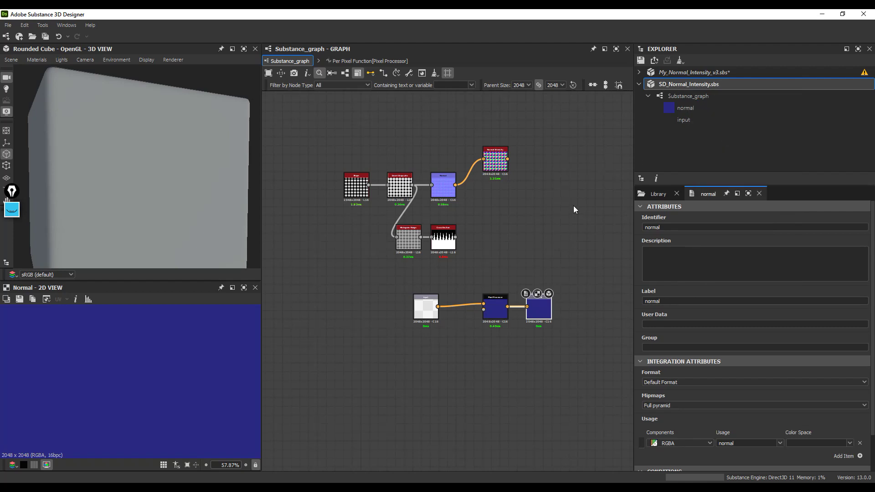
left_click(7, 25)
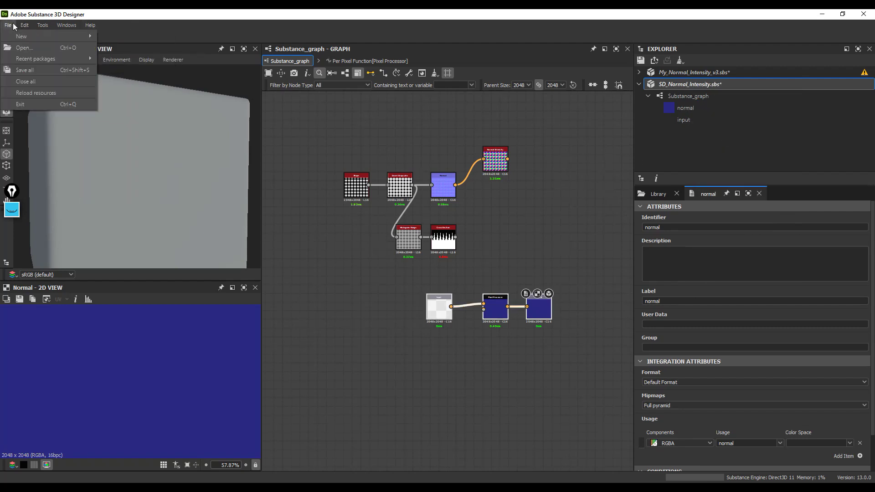
left_click(529, 251)
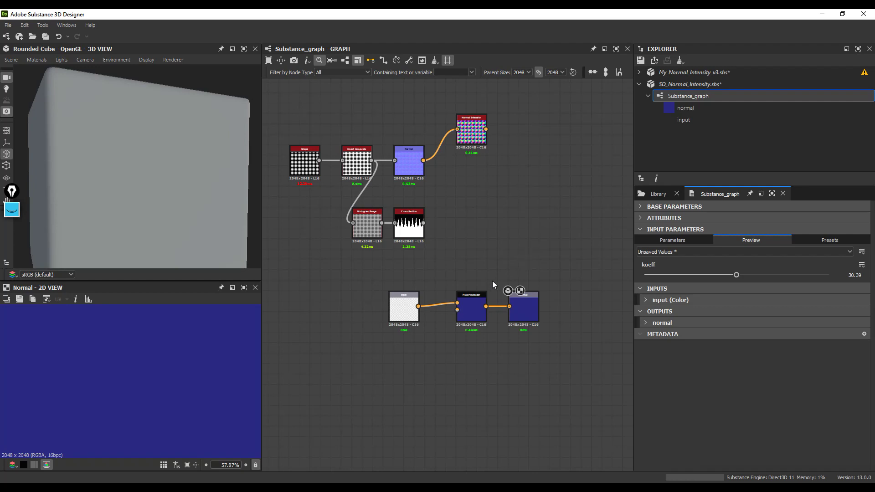
Select the Pixel Processor node to show its parameters
left_click(472, 311)
scroll(553, 319, "up", 1)
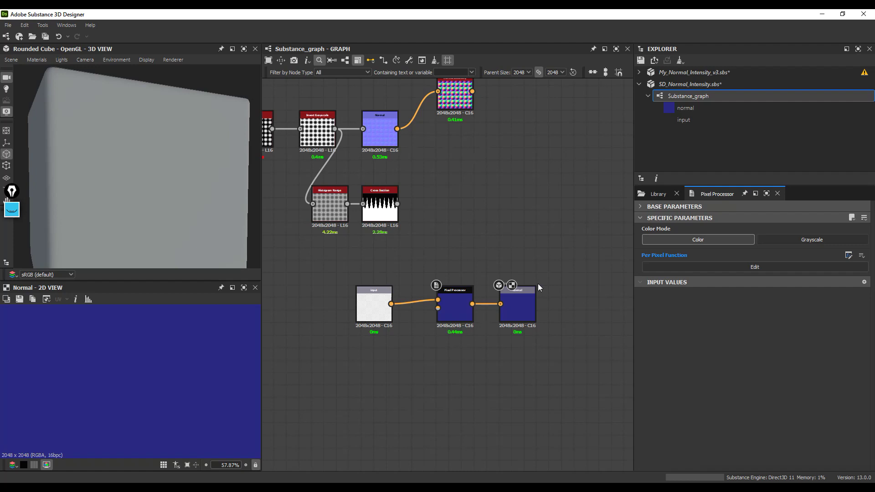
scroll(373, 197, "down", 1)
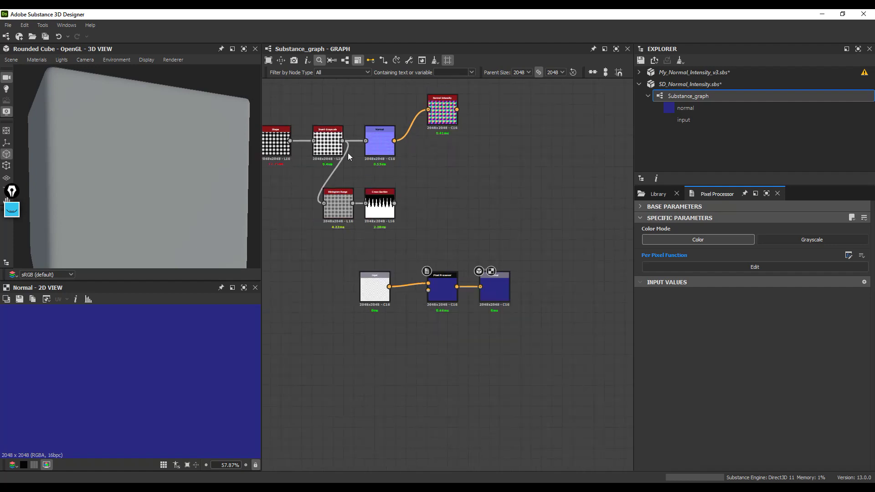